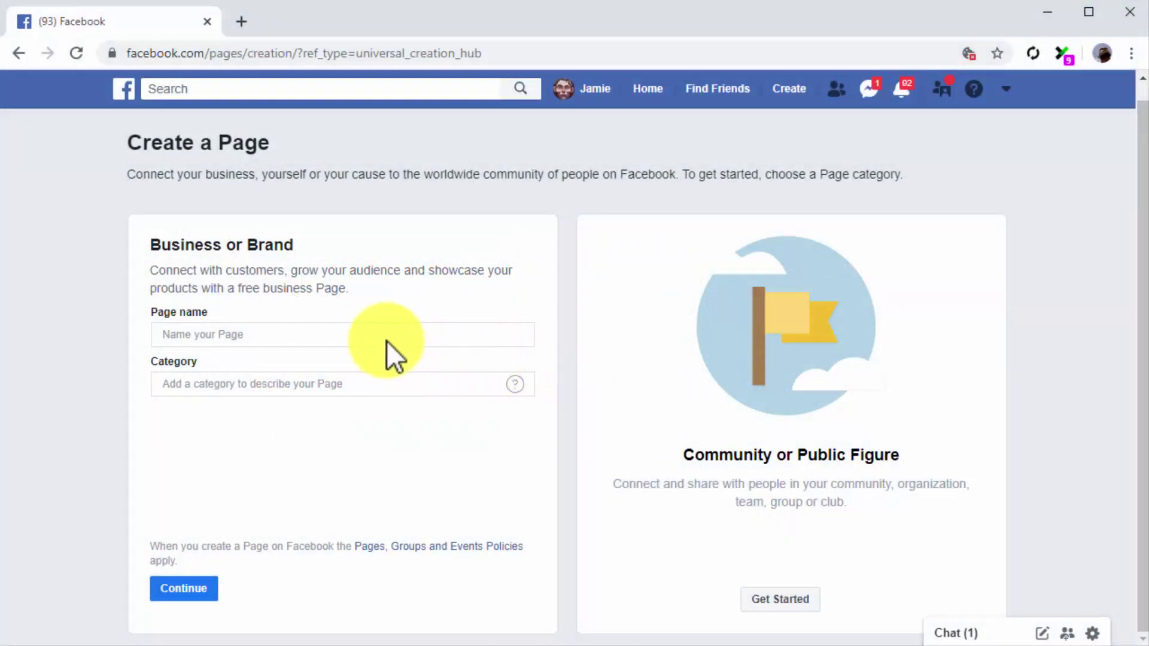
# Step: Select the Business or Brand Page name field on the Create a Page form
pyautogui.click(386, 339)
# Step: Create the Page 'Diabetes Care Made Easy 2.0' in the Health & Wellness Website category
pyautogui.write('Diabetes Care Made Easy 2.0')
pyautogui.click(378, 384)
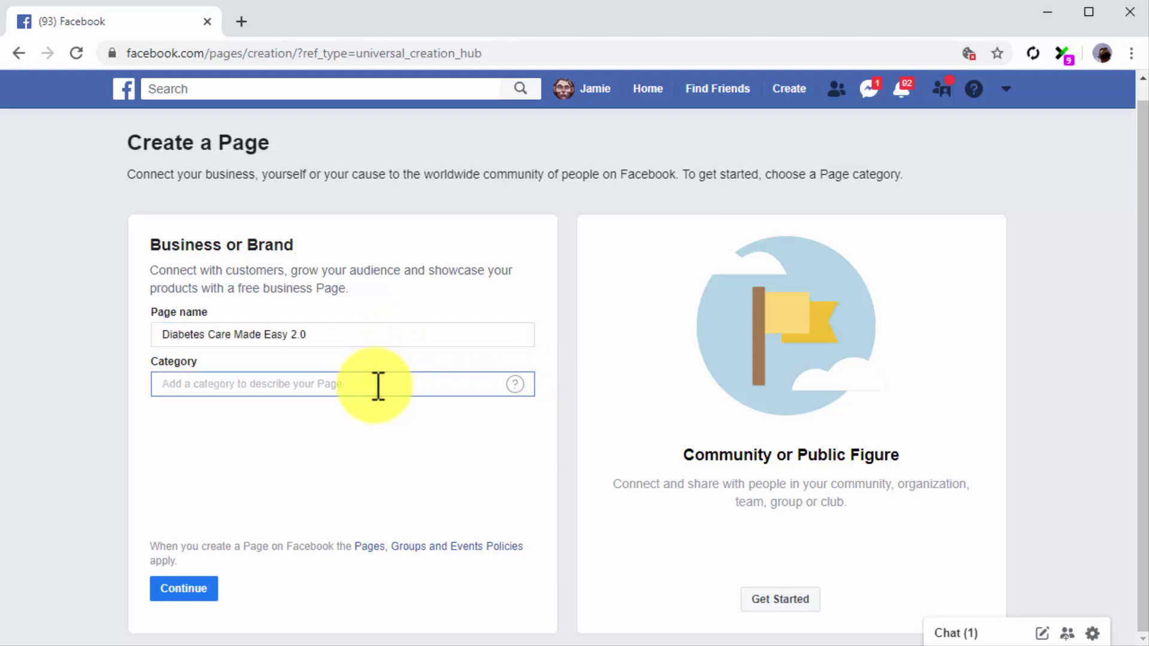
pyautogui.write('health')
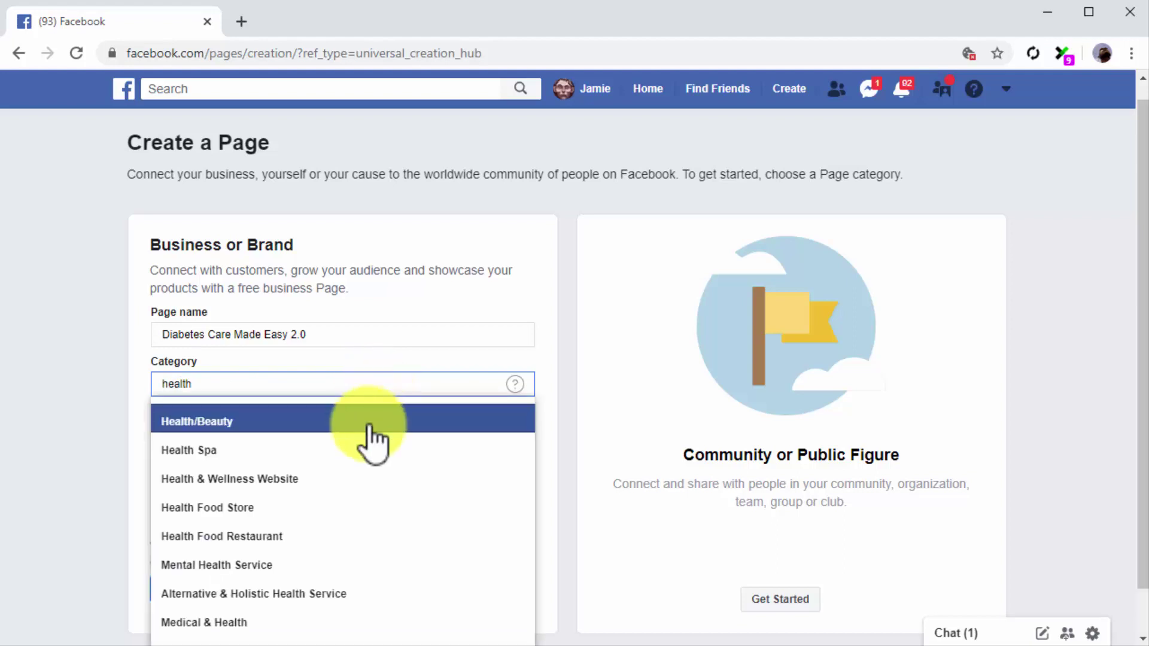
pyautogui.click(353, 479)
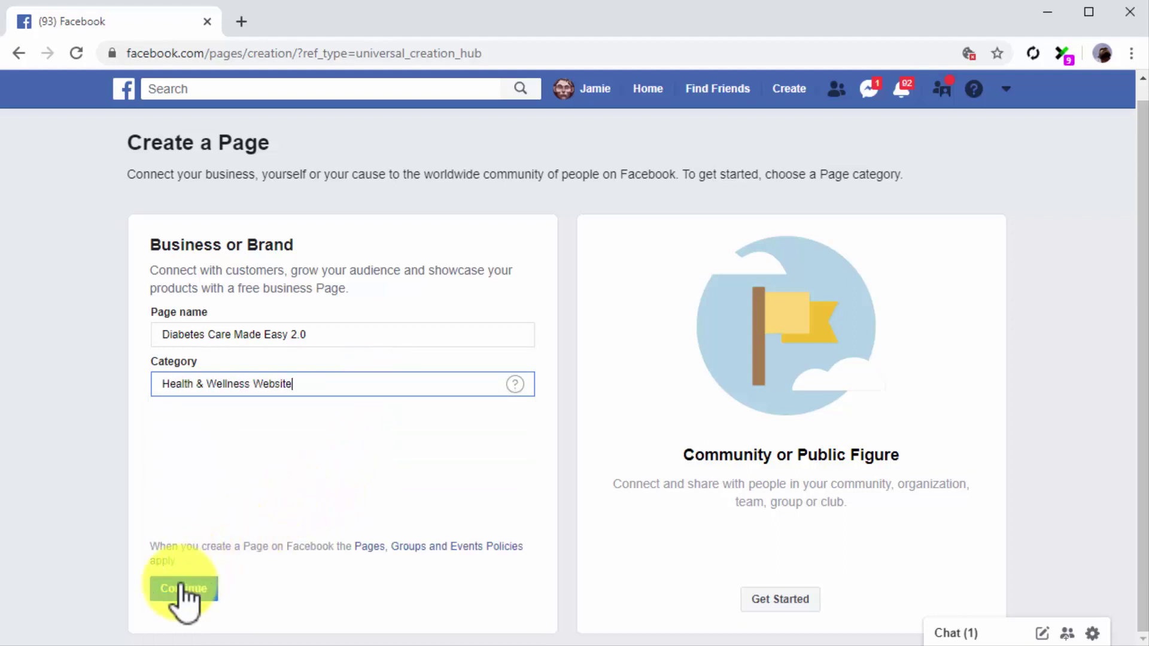
pyautogui.click(181, 589)
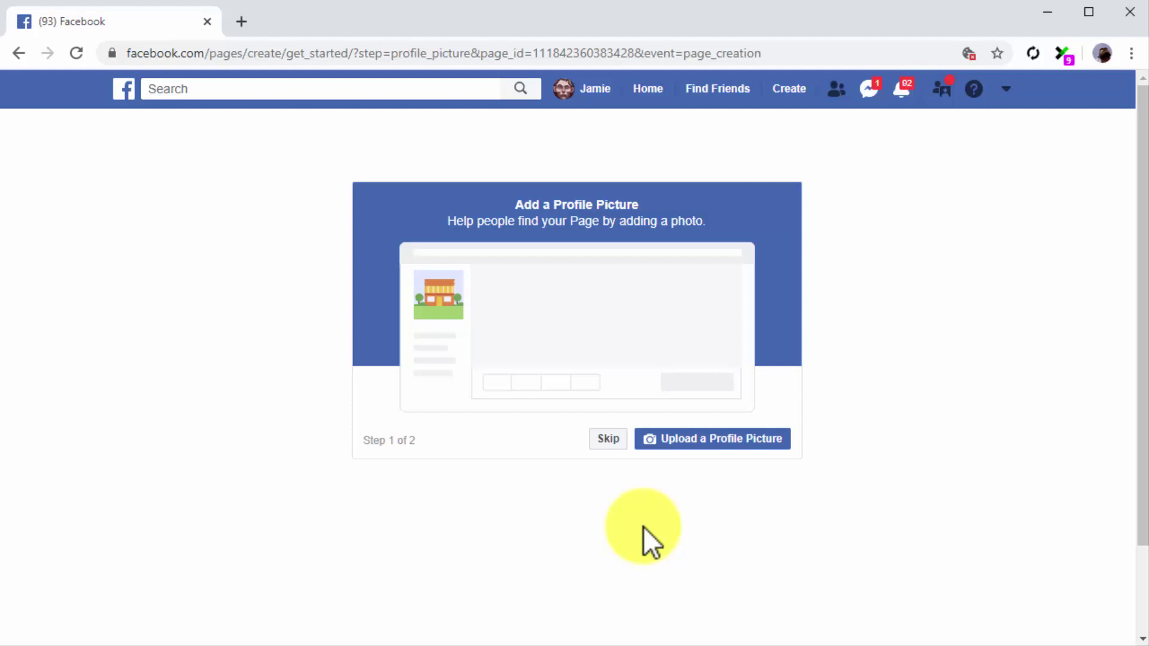
# Step: Set DCME_Logo as the profile picture and df2 as the cover photo
pyautogui.click(671, 441)
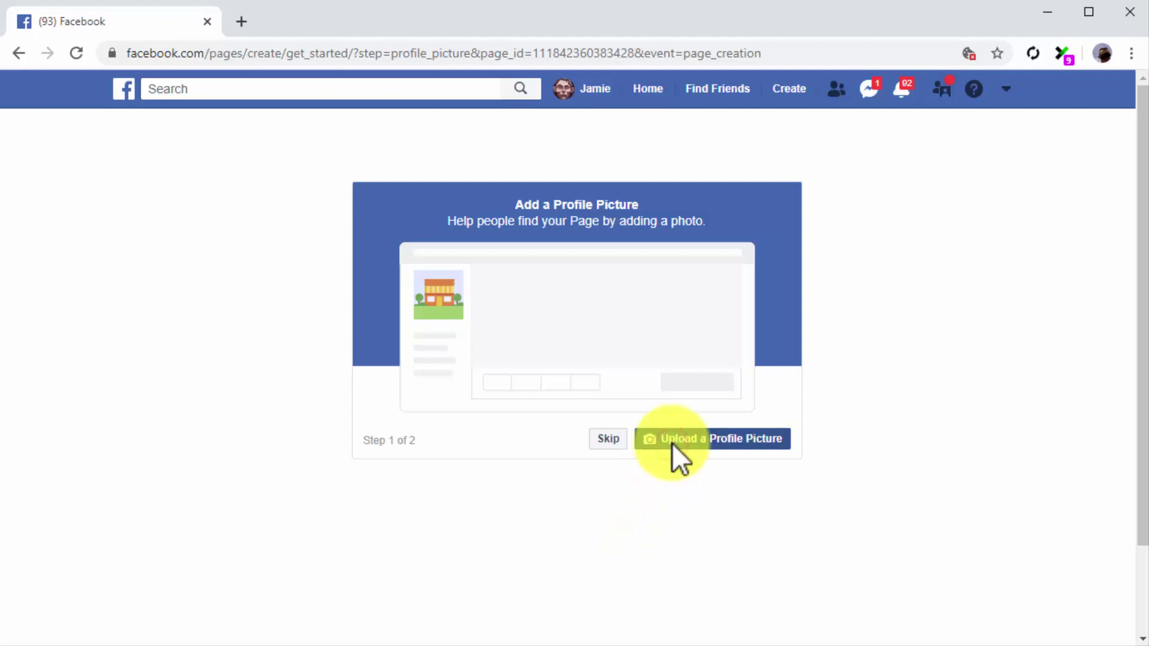
pyautogui.doubleClick(410, 244)
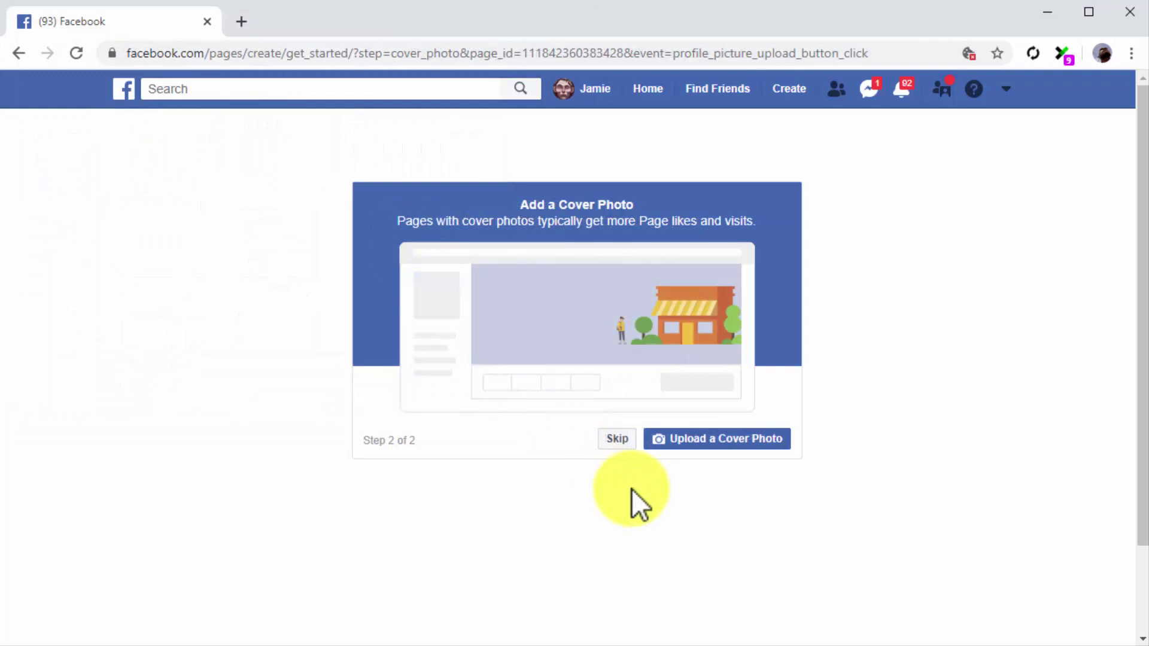
pyautogui.click(694, 449)
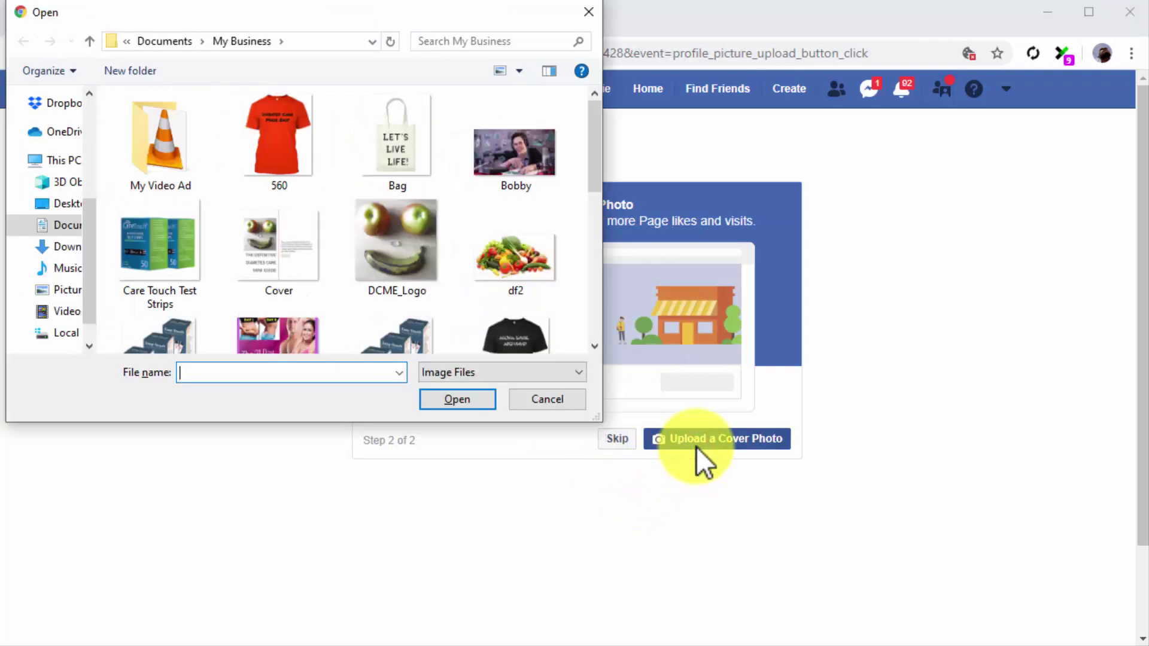
pyautogui.doubleClick(534, 267)
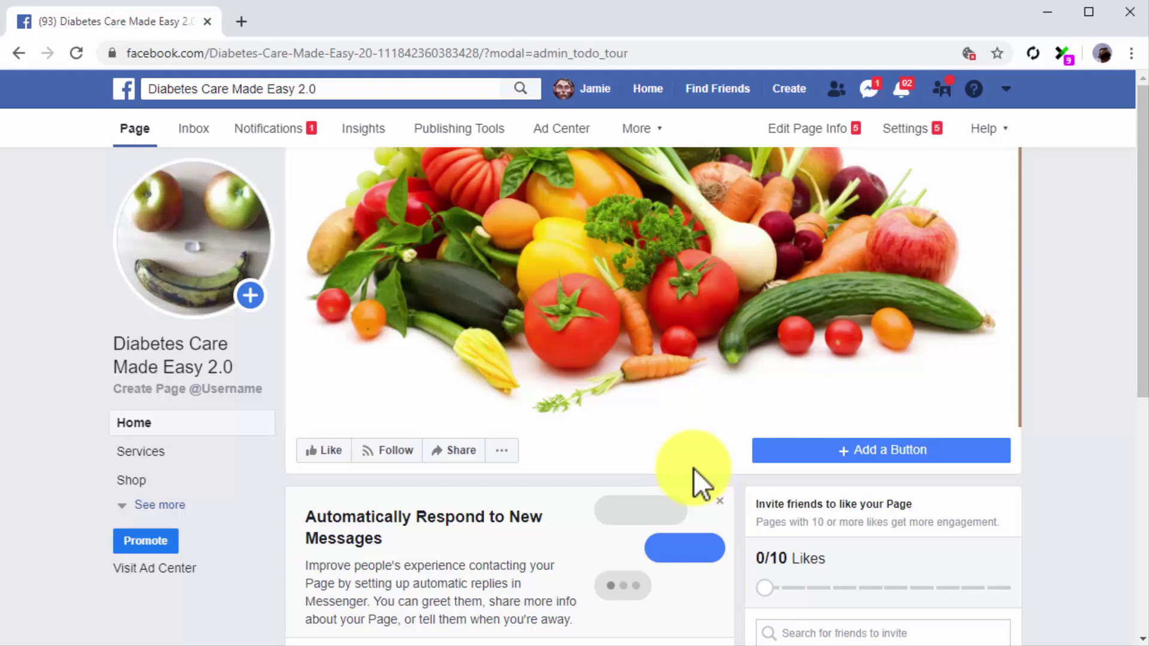
# Step: Add a Send Message action button to the Page that leads to Messenger
pyautogui.click(836, 447)
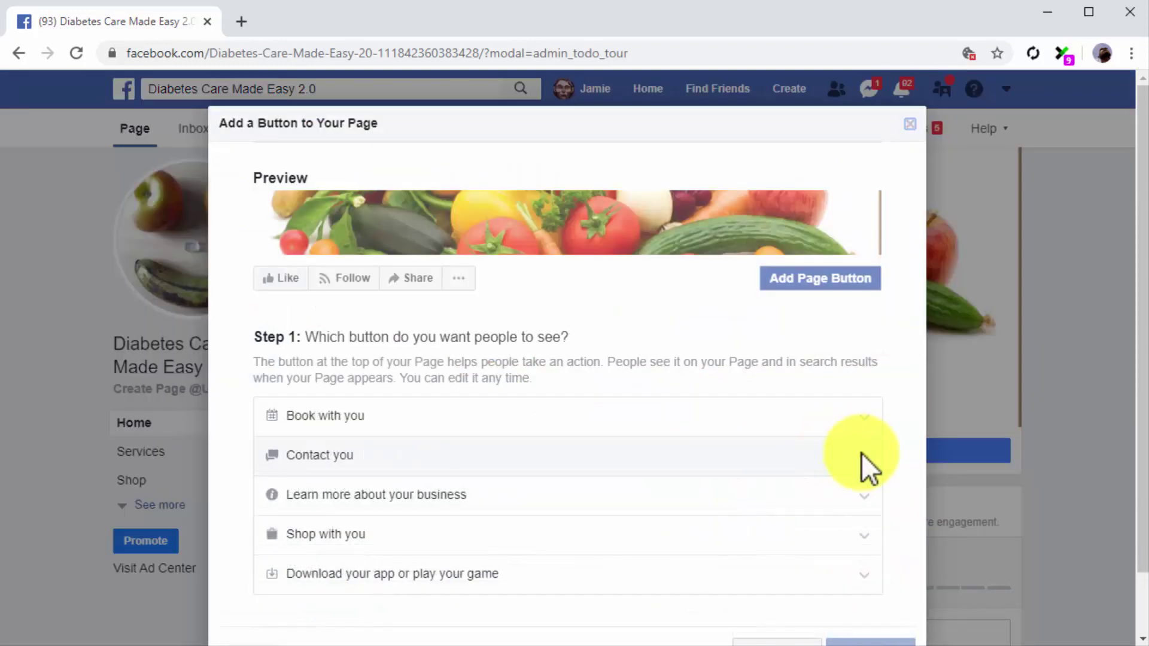
pyautogui.click(864, 458)
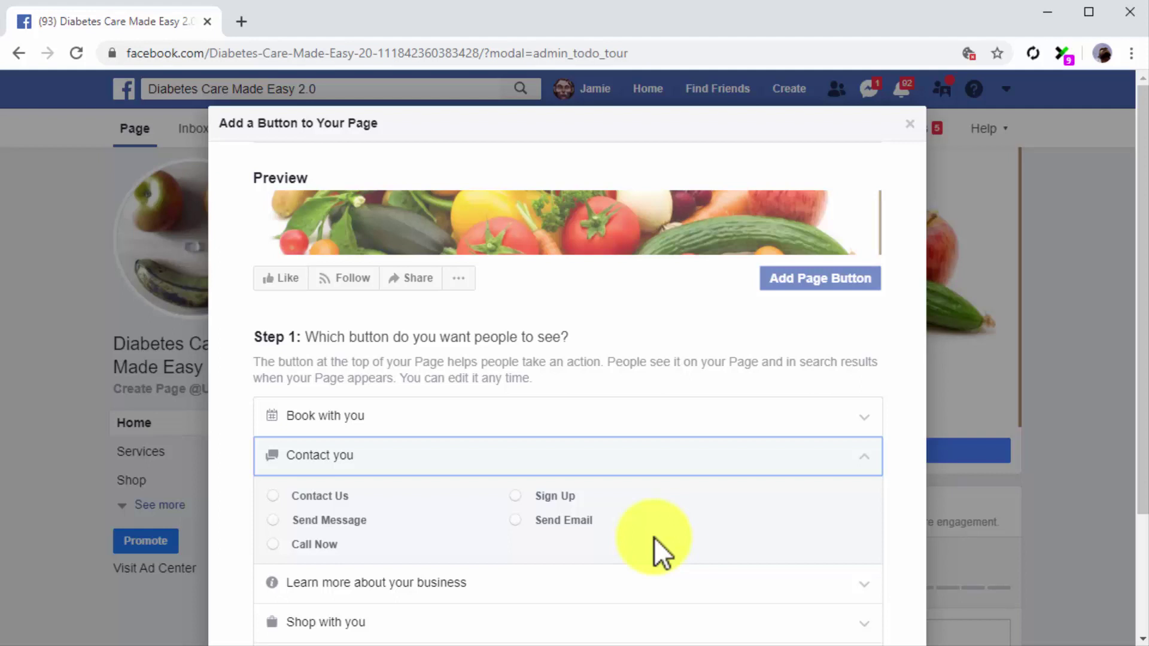
pyautogui.click(284, 525)
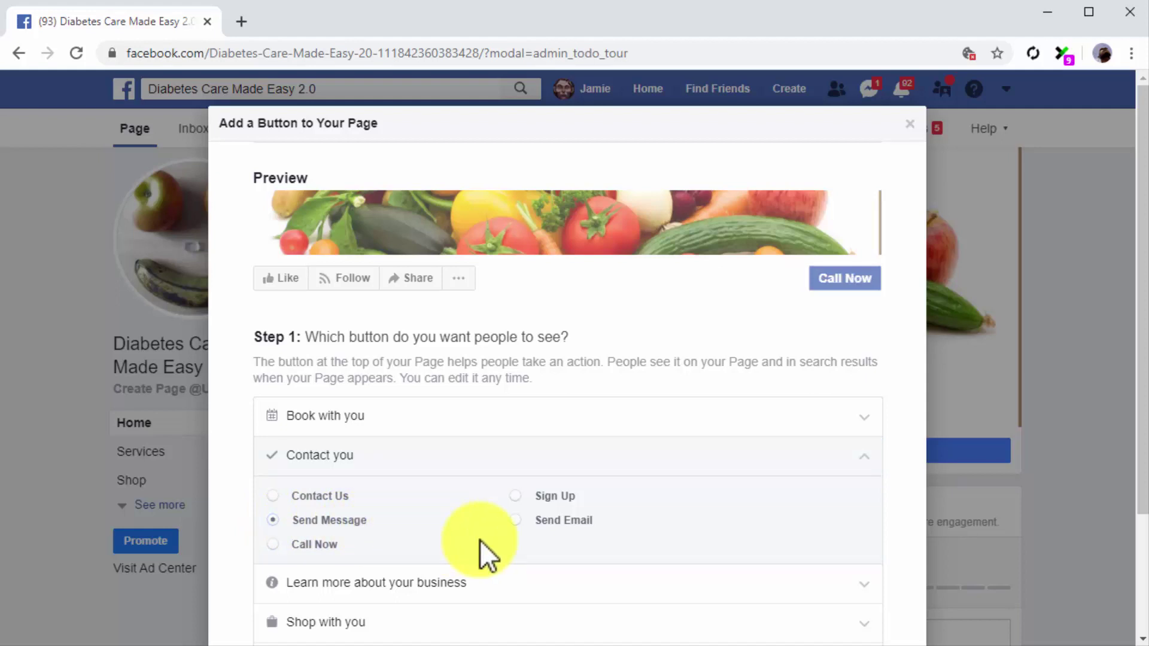
pyautogui.scroll(-3, 480, 540)
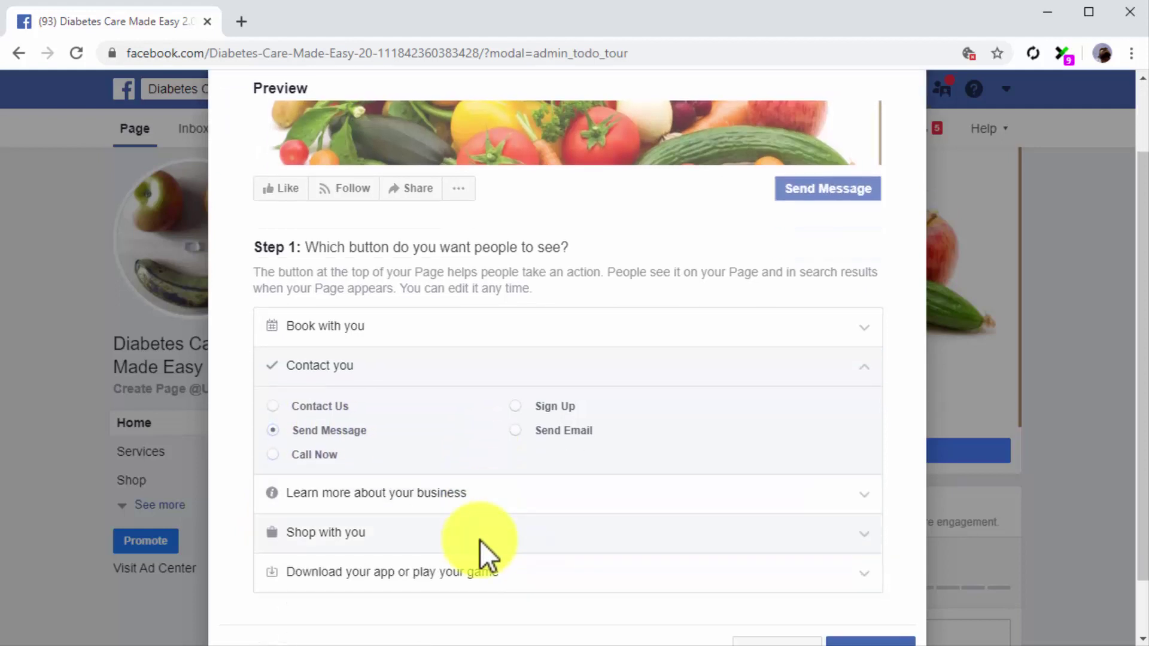
pyautogui.click(833, 584)
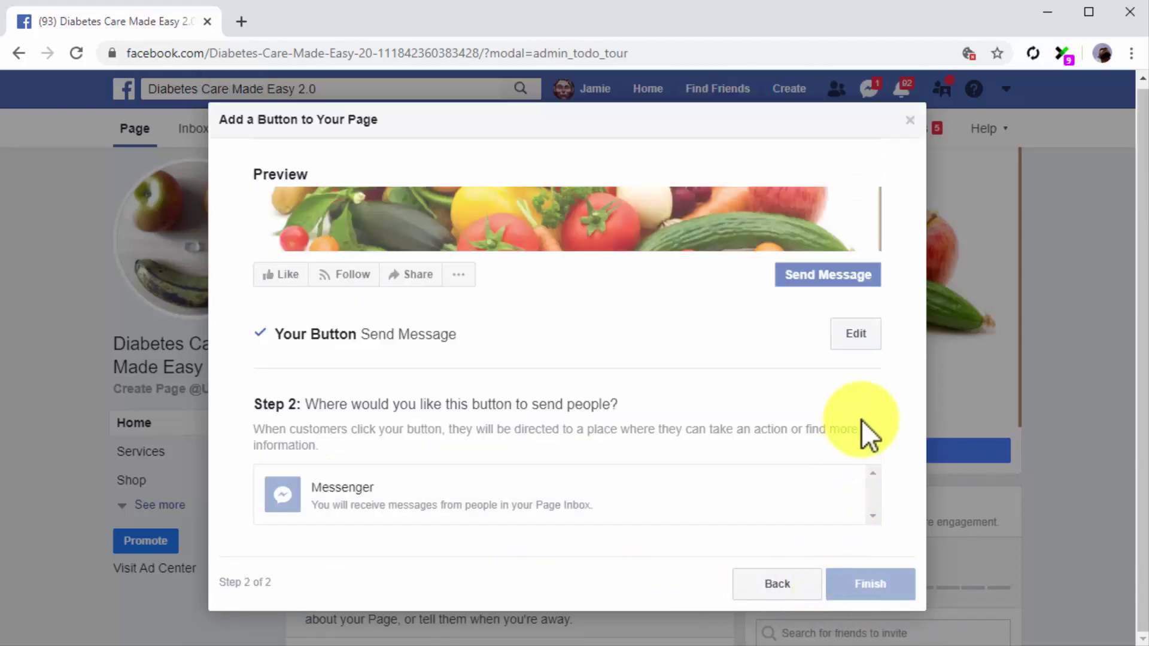
pyautogui.click(766, 481)
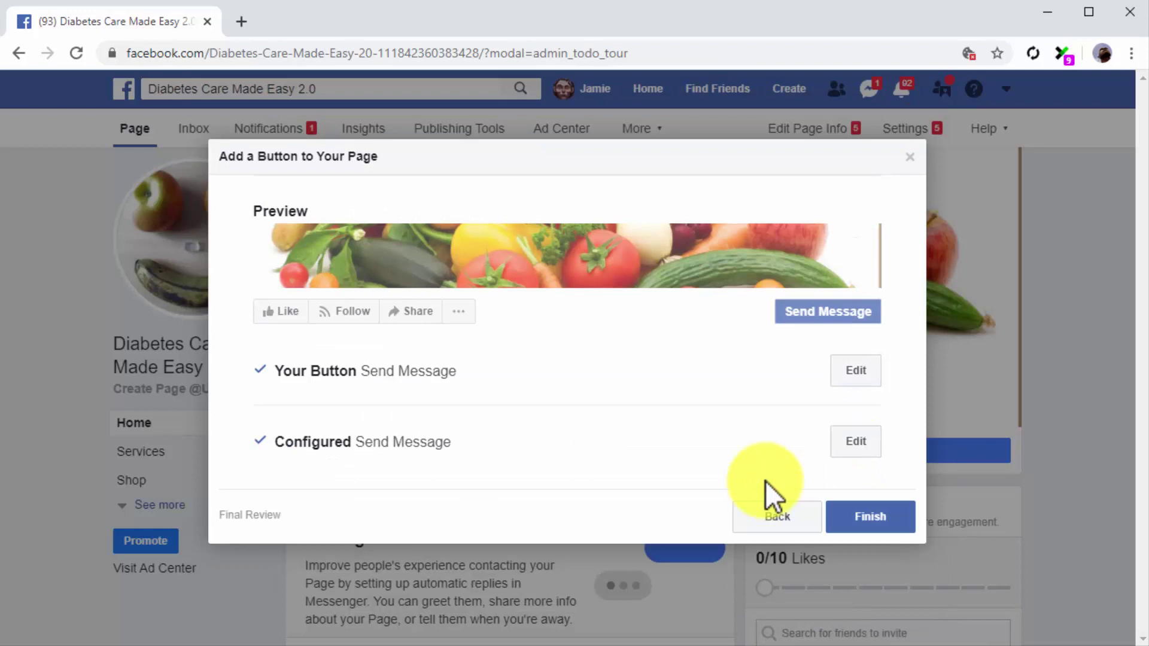
pyautogui.click(869, 517)
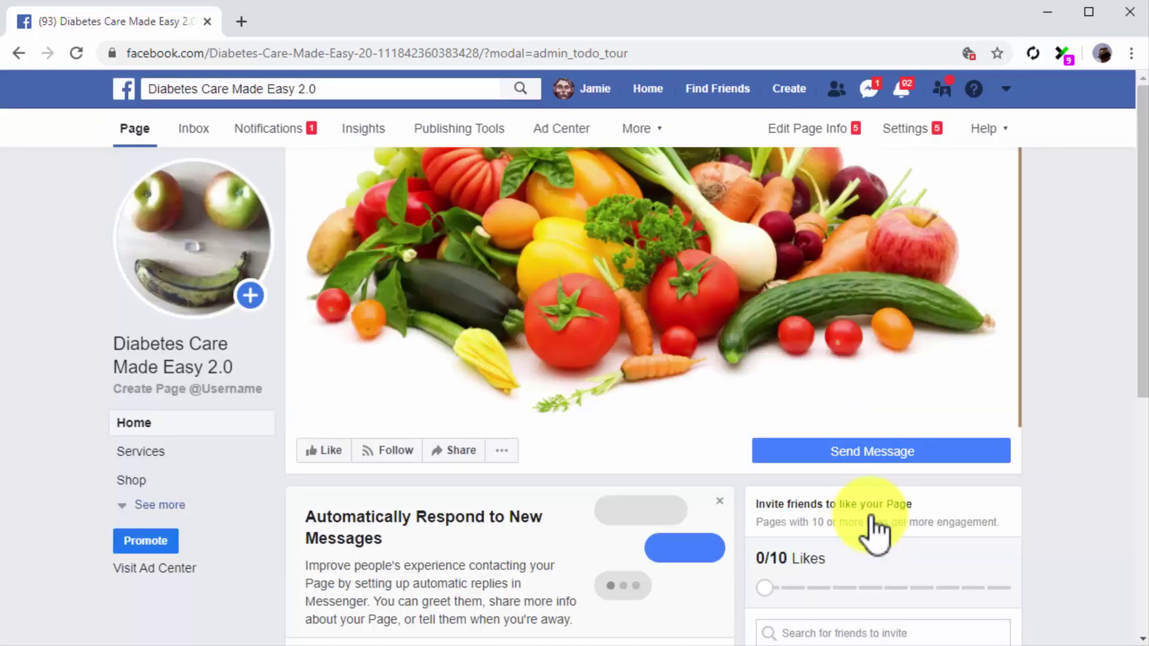
# Step: Invite one friend to like the Page, then bring up the Page Info settings
pyautogui.scroll(-1, 990, 566)
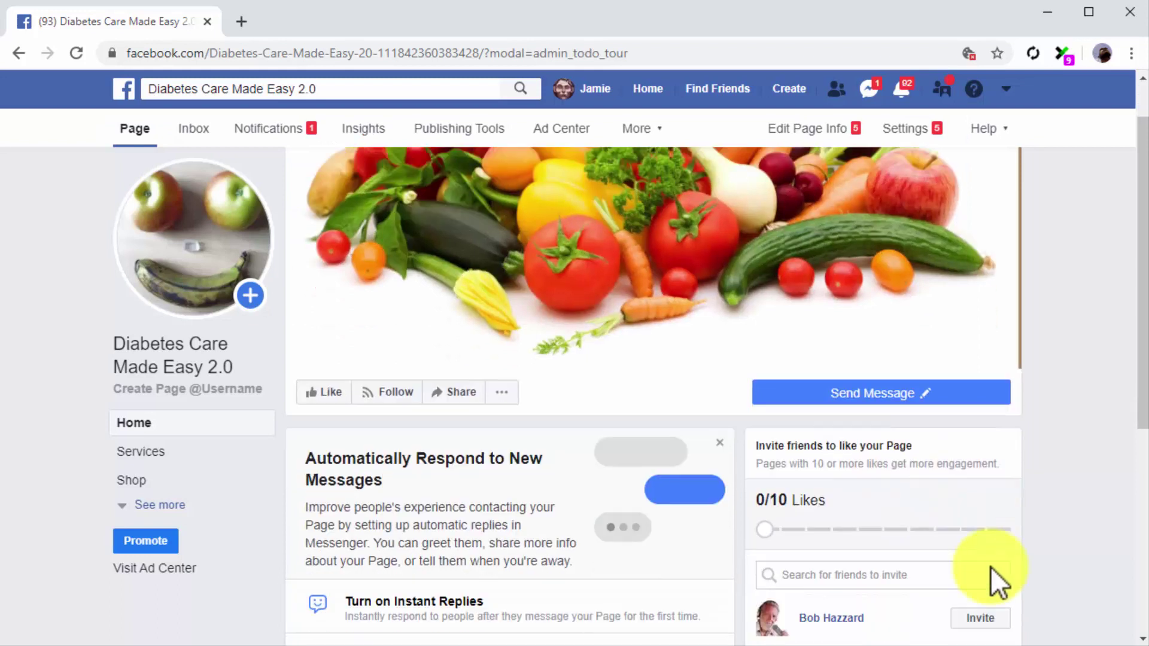
pyautogui.scroll(-2, 990, 566)
pyautogui.click(989, 500)
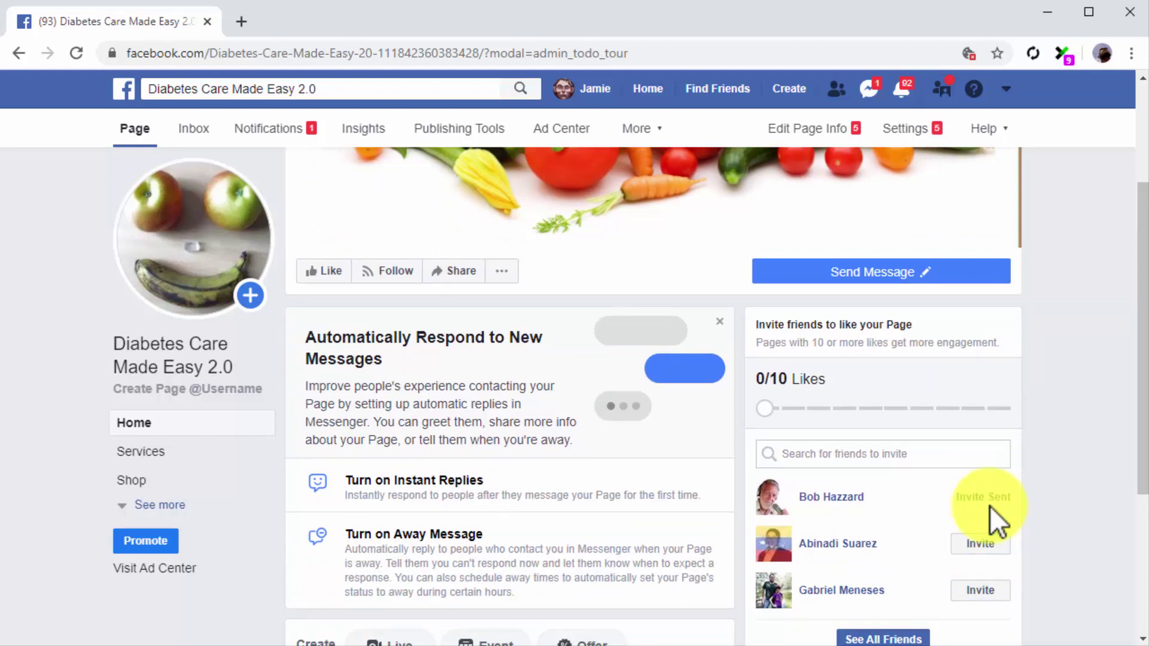
pyautogui.click(816, 132)
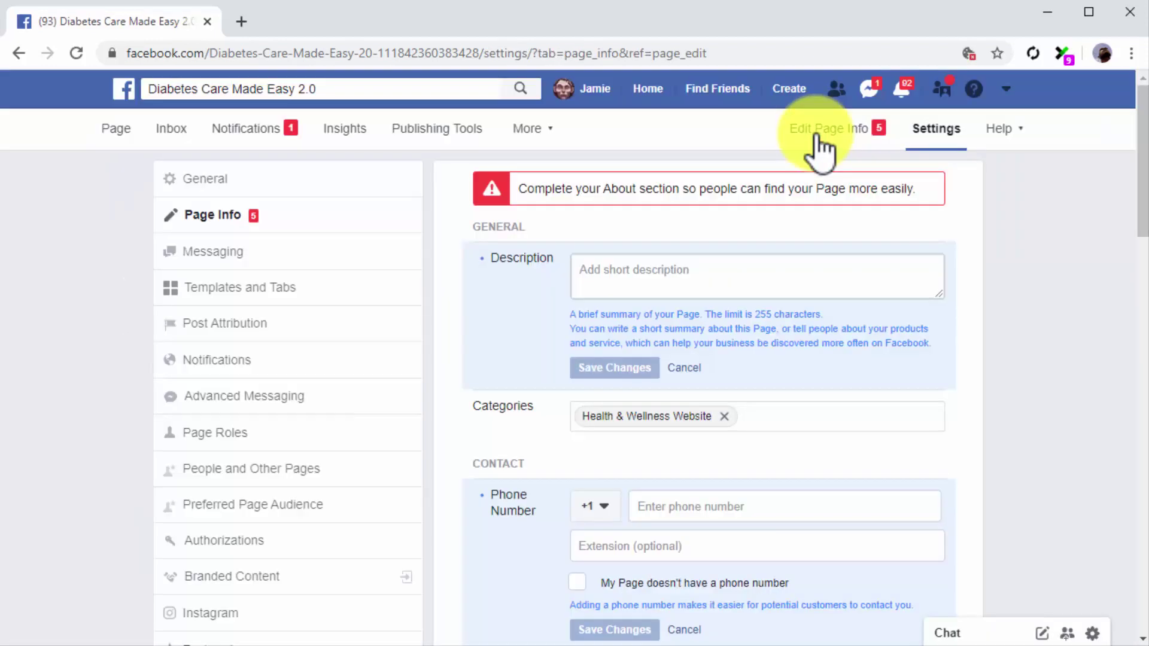
# Step: Paste in the Page's short description and save it
pyautogui.click(854, 272)
pyautogui.write('Healthy eating, diabetes care, and wellness tips at your fingertips')
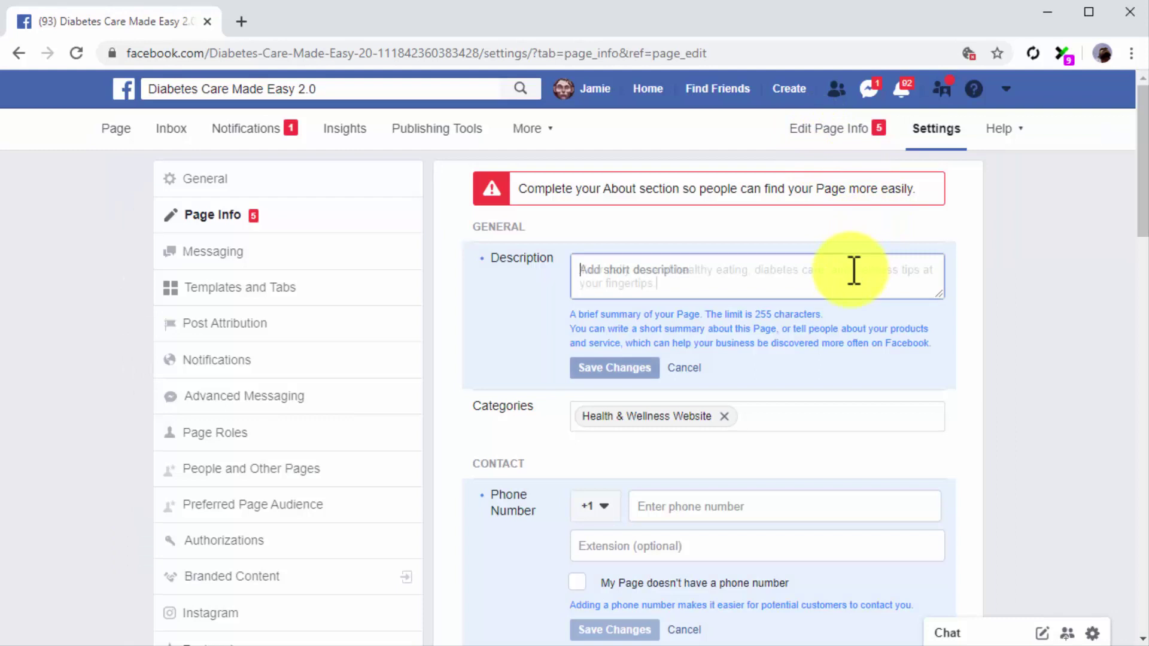
pyautogui.click(614, 369)
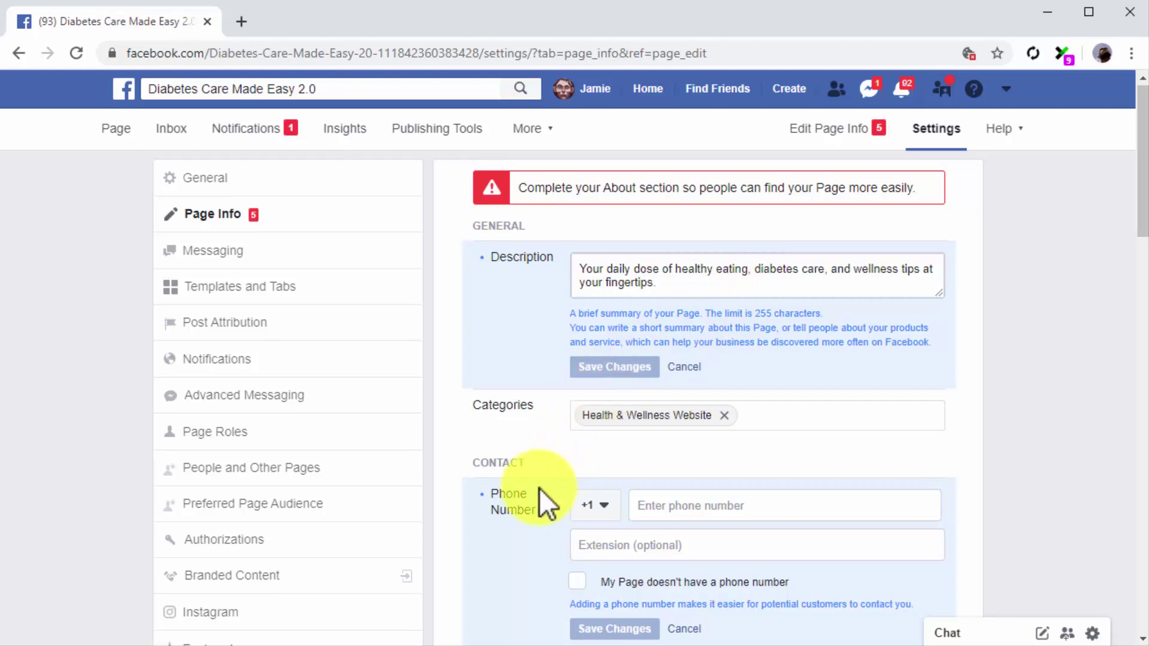
pyautogui.scroll(-2, 540, 488)
pyautogui.scroll(-1, 540, 487)
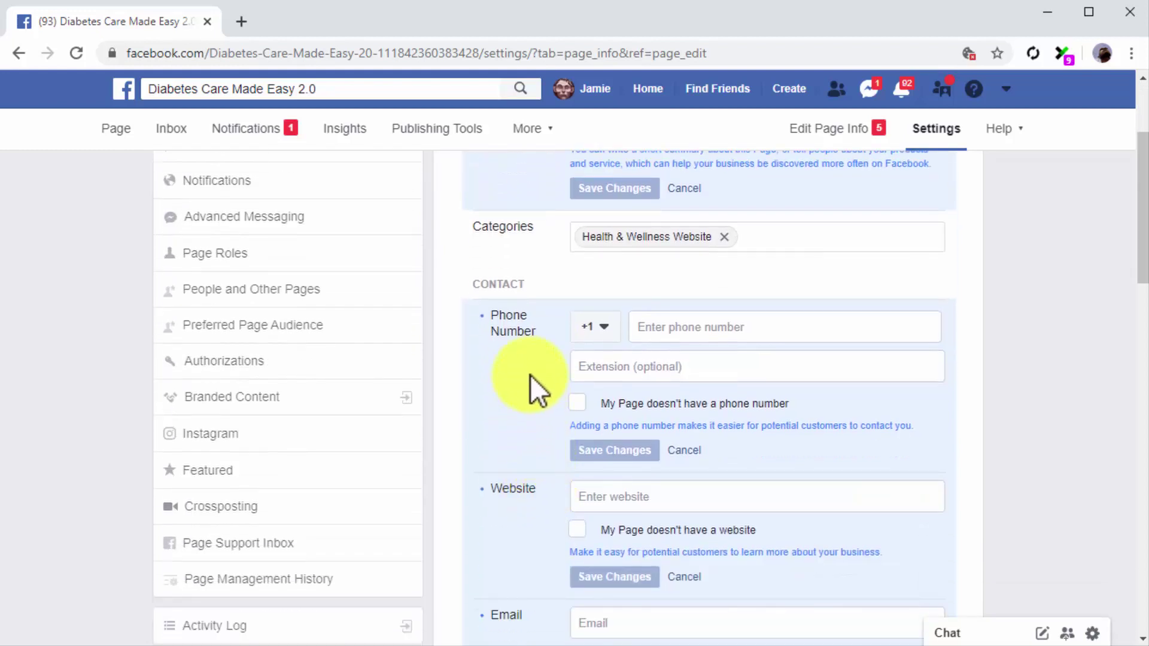
pyautogui.click(716, 328)
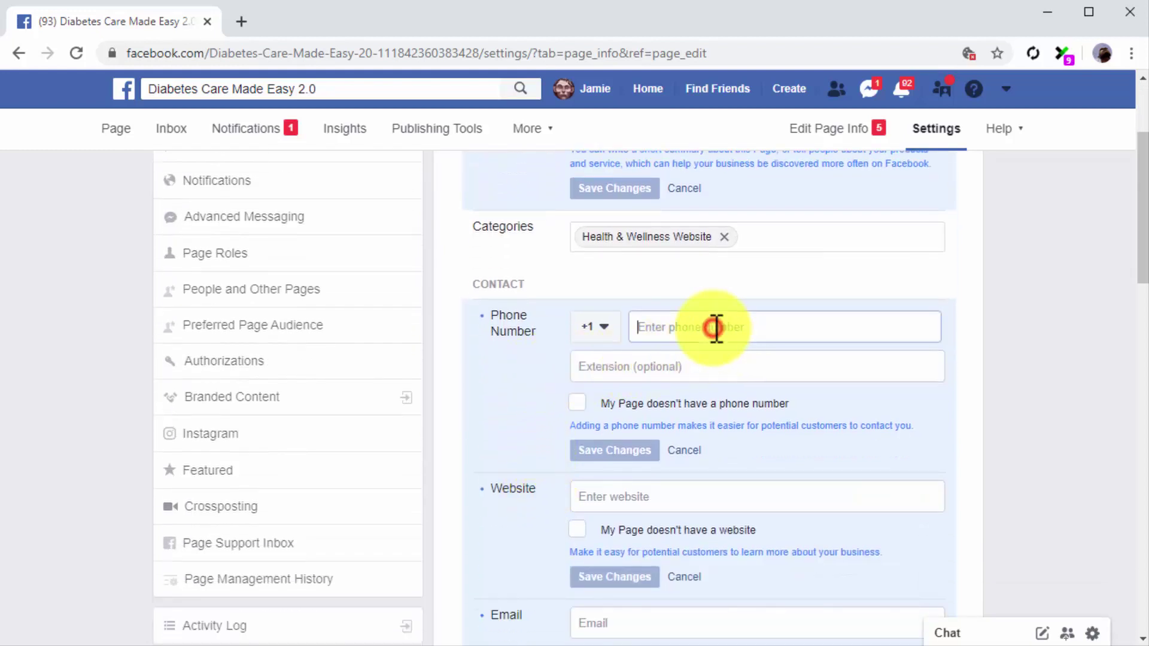
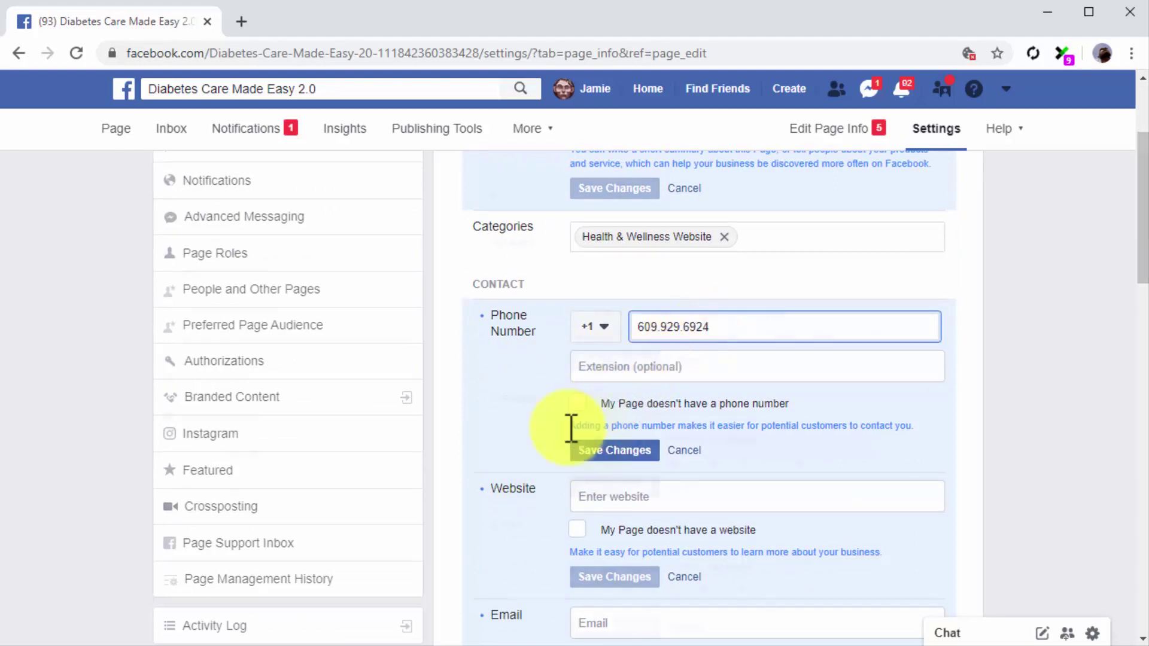
pyautogui.click(616, 446)
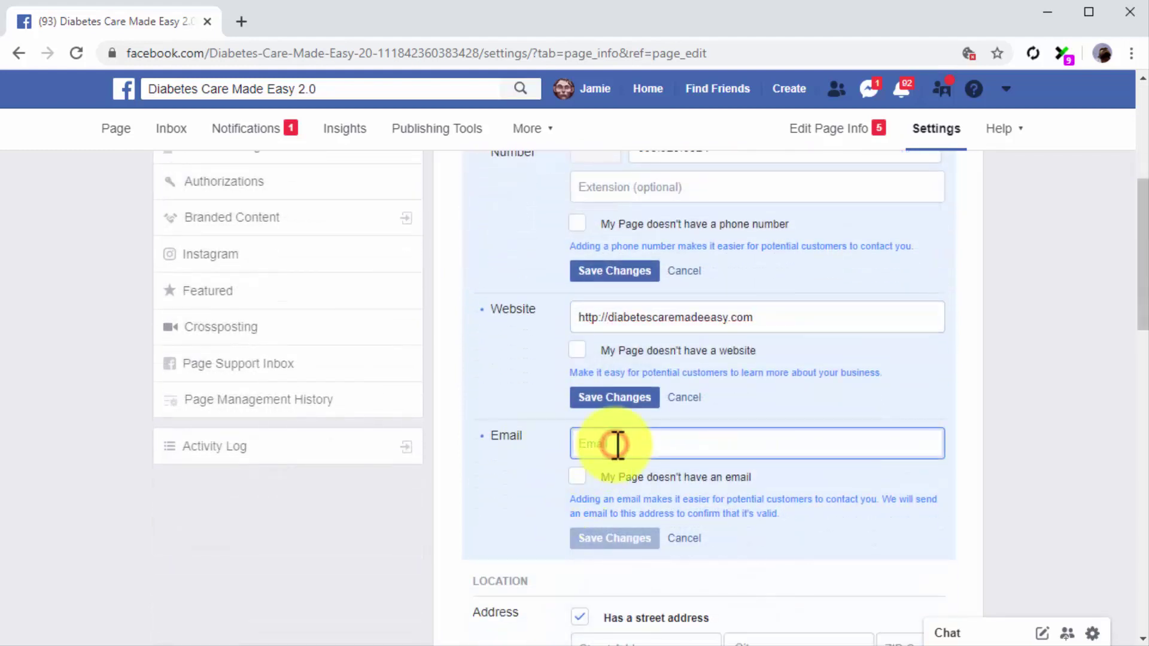
pyautogui.hotkey('ctrl', 'v')
pyautogui.click(609, 273)
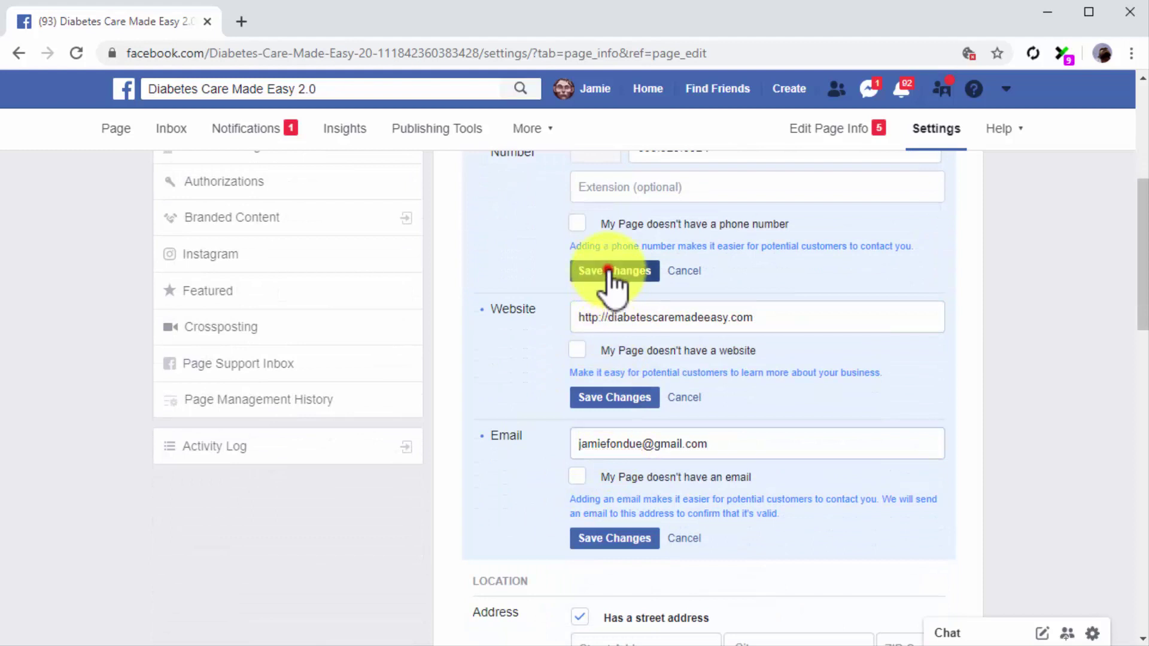
pyautogui.click(641, 400)
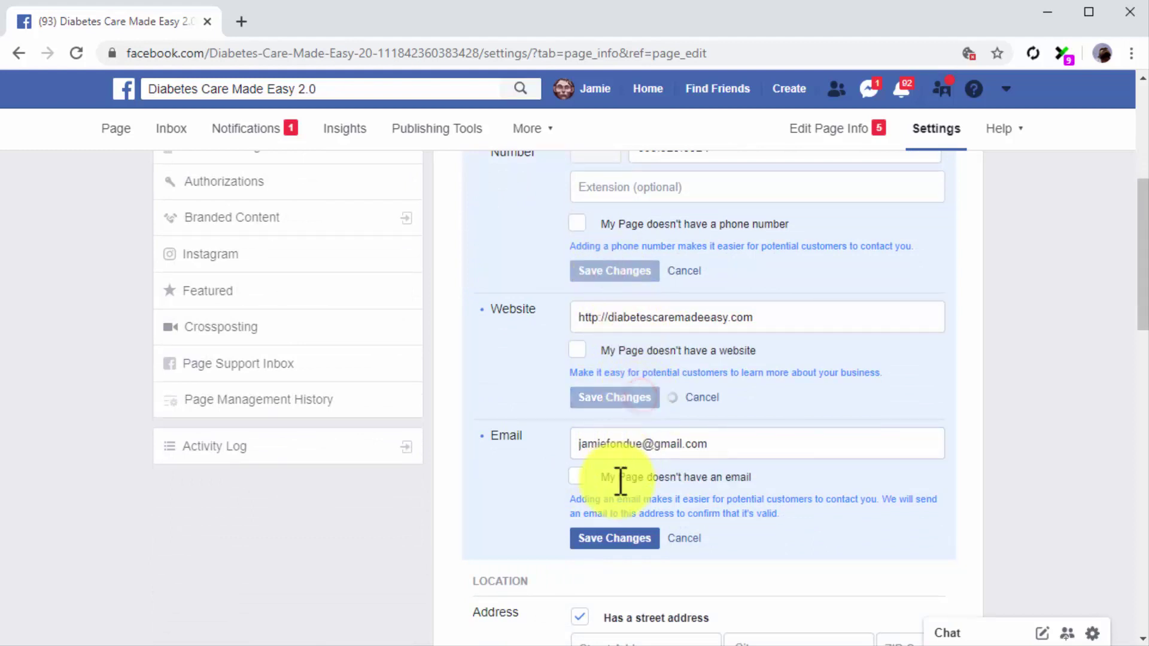
pyautogui.click(592, 540)
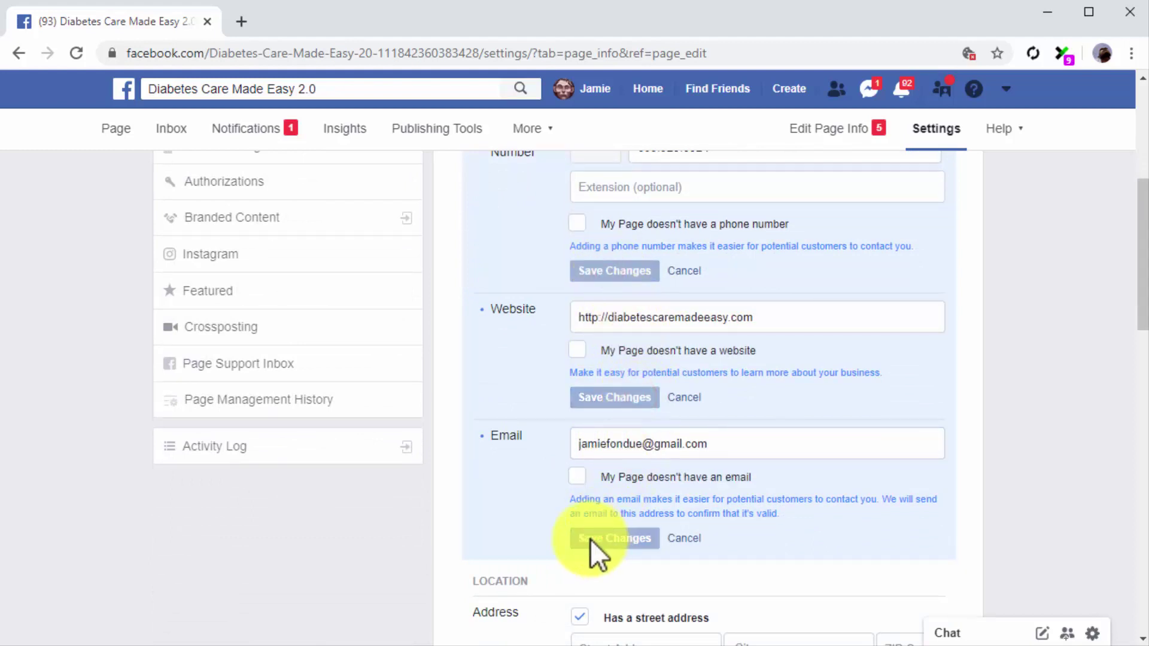
pyautogui.scroll(-3, 534, 536)
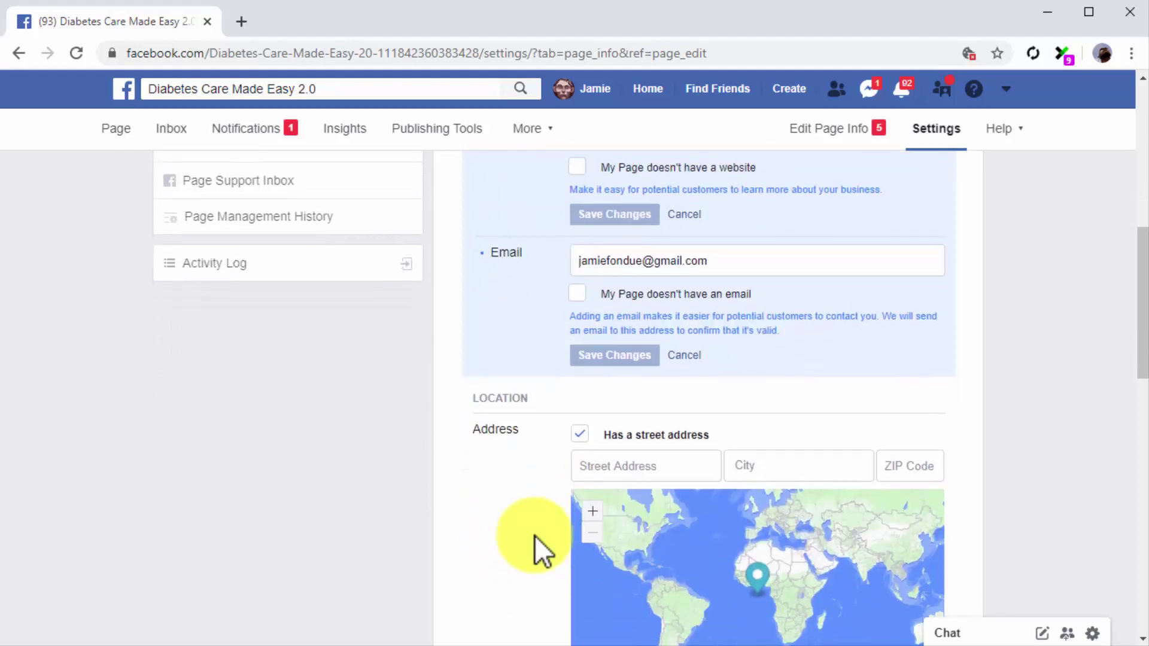
# Step: Save the location as Doral, Florida, ZIP 33195, with the street address hidden
pyautogui.scroll(-3, 534, 536)
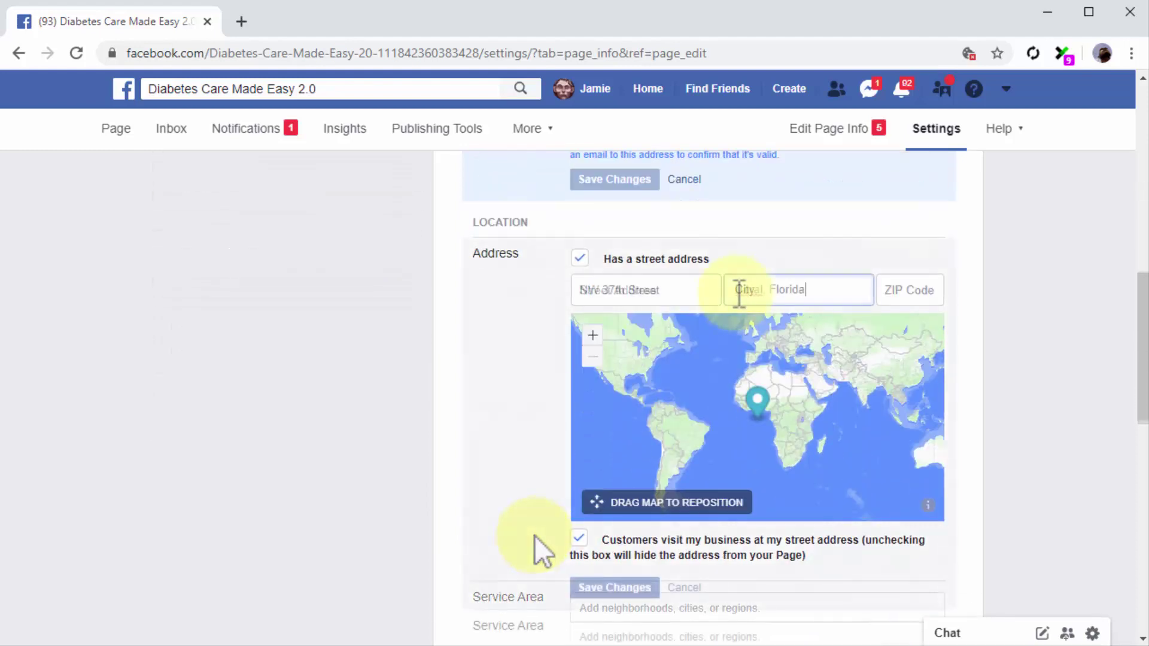
pyautogui.write('Doral, Florida')
pyautogui.click(889, 282)
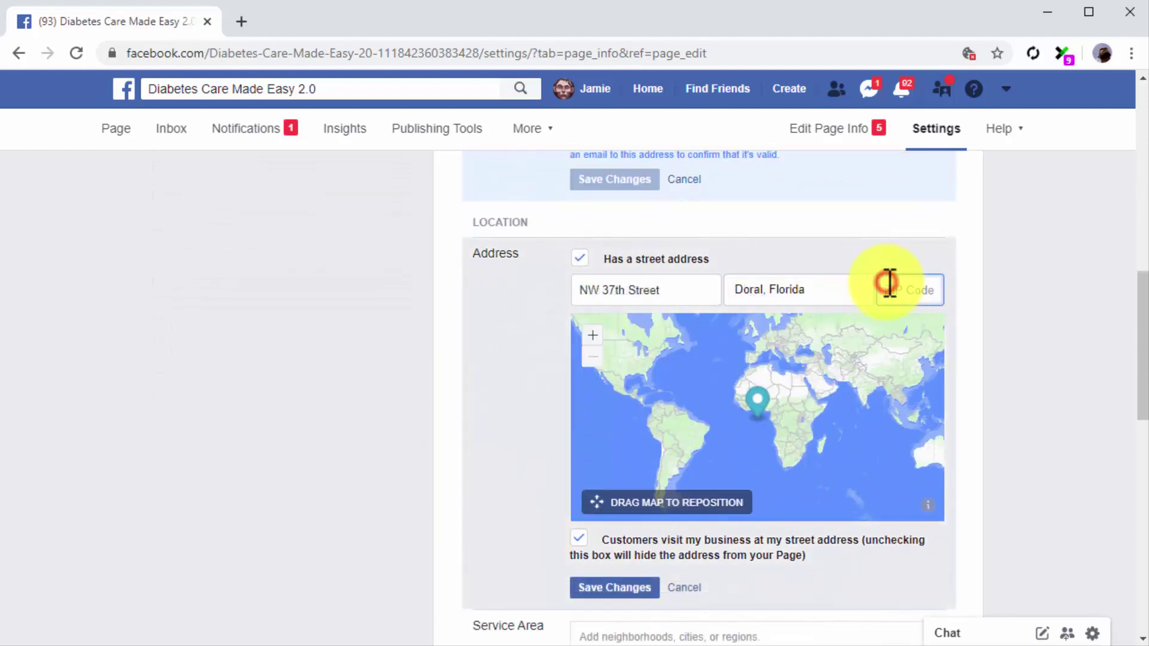
pyautogui.write('33195')
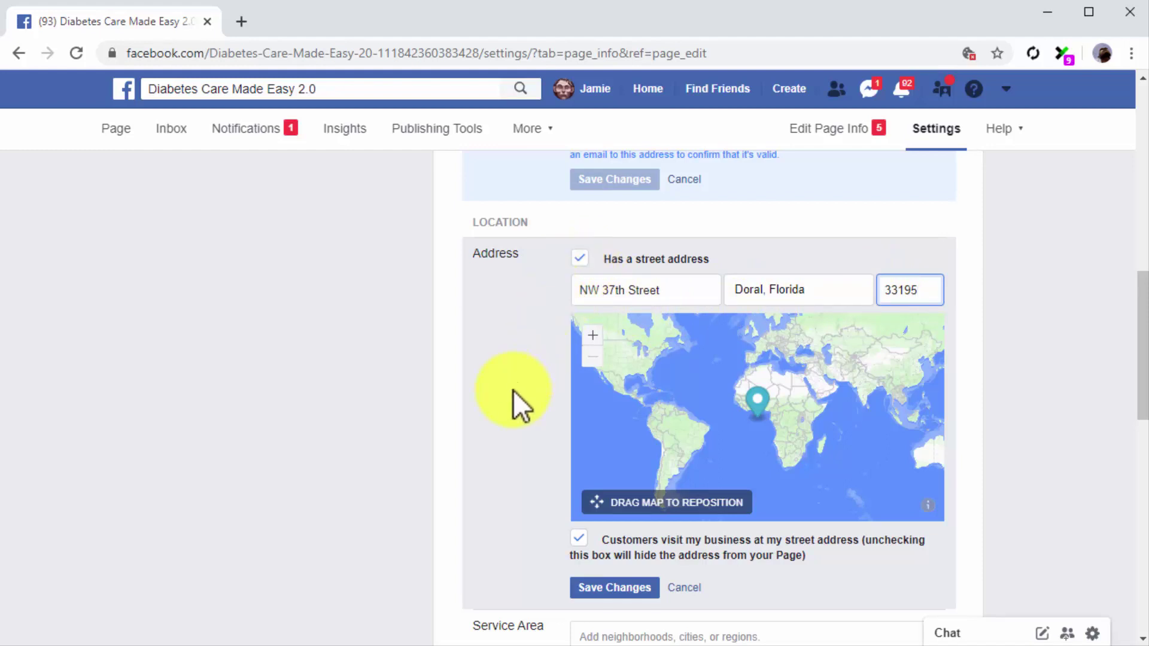
pyautogui.click(581, 542)
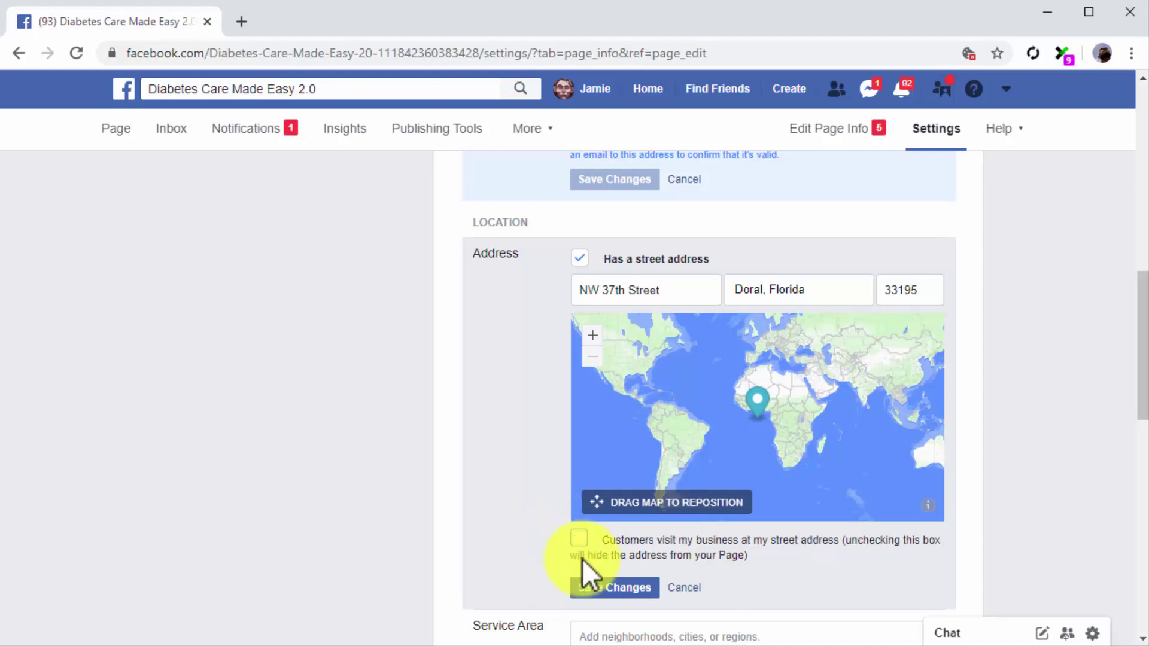
pyautogui.click(590, 590)
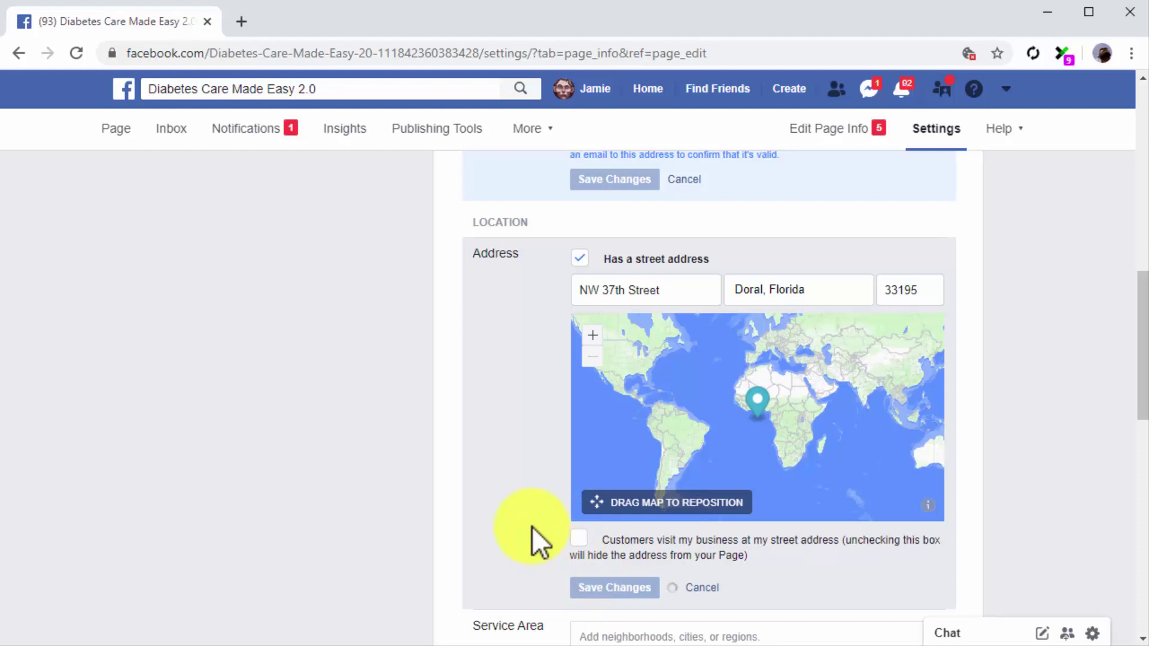
pyautogui.scroll(-5, 533, 526)
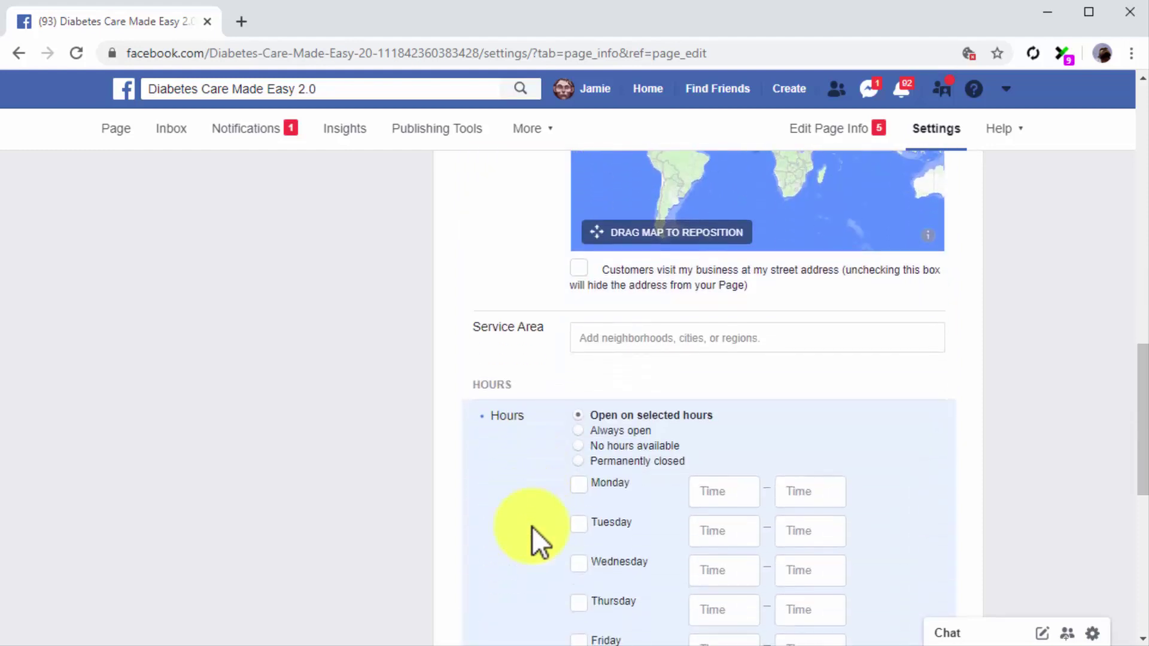
# Step: Save the hours as Always open and enter products 'Health Info, Product Reviews'
pyautogui.scroll(-2, 533, 526)
pyautogui.scroll(-2, 555, 384)
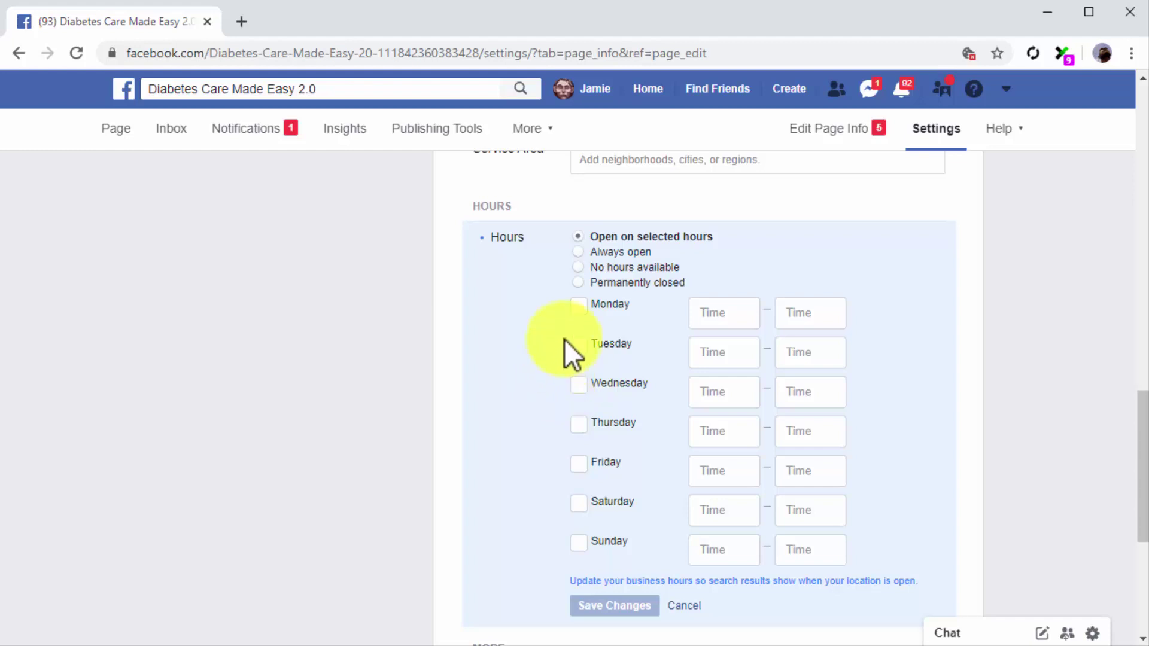
pyautogui.click(582, 252)
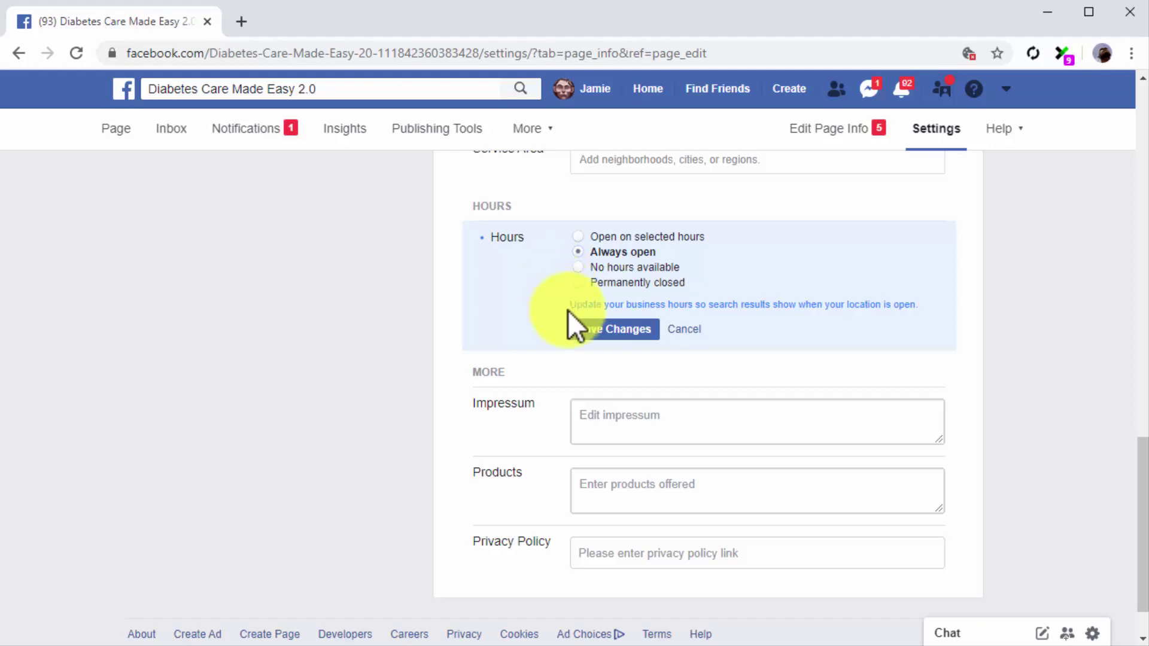
pyautogui.click(579, 329)
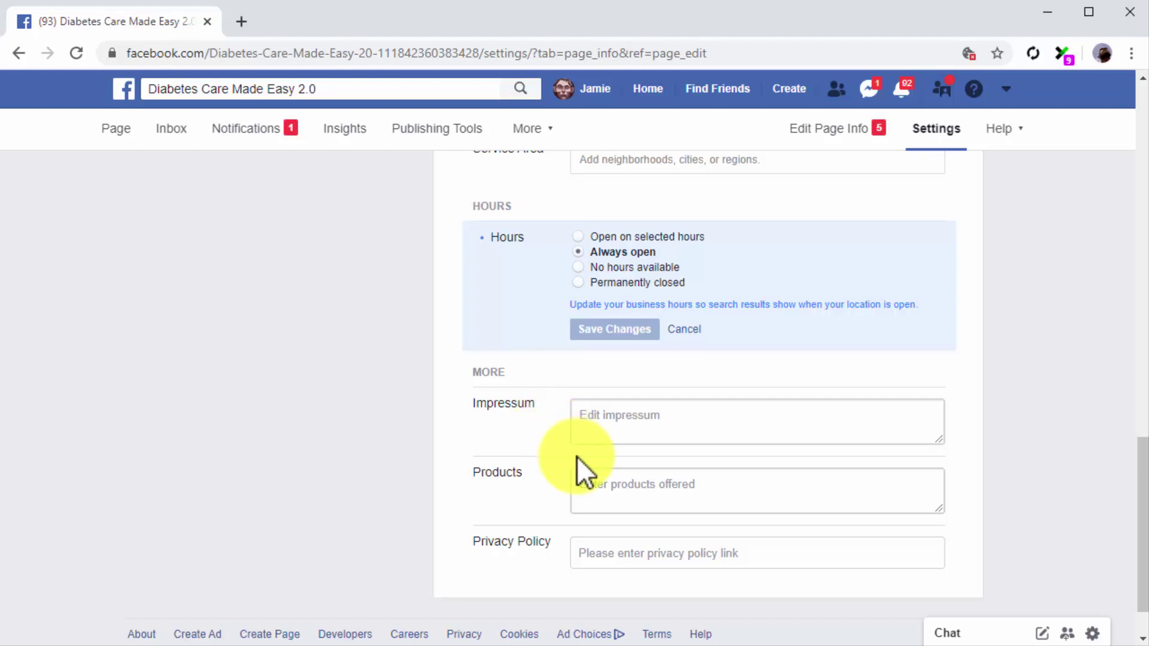
pyautogui.click(593, 477)
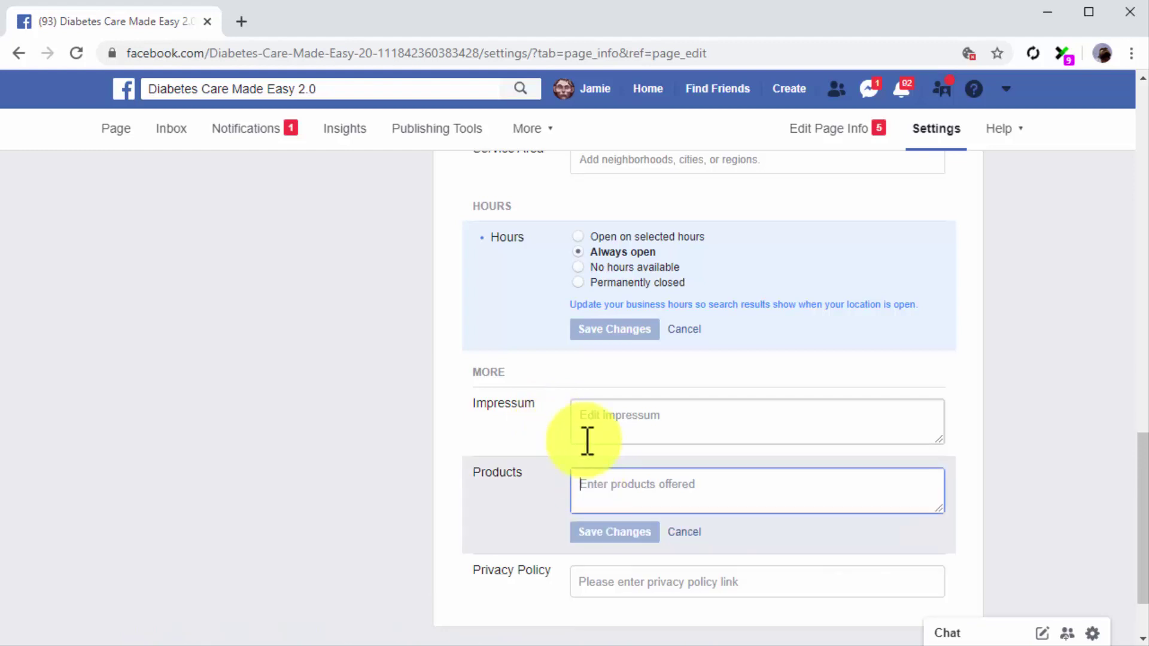
pyautogui.write('Health Info, Product Reviews')
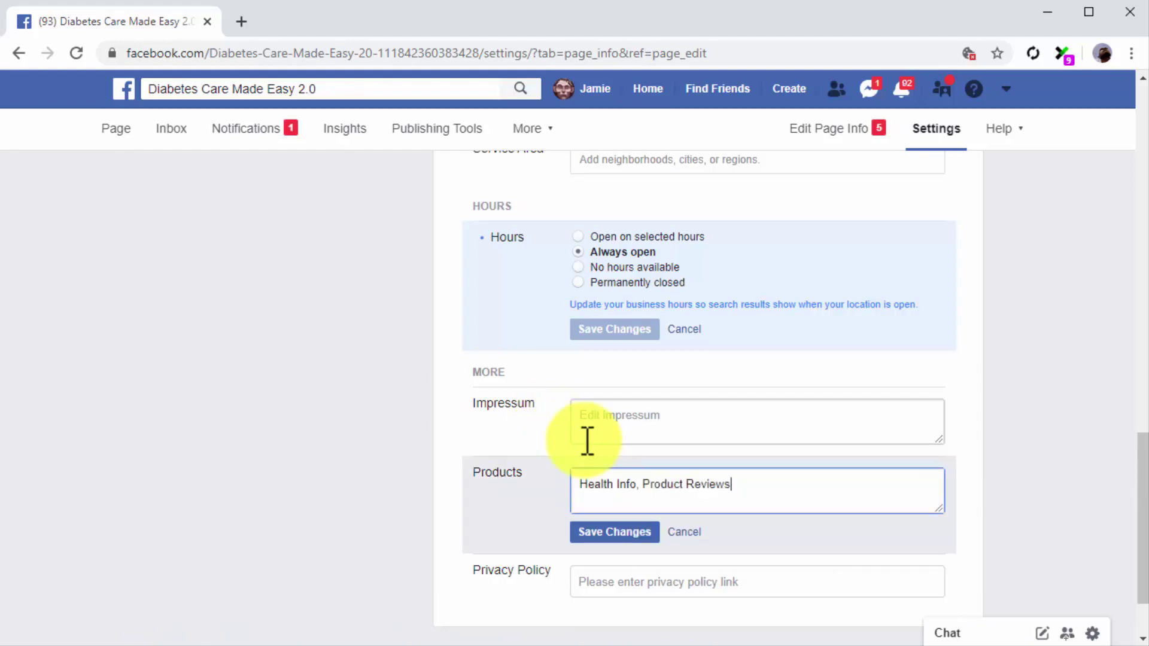
pyautogui.click(611, 534)
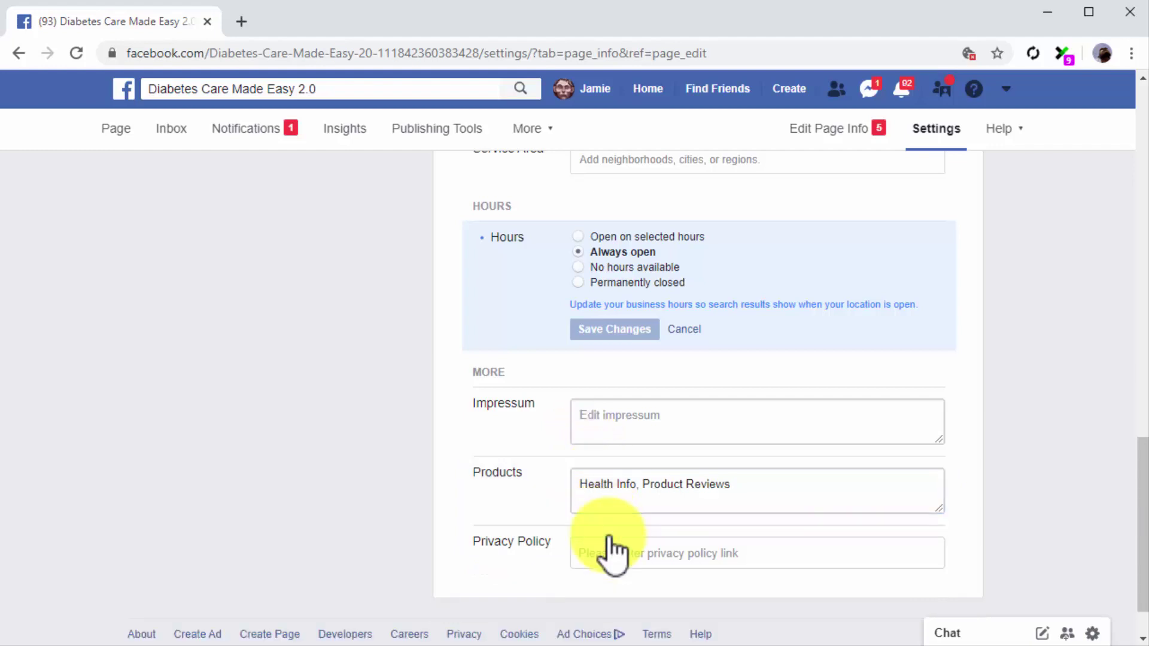
pyautogui.click(618, 550)
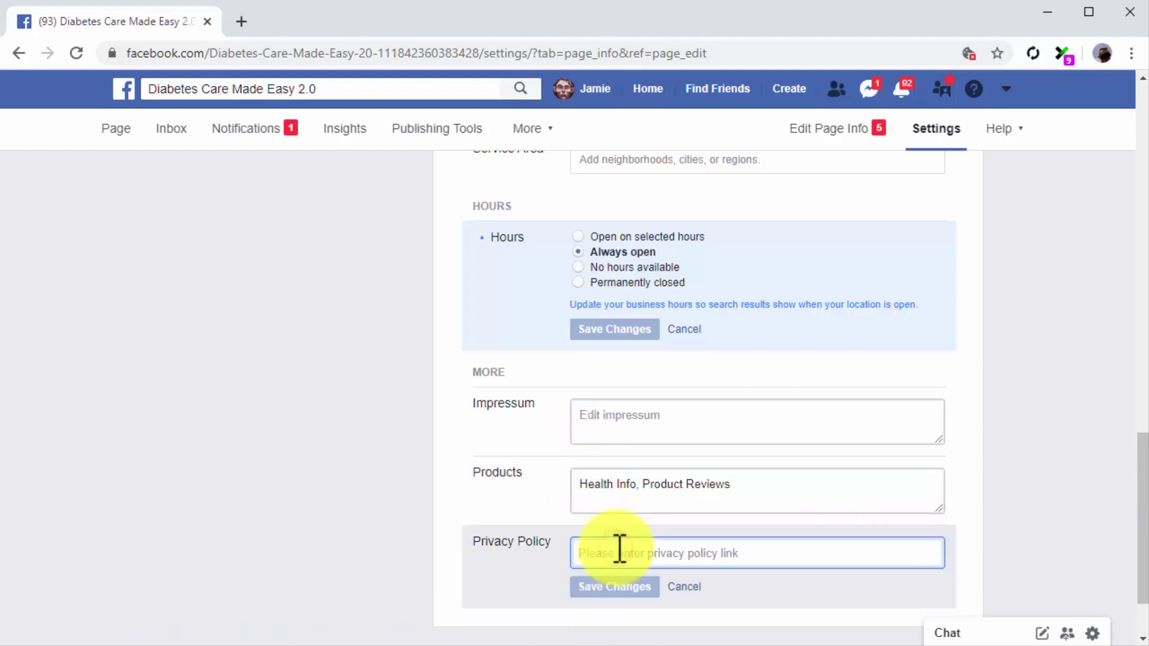
pyautogui.write('http://')
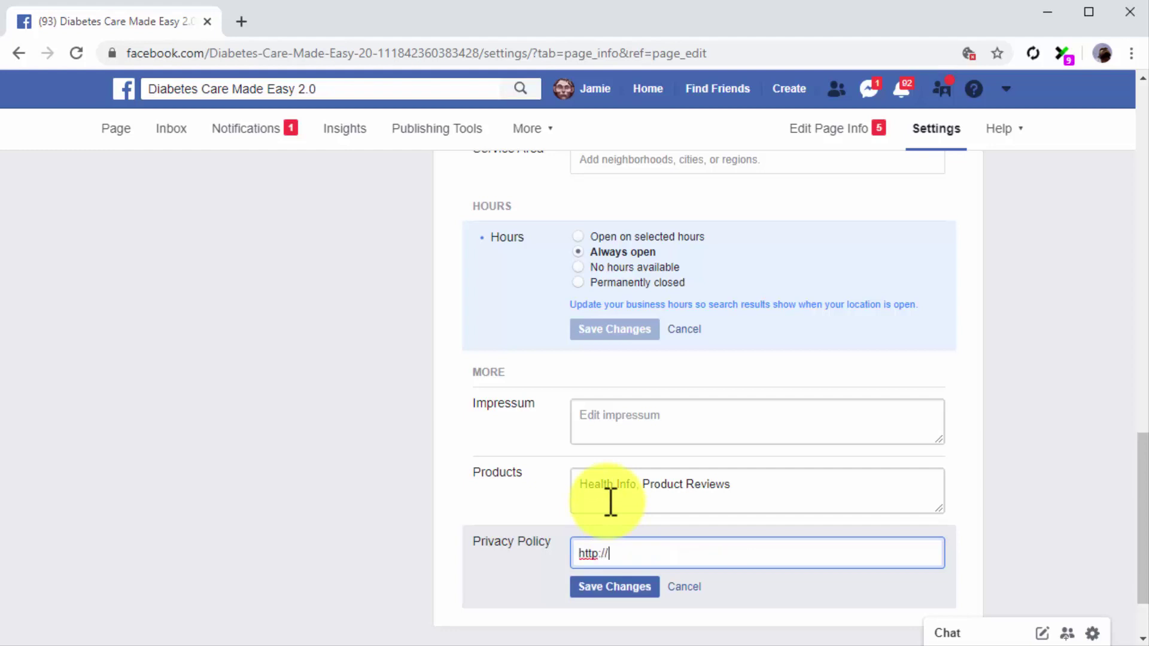
pyautogui.write('diabetescaremadeeasy.com/privacy-policy')
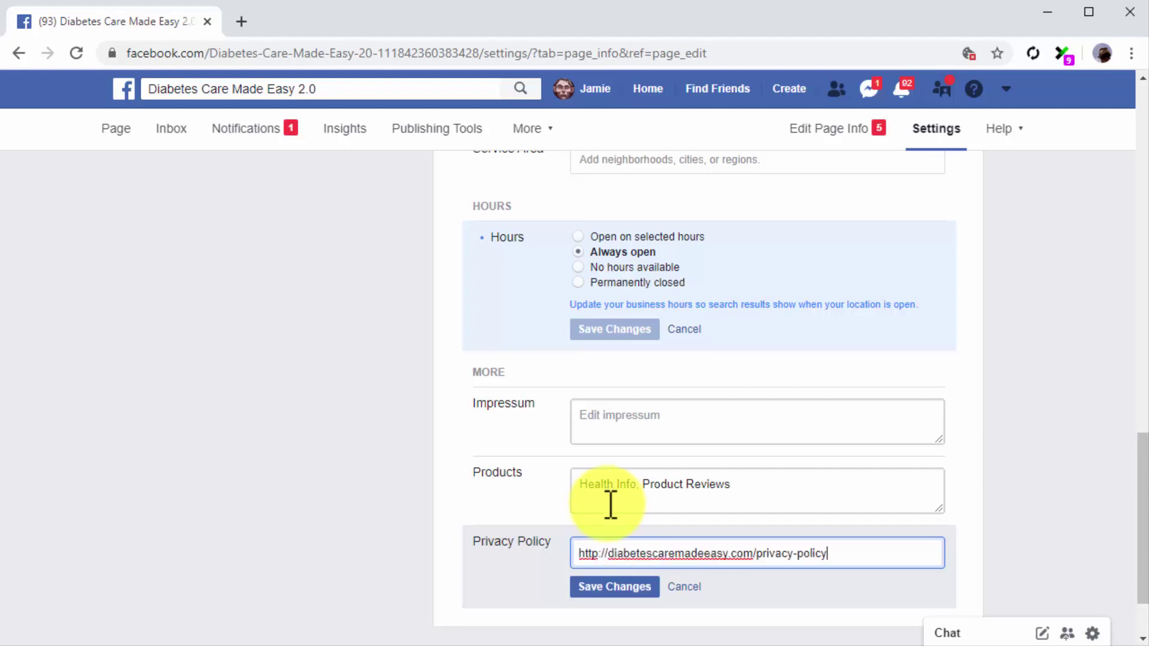
pyautogui.click(625, 586)
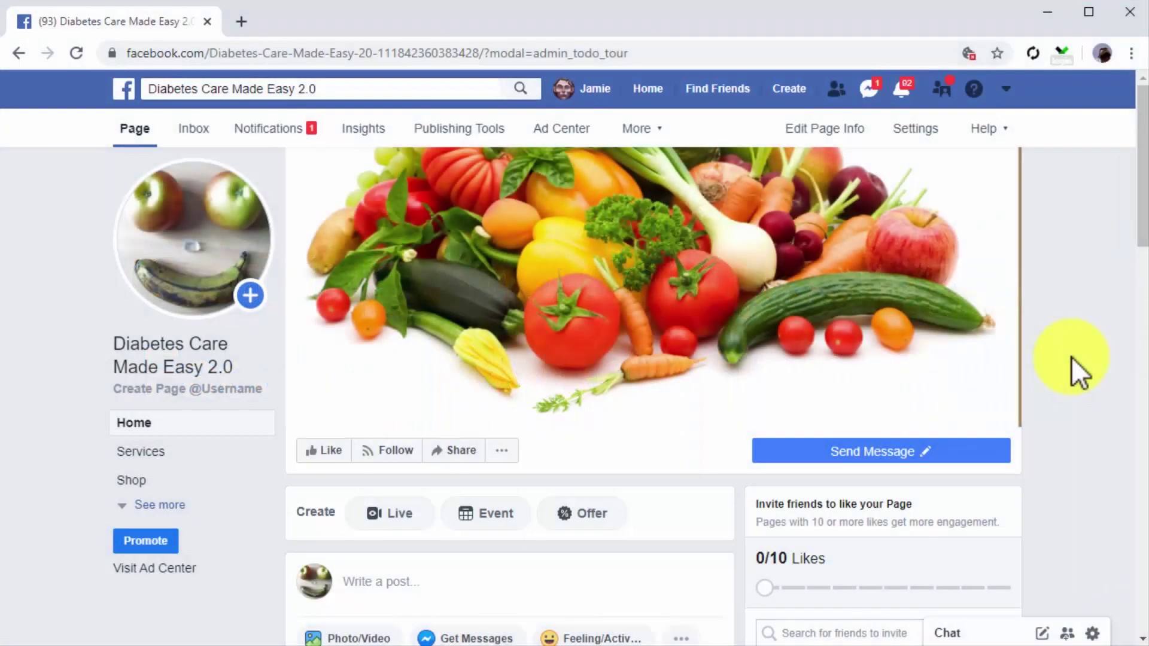
# Step: Draft a Page post: 'You won't believe how easy it really is to lose fat!' plus the diets paragraph
pyautogui.scroll(-2, 1071, 356)
pyautogui.scroll(-2, 1071, 357)
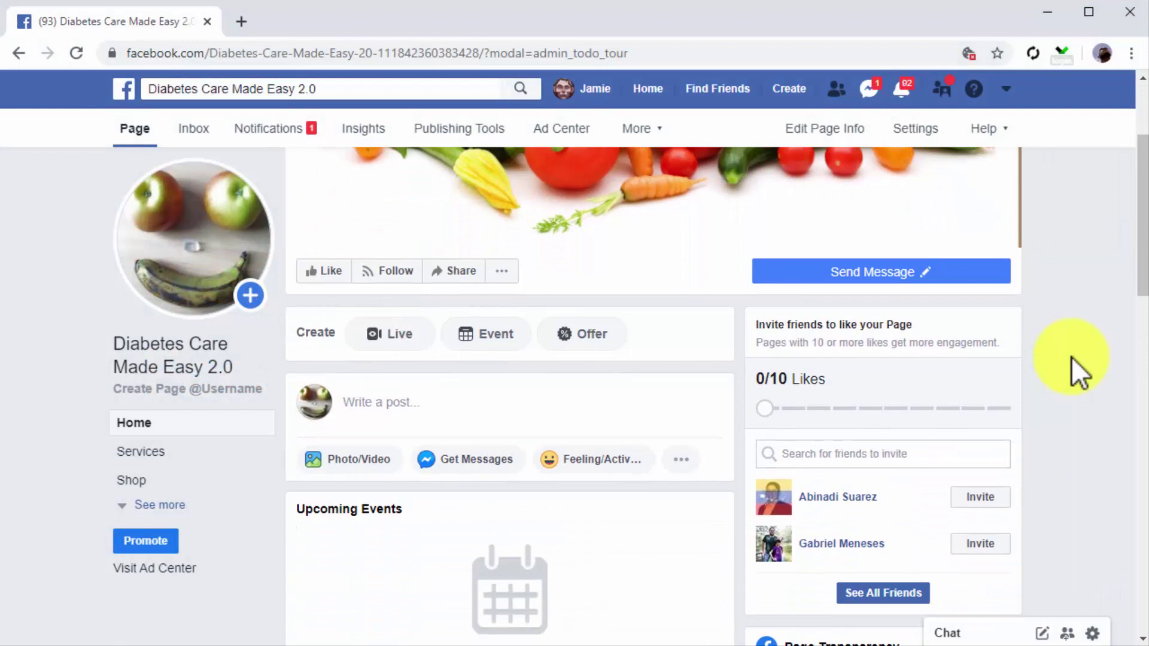
pyautogui.click(492, 401)
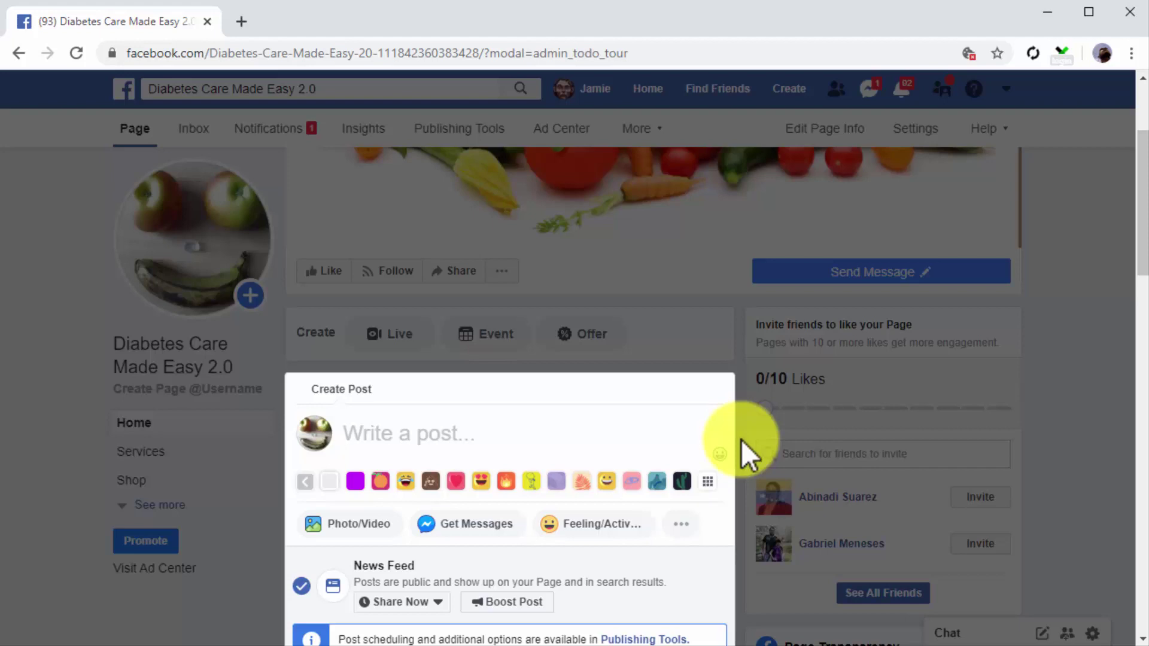
pyautogui.write("You won't believe how easy it really is to lose fat!")
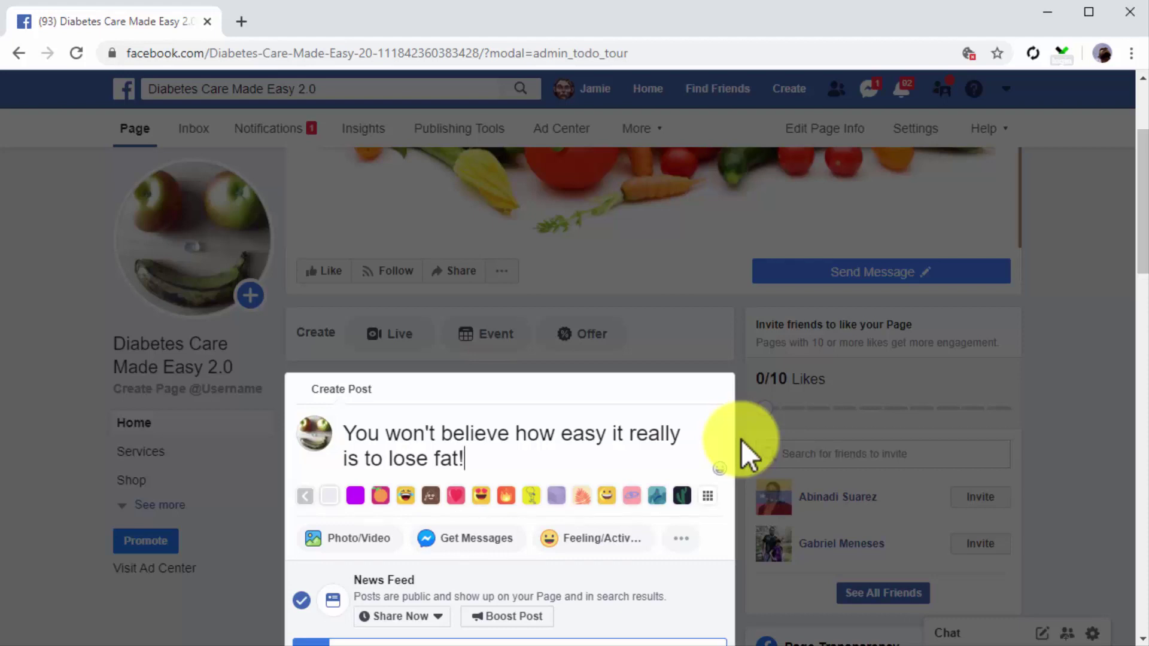
pyautogui.press('Return')
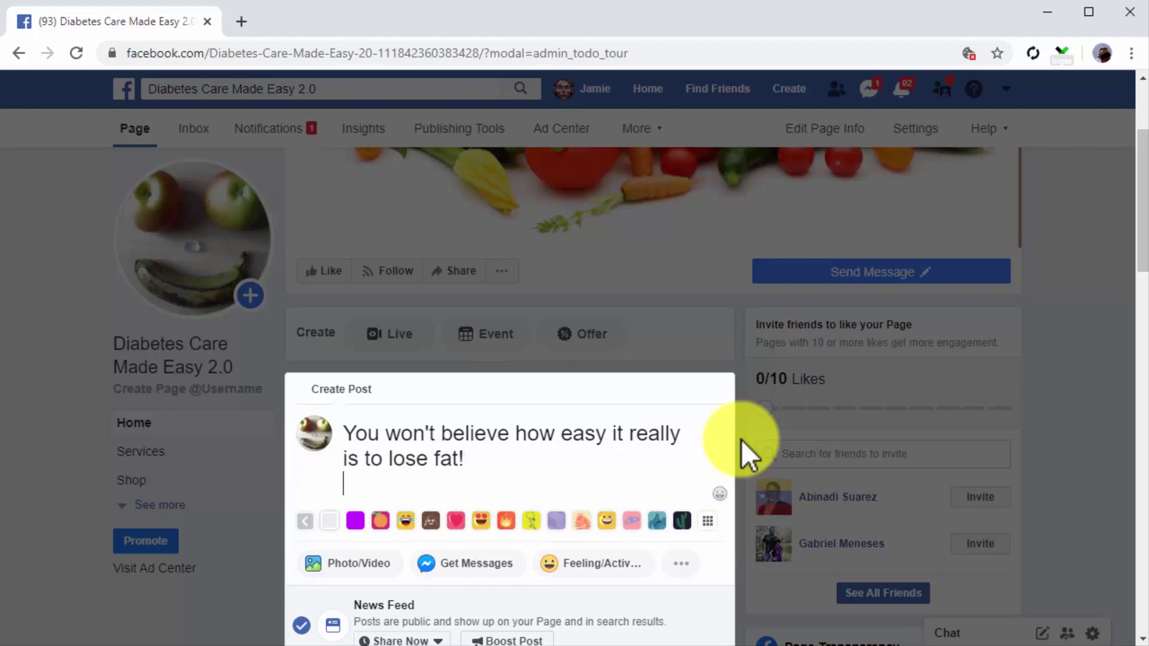
pyautogui.press('Return')
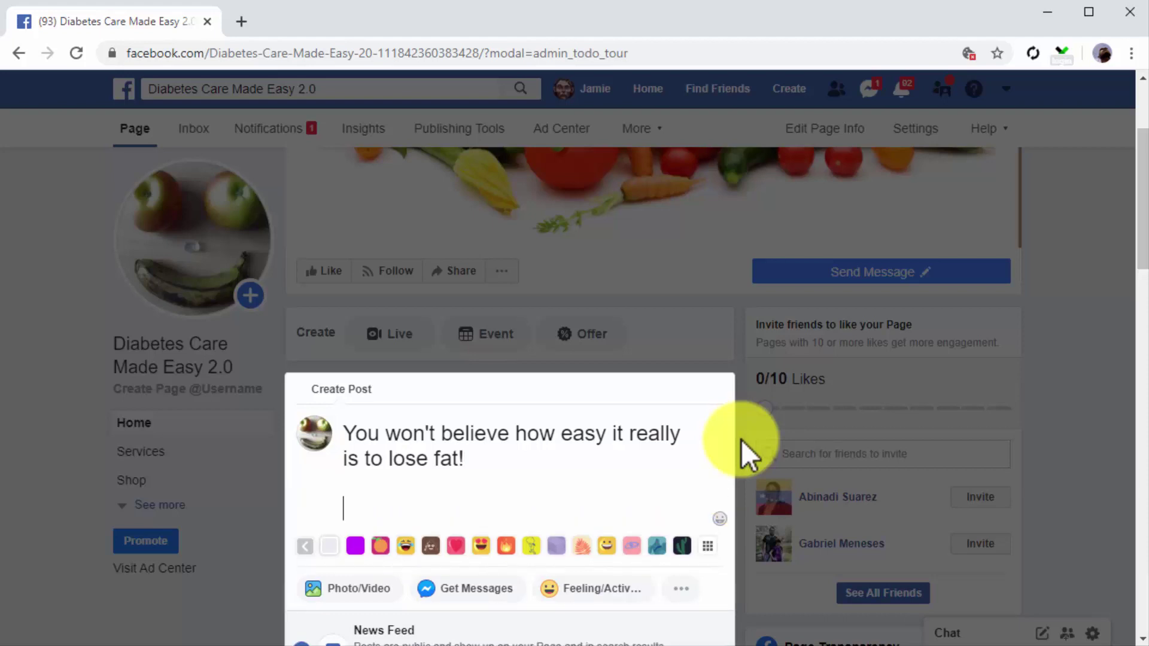
pyautogui.write("You don't need complicated diets or expensive fitness equipment. All you'll need is some practice and to read this advice:")
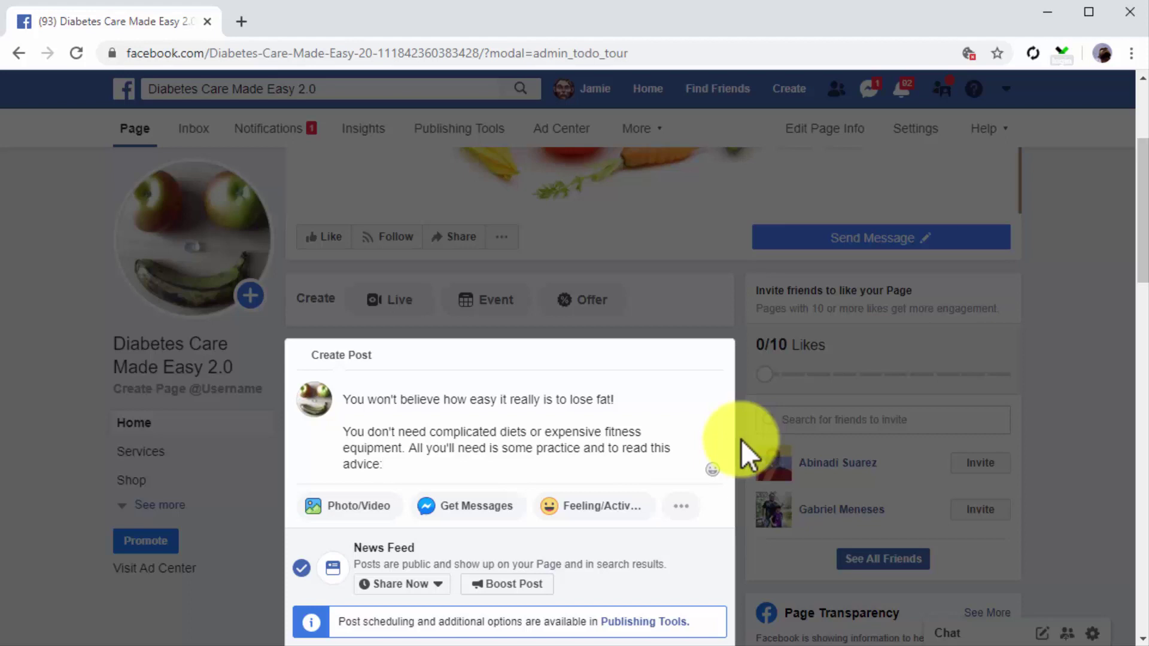
# Step: Turn 'fitness' into #fitness and 'lose fat' into #losefat in the post text
pyautogui.click(608, 431)
pyautogui.write('f')
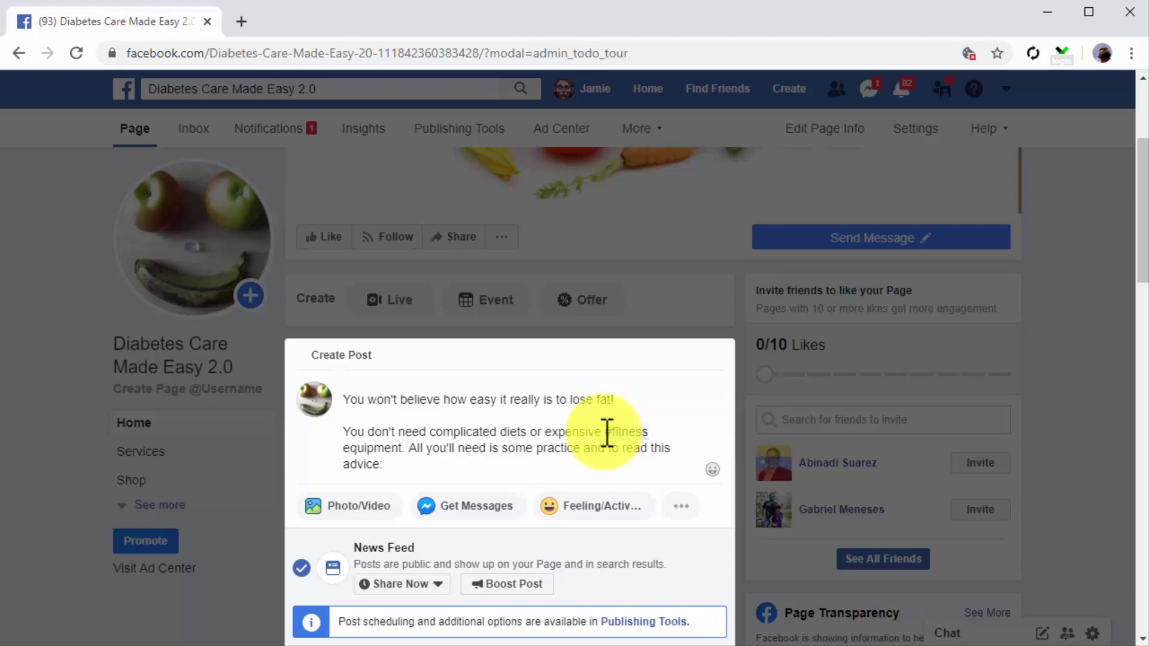
pyautogui.click(602, 400)
pyautogui.press('BackSpace')
pyautogui.hotkey('ctrl', 'Left')
pyautogui.write('#')
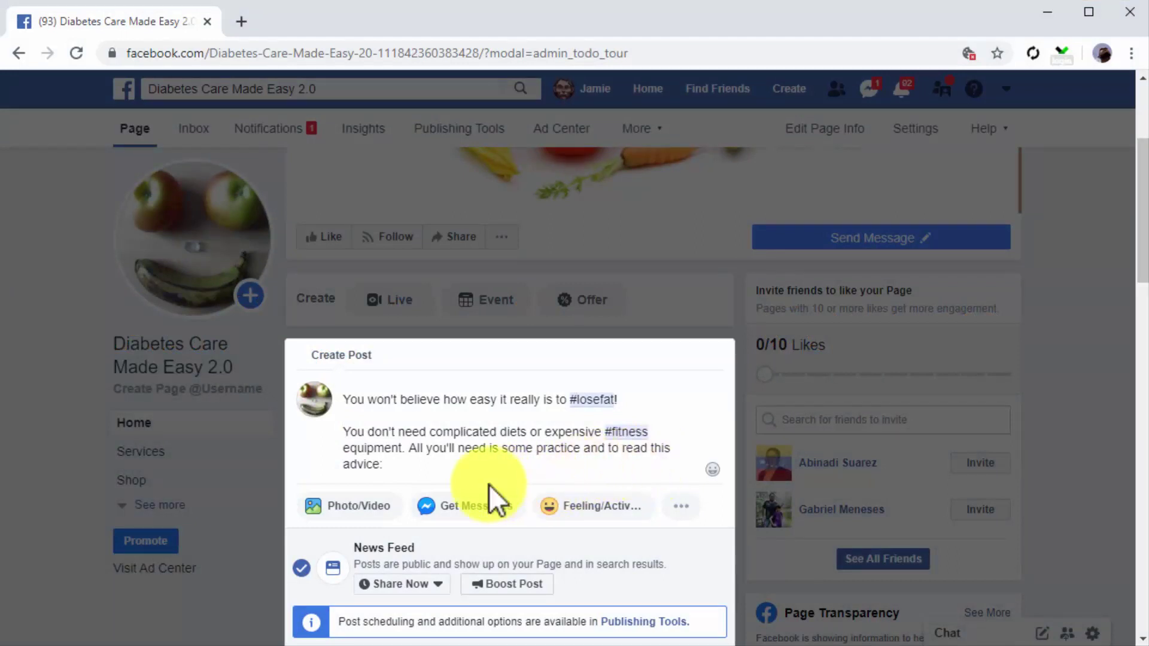
# Step: Look over the Photo/Video options, then return to the end of the post draft
pyautogui.click(384, 509)
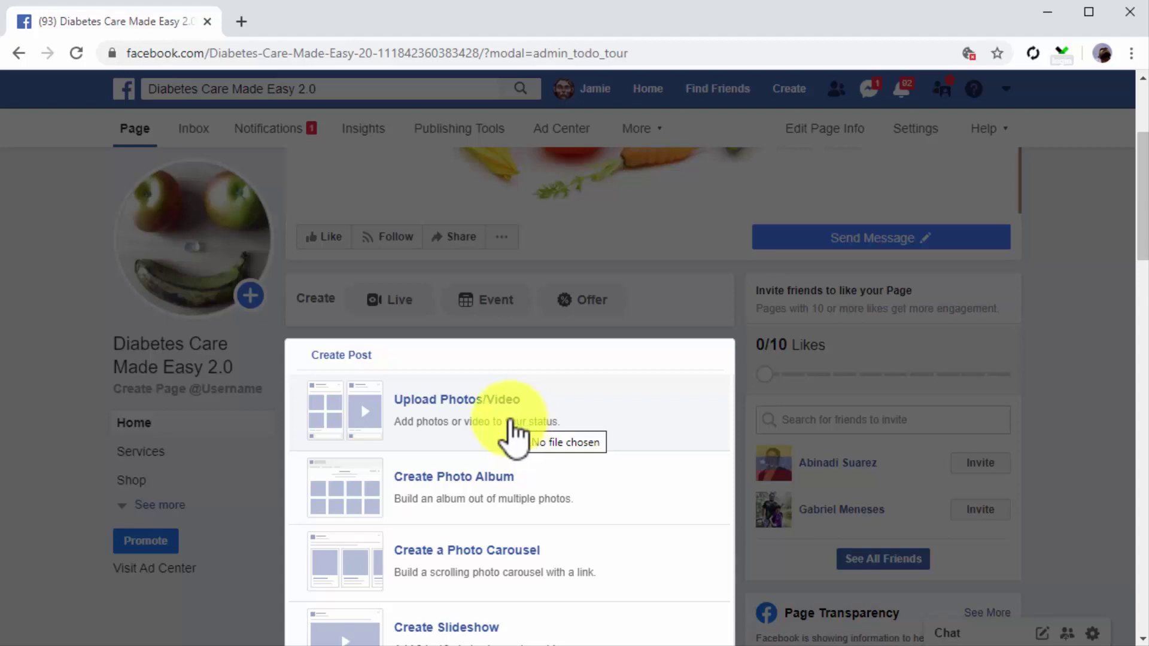
pyautogui.click(352, 357)
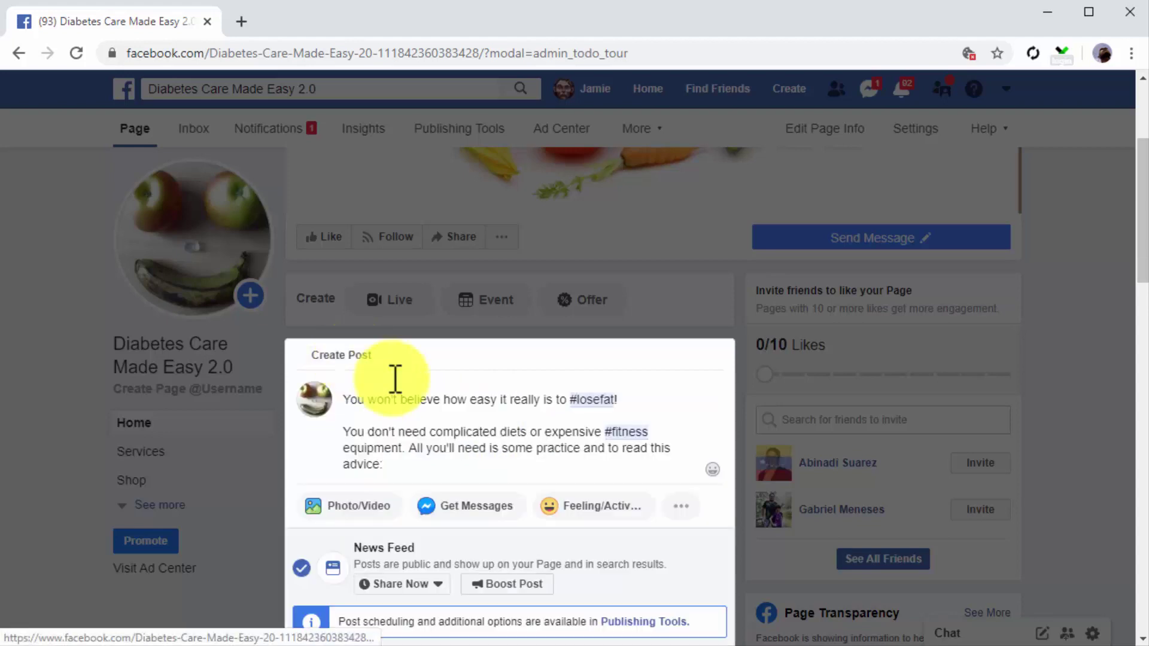
pyautogui.click(584, 470)
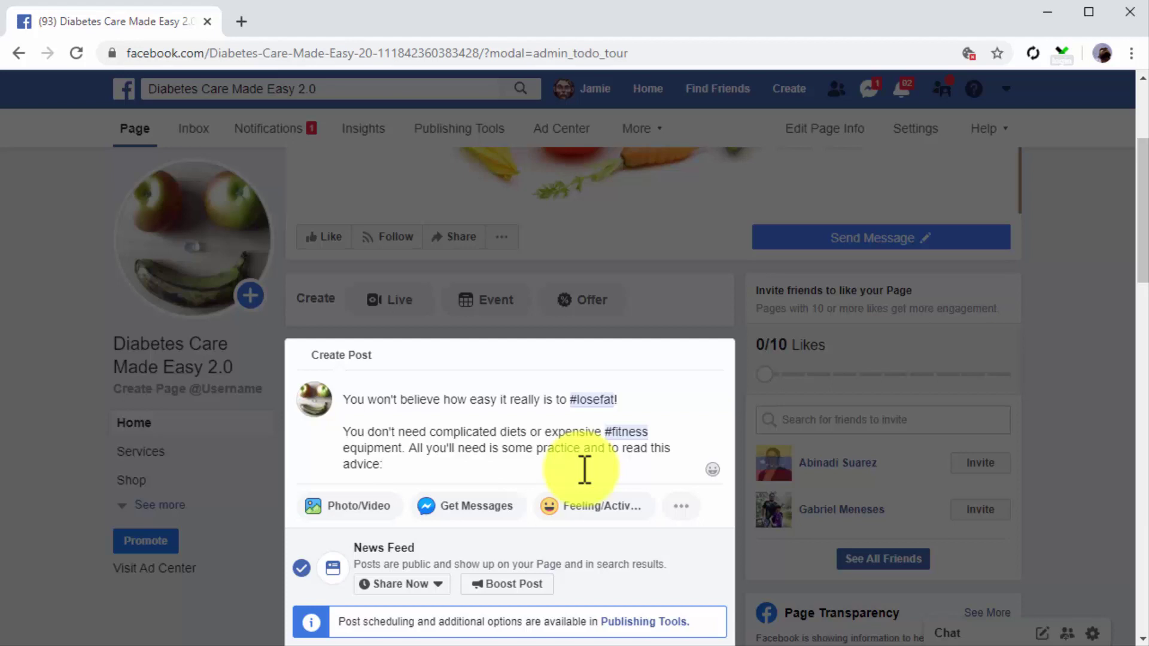
# Step: Add the fat-shredding habits article link as a preview card, removing the raw URL text
pyautogui.press('Return')
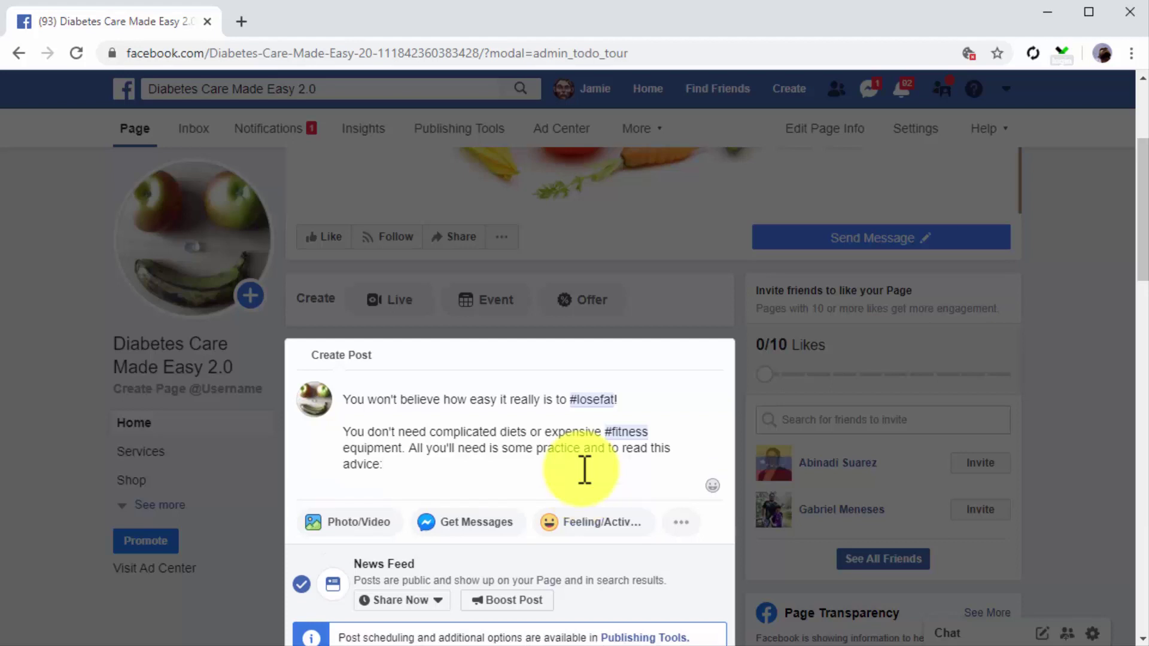
pyautogui.press('Return')
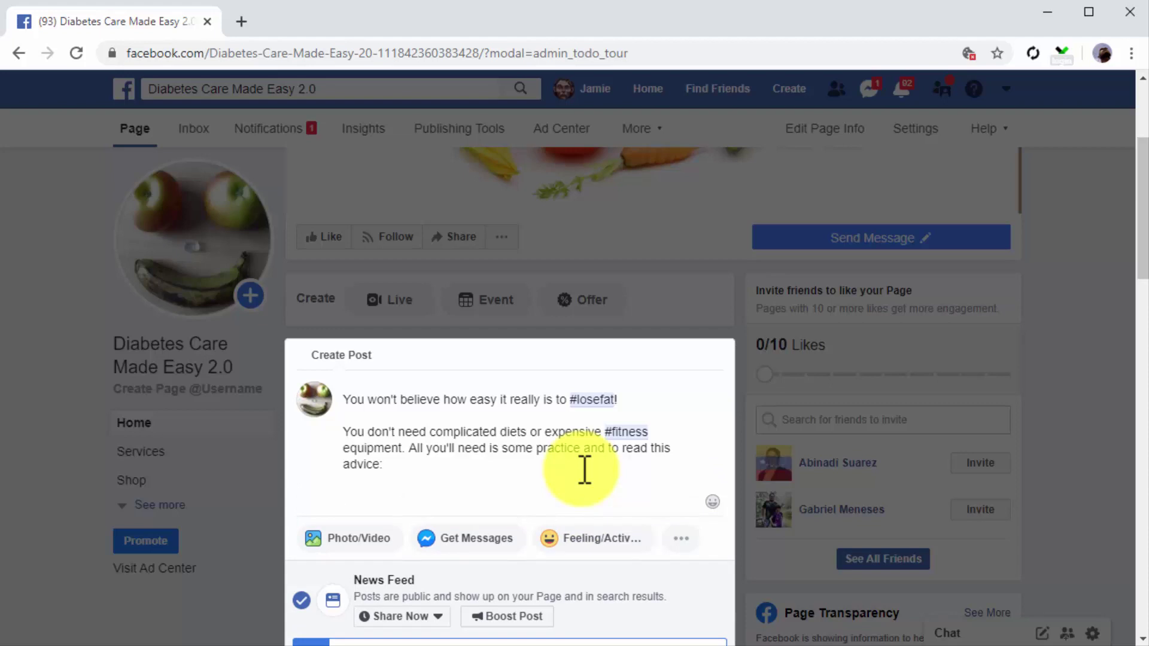
pyautogui.write('http://diabetescaremadeeasy.com/dcme2/how-to-kick-start-fat-shredding-habits-in-21-days/')
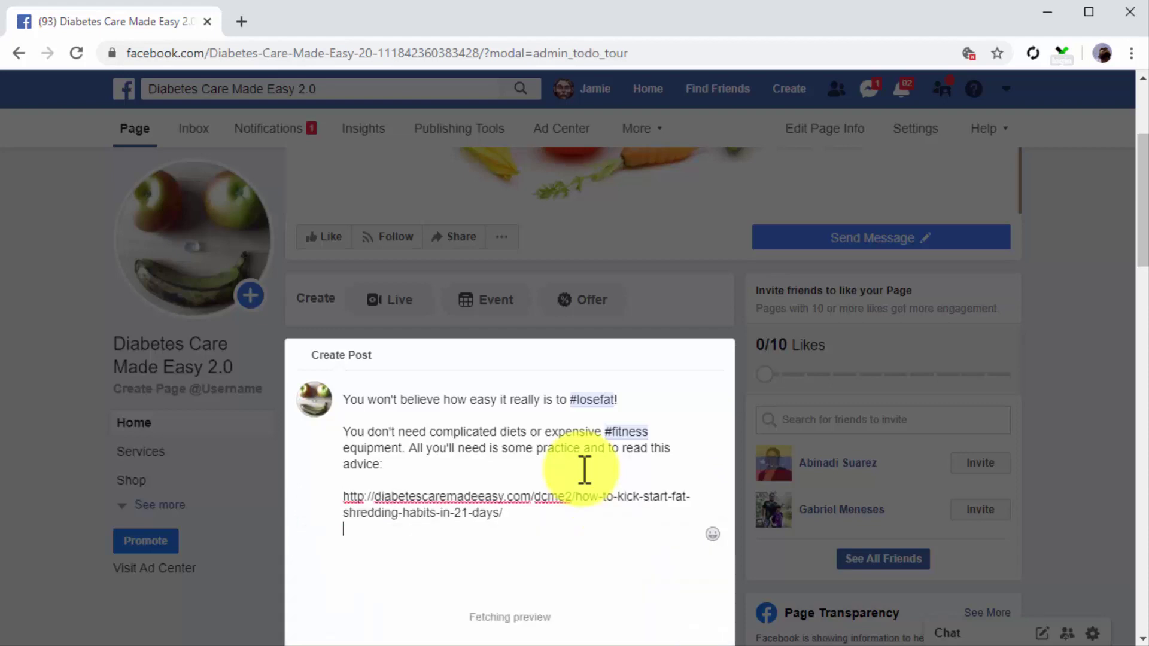
pyautogui.scroll(-1, 603, 533)
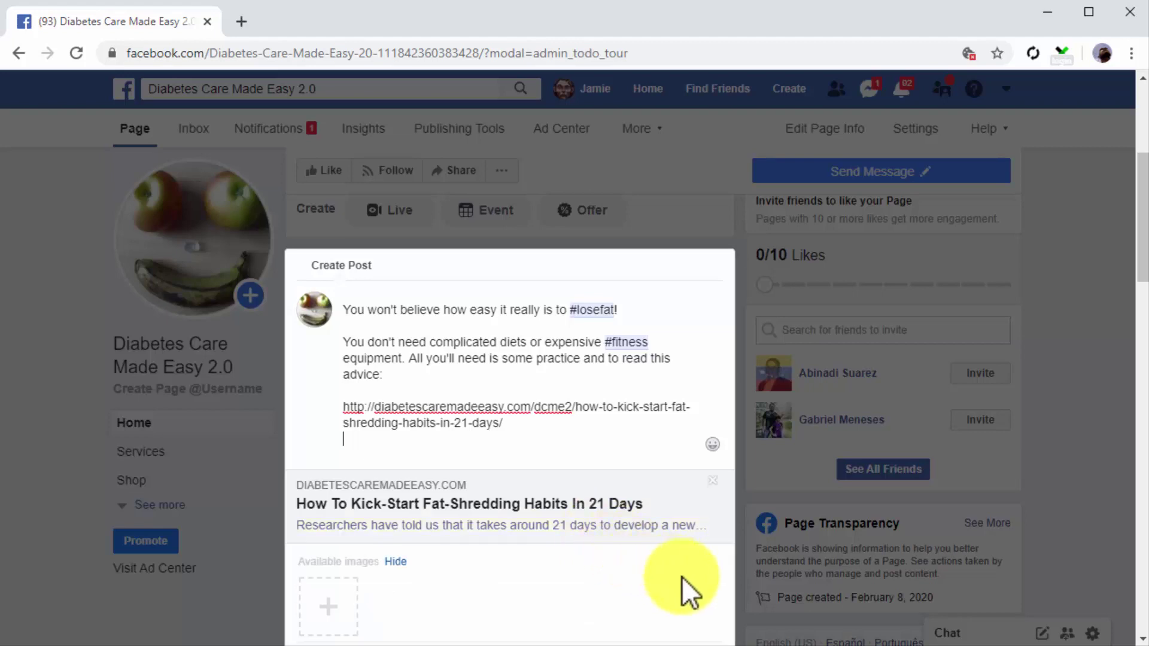
pyautogui.click(537, 442)
pyautogui.moveTo(513, 433); pyautogui.dragTo(347, 407)
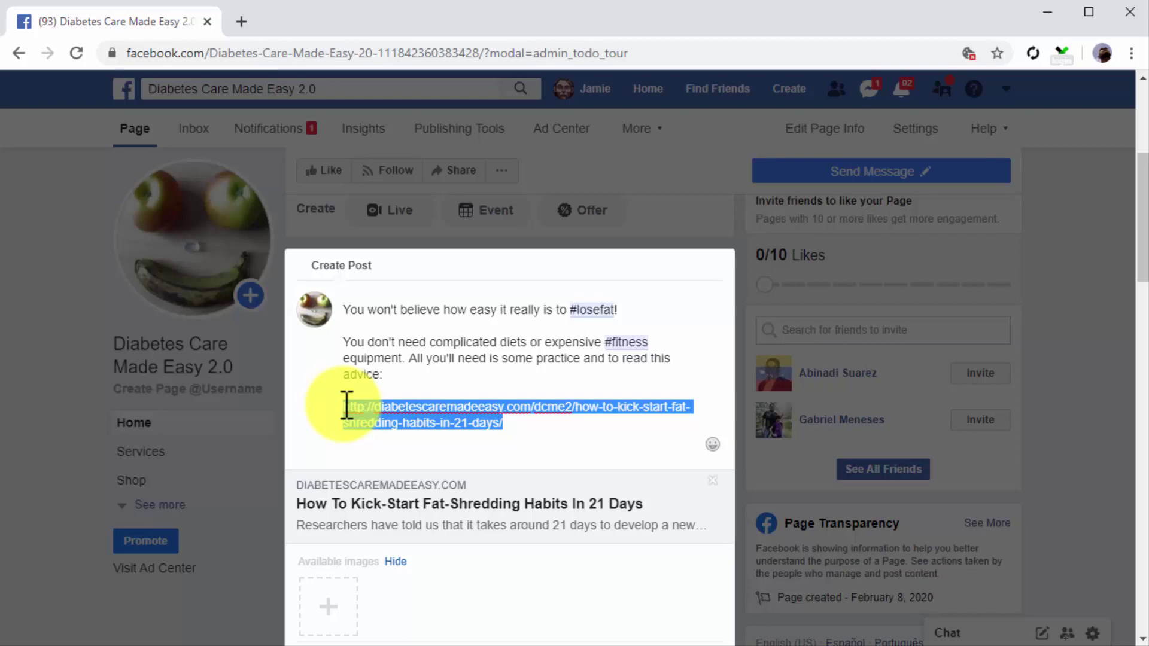
pyautogui.press('BackSpace')
pyautogui.press('BackSpace')
pyautogui.press('BackSpace')
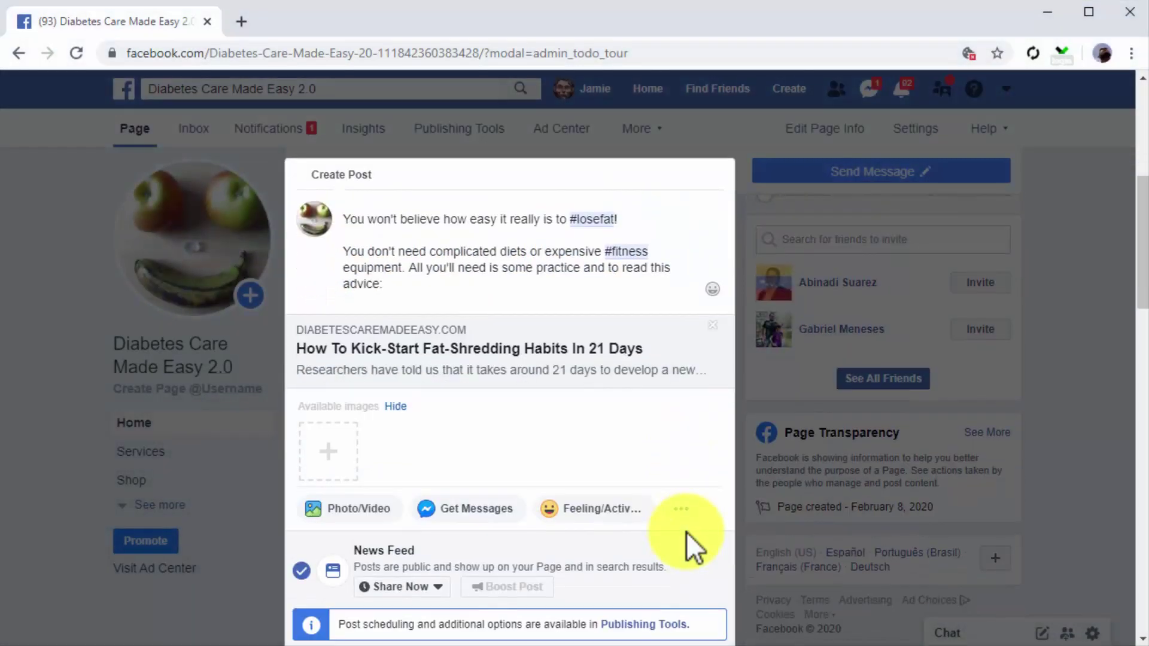
# Step: Preview the fat-shredding habits article post on desktop and mobile, then share it now
pyautogui.scroll(-1, 687, 533)
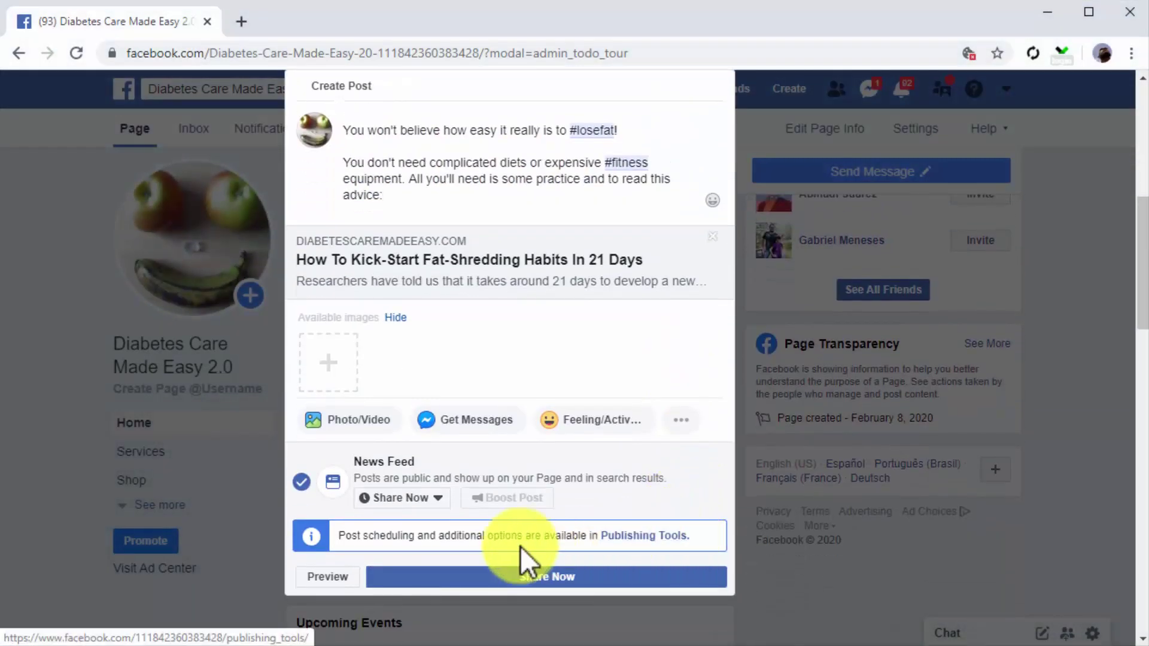
pyautogui.click(339, 577)
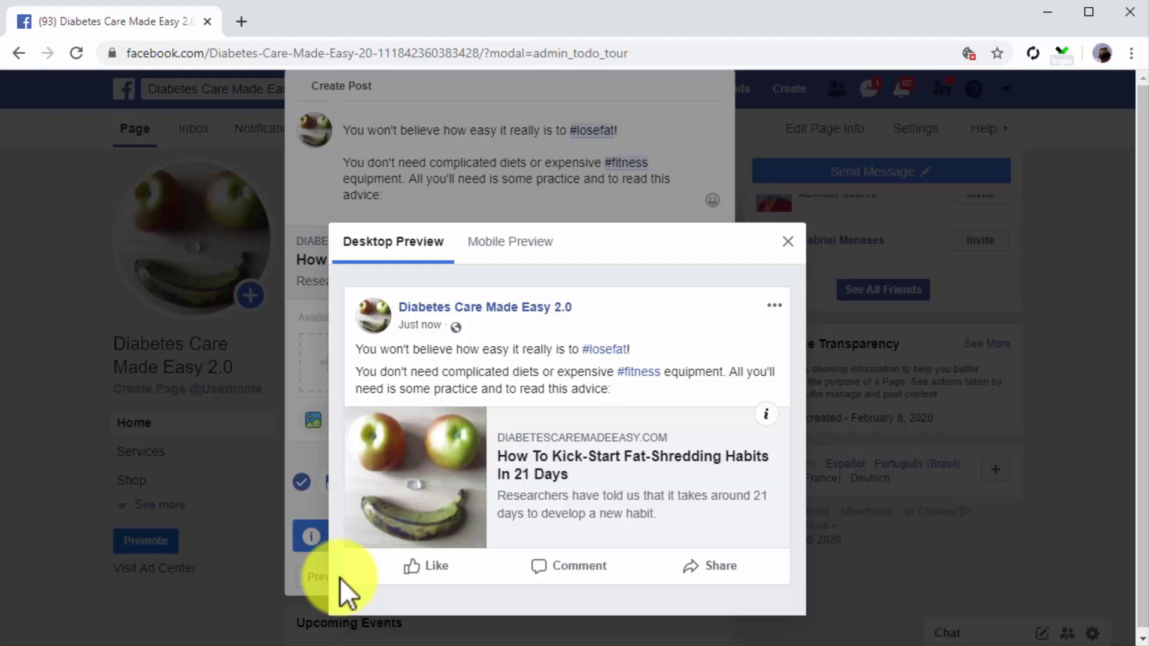
pyautogui.click(490, 249)
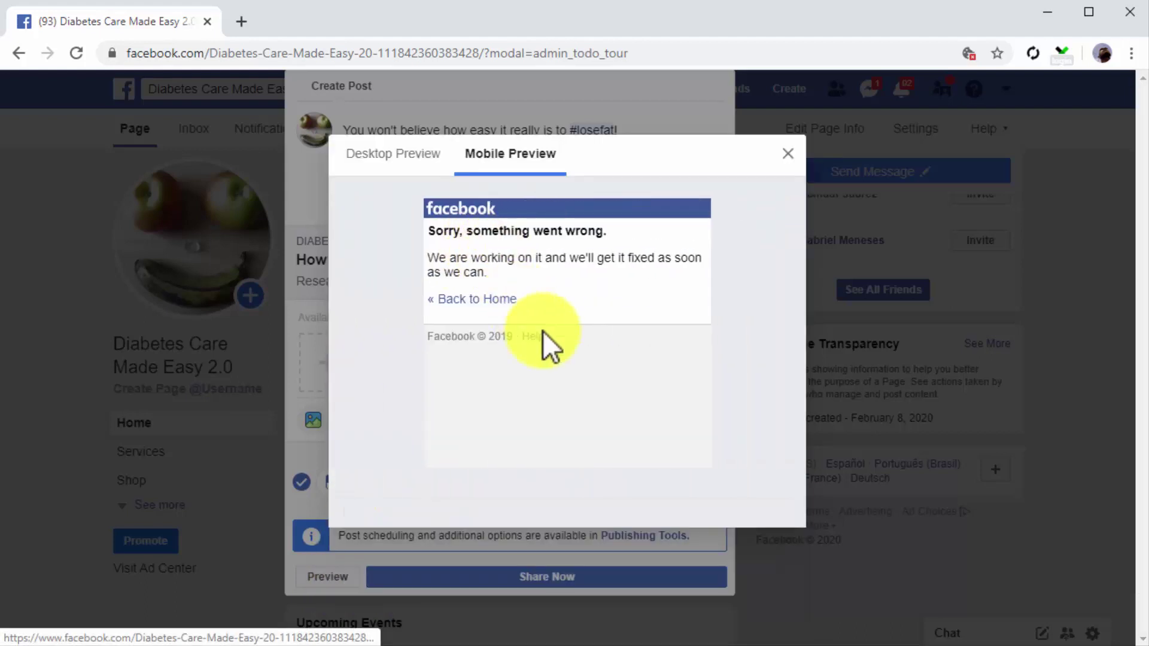
pyautogui.press('Escape')
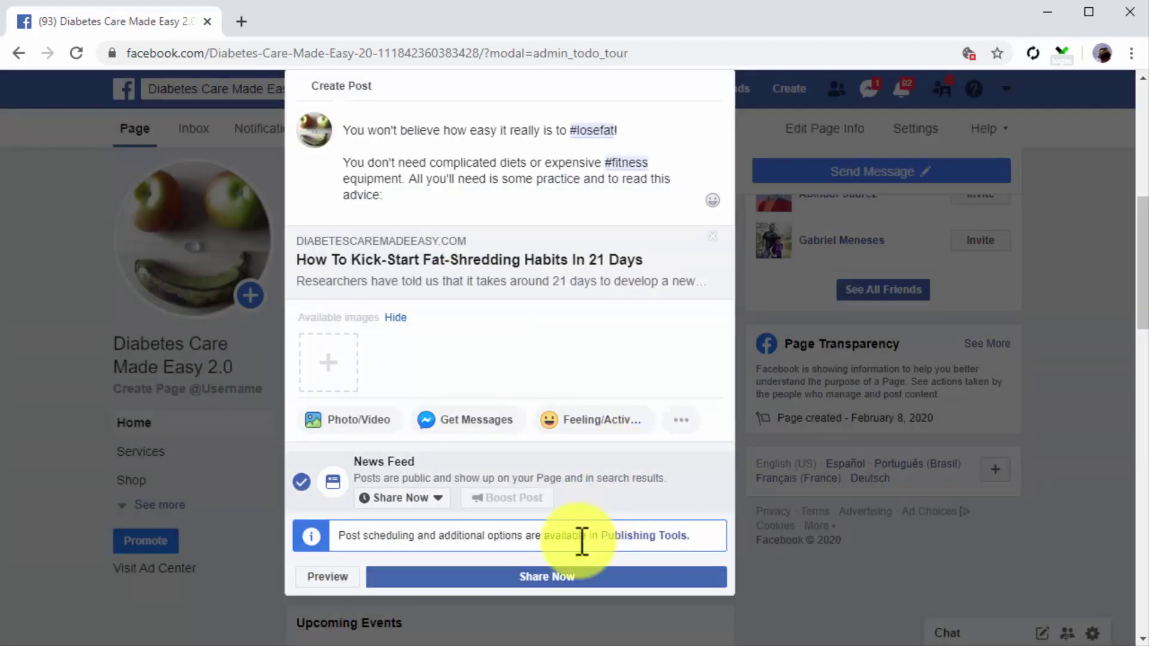
pyautogui.click(560, 577)
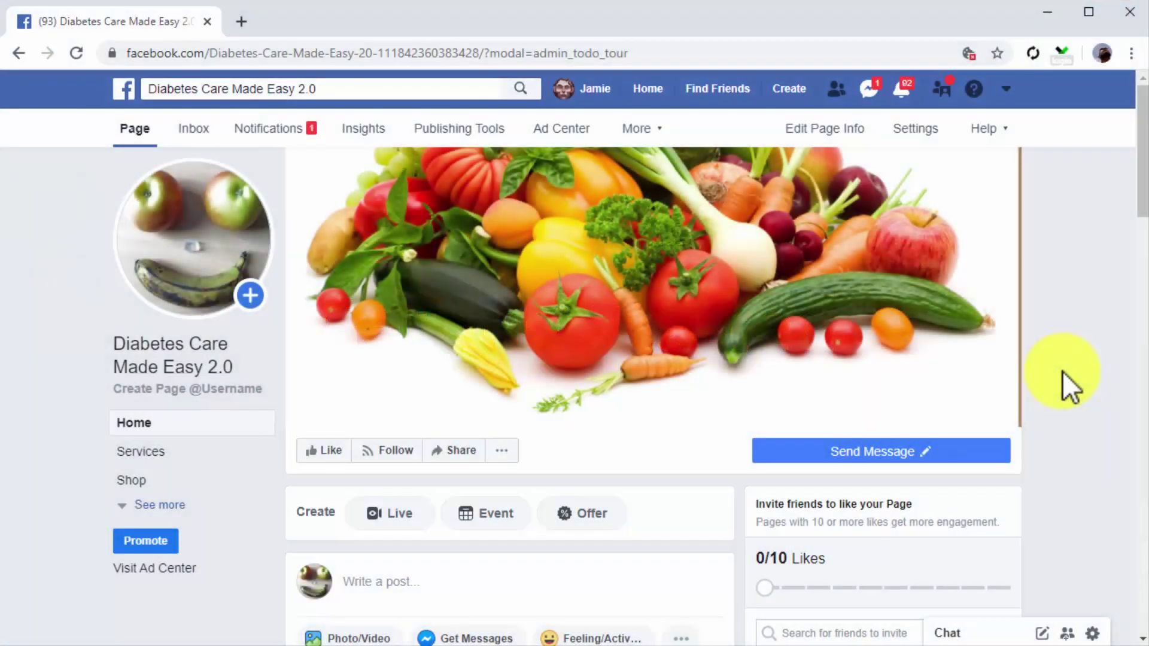
# Step: Scroll down to the published article post and start boosting it
pyautogui.scroll(-5, 1062, 372)
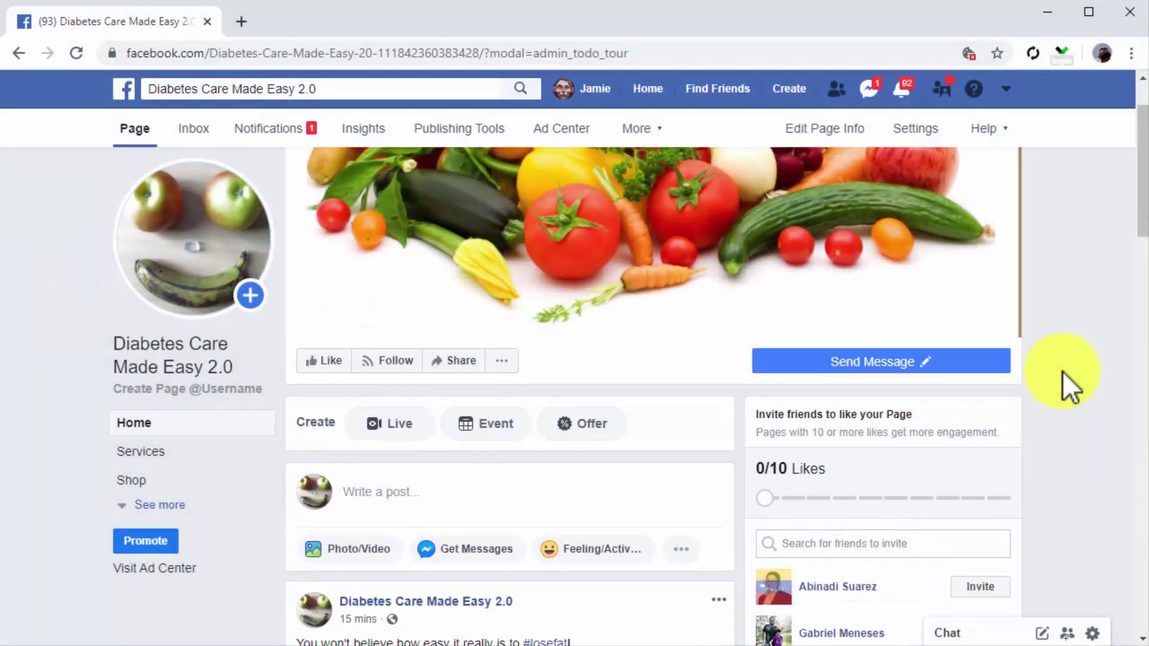
pyautogui.scroll(-3, 1062, 371)
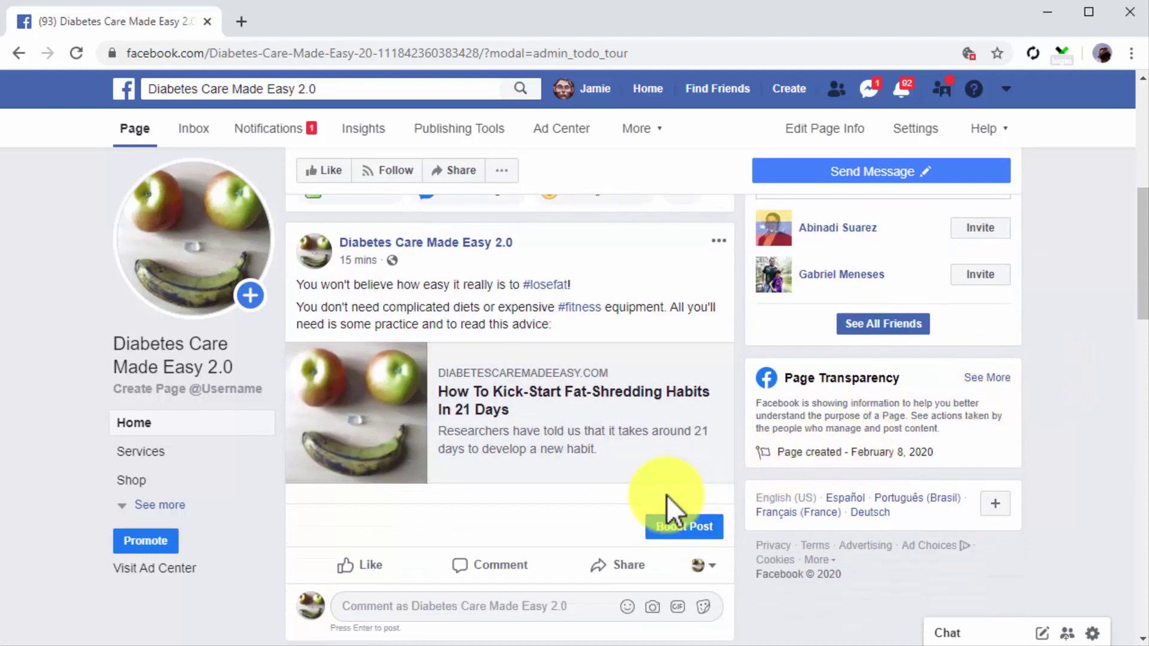
pyautogui.click(678, 527)
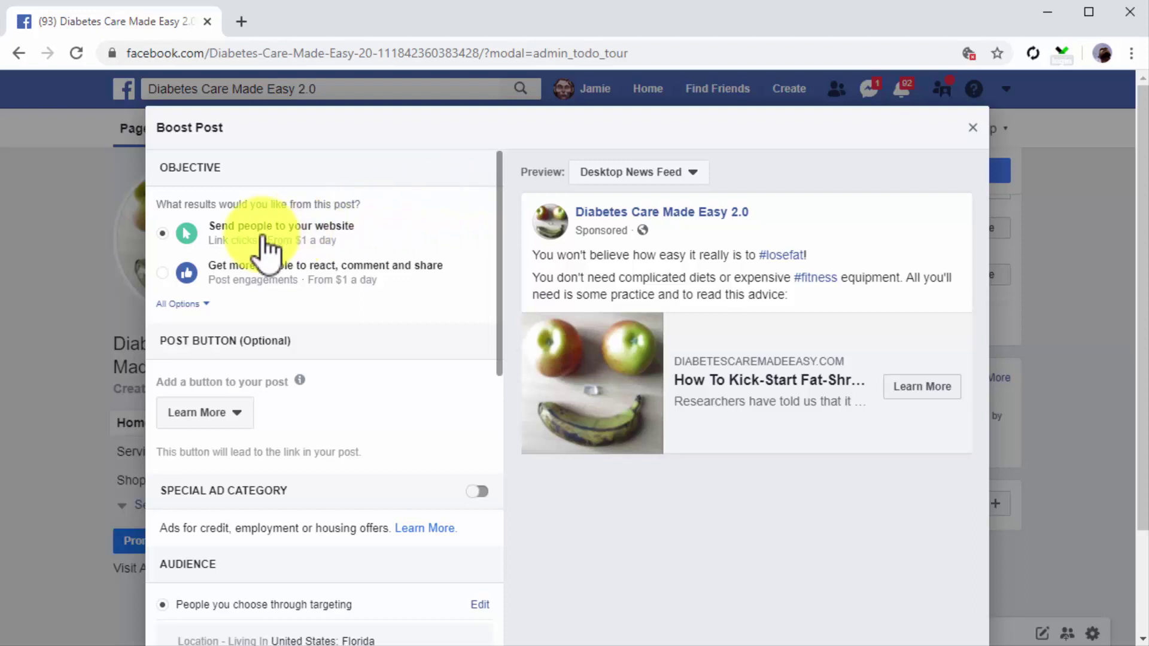
# Step: Aim the boost at reactions, comments and shares, with No Button on the post
pyautogui.click(166, 272)
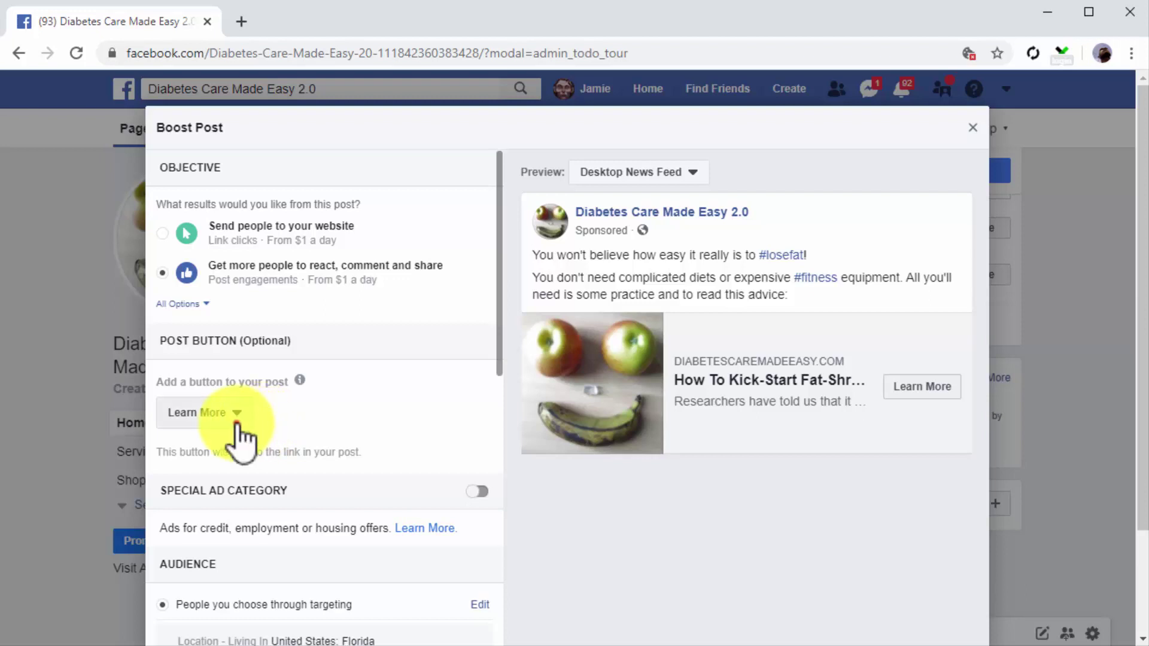
pyautogui.click(237, 420)
pyautogui.click(238, 443)
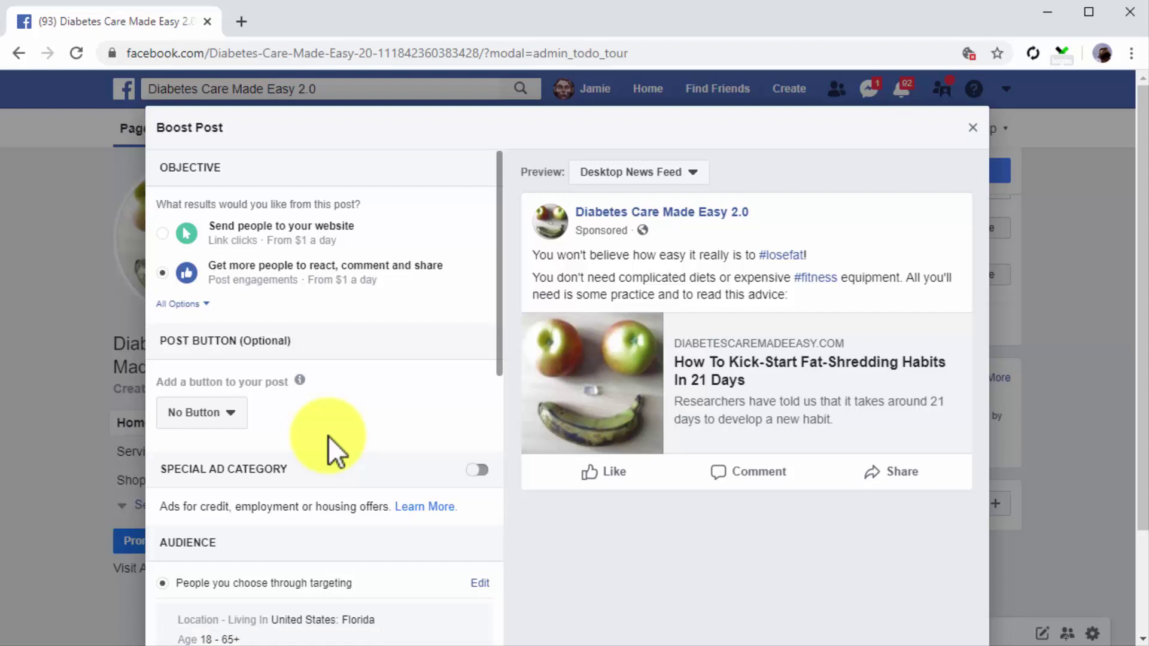
# Step: Keep the audience as people chosen through targeting and edit that audience
pyautogui.scroll(-2, 531, 551)
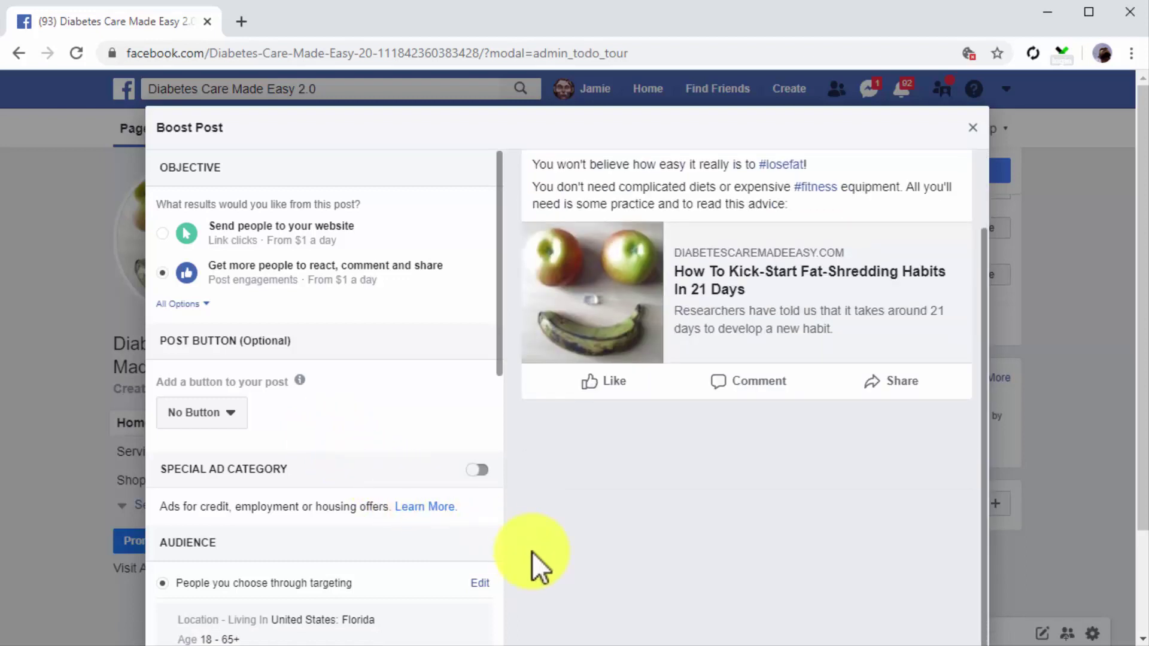
pyautogui.scroll(-1, 533, 552)
pyautogui.scroll(-5, 480, 541)
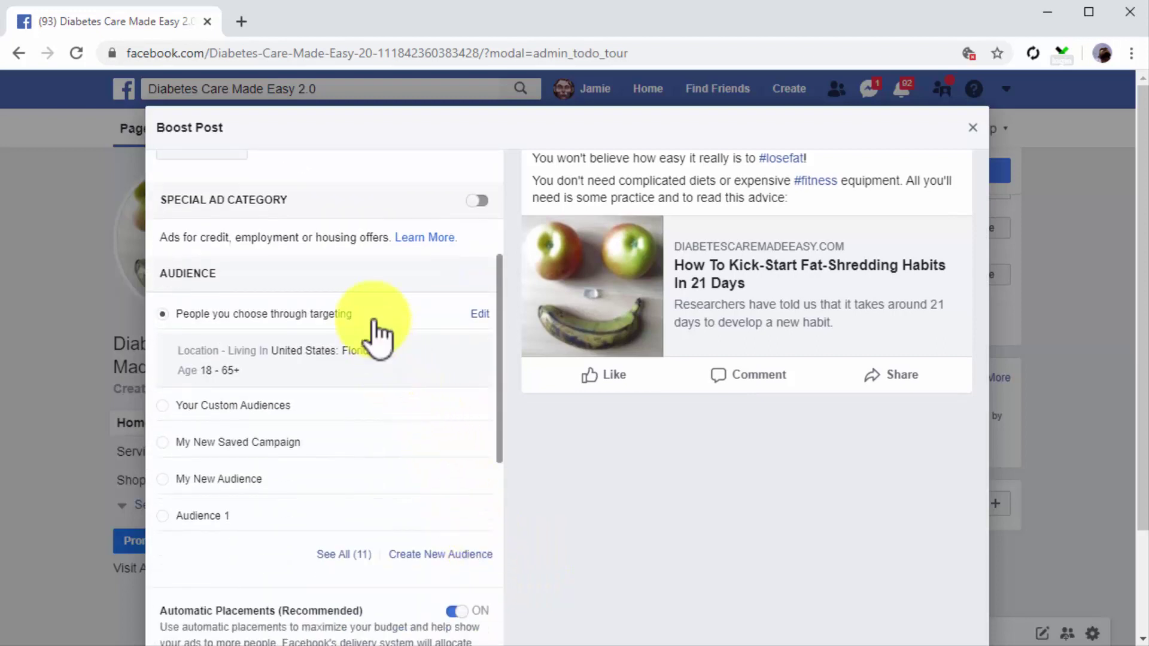
pyautogui.click(374, 318)
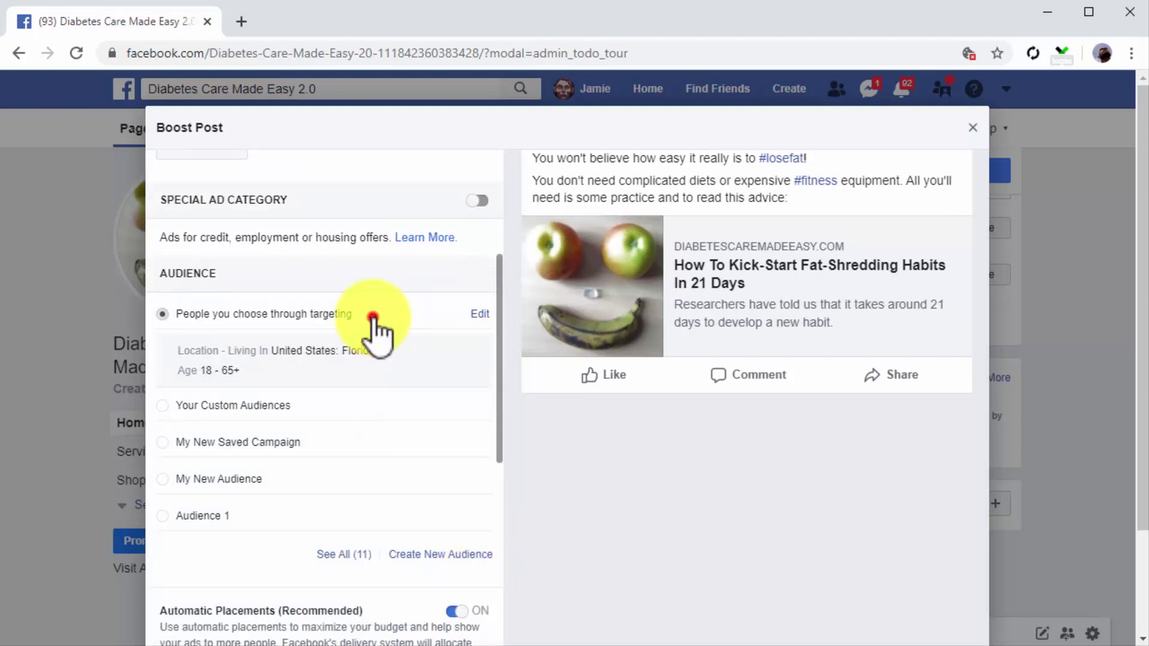
pyautogui.click(480, 313)
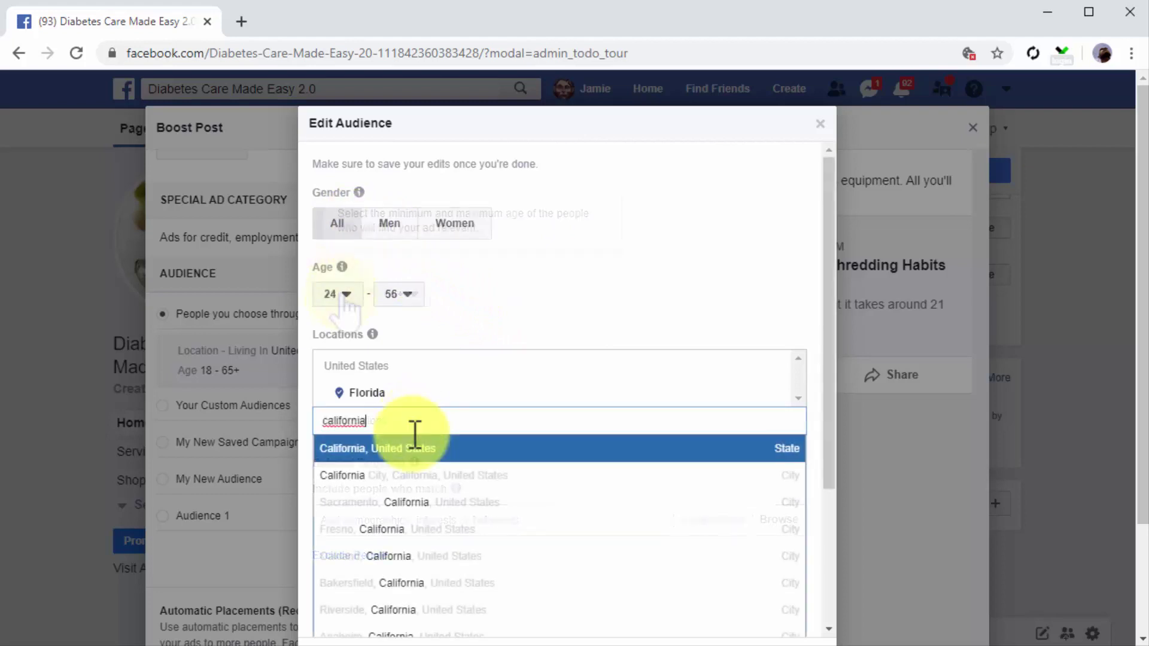
# Step: Add California to the target locations and Healthy eating to detailed targeting
pyautogui.click(410, 450)
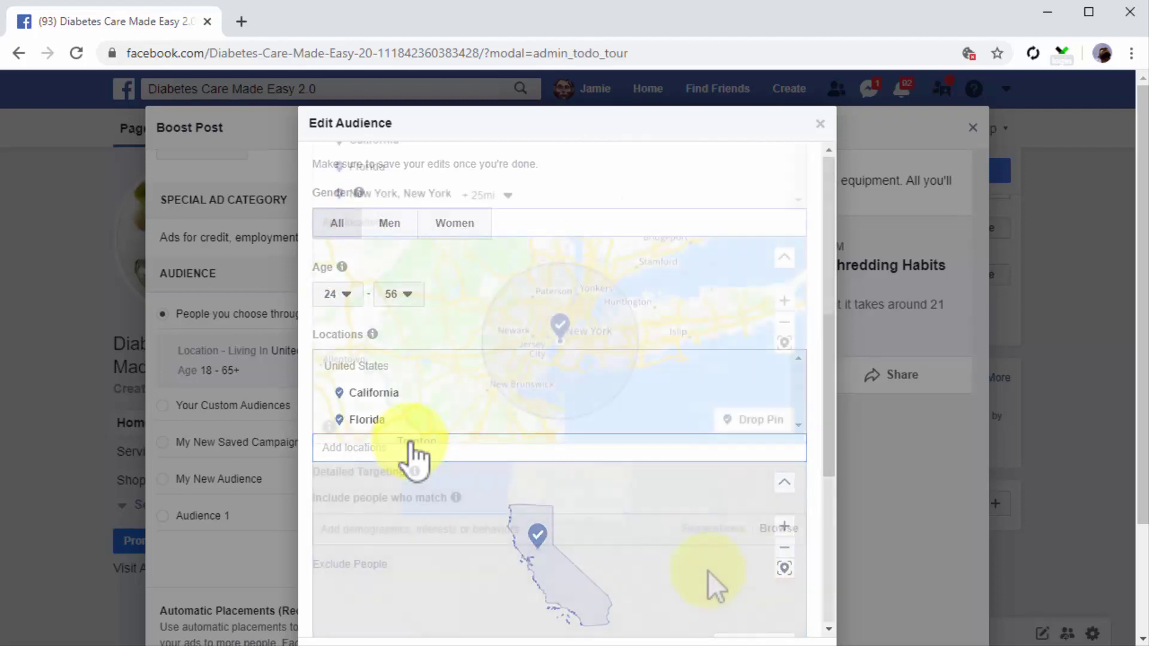
pyautogui.click(530, 529)
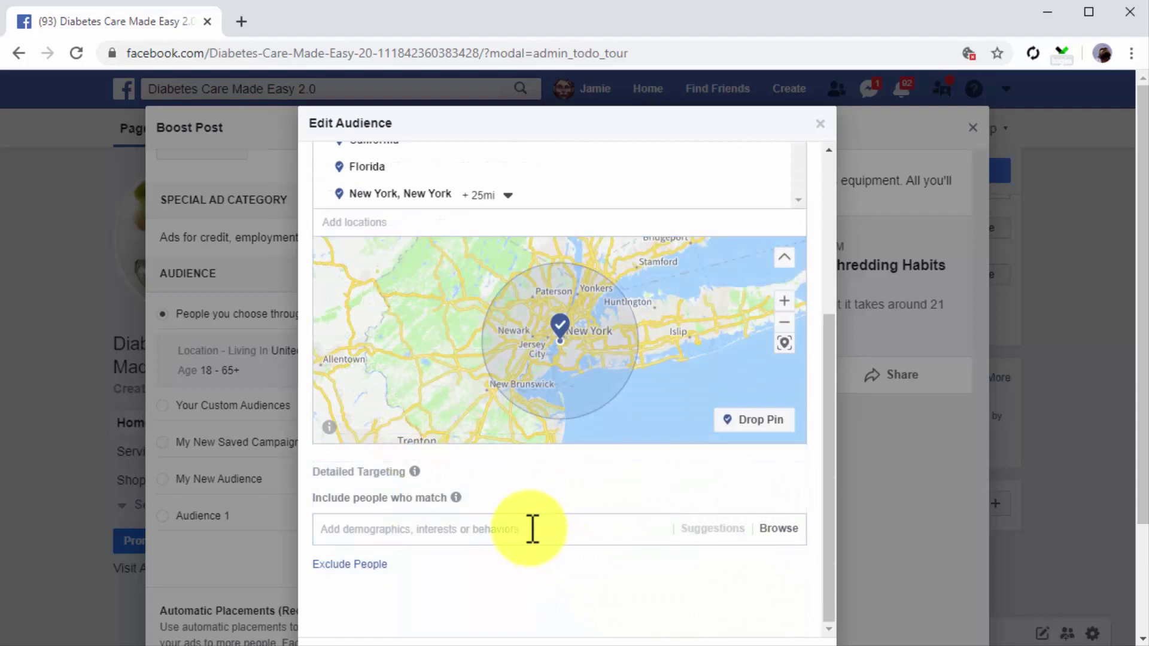
pyautogui.write('healthy eating')
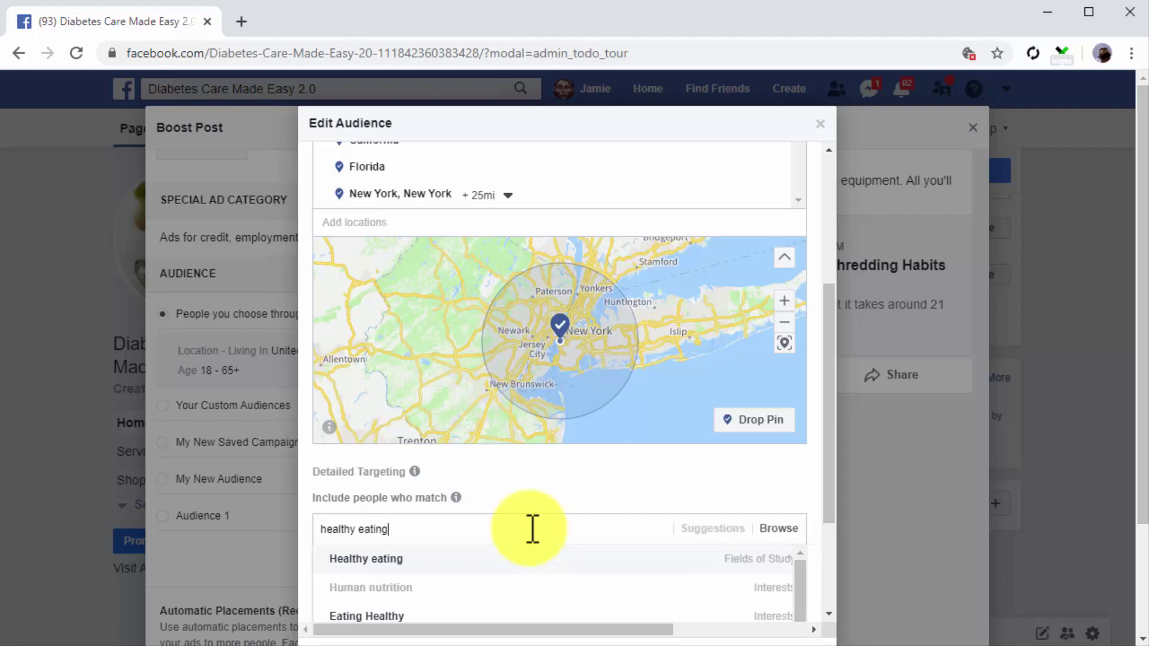
pyautogui.click(486, 561)
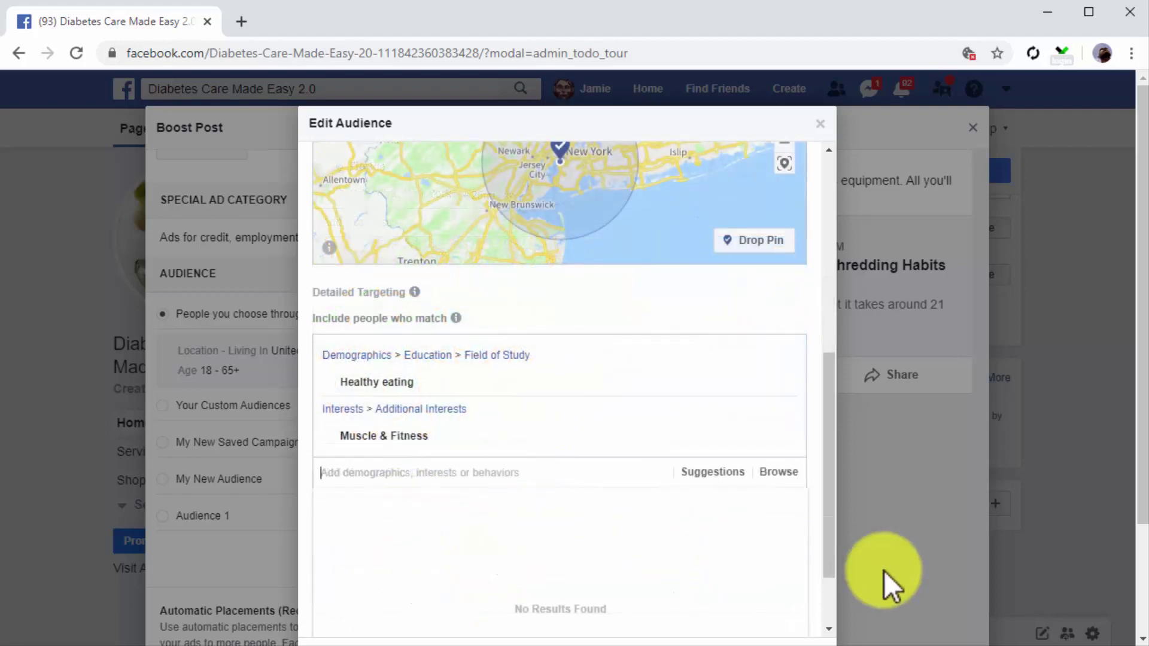
pyautogui.scroll(-4, 884, 570)
# Step: Save the edited audience and extend the boost duration to 10 days
pyautogui.scroll(-1, 884, 570)
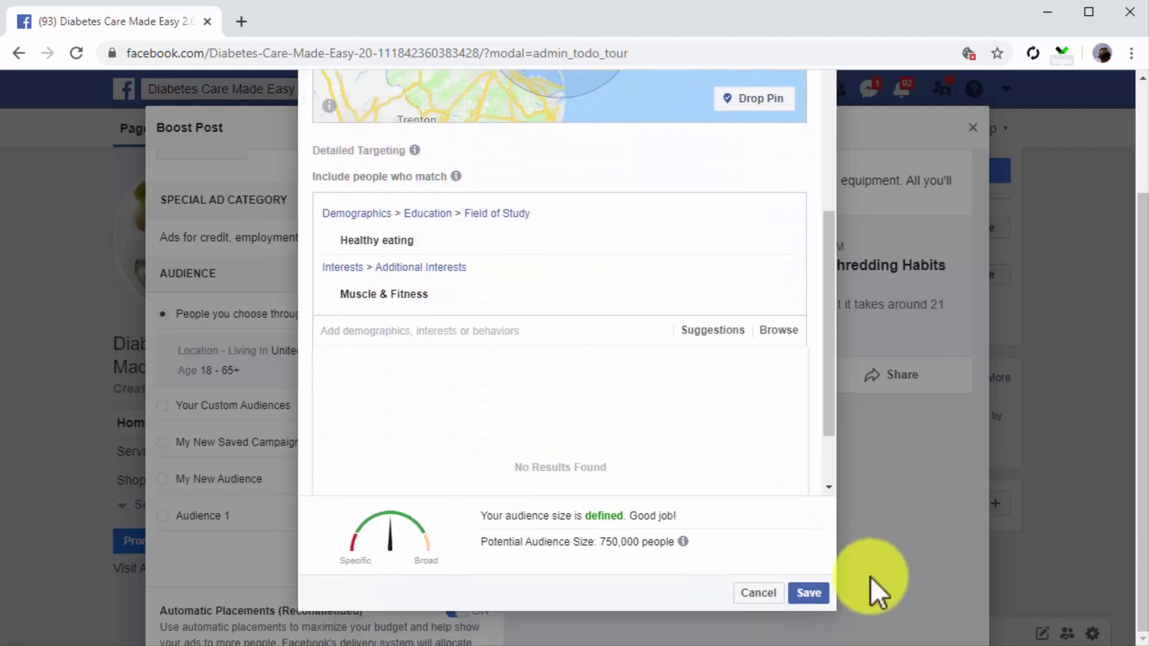
pyautogui.click(827, 594)
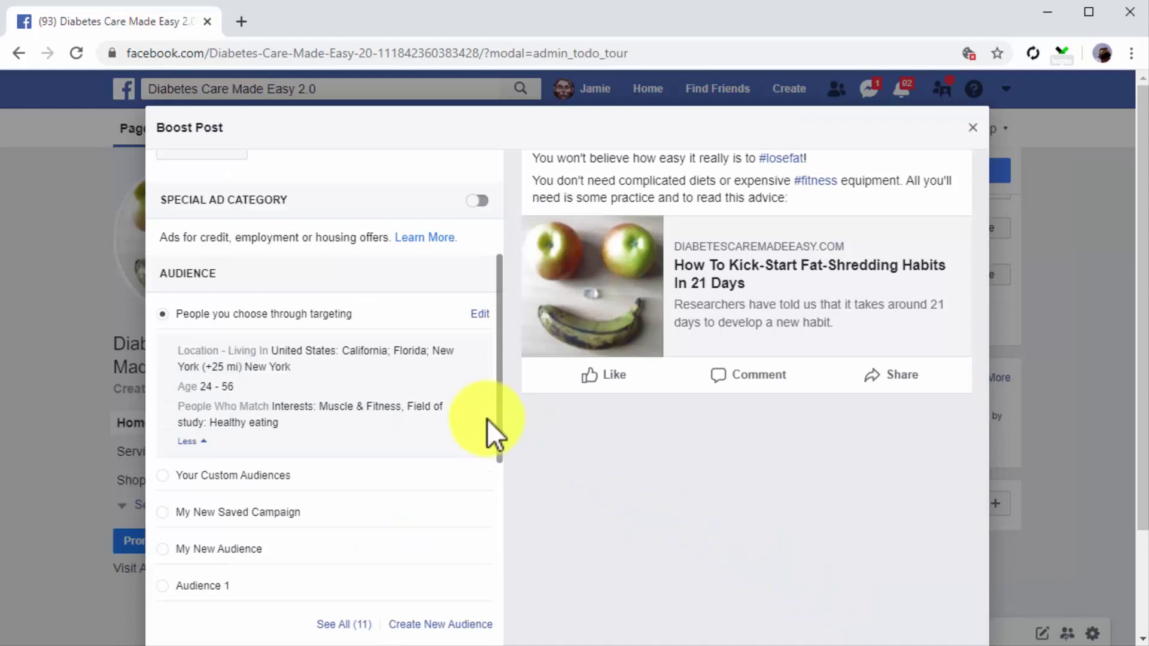
pyautogui.scroll(-2, 490, 440)
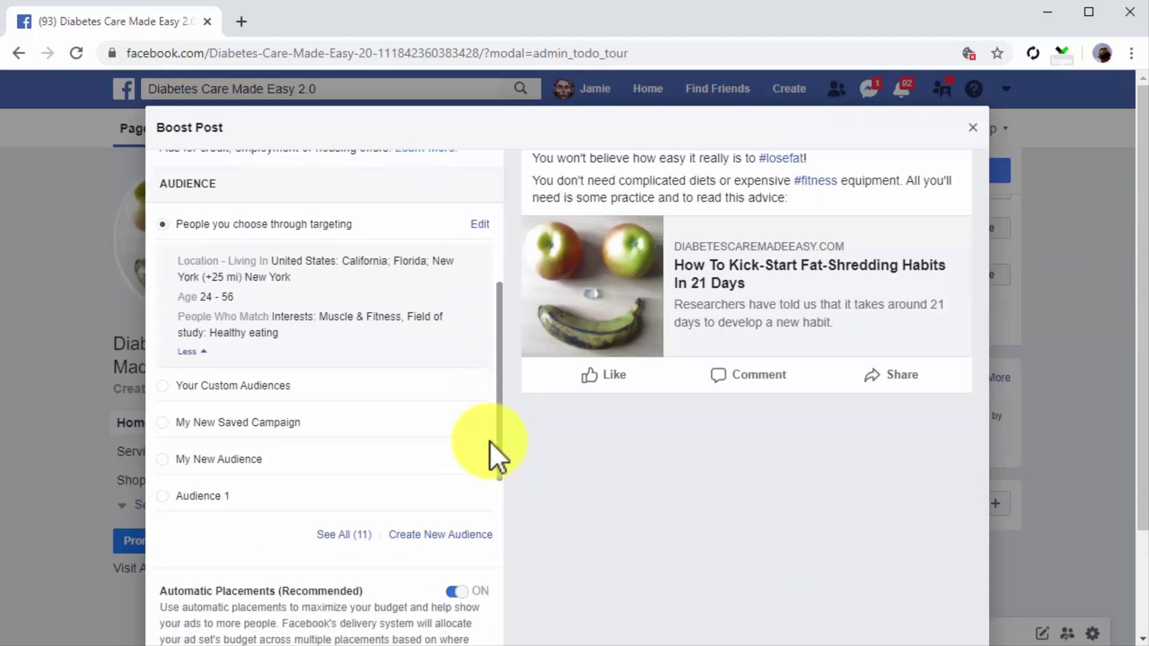
pyautogui.scroll(-4, 489, 441)
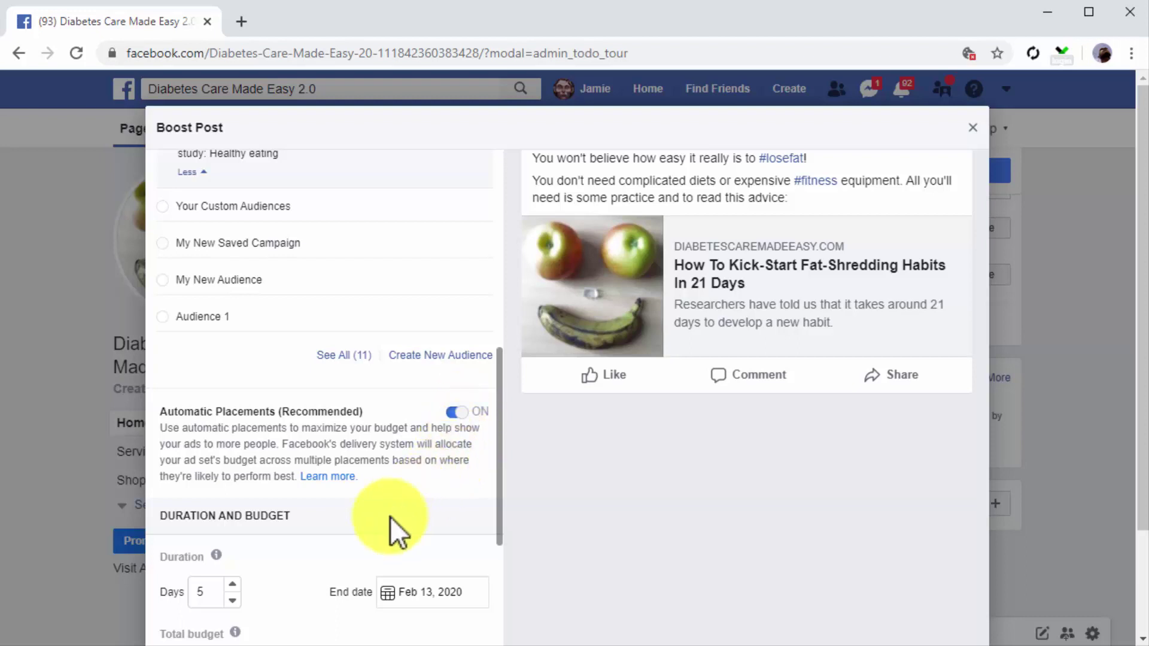
pyautogui.scroll(-2, 296, 566)
pyautogui.scroll(-2, 297, 566)
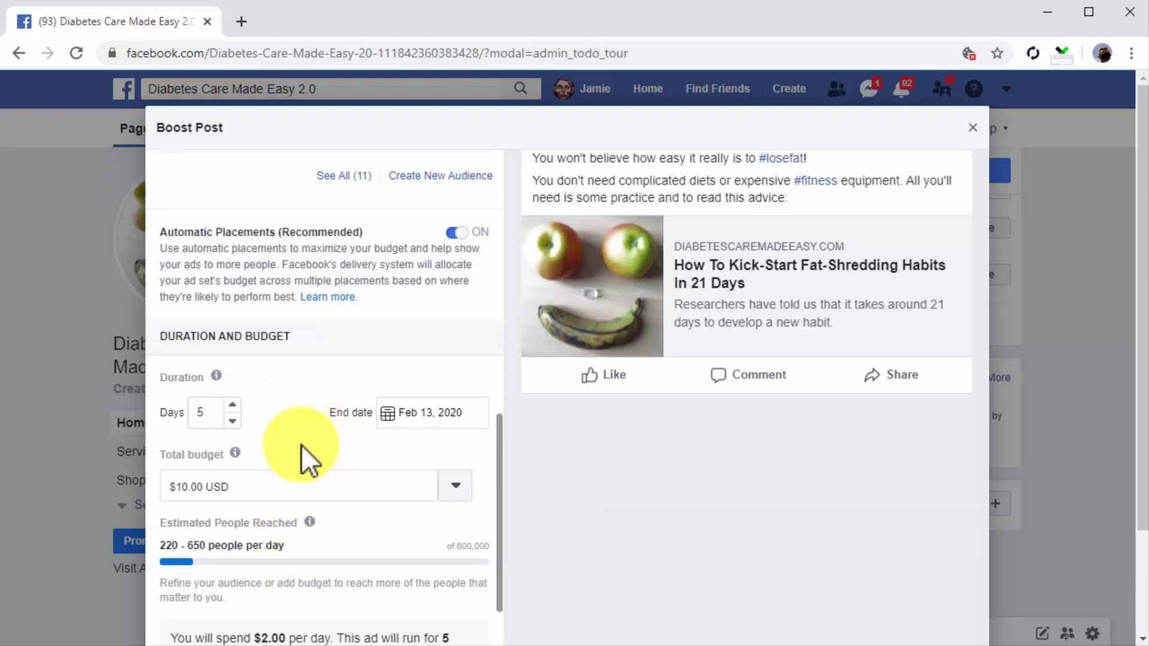
pyautogui.click(235, 405)
pyautogui.click(235, 405)
pyautogui.click(235, 405)
pyautogui.click(235, 405)
pyautogui.click(235, 404)
pyautogui.click(235, 404)
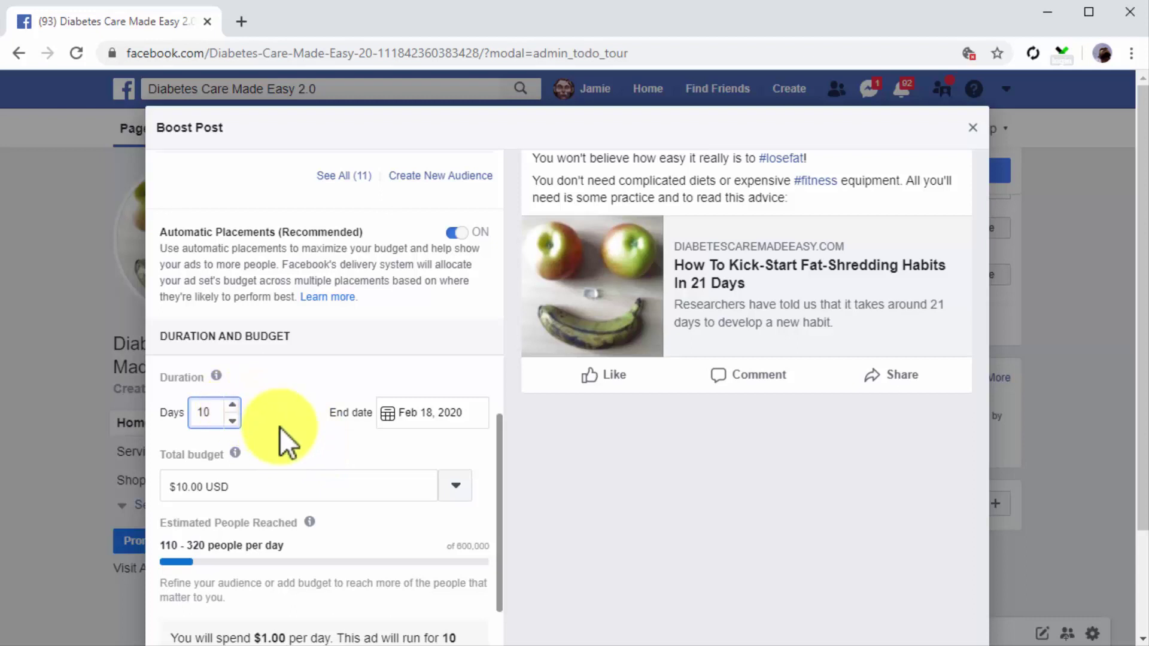
# Step: Set the total budget to $5.00 USD, then raise it to $10.00 USD
pyautogui.click(453, 490)
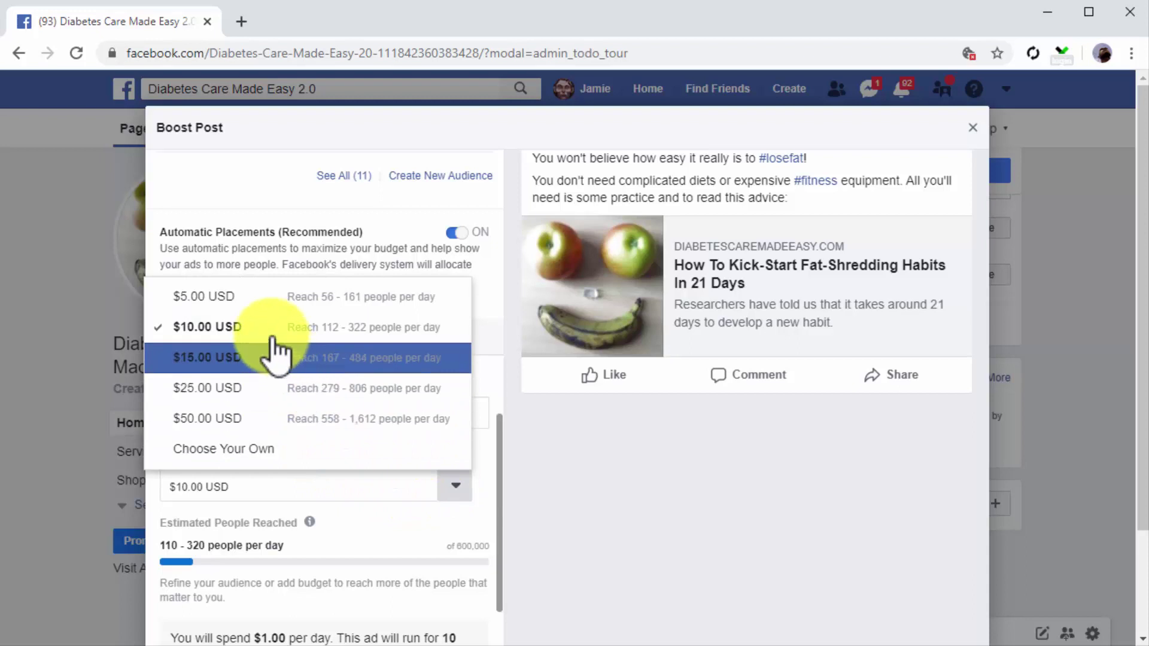
pyautogui.click(251, 299)
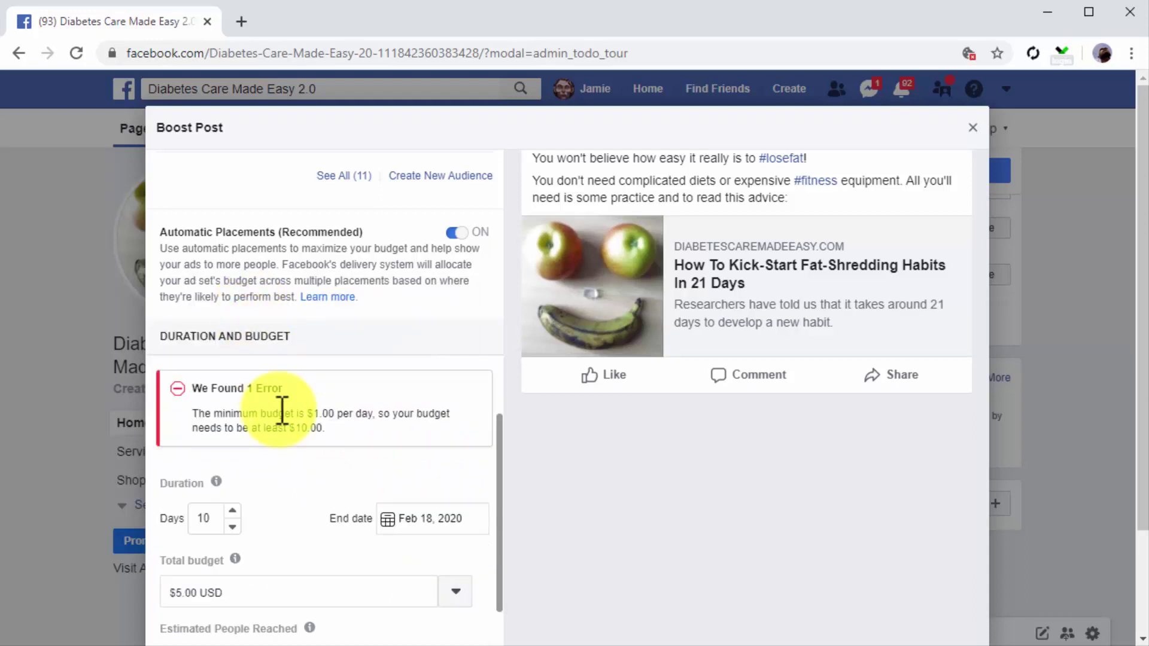
pyautogui.scroll(-3, 282, 409)
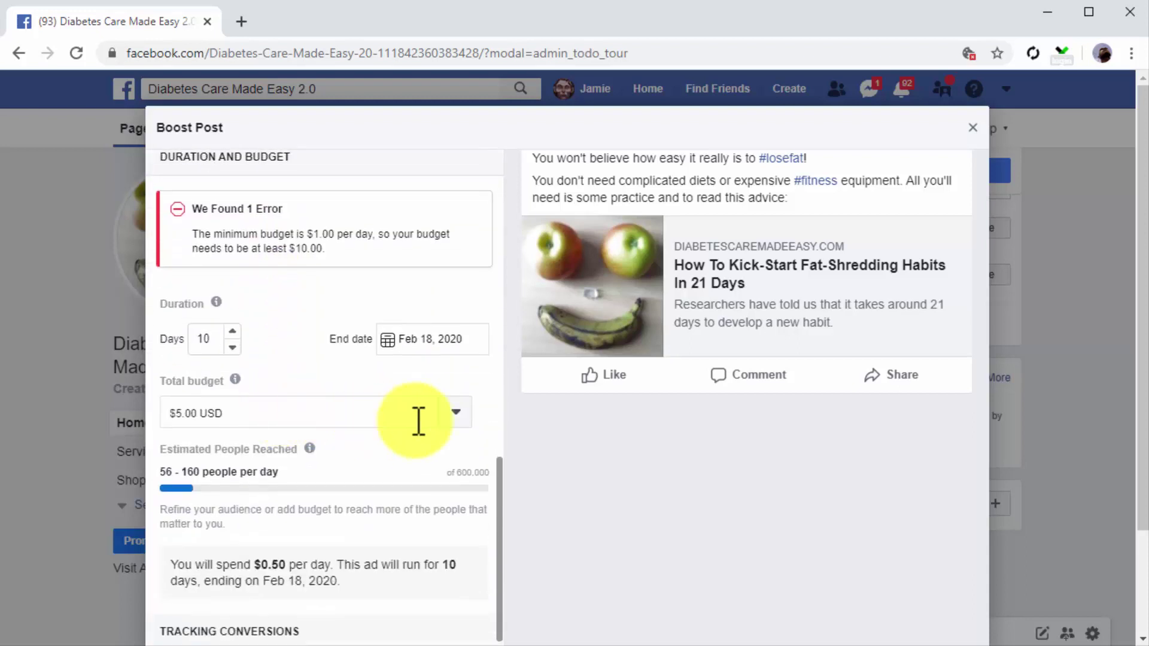
pyautogui.click(458, 416)
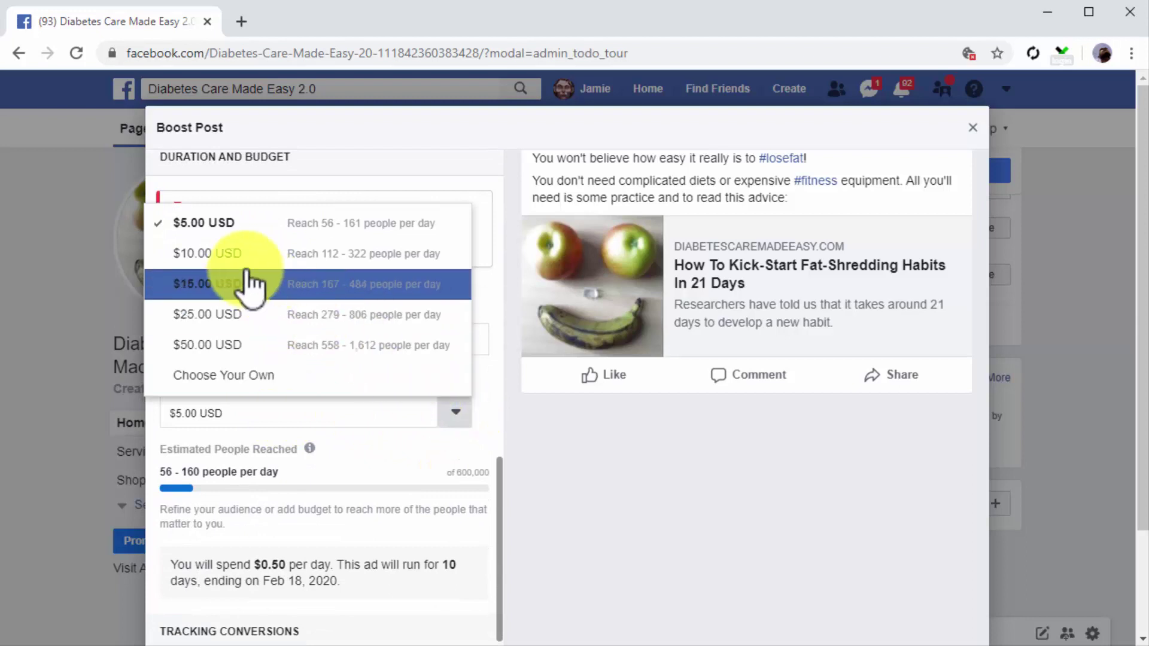
pyautogui.click(242, 255)
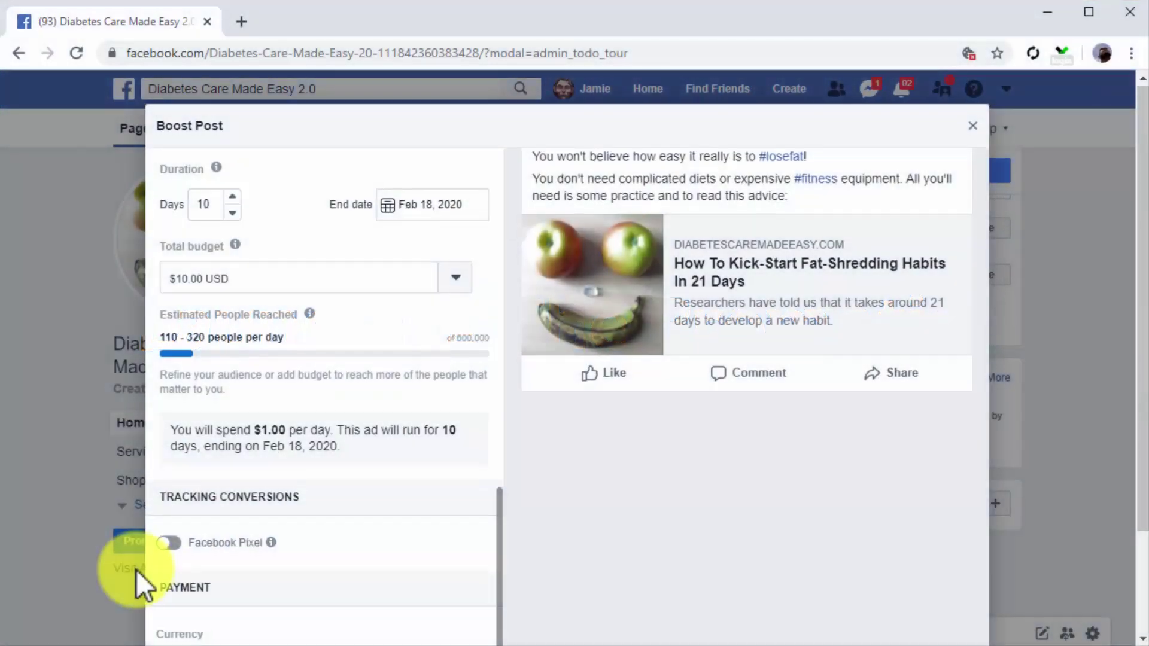
# Step: Keep US Dollars as the boost's payment currency
pyautogui.click(204, 575)
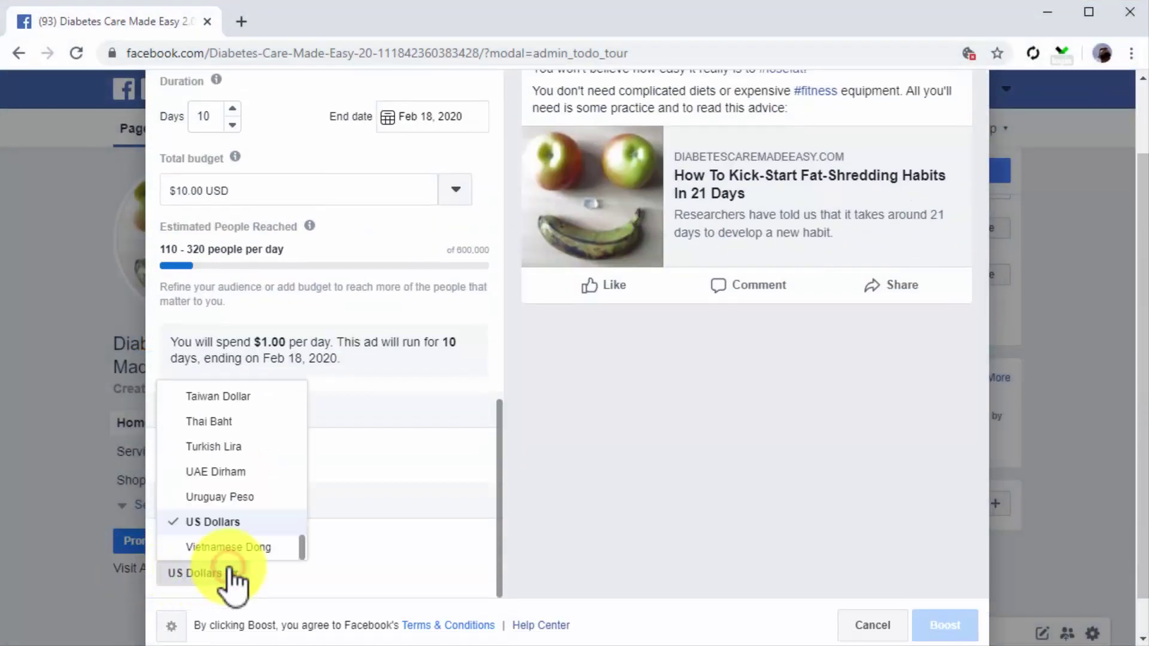
pyautogui.click(211, 522)
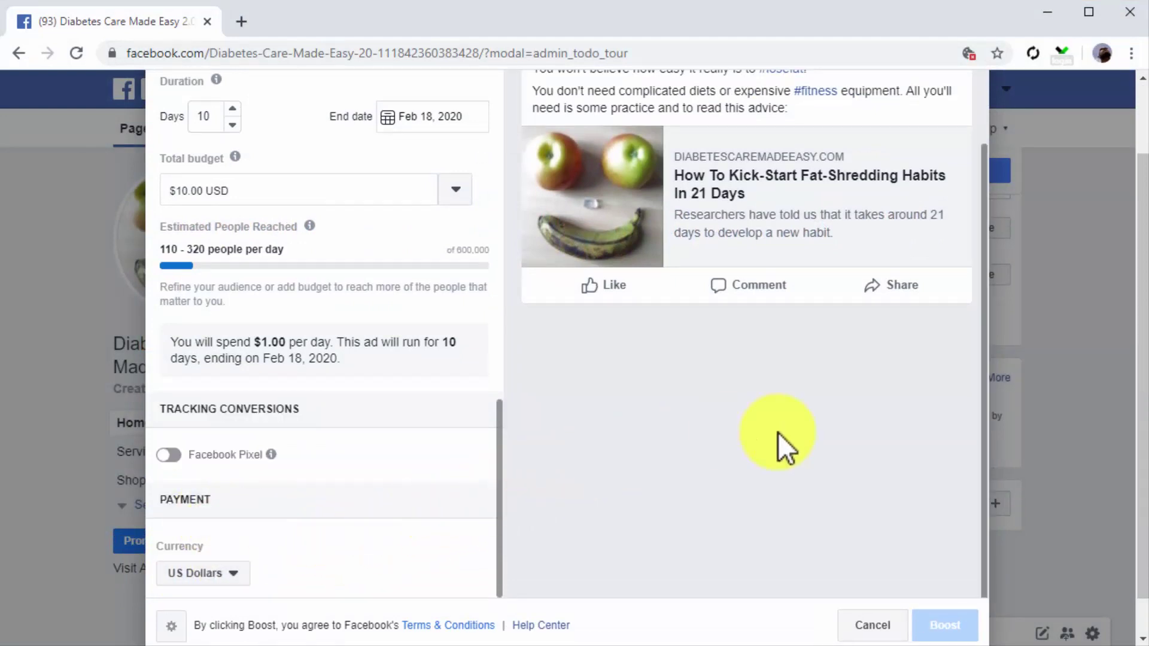
pyautogui.scroll(2, 778, 433)
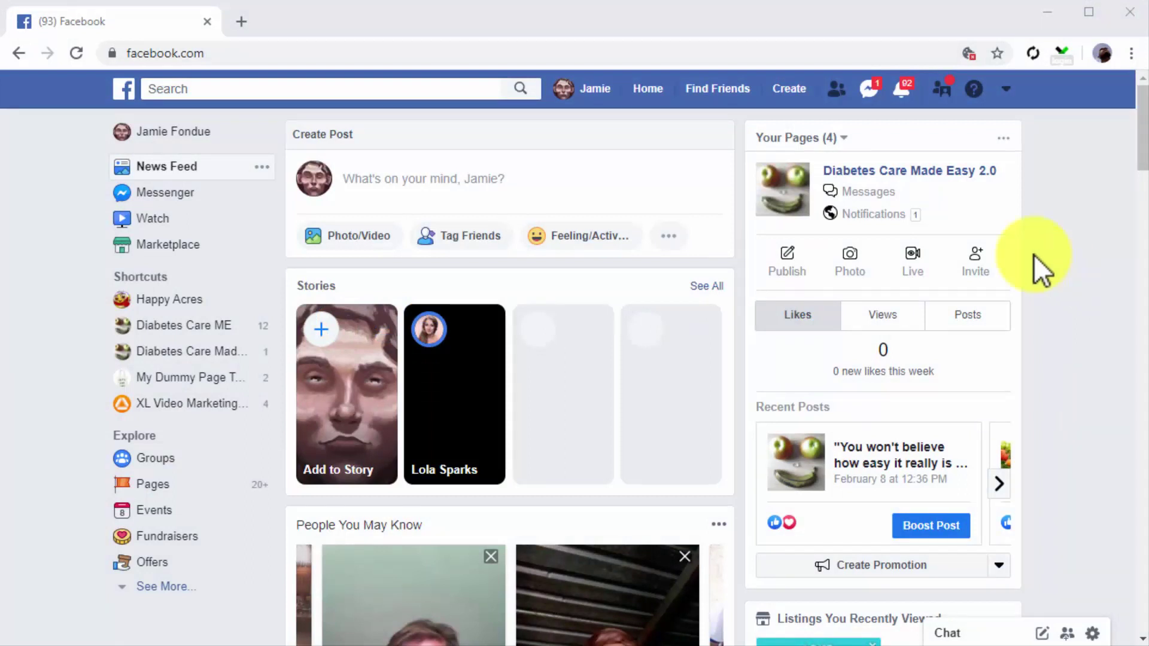
# Step: Start a new group from the Create menu and place the cursor in the group name field
pyautogui.click(791, 98)
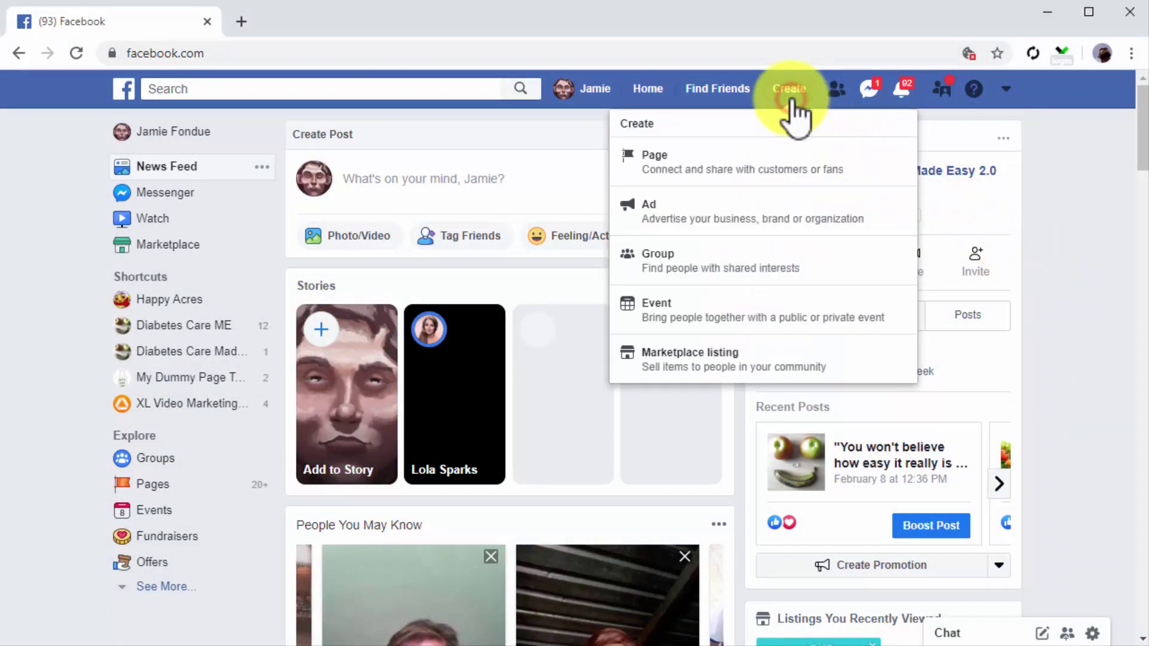
pyautogui.click(806, 254)
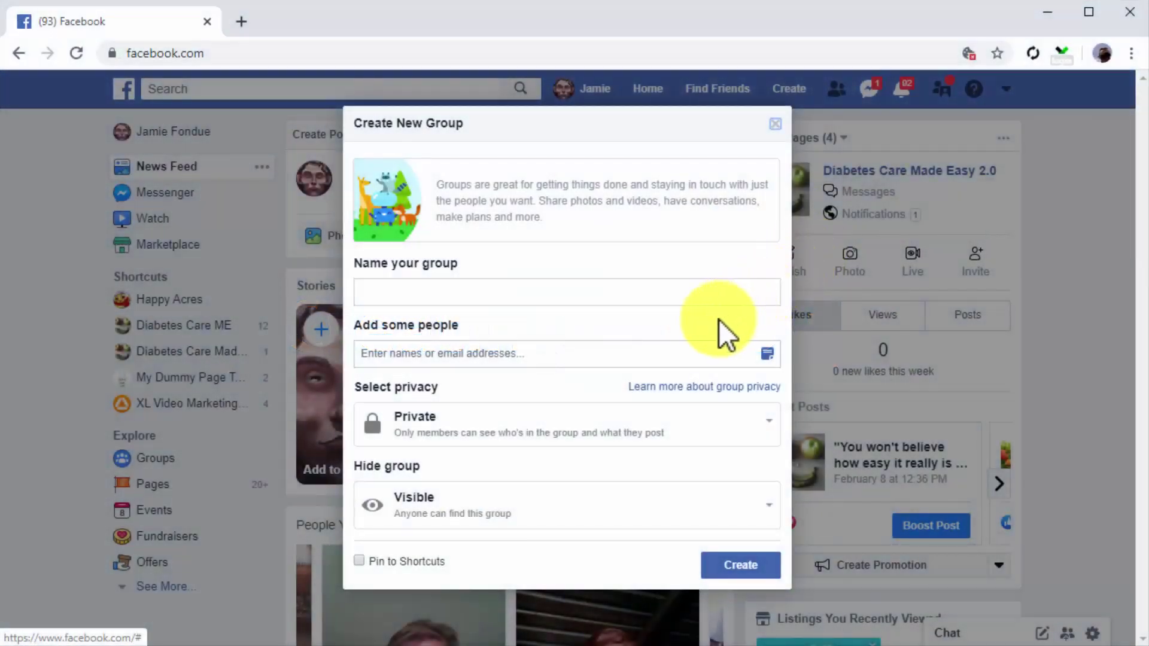
pyautogui.click(576, 294)
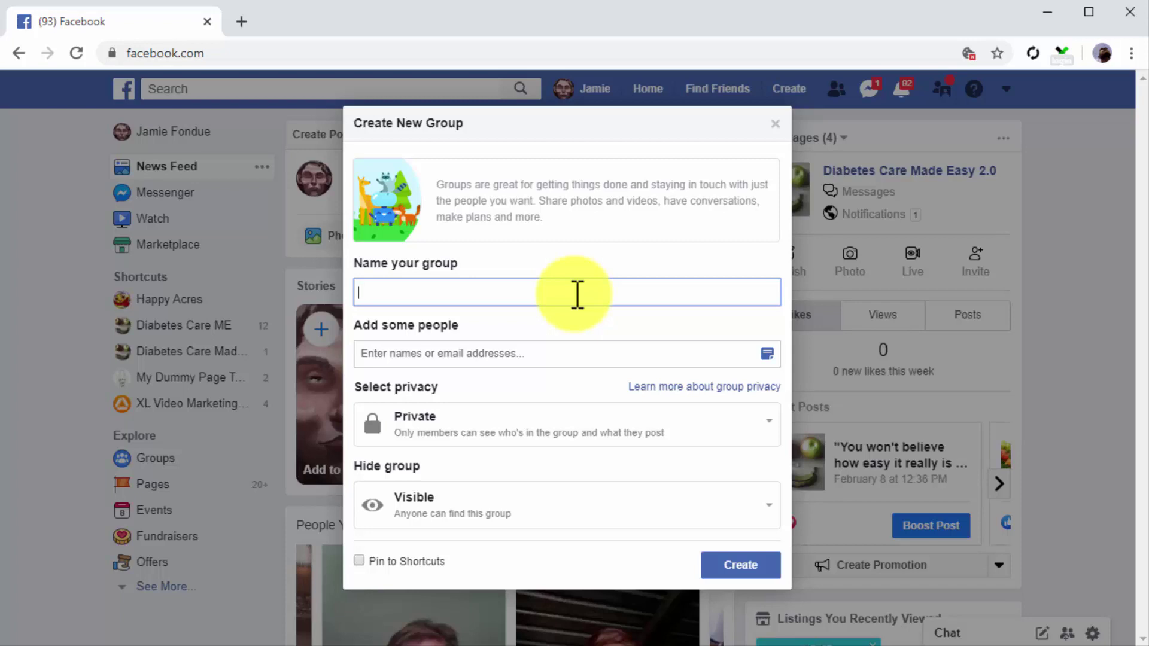
# Step: Name the group 'Cheap Diabetes Testing Reviews' and add a suggested friend
pyautogui.write('Cheap Diabetes Testing reviews')
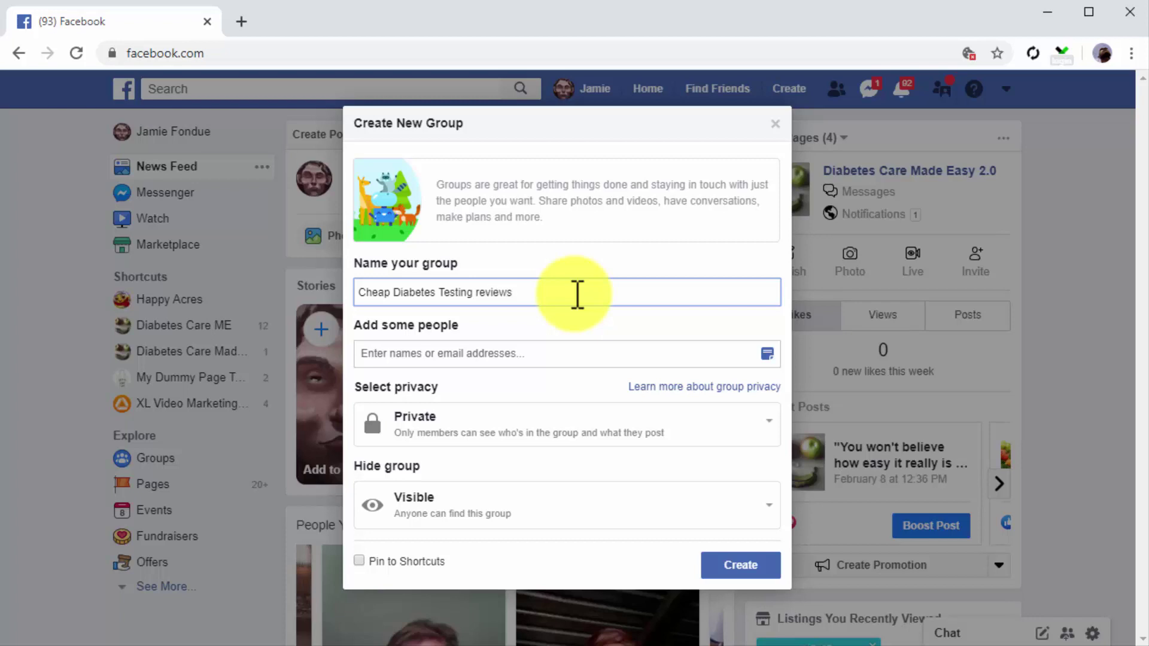
pyautogui.press('BackSpace')
pyautogui.press('BackSpace')
pyautogui.press('BackSpace')
pyautogui.press('BackSpace')
pyautogui.press('BackSpace')
pyautogui.press('BackSpace')
pyautogui.press('BackSpace')
pyautogui.write('Reviews')
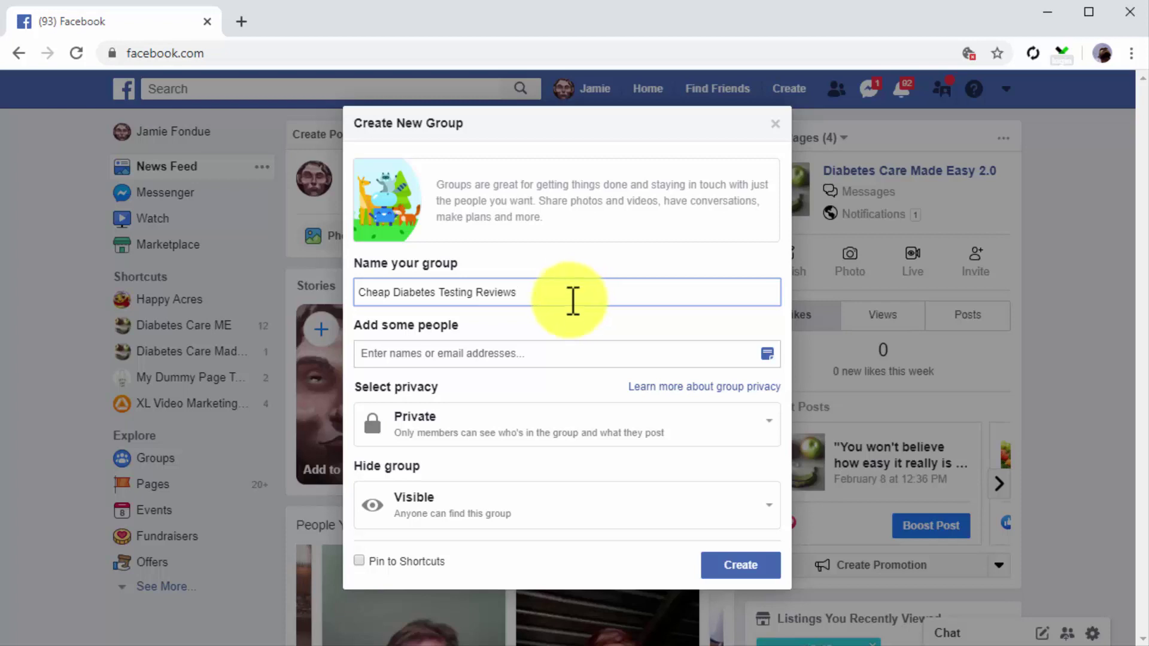
pyautogui.click(540, 354)
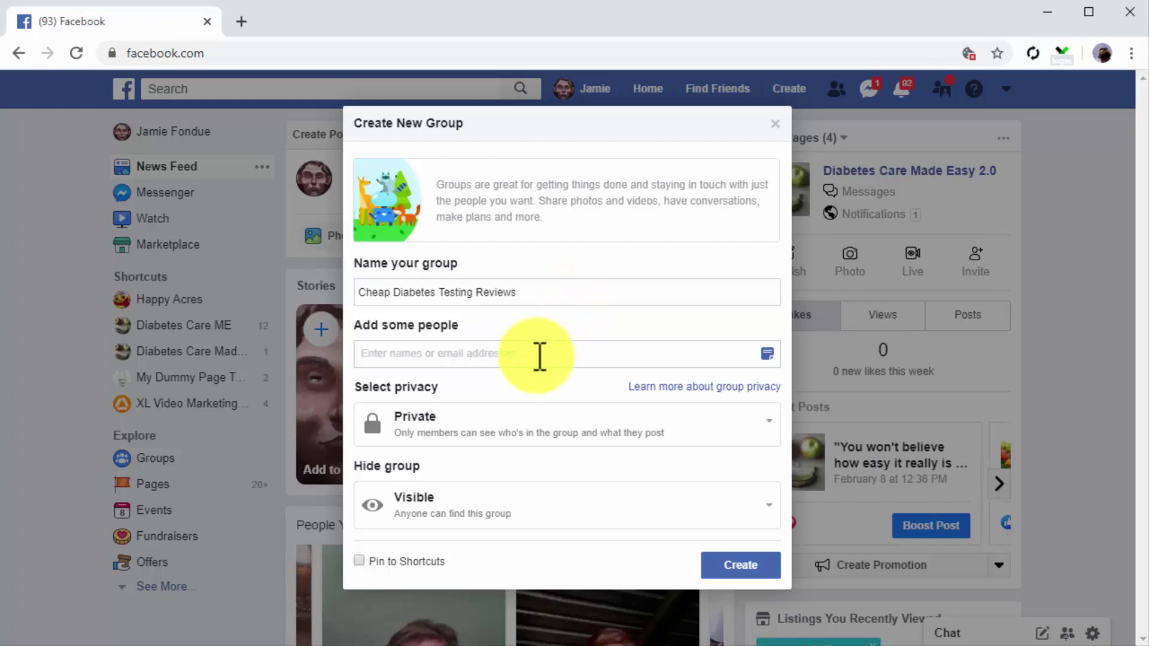
pyautogui.write('bob')
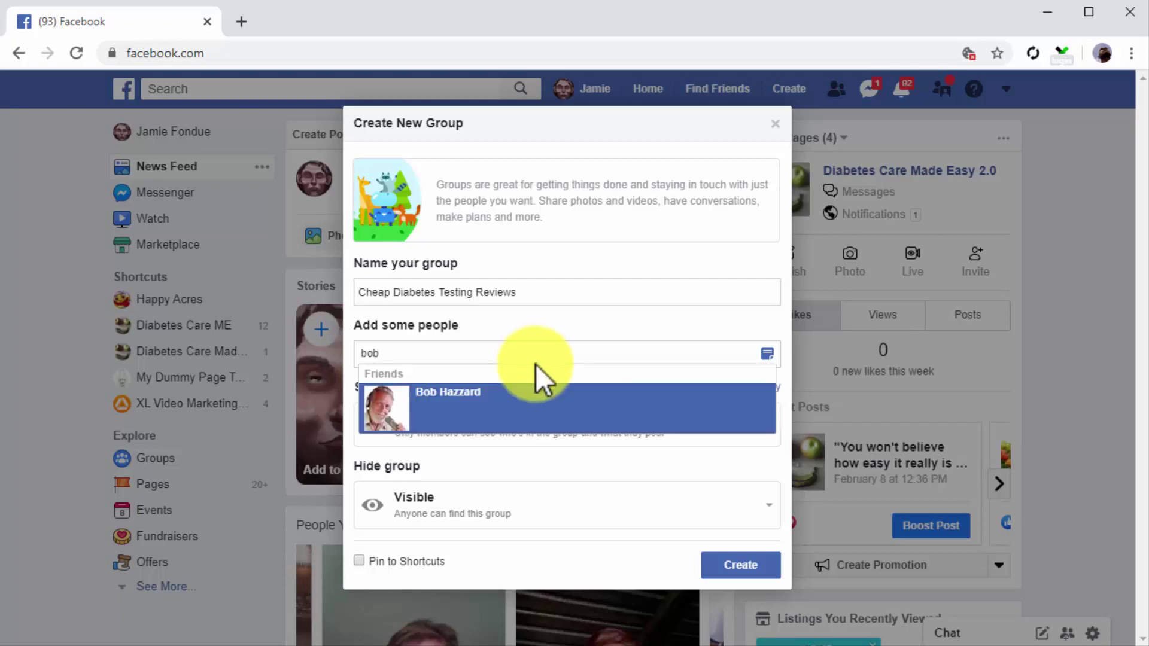
pyautogui.click(532, 398)
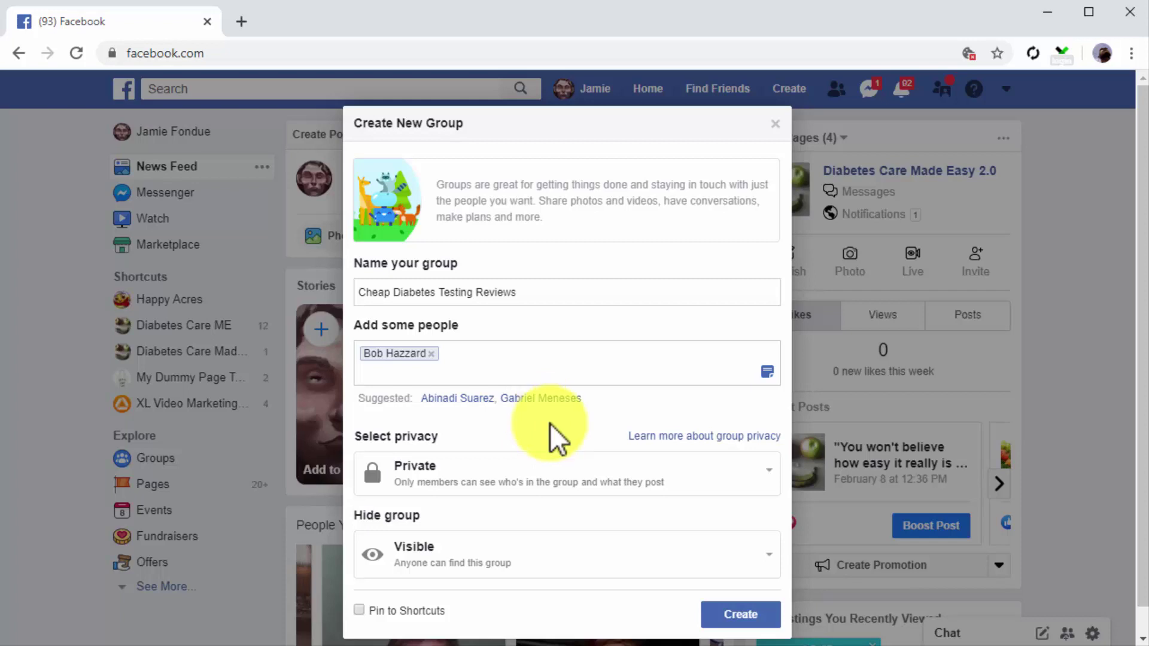
# Step: Keep the group Private and Visible, then create it
pyautogui.click(759, 473)
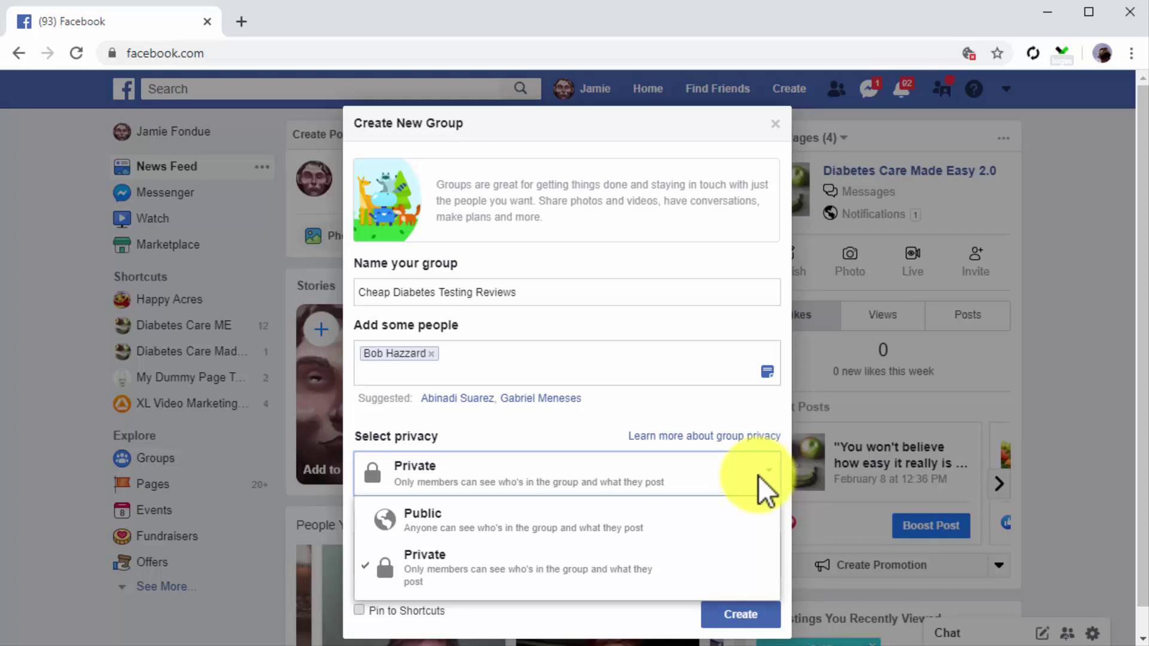
pyautogui.click(624, 556)
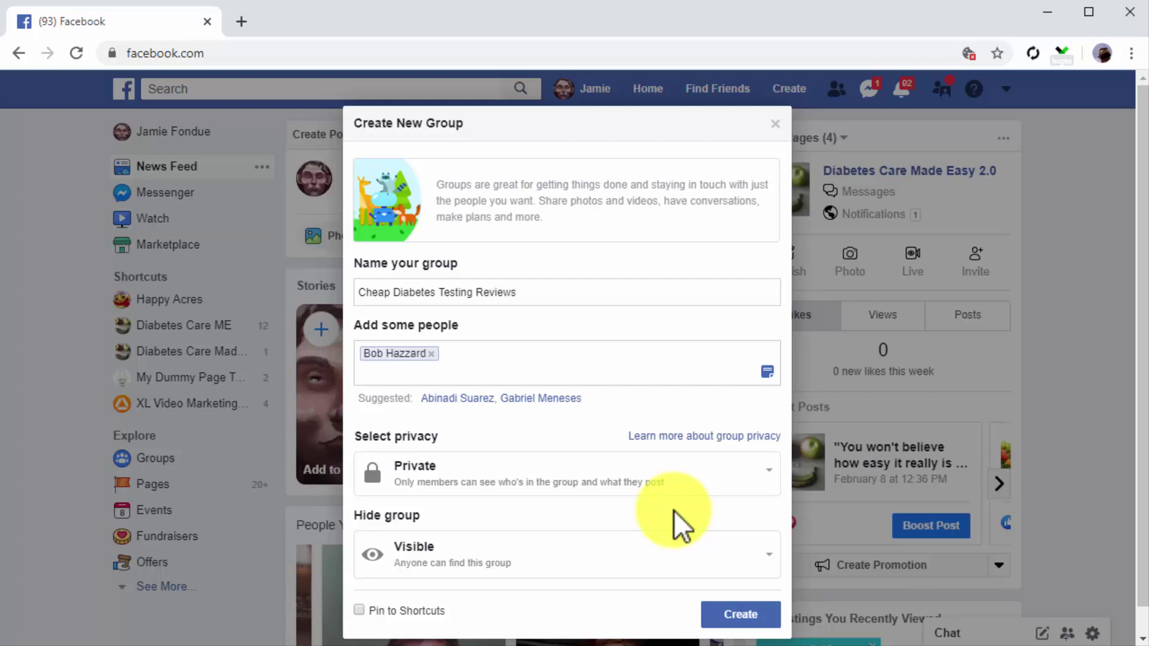
pyautogui.click(665, 562)
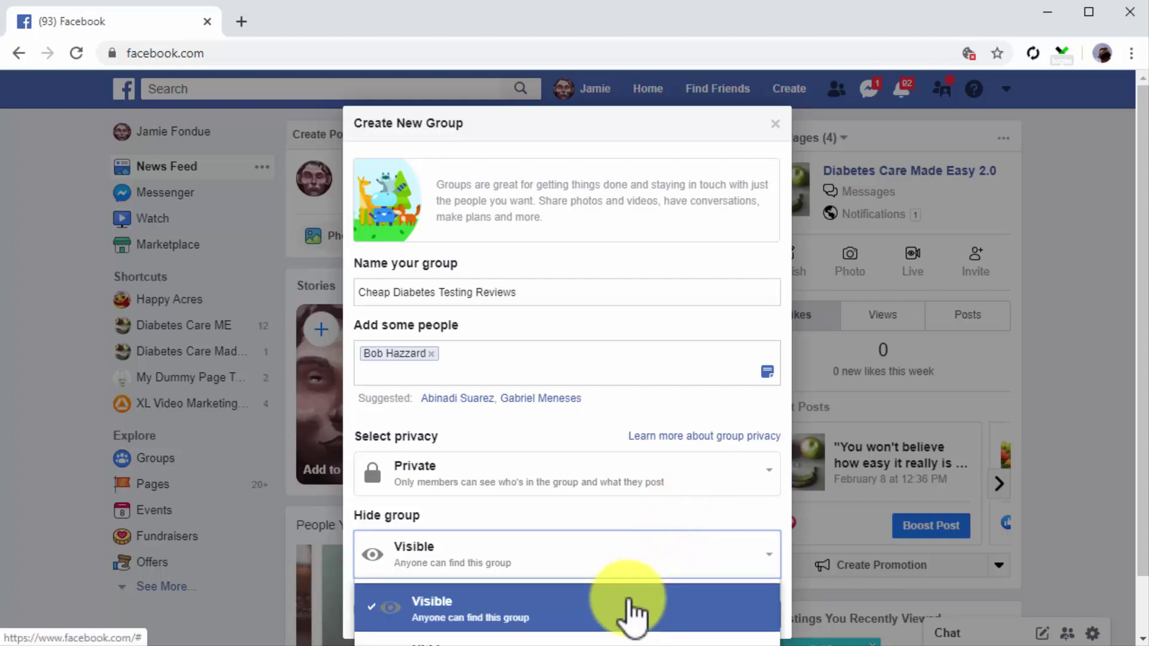
pyautogui.click(629, 614)
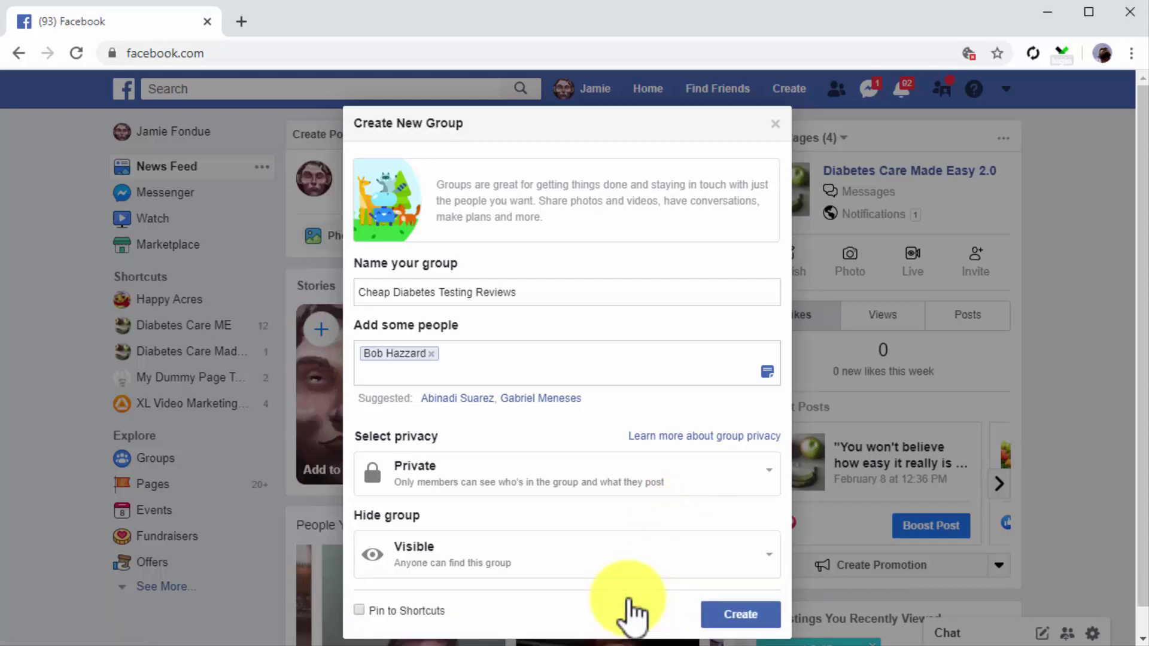
pyautogui.click(714, 618)
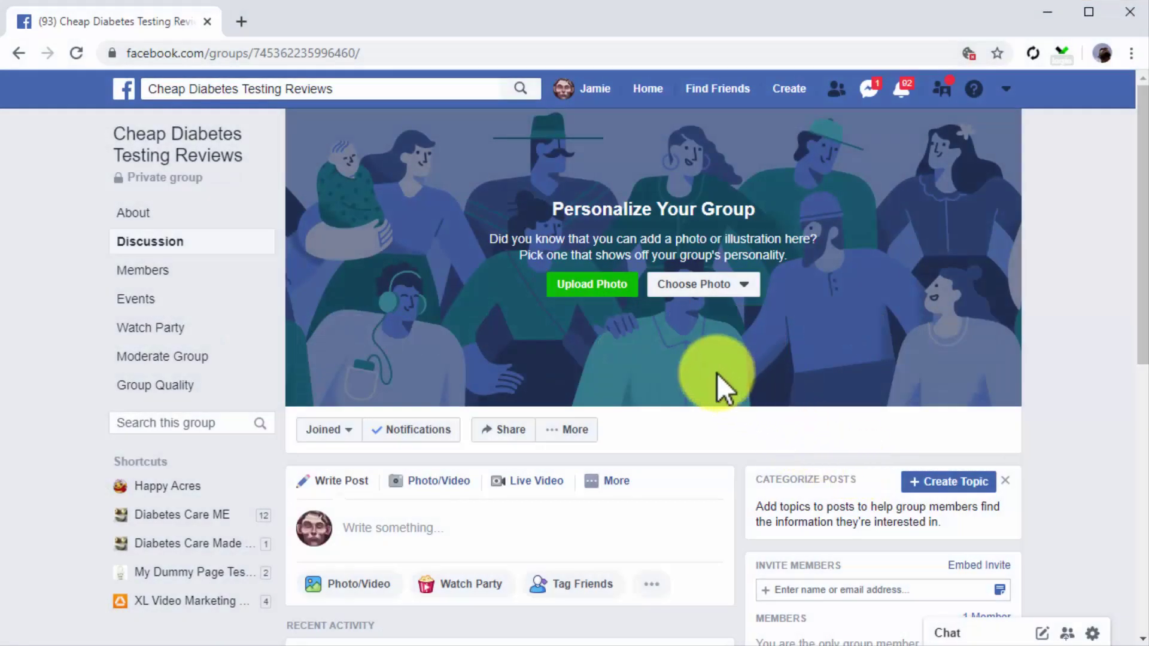
# Step: Add an Easy Touch cover photo, a Diabetes Testing Kit Reviews topic, and a group description
pyautogui.click(596, 286)
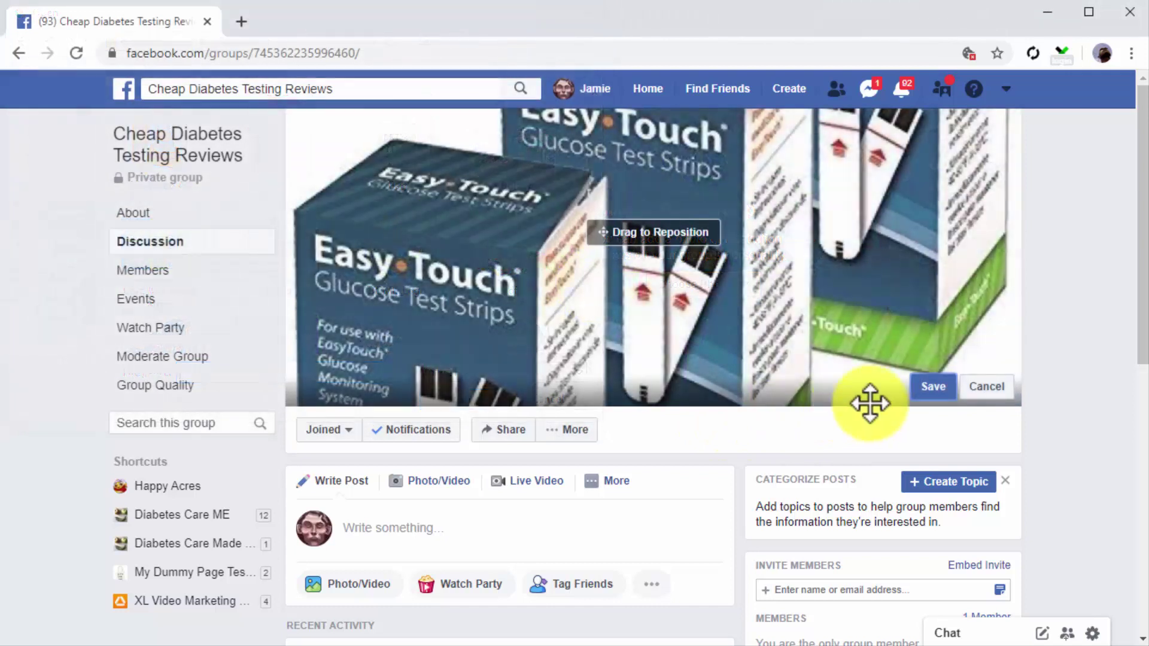
pyautogui.click(931, 389)
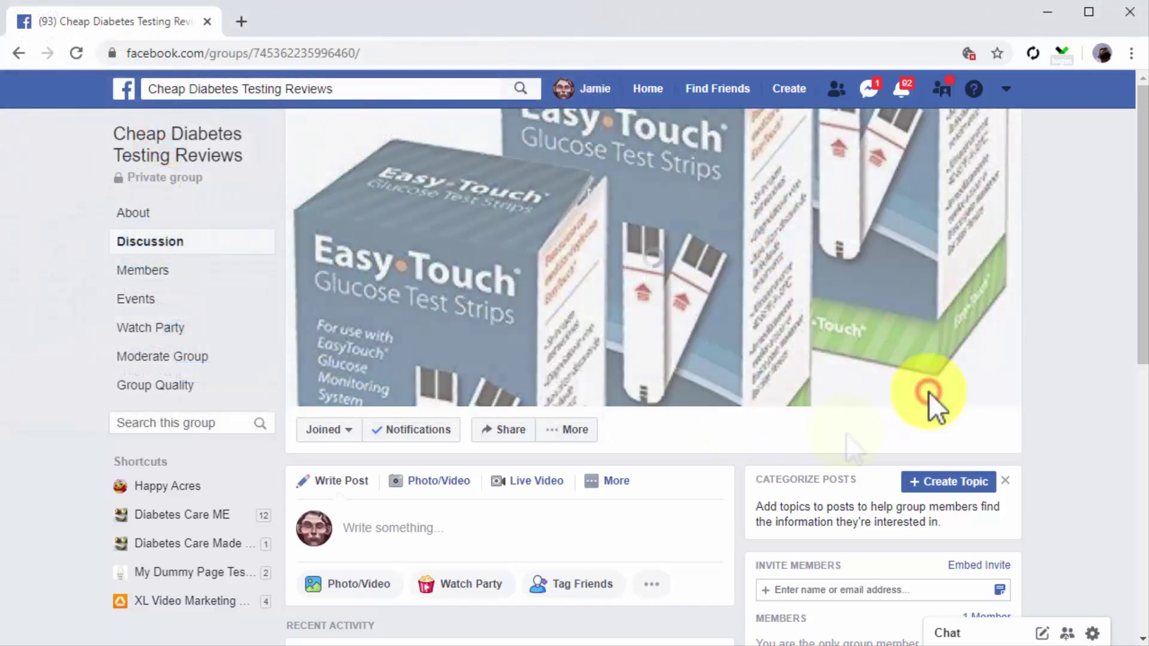
pyautogui.click(935, 483)
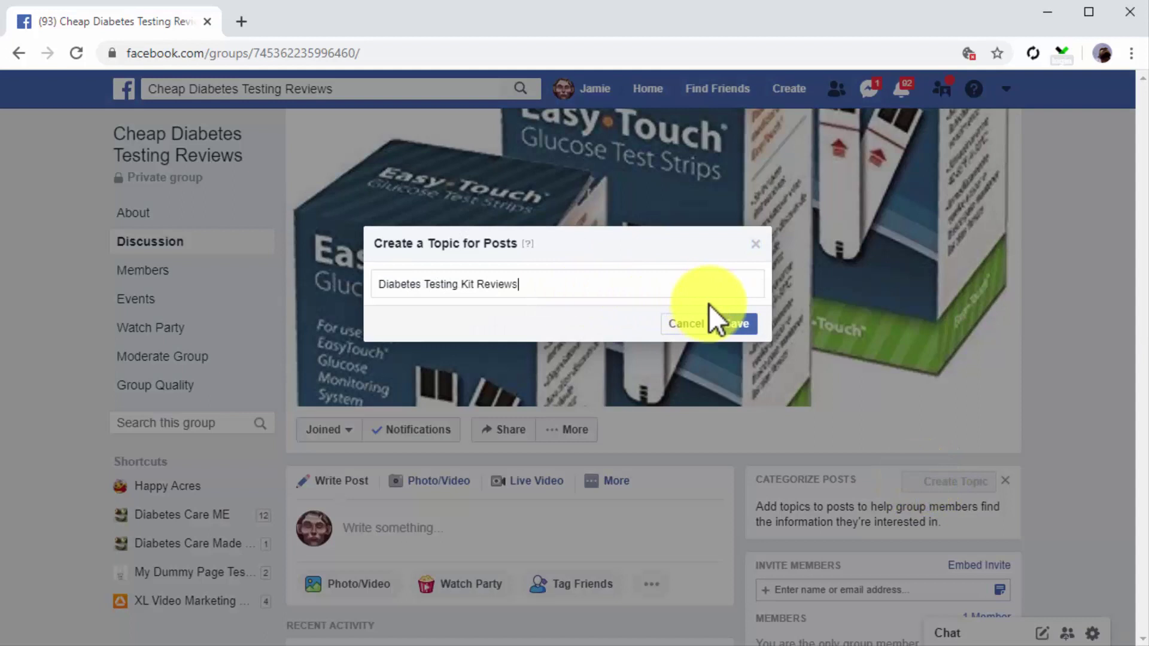
pyautogui.click(727, 322)
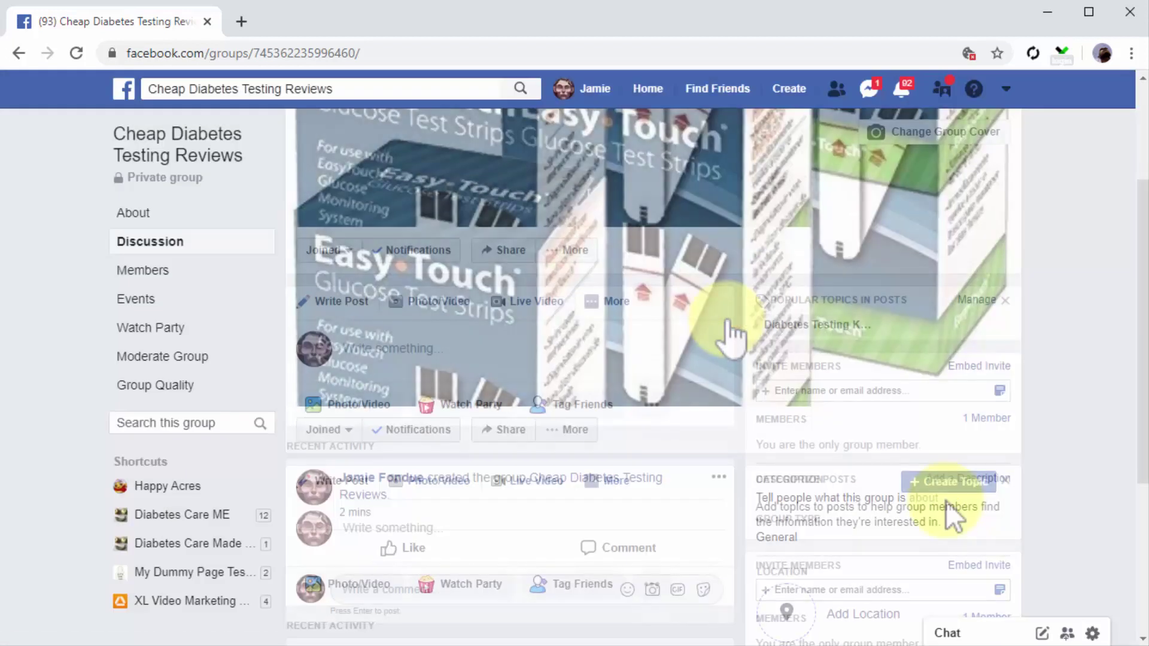
pyautogui.click(967, 480)
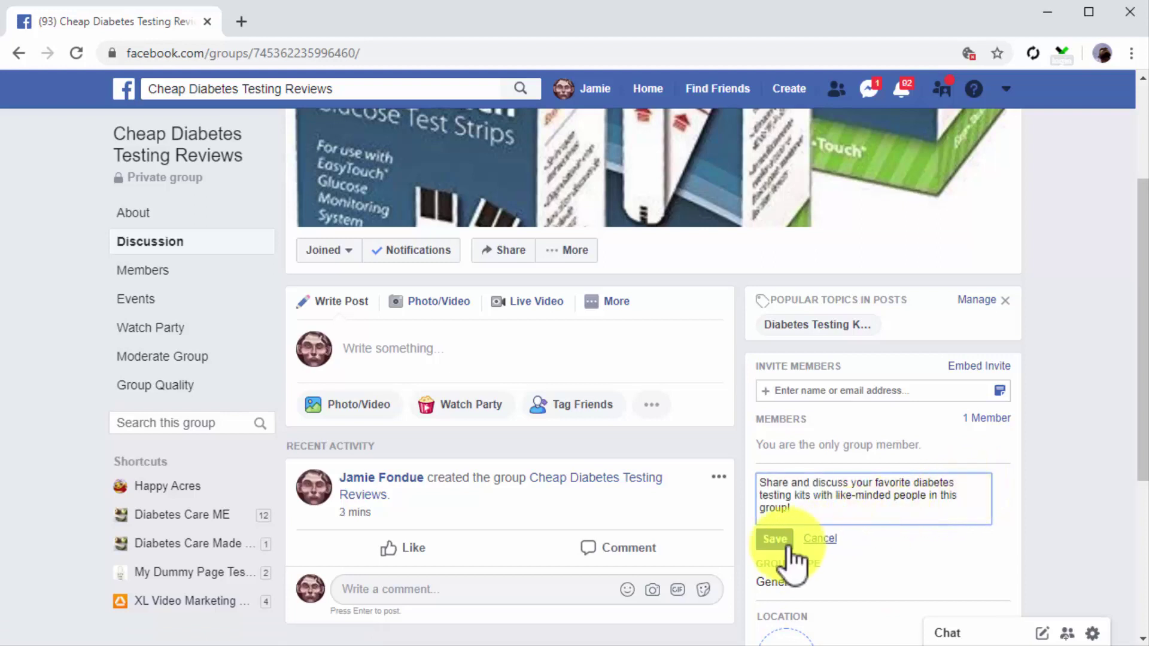
pyautogui.click(777, 543)
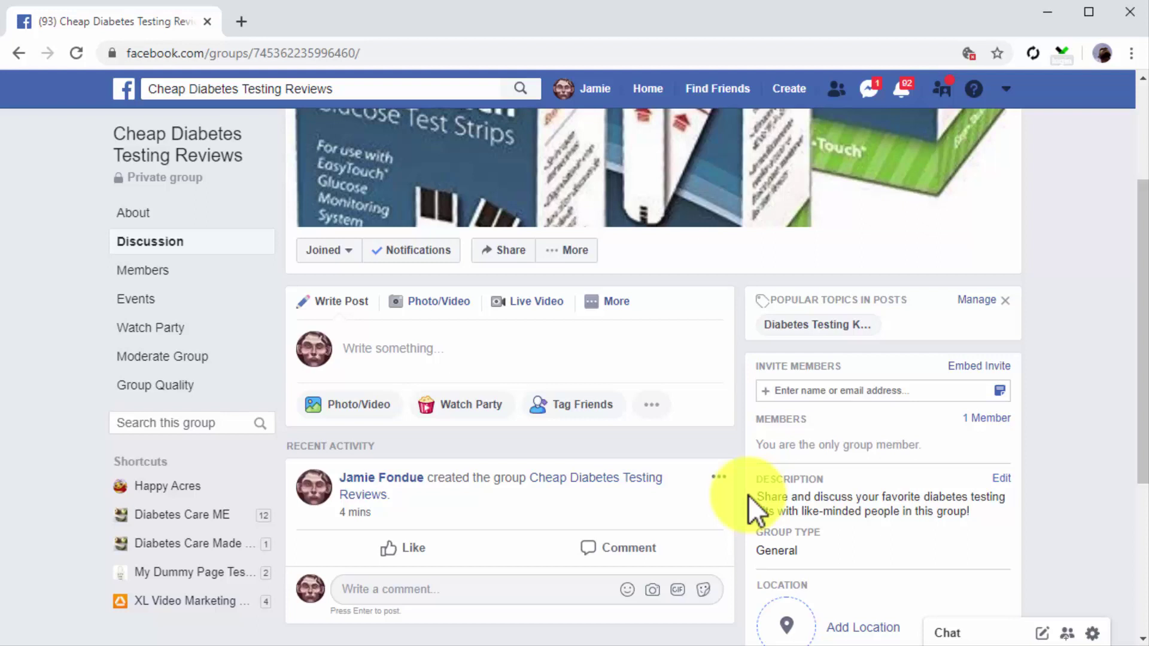
# Step: Post a question about cost-effective testing kits to the group with the Care Touch_Medium photo attached
pyautogui.click(616, 359)
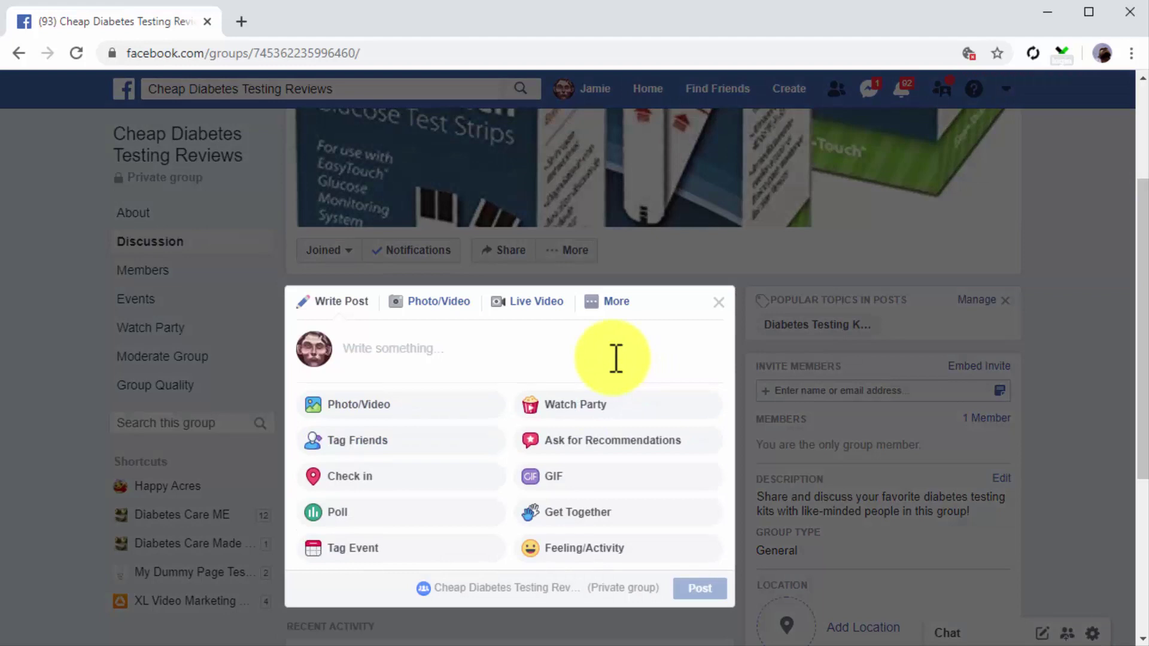
pyautogui.write('he')
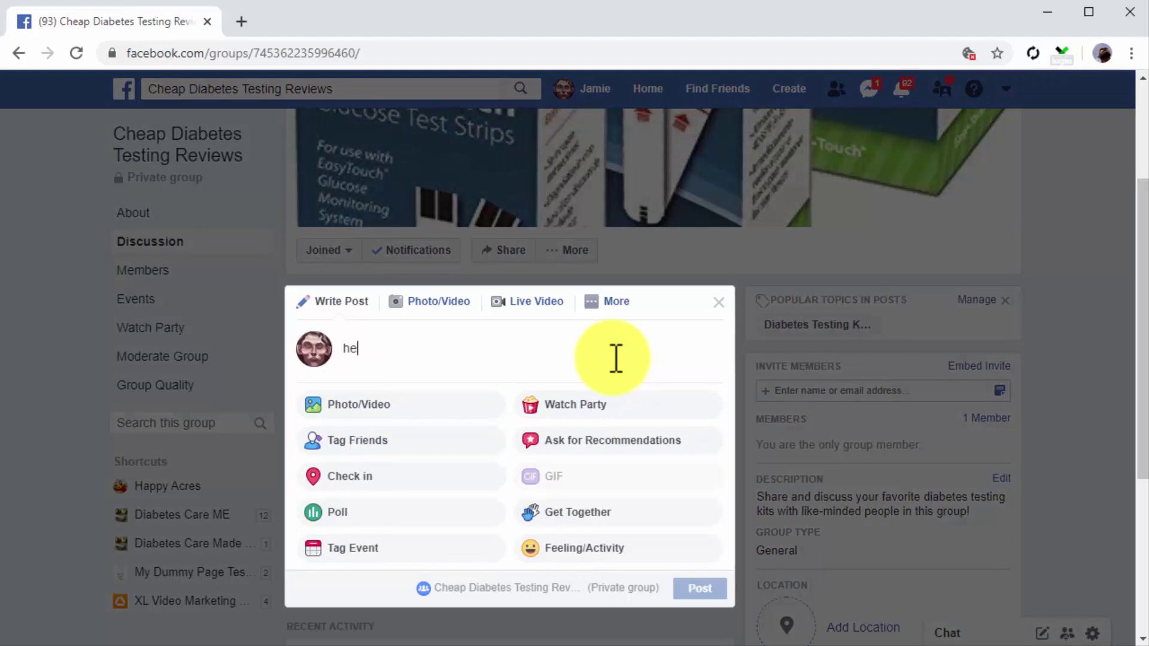
pyautogui.write('y')
pyautogui.press('BackSpace')
pyautogui.press('BackSpace')
pyautogui.press('BackSpace')
pyautogui.write('hey th')
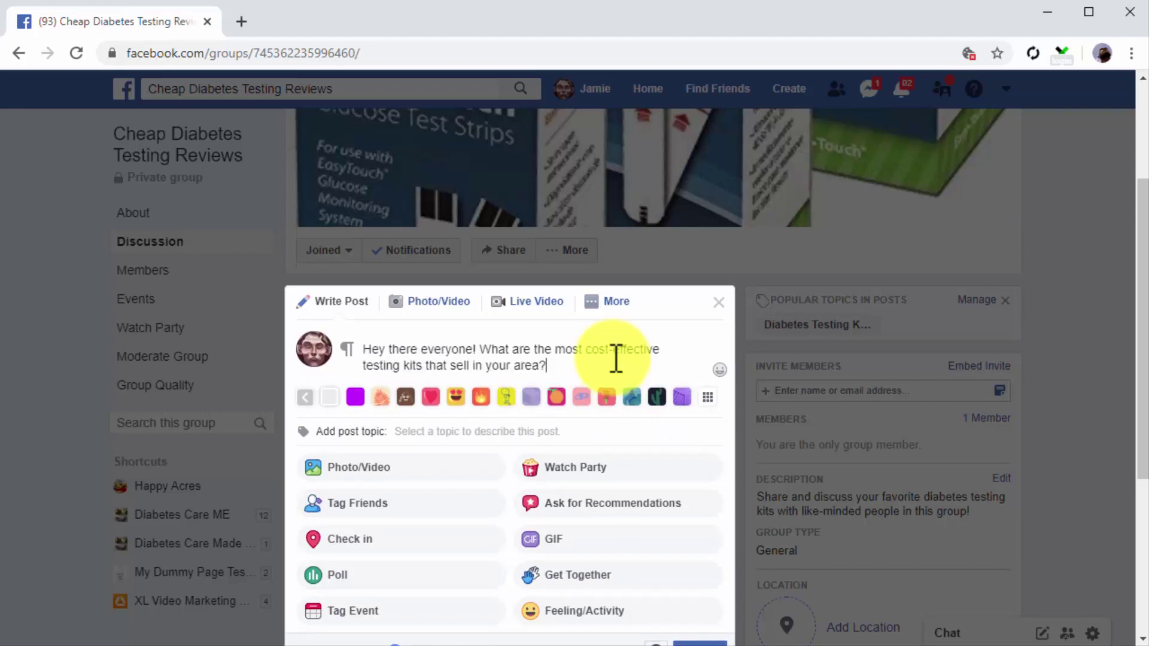
pyautogui.write('I fohj')
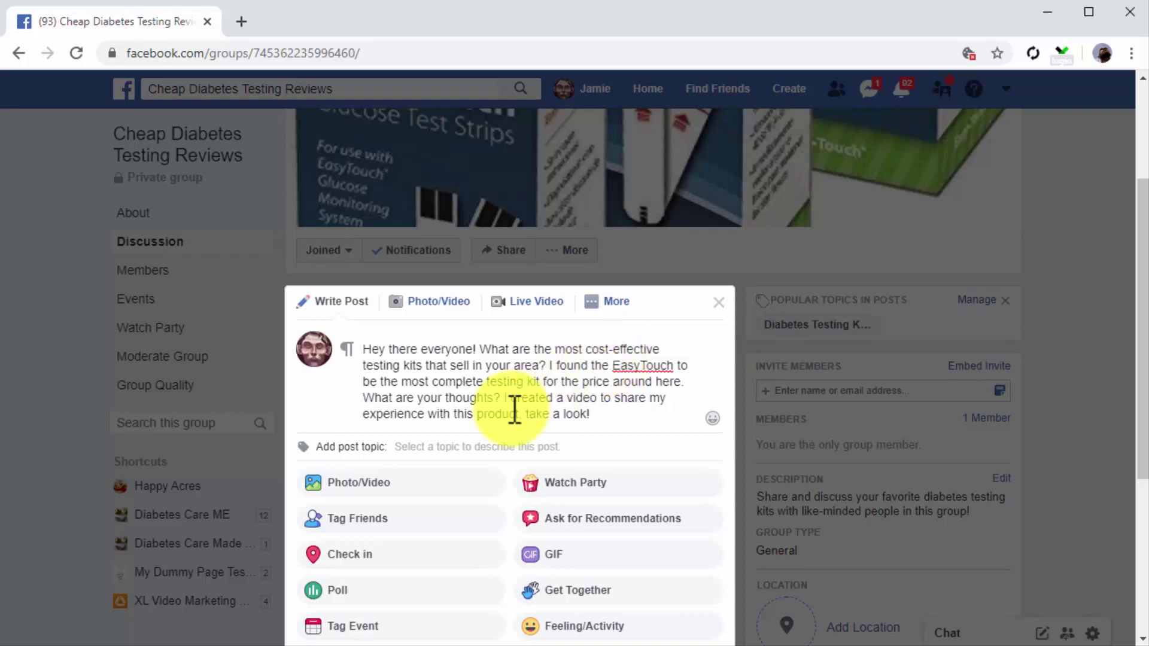
pyautogui.click(383, 487)
pyautogui.doubleClick(304, 274)
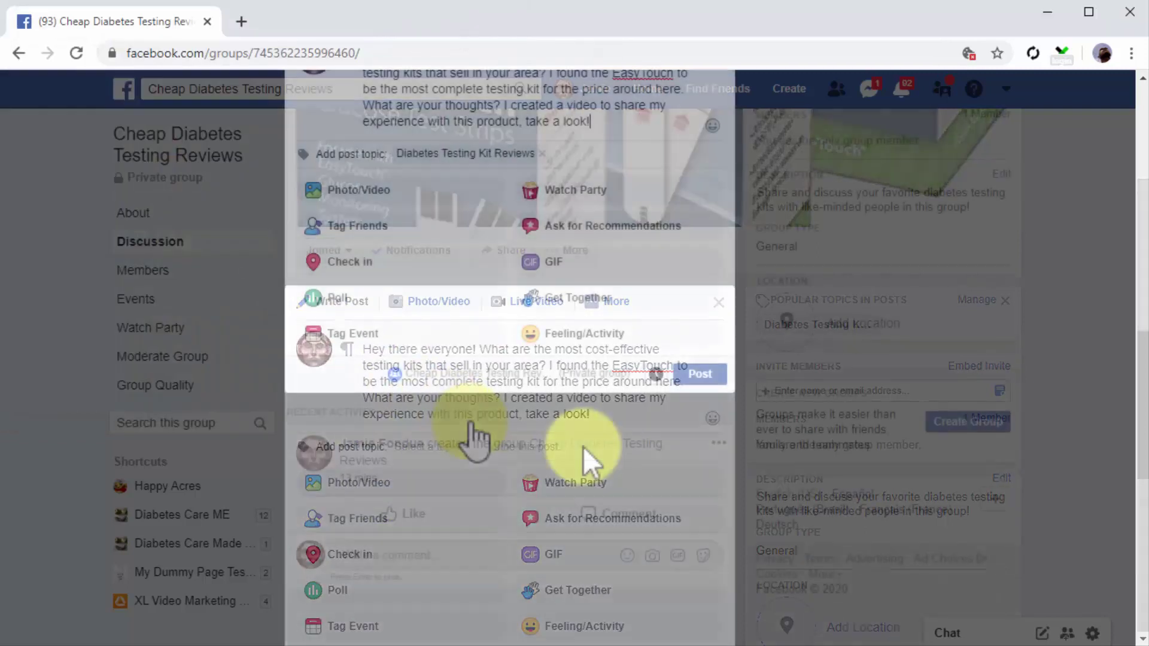
pyautogui.click(689, 375)
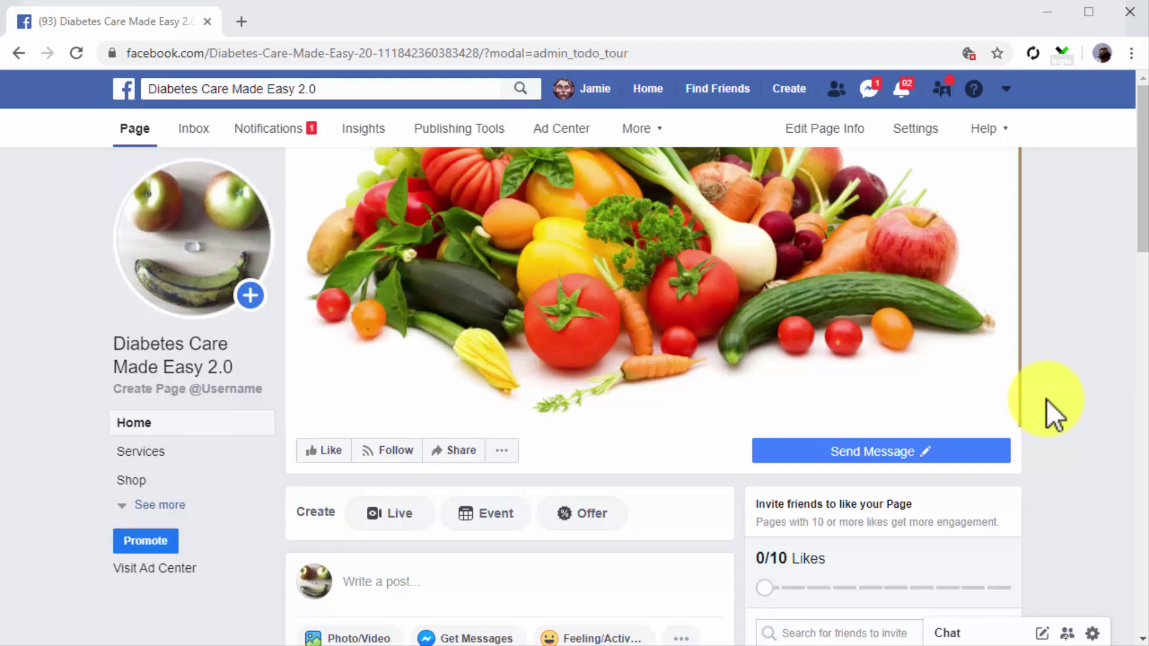
# Step: Draft a new Page post asking 'is Aloe Vera the next Super Juice?' with the #Aloe hashtag and a link
pyautogui.click(482, 133)
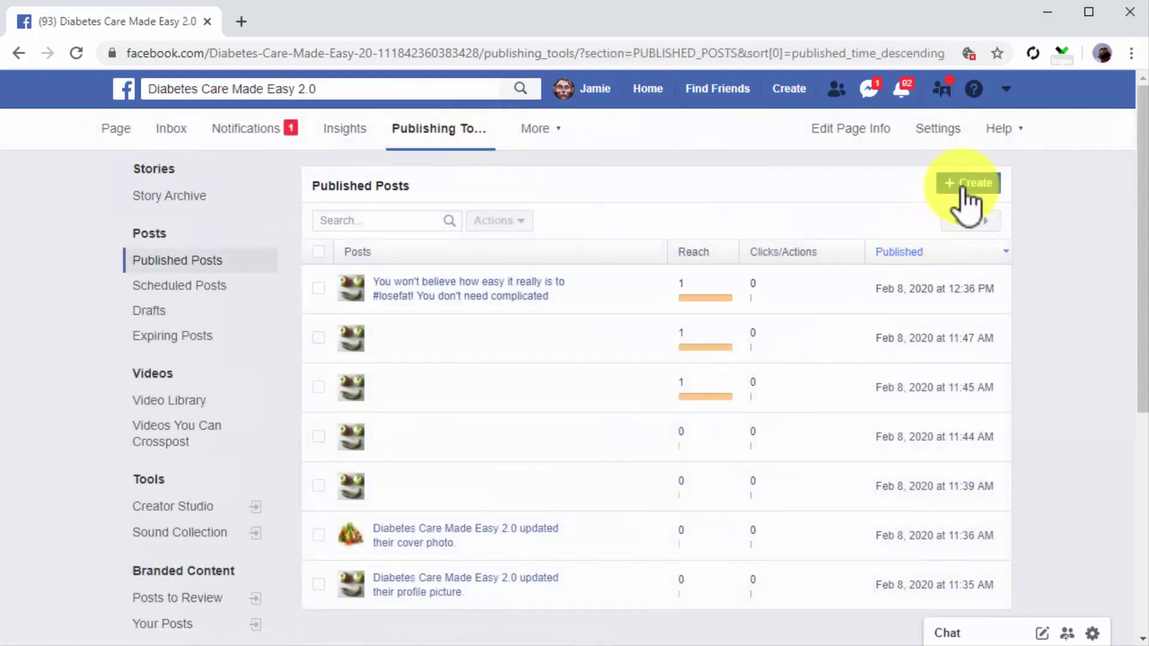
pyautogui.click(964, 186)
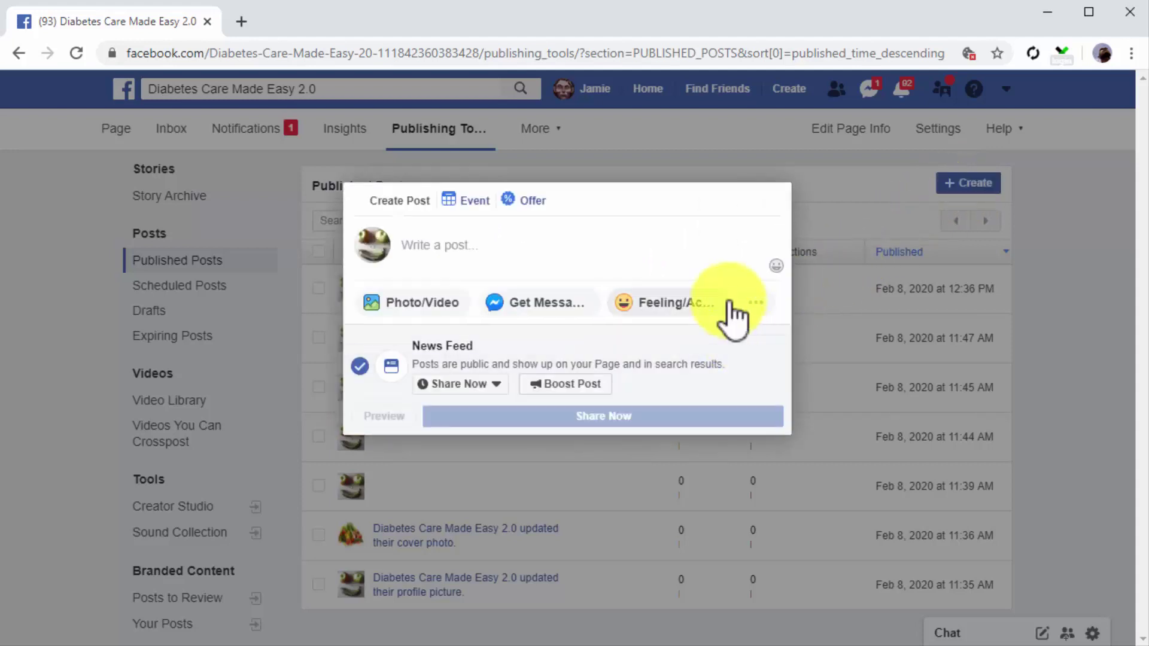
pyautogui.click(682, 257)
pyautogui.write("is Aloe Vera the next Super Juice?  You've heard about Aloe Vera and its benefits before, but how good is it really? Click below to find out!")
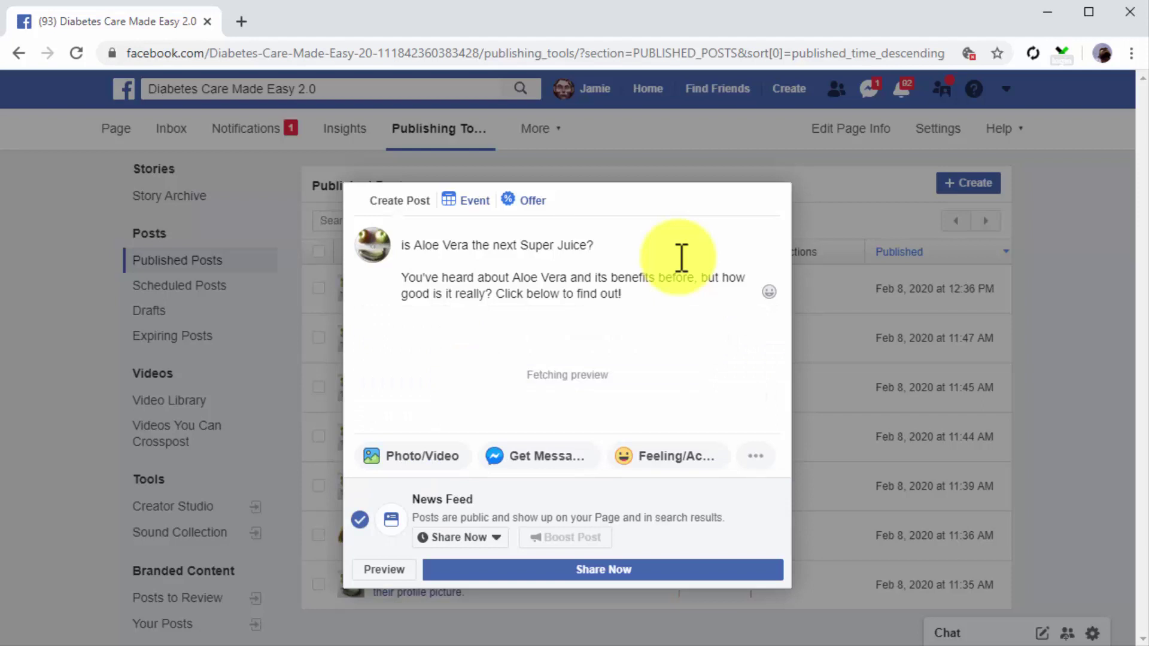
pyautogui.click(514, 256)
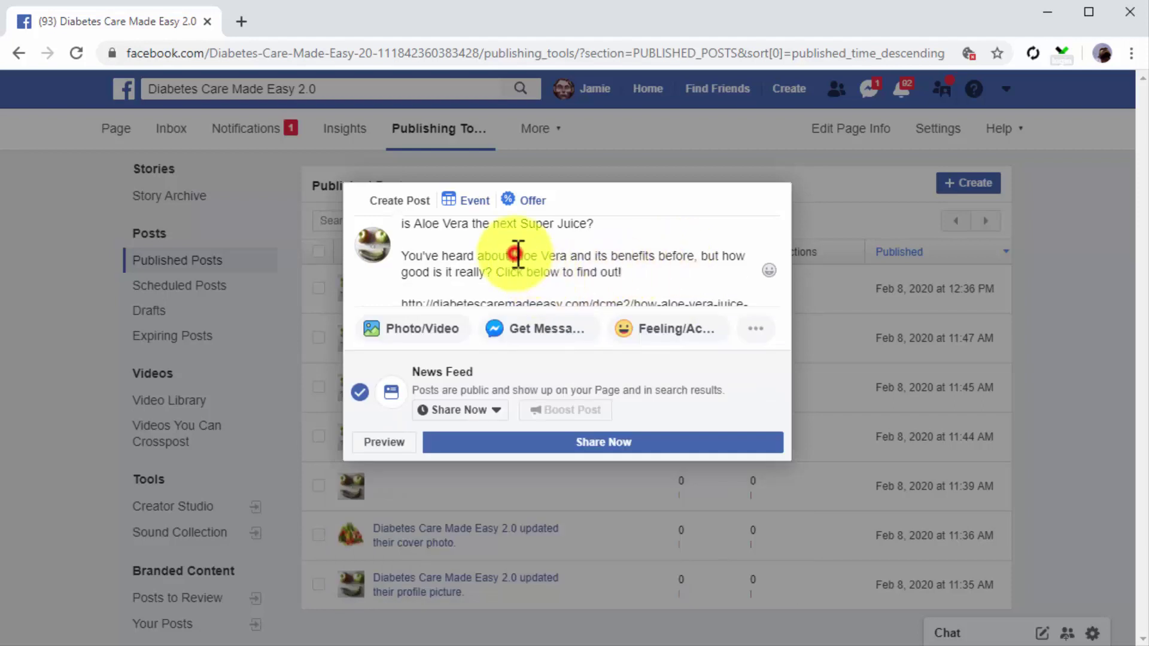
pyautogui.write('#')
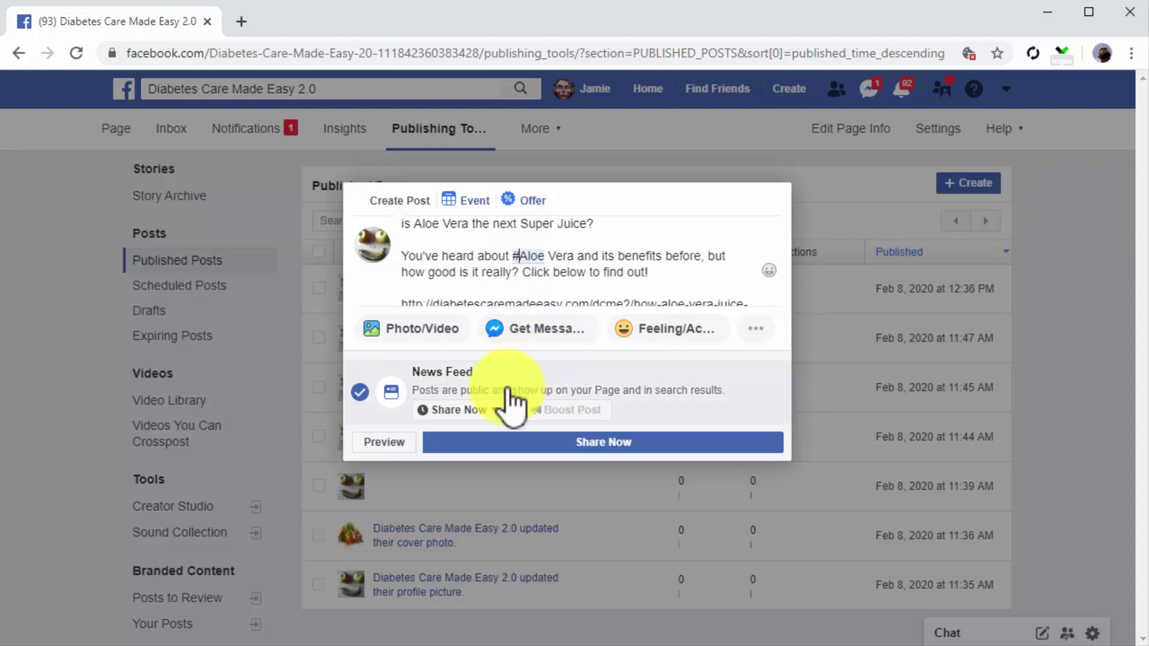
pyautogui.click(492, 410)
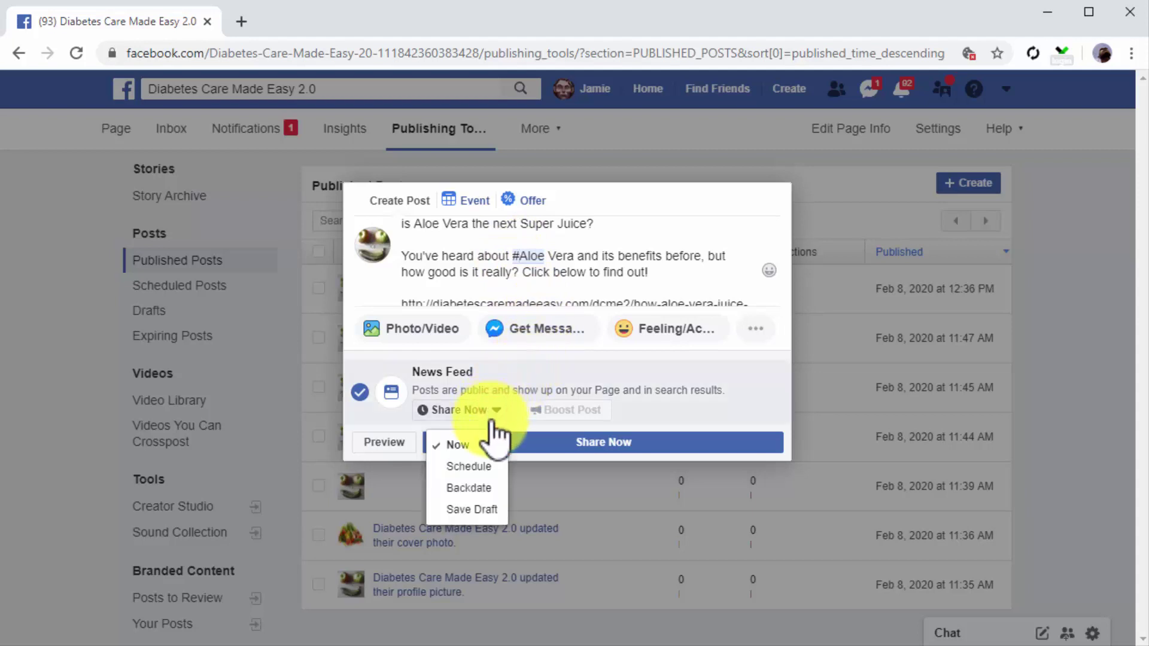
# Step: Schedule the Aloe Vera post for February 9, 2020 at 3:30 PM
pyautogui.click(483, 467)
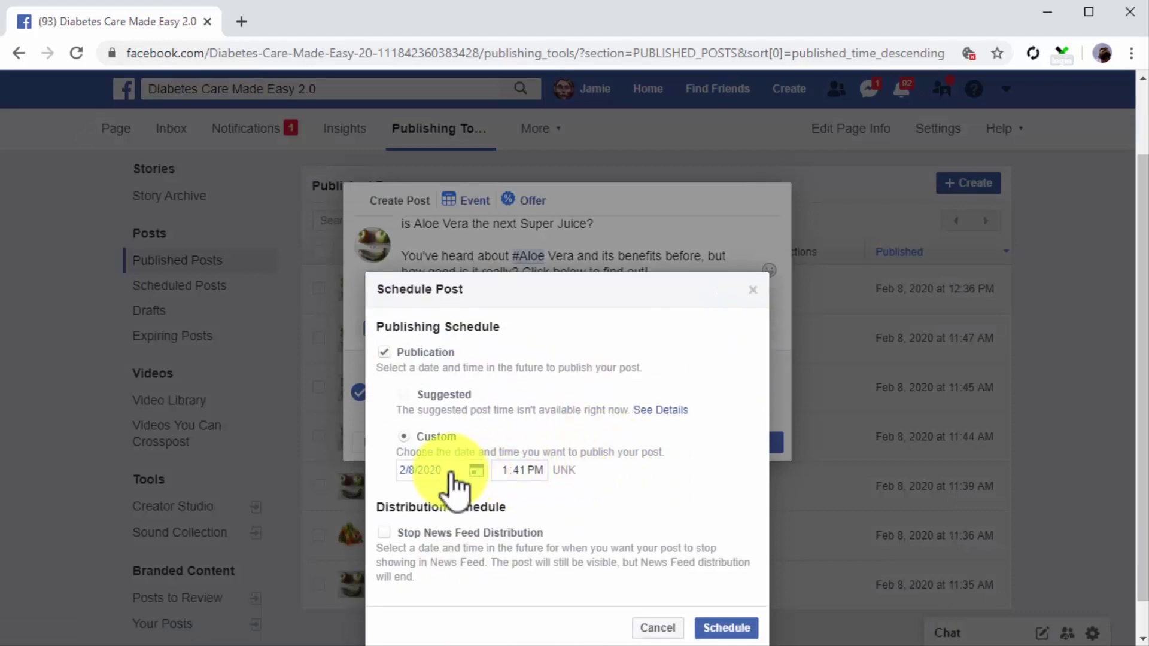
pyautogui.click(450, 473)
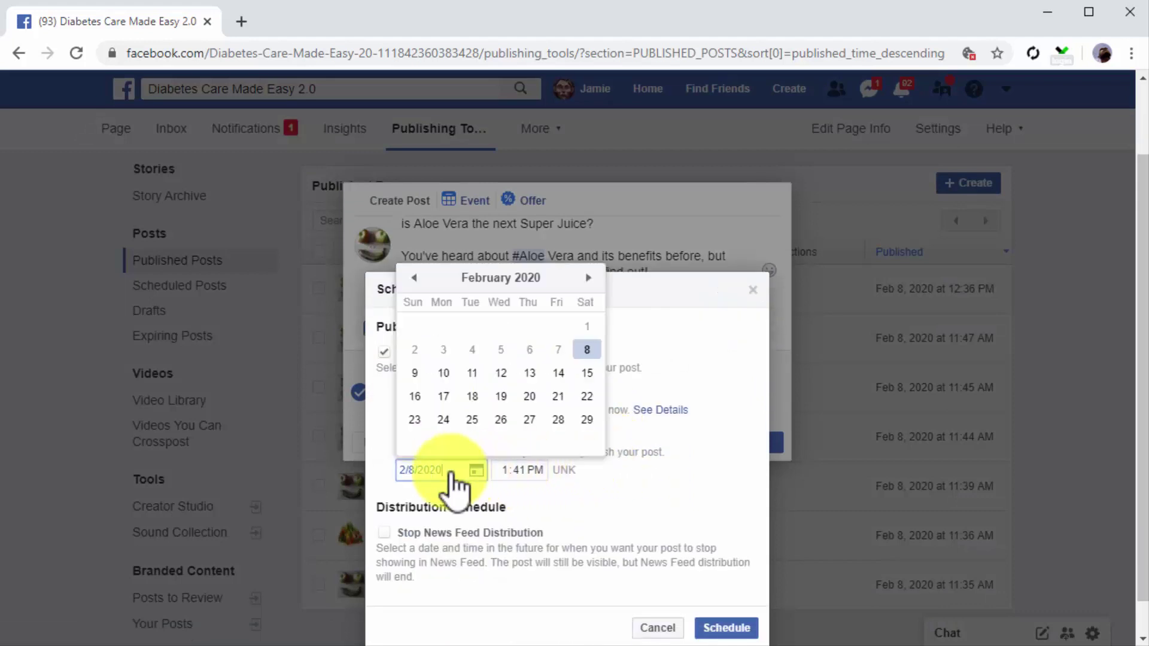
pyautogui.click(415, 373)
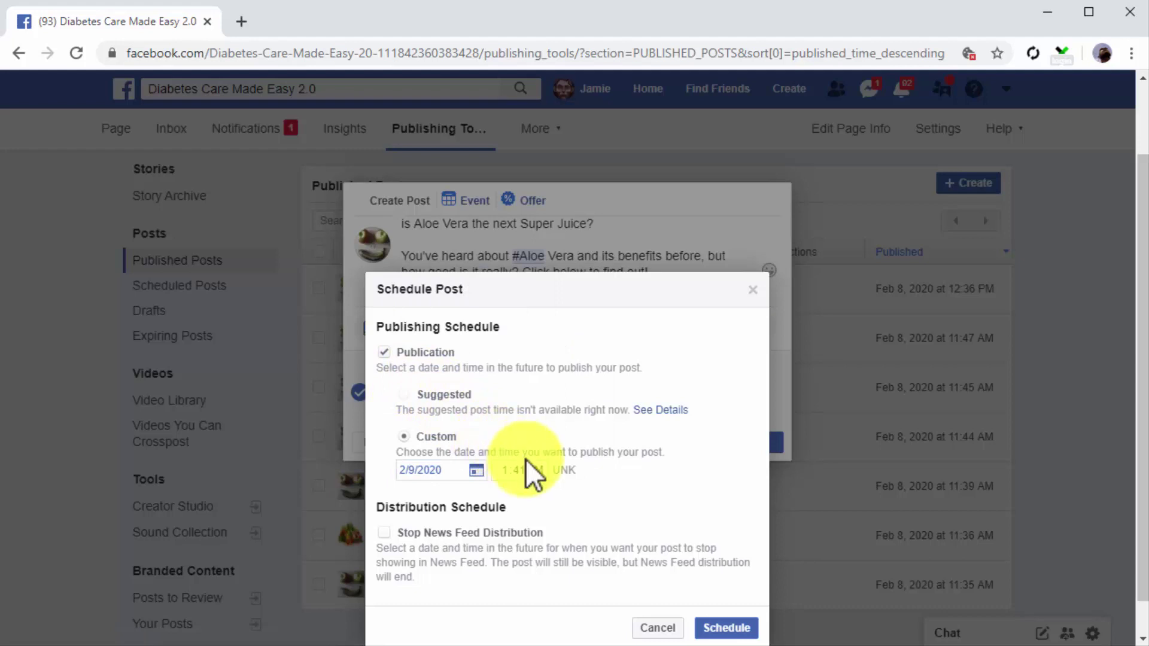
pyautogui.click(502, 470)
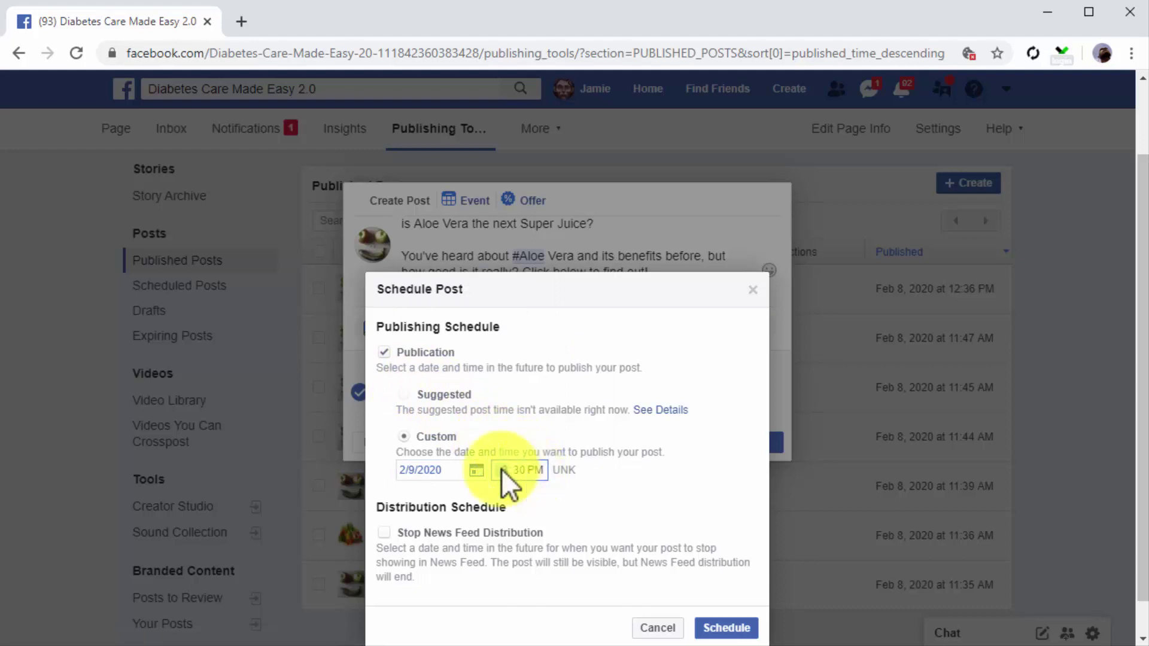
pyautogui.click(726, 627)
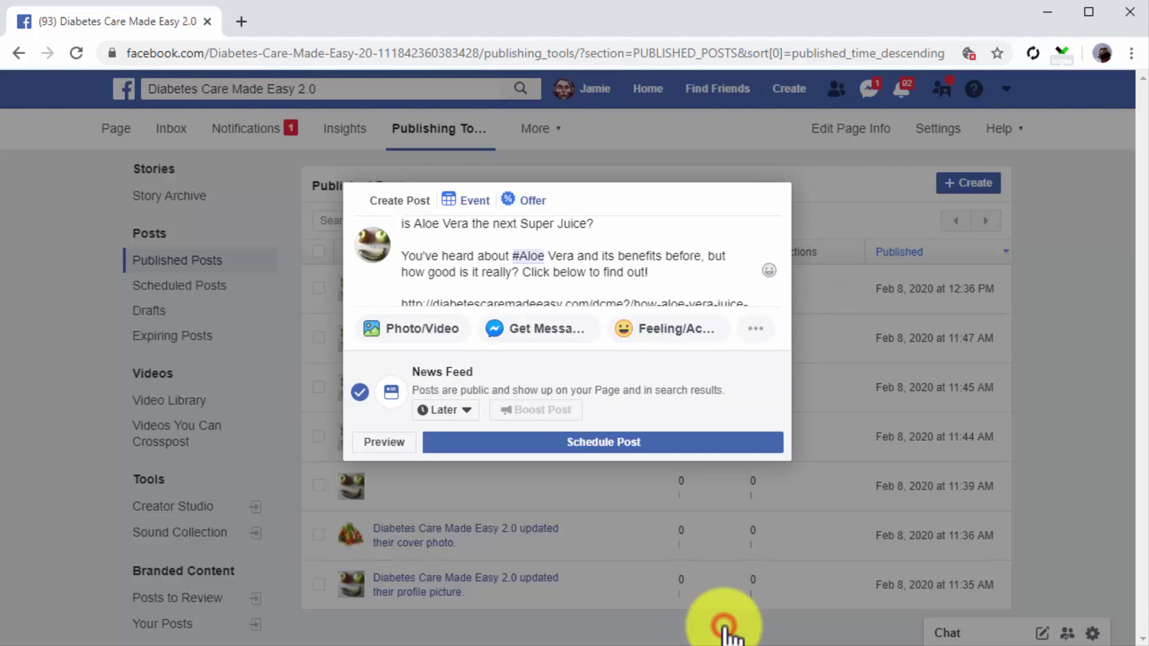
pyautogui.click(623, 448)
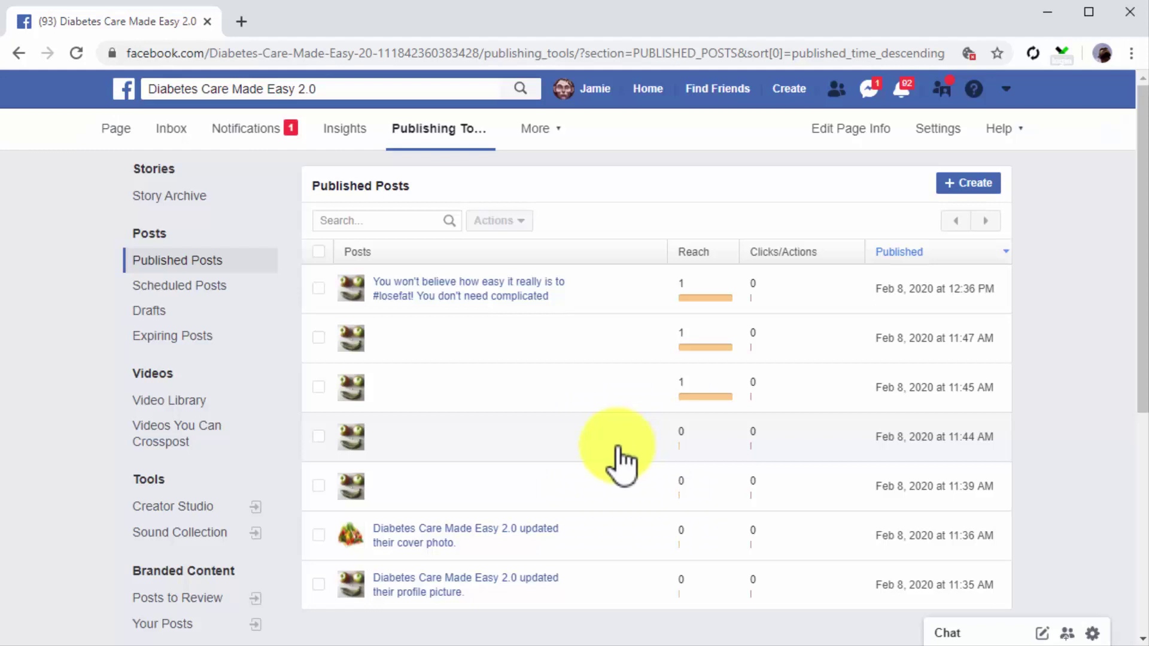
# Step: Check the Scheduled Posts list for the Aloe Vera post
pyautogui.click(216, 293)
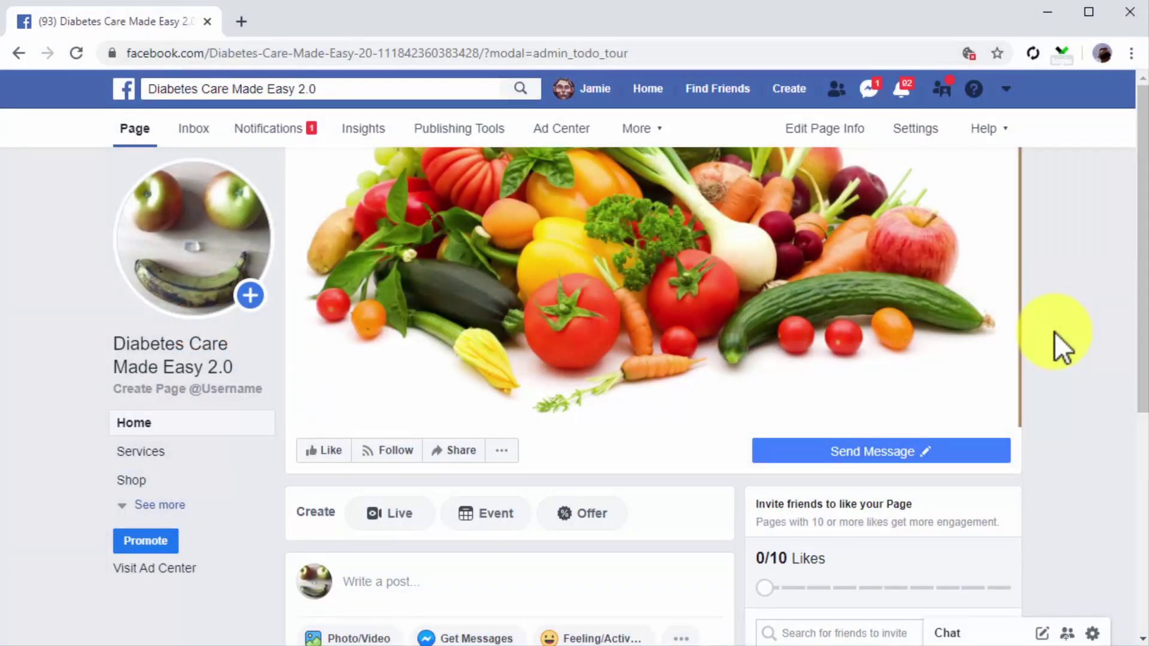
# Step: Start a Live broadcast from the Page, set to stream through external software
pyautogui.click(410, 520)
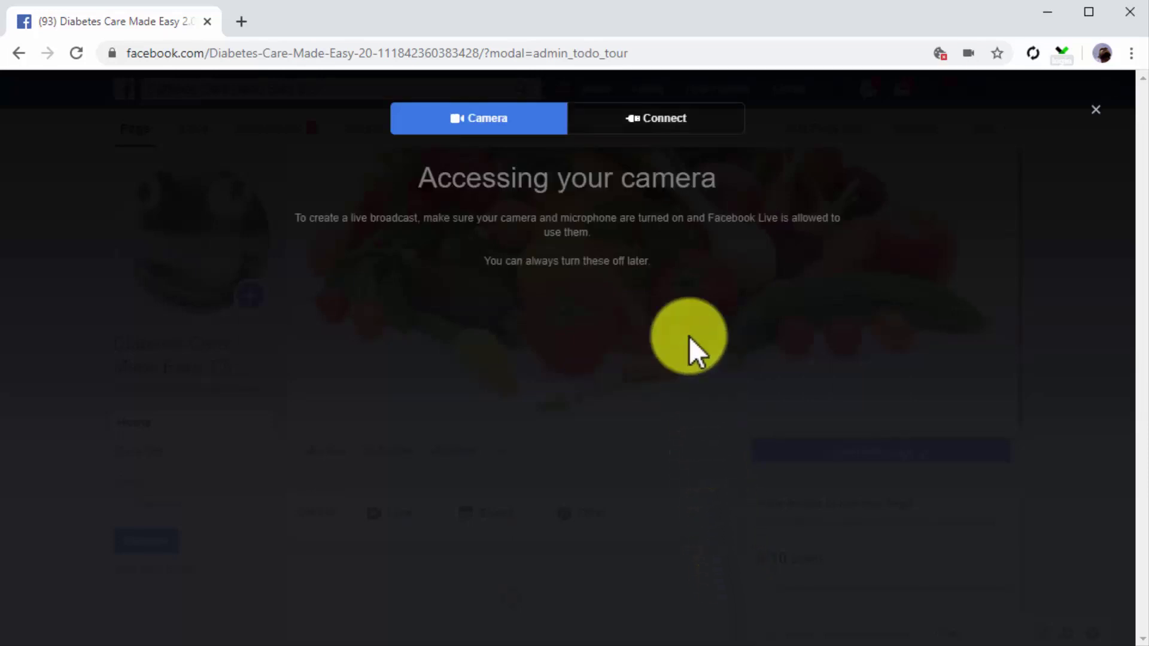
pyautogui.click(657, 124)
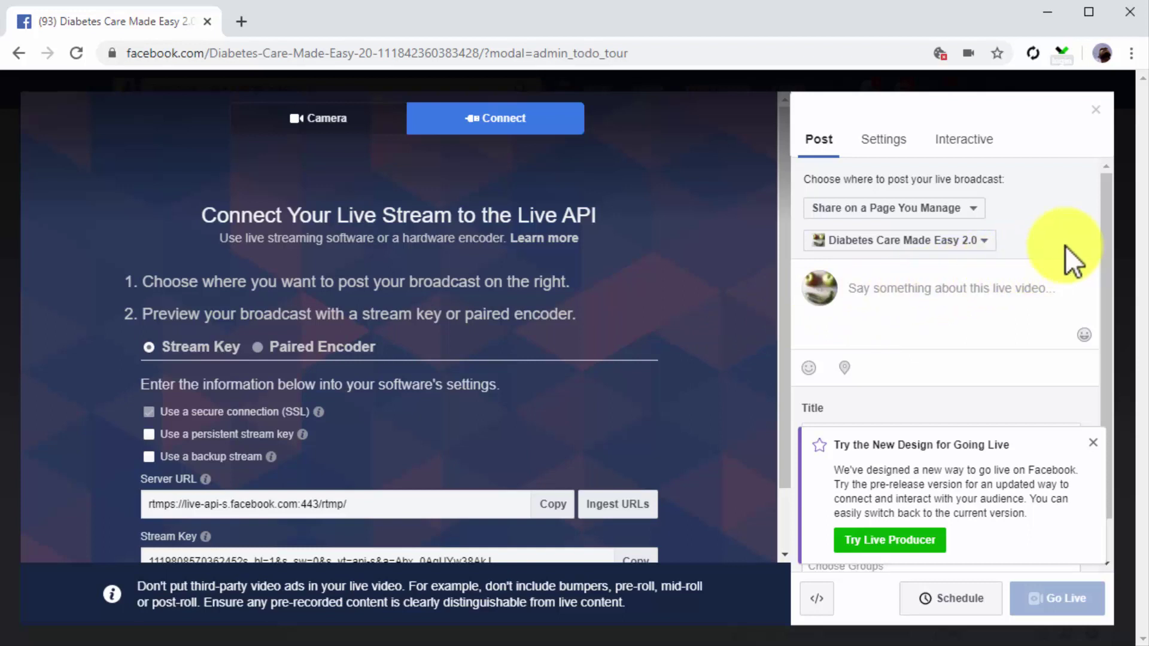
# Step: Keep the broadcast posting to the Diabetes Care Made Easy 2.0 Page
pyautogui.click(978, 208)
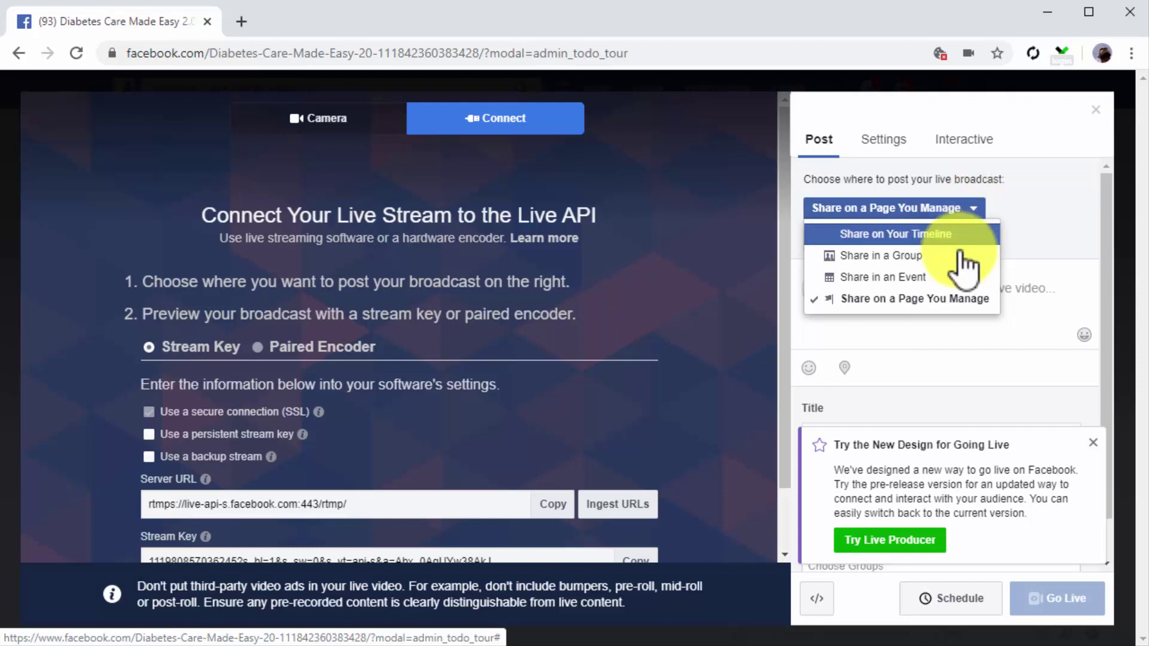
pyautogui.click(930, 298)
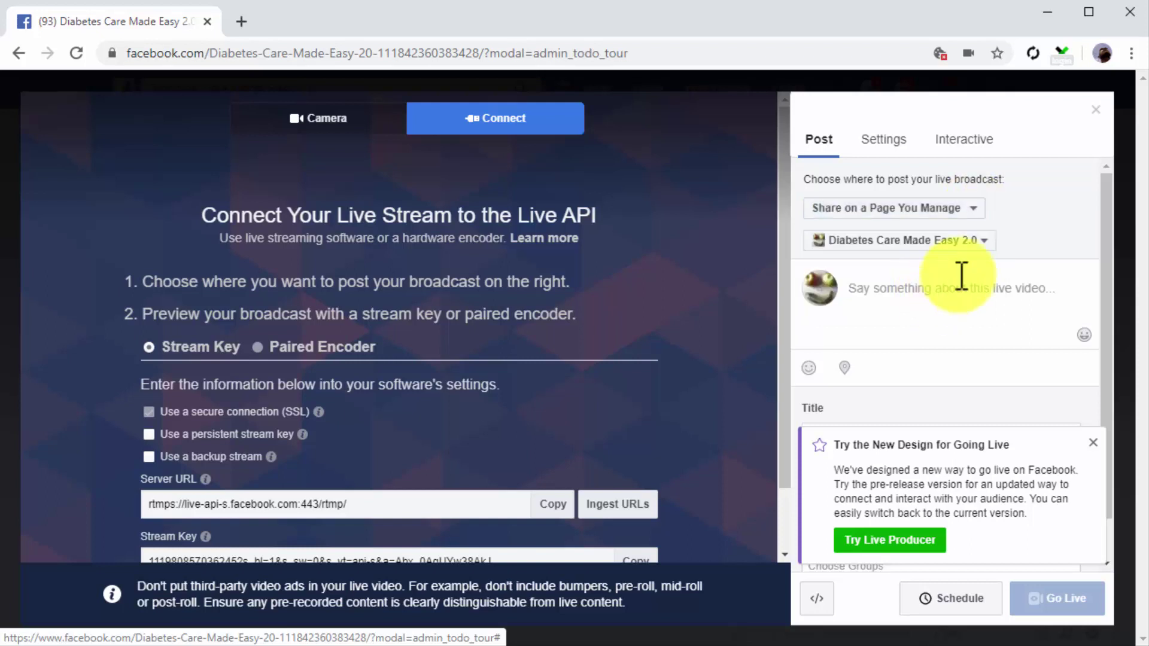
pyautogui.click(984, 240)
pyautogui.scroll(-3, 975, 269)
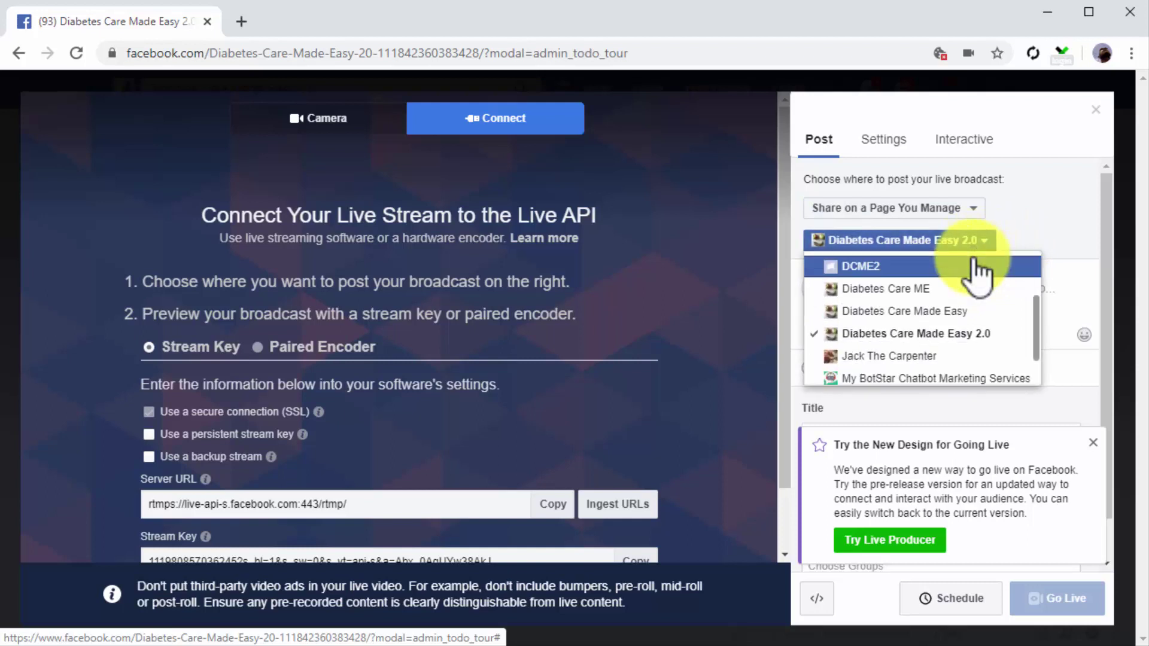
pyautogui.click(965, 333)
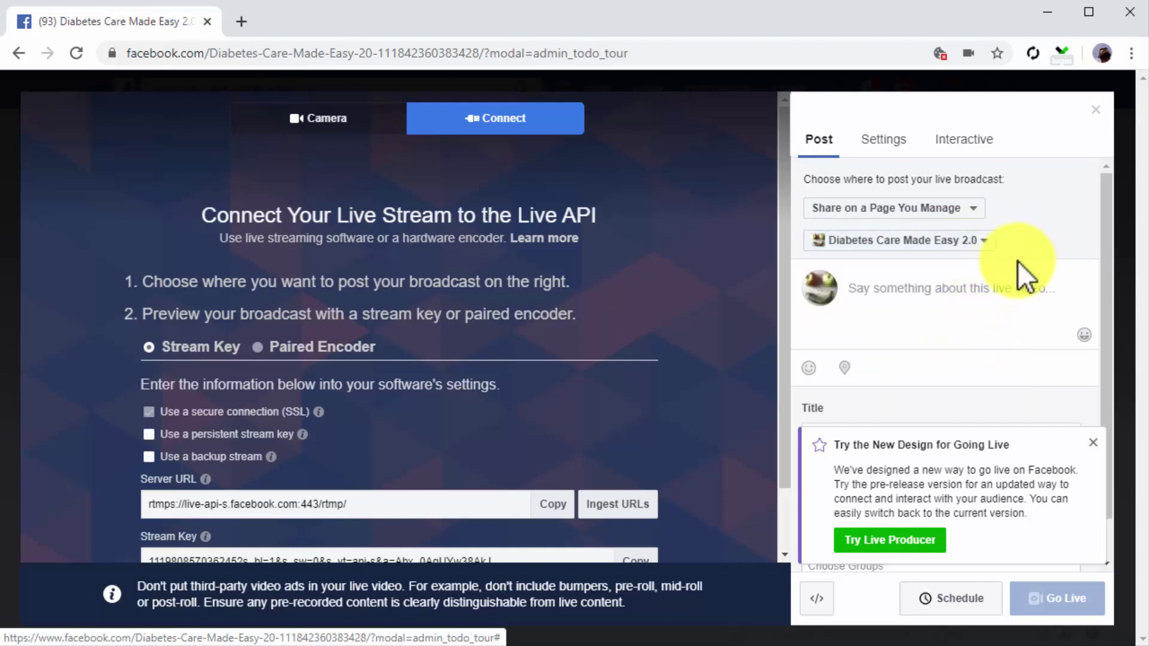
# Step: Paste the two-paragraph live video description and dismiss the Going Live design suggestion
pyautogui.click(1007, 290)
pyautogui.write("I recently stumbled upon a diabetes testing kit that hadn't tried before, and we are surprised to find a cheap diabetes testing kit that is such high quality.  So we are going to be doing a Care Touch Diabetes testing kit review on Facebook live.")
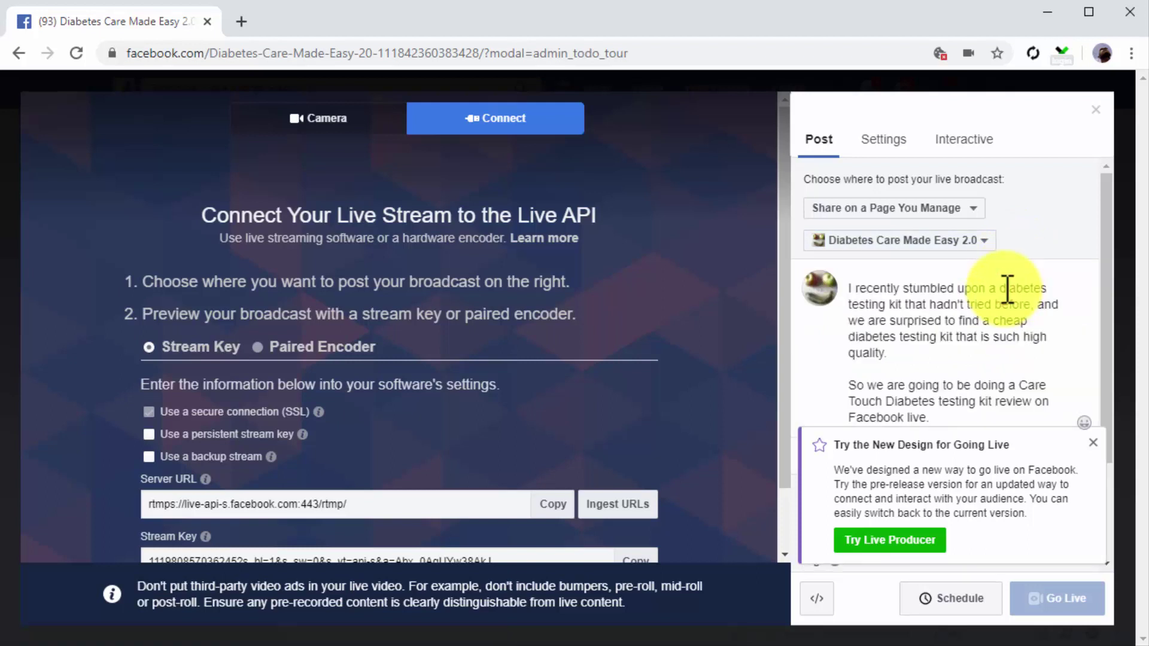
pyautogui.click(1093, 441)
# Step: Add the product-interest sentence and the Amazon product link to the description
pyautogui.click(1032, 422)
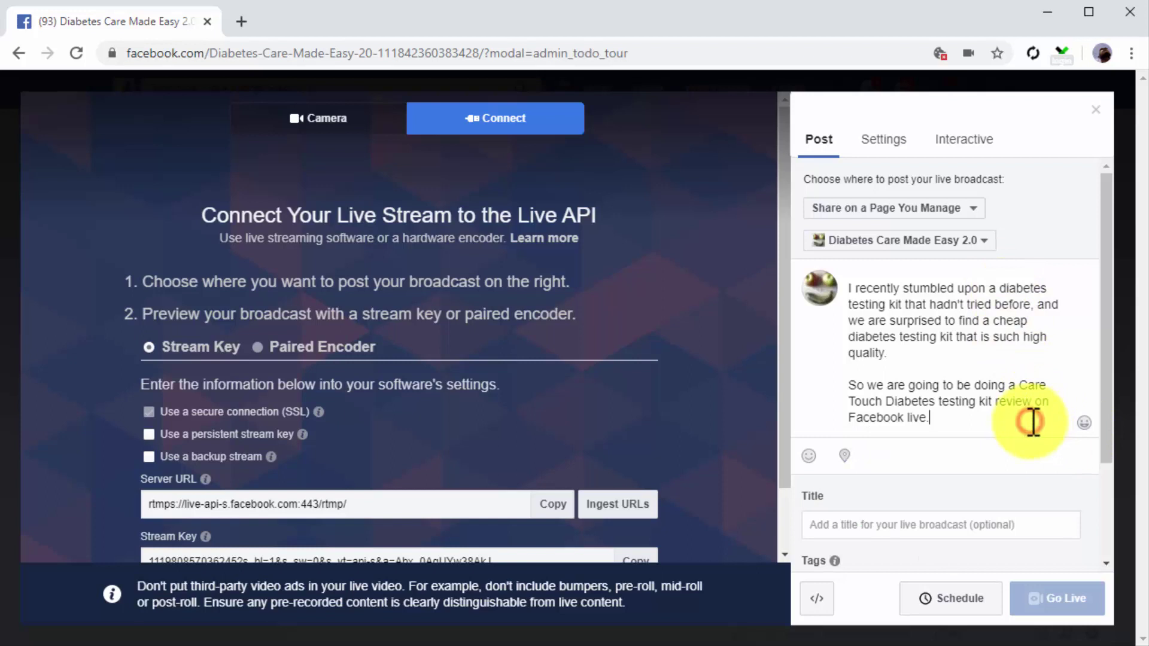
pyautogui.press('Return')
pyautogui.press('Return')
pyautogui.write('If you are interested in this product.,')
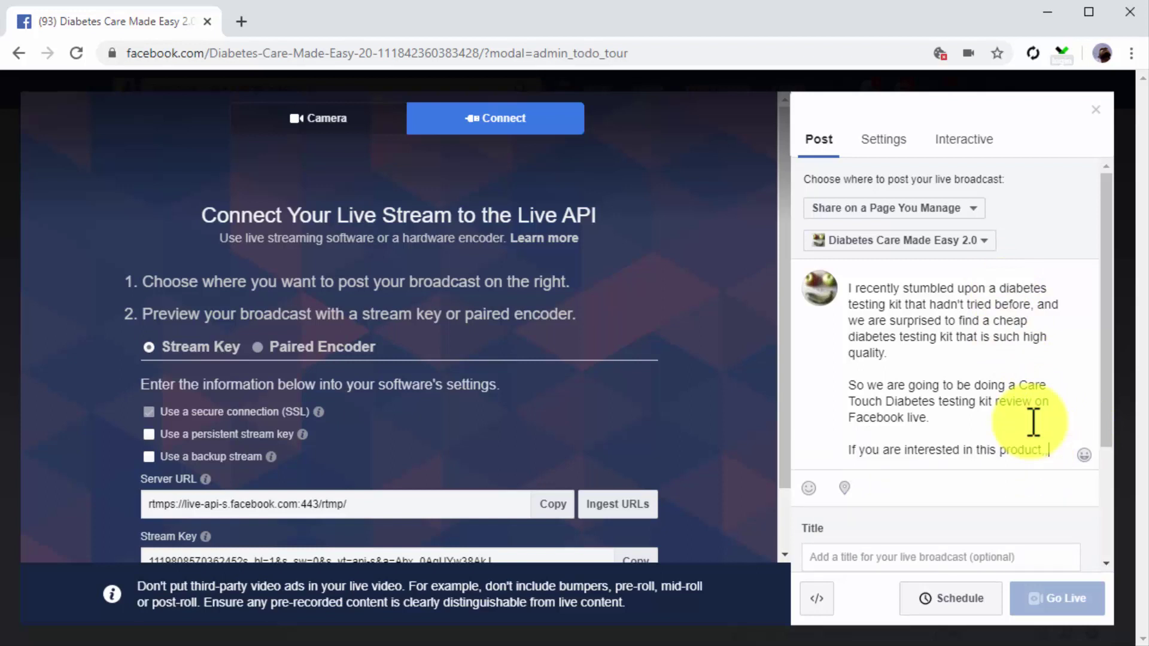
pyautogui.press('Return')
pyautogui.write('ma')
pyautogui.press('BackSpace')
pyautogui.press('BackSpace')
pyautogui.press('BackSpace')
pyautogui.press('BackSpace')
pyautogui.press('BackSpace')
pyautogui.write(',')
pyautogui.press('Return')
pyautogui.write('make sure')
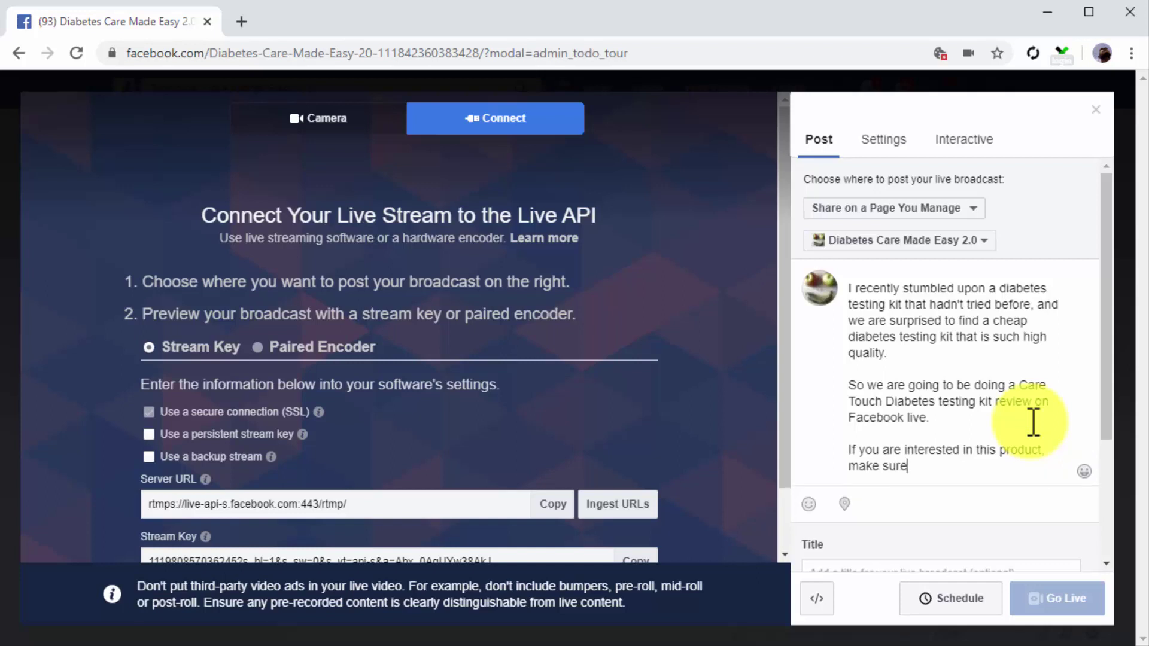
pyautogui.write('to check it out in the link below!')
pyautogui.press('Return')
pyautogui.press('Return')
pyautogui.write('https://amzn.to/2FubnLq')
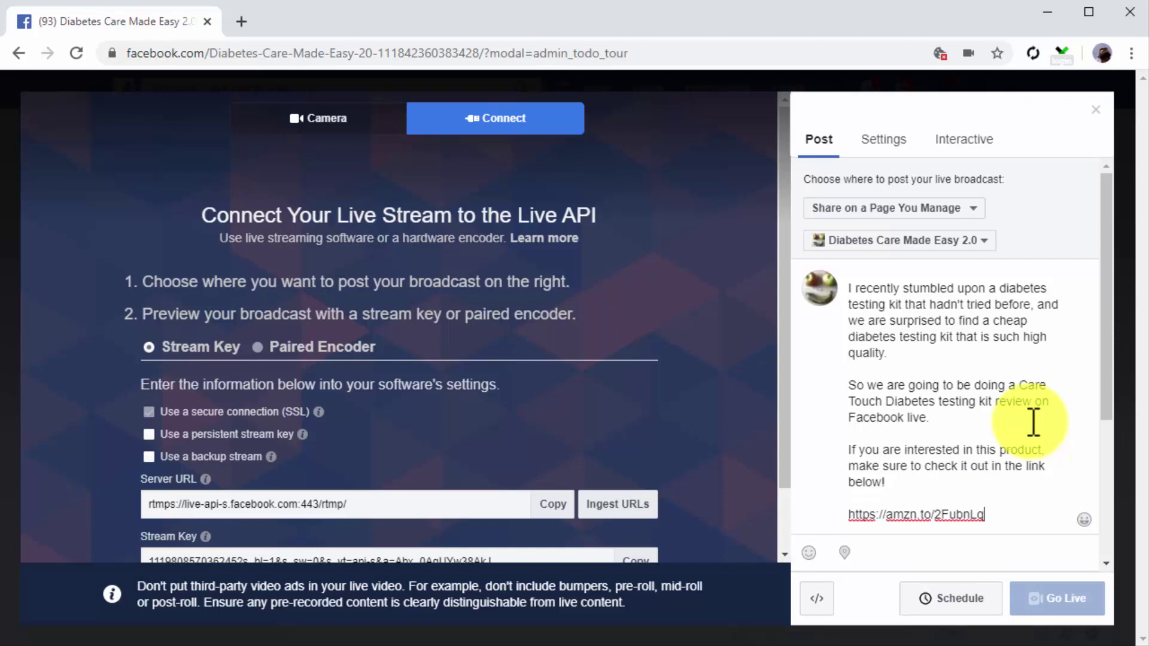
# Step: Title the broadcast 'Care Touch Diabetes Testing Kit Live Review' and tag it Diabetes (Type 2)
pyautogui.scroll(-4, 1034, 423)
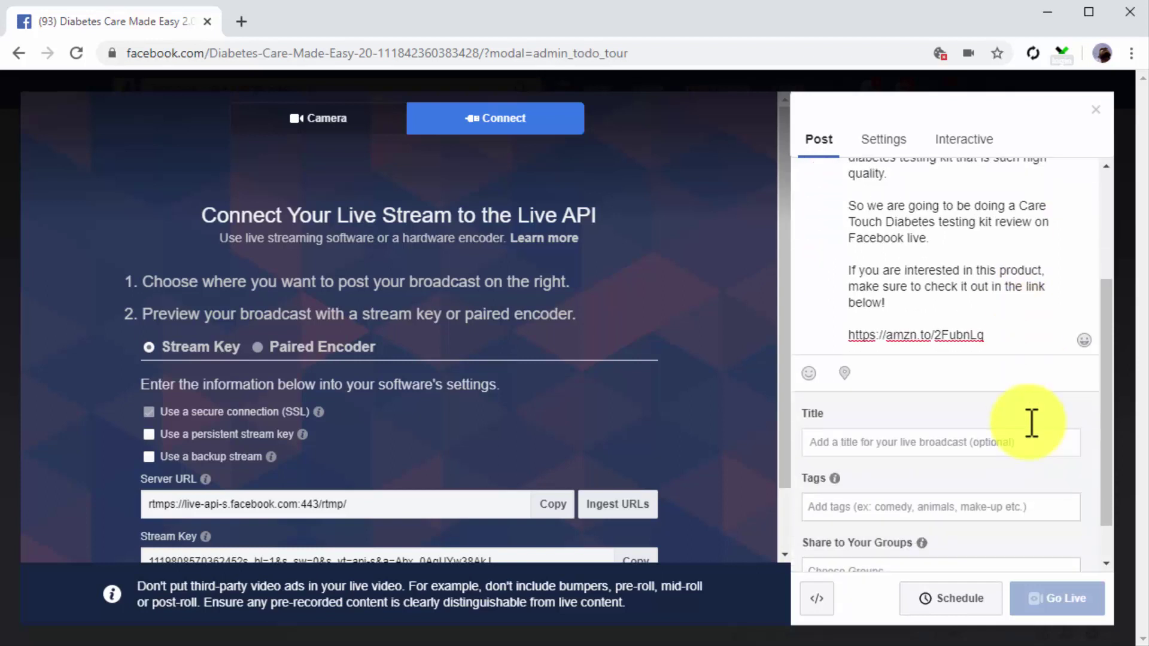
pyautogui.click(1014, 394)
pyautogui.write('Care Touch Diabetes Testing Kit Live Review')
pyautogui.click(979, 457)
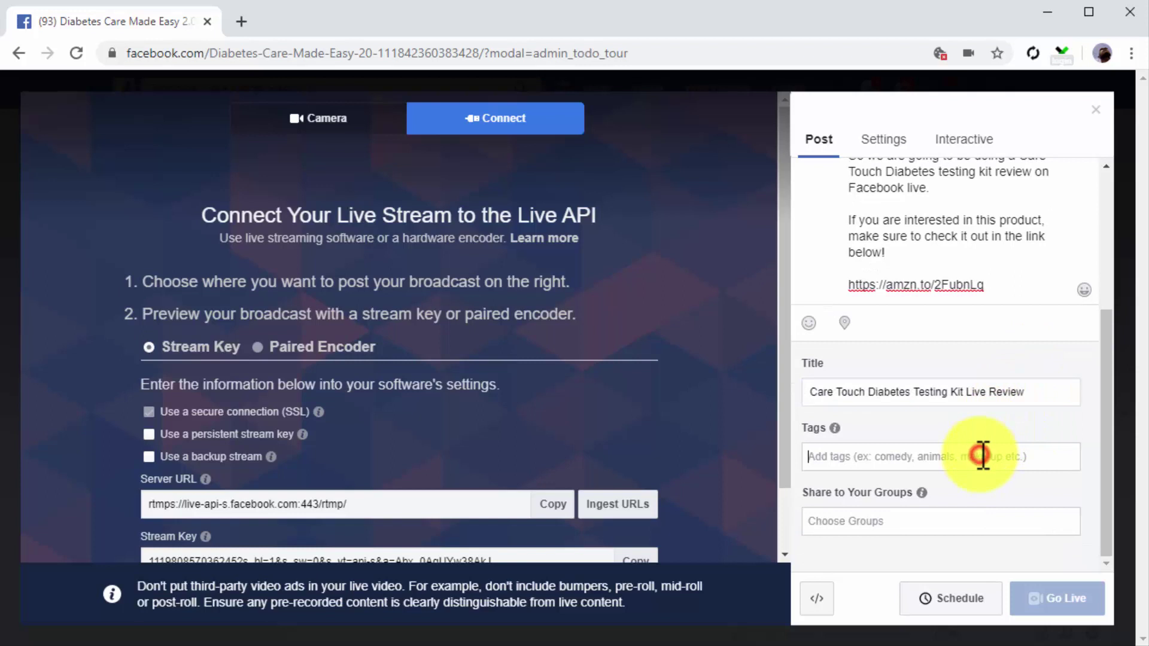
pyautogui.write('diabete')
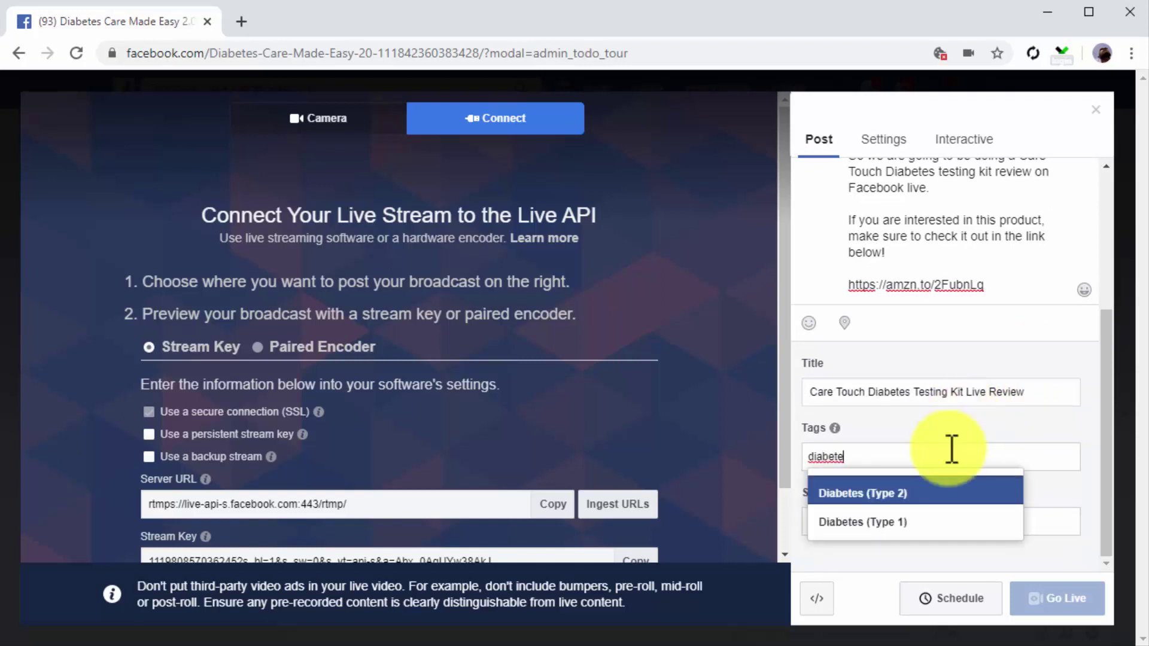
pyautogui.click(929, 493)
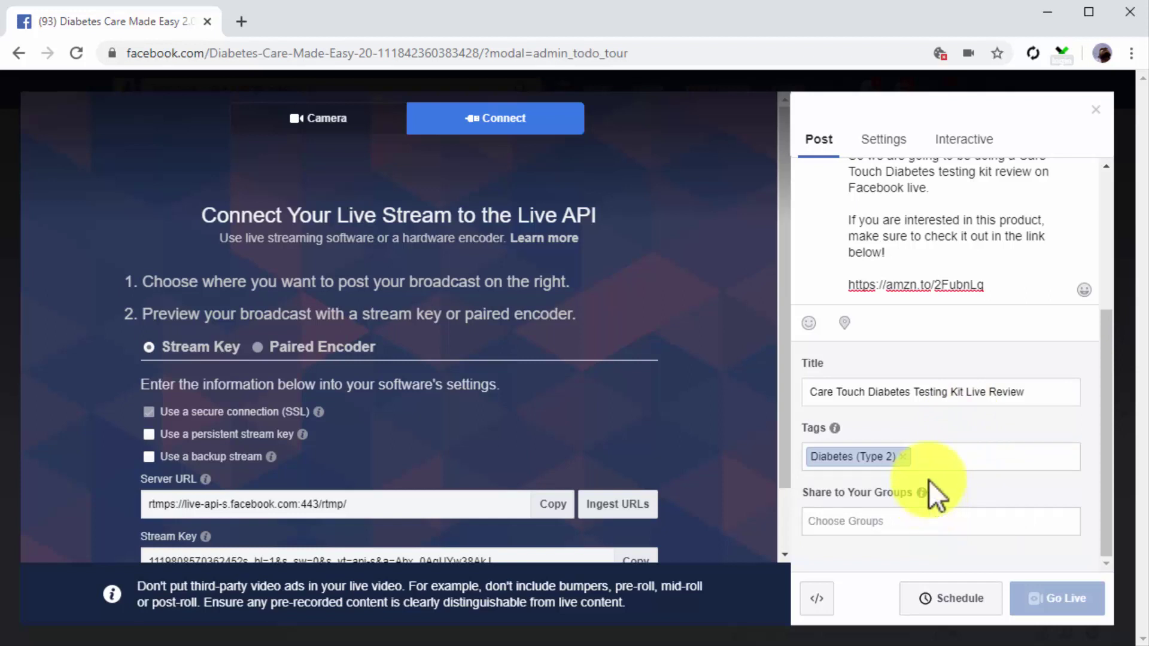
# Step: Turn on crossposting to the Diabetes Care ME and Diabetes Care Made Easy Pages
pyautogui.click(905, 146)
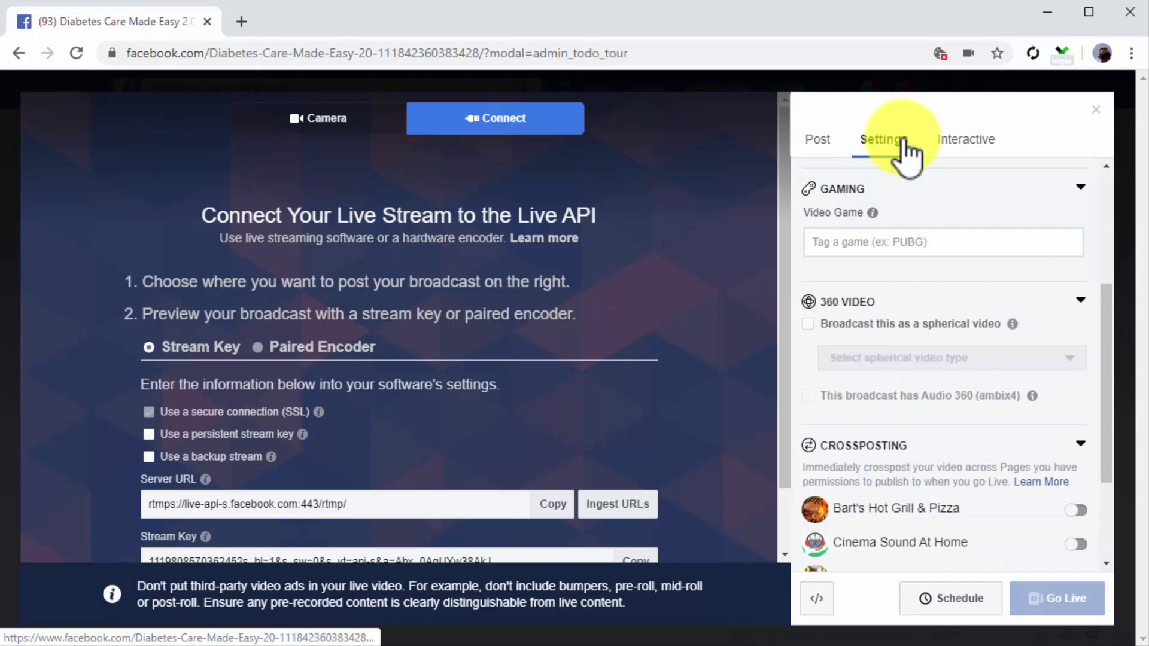
pyautogui.scroll(4, 943, 207)
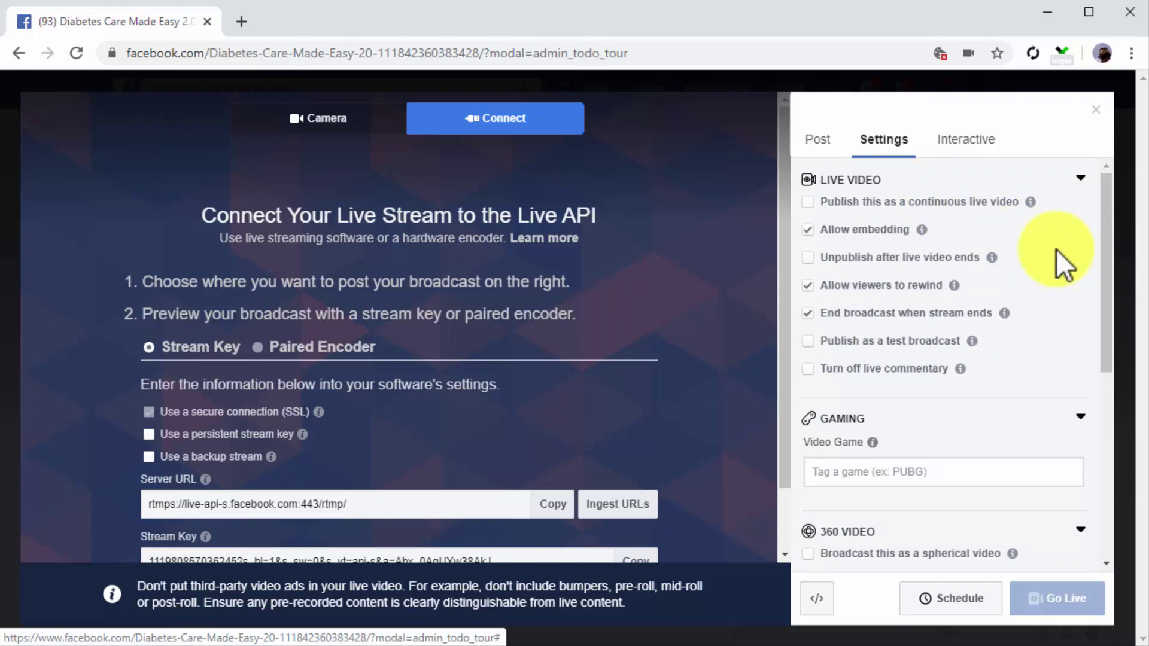
pyautogui.scroll(-6, 1057, 249)
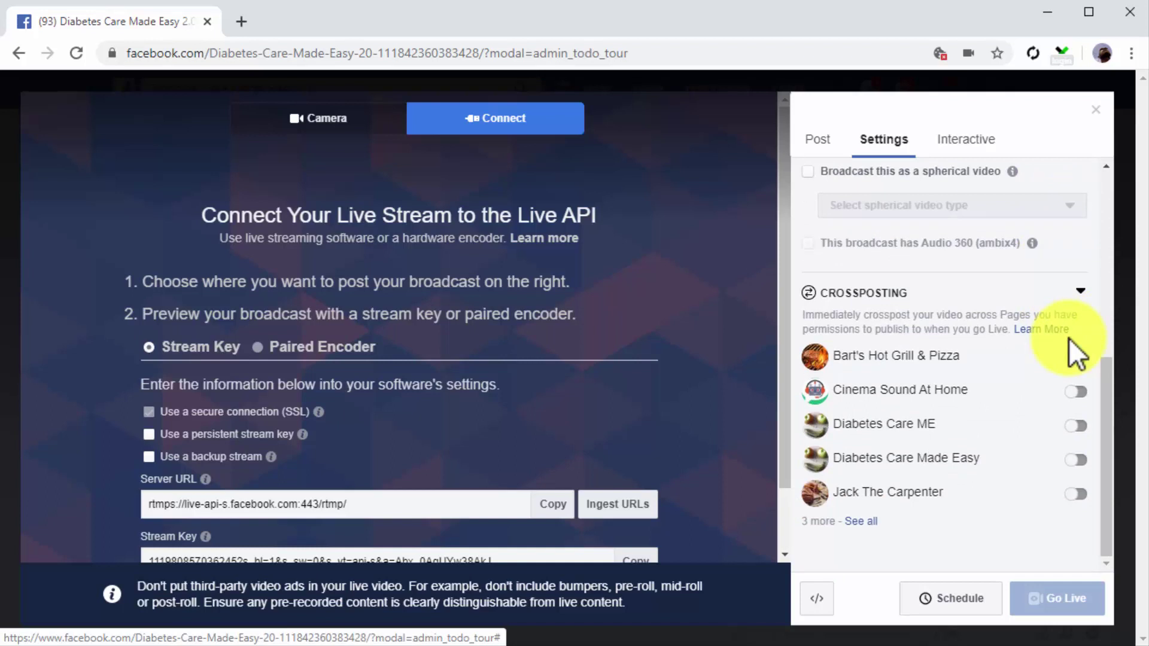
pyautogui.click(1074, 428)
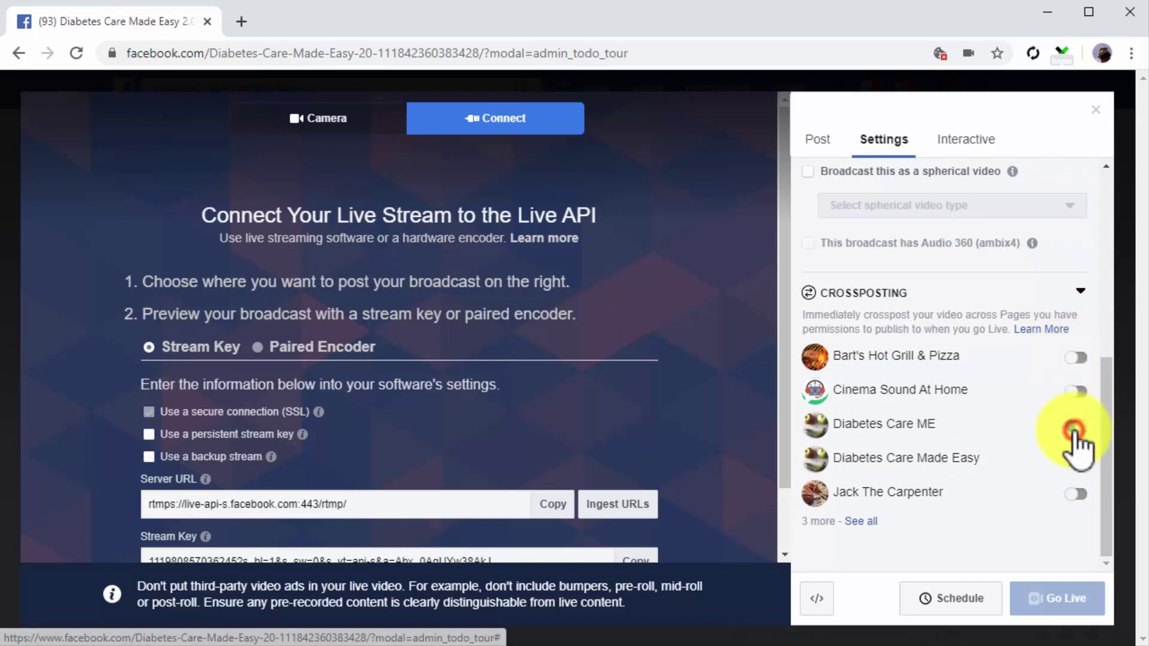
pyautogui.click(1075, 459)
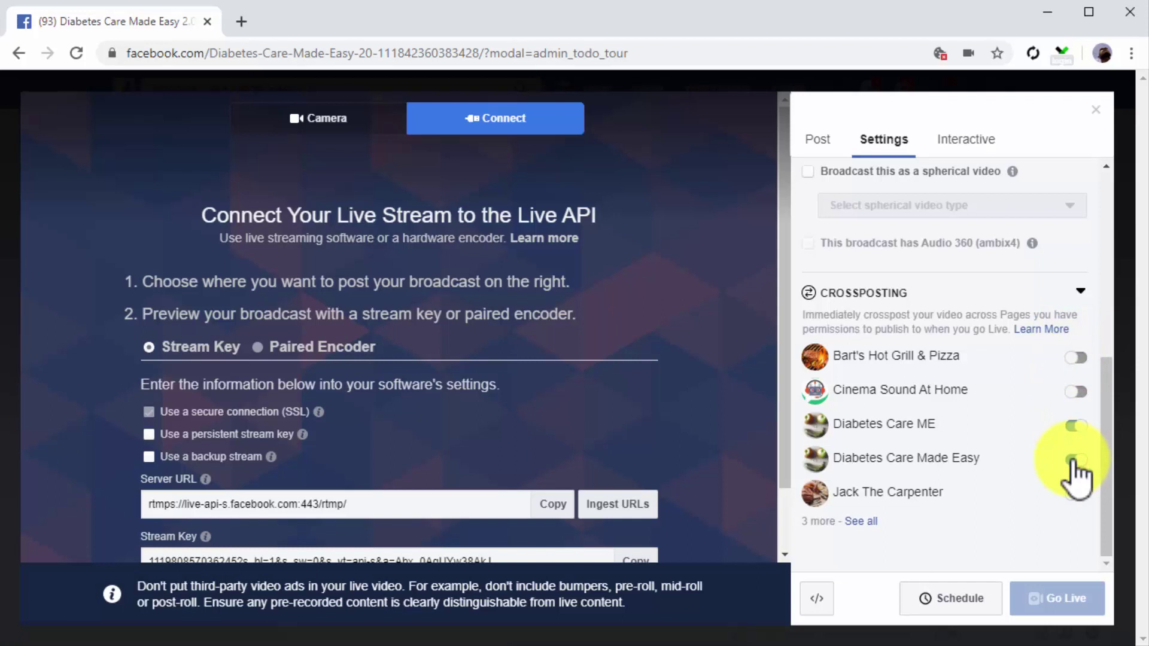
pyautogui.click(978, 150)
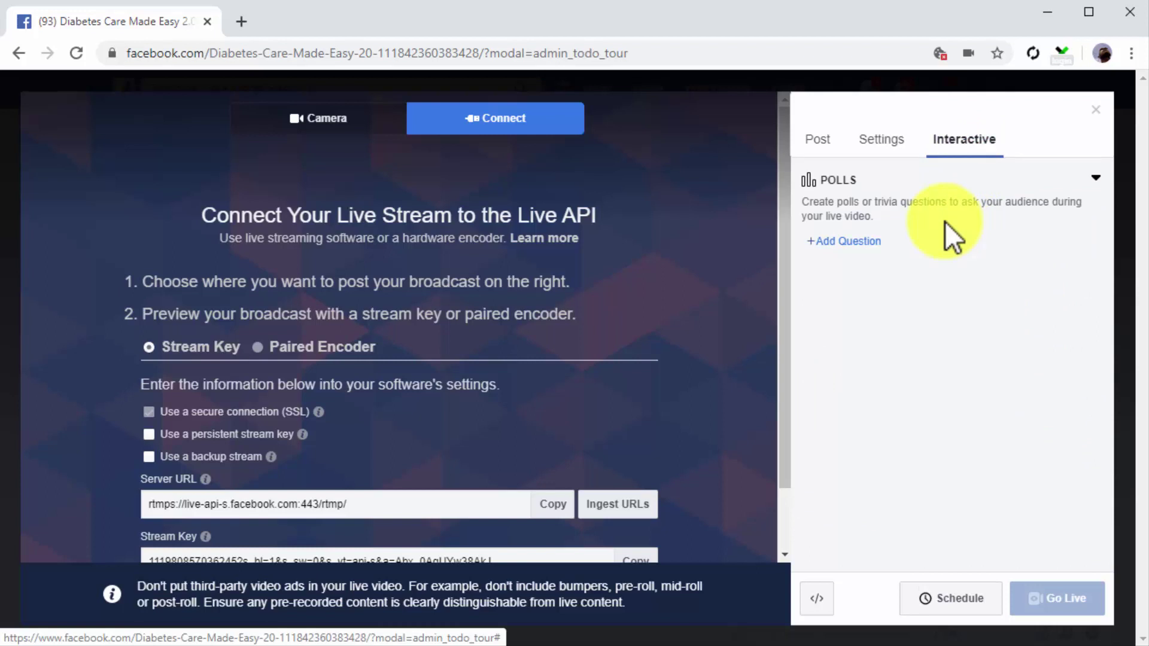
# Step: Save a poll 'What's your favorite testing kit?' with answers EasyTouch, Care Touch and Other
pyautogui.click(866, 242)
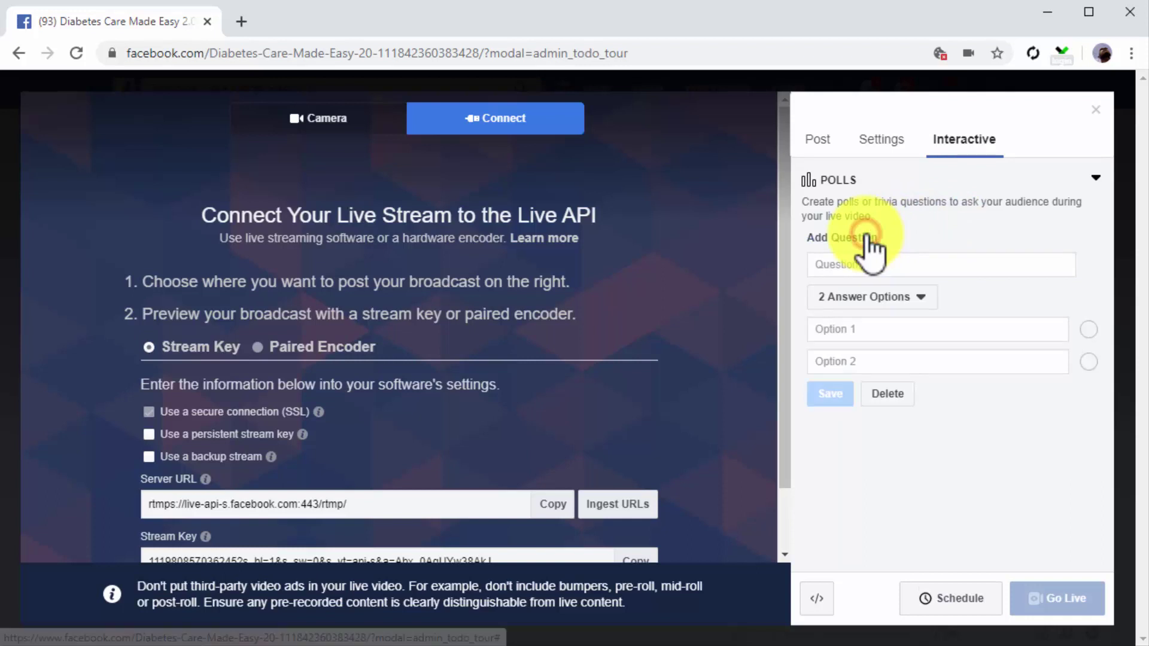
pyautogui.click(875, 264)
pyautogui.write("What's your favorite testing kit?")
pyautogui.click(915, 298)
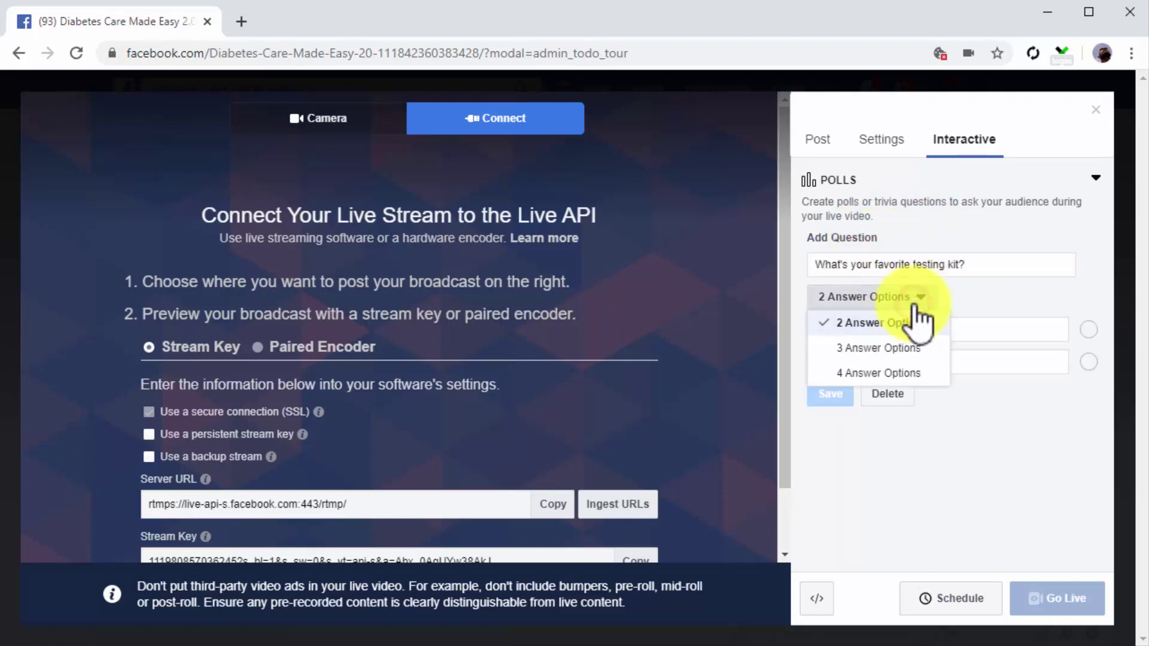
pyautogui.click(898, 349)
pyautogui.click(883, 339)
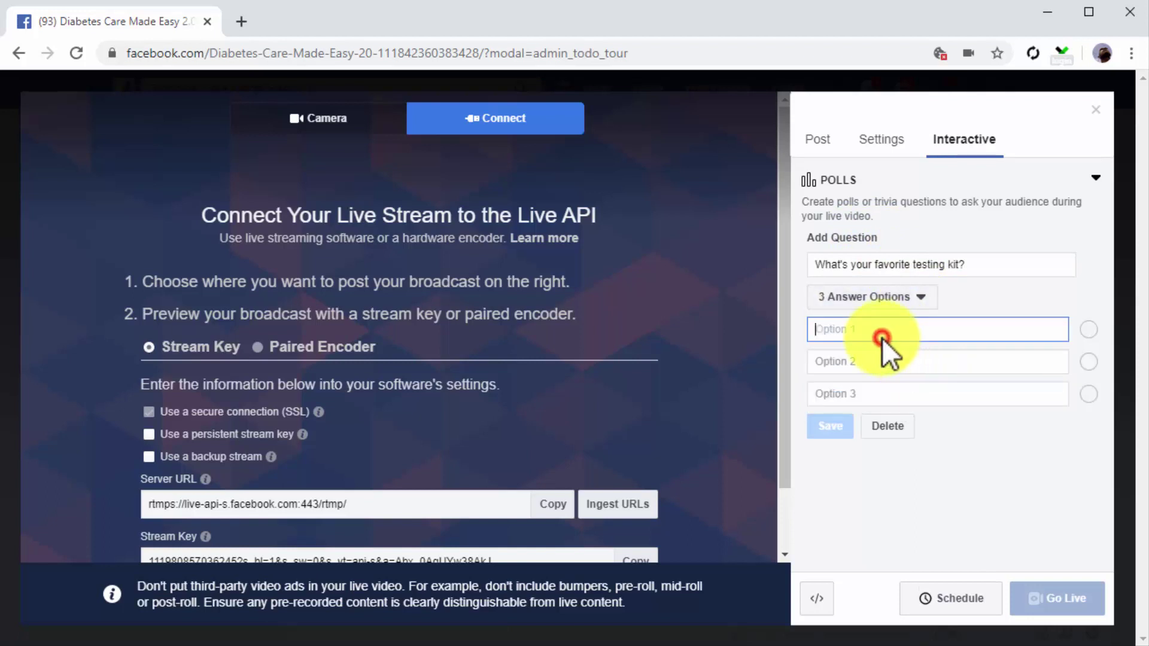
pyautogui.write('EasyTouch')
pyautogui.click(871, 358)
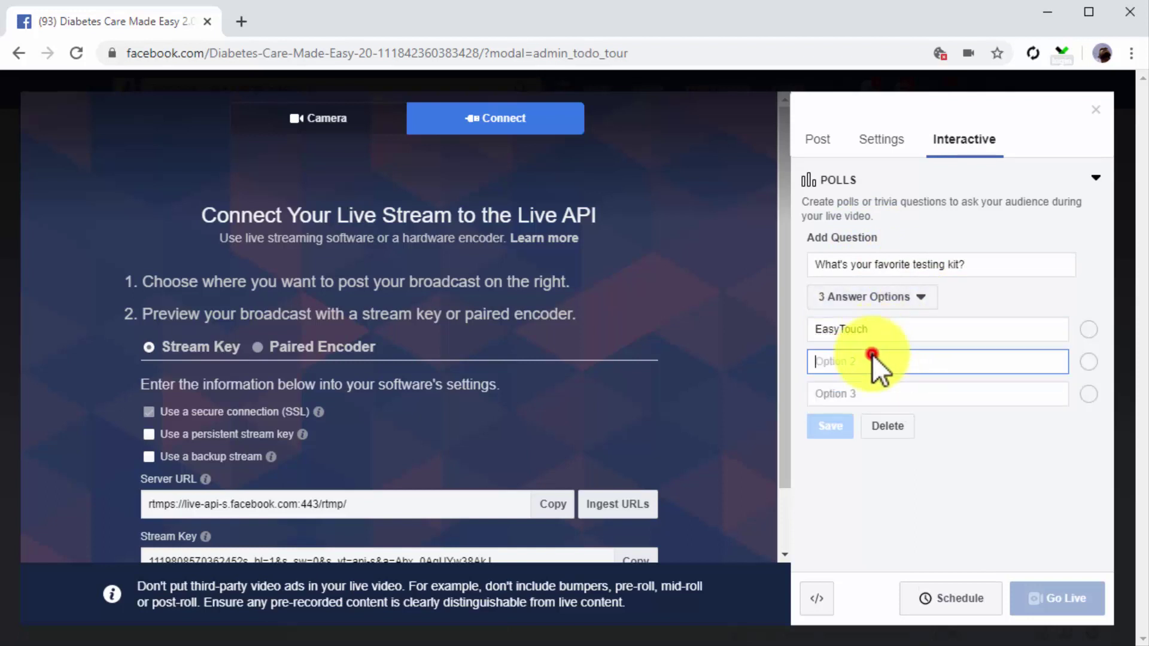
pyautogui.write('care')
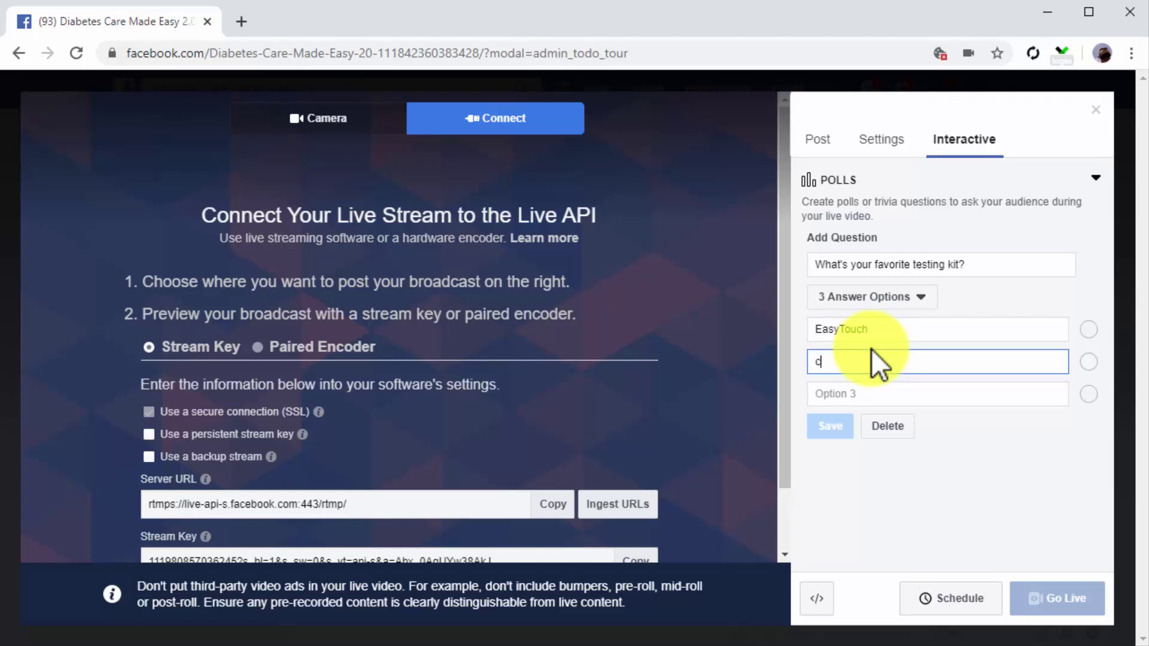
pyautogui.click(882, 390)
pyautogui.write('Other')
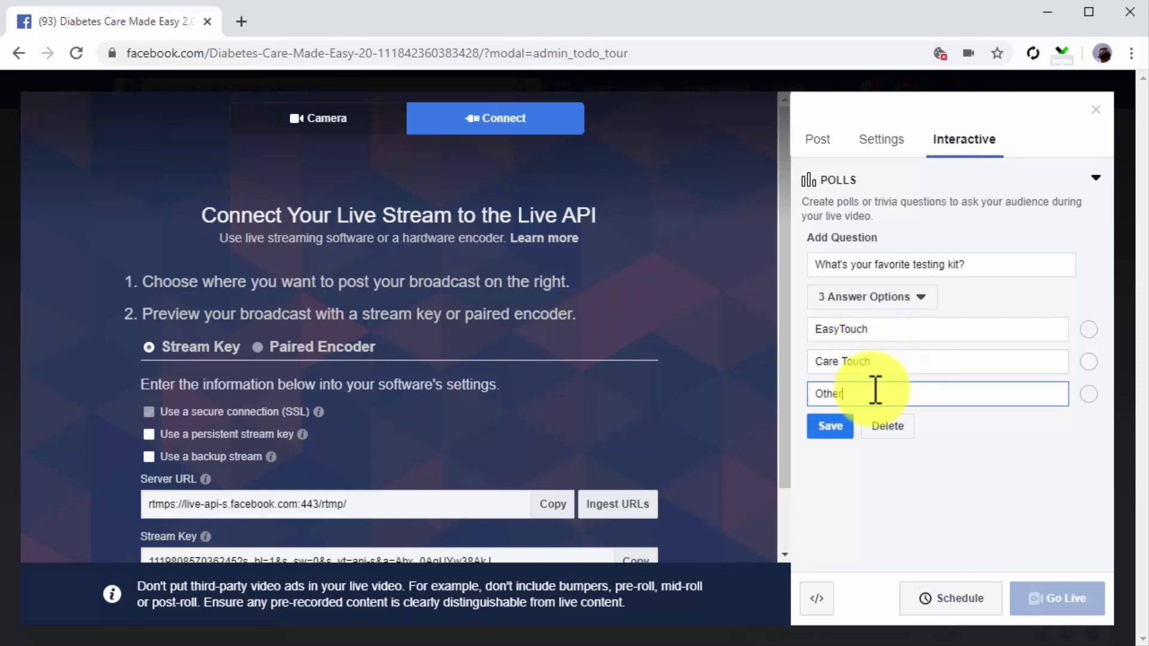
pyautogui.click(831, 426)
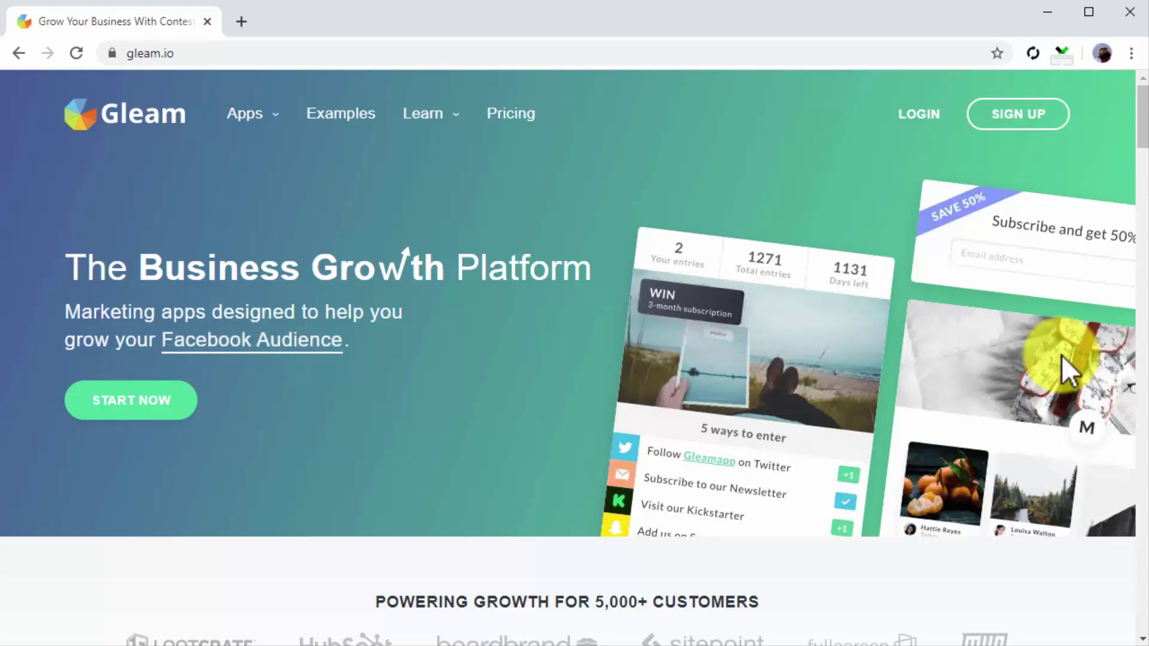
# Step: Log in to Gleam and start a new competition for the Diabetes Care Made Easy site
pyautogui.click(1006, 114)
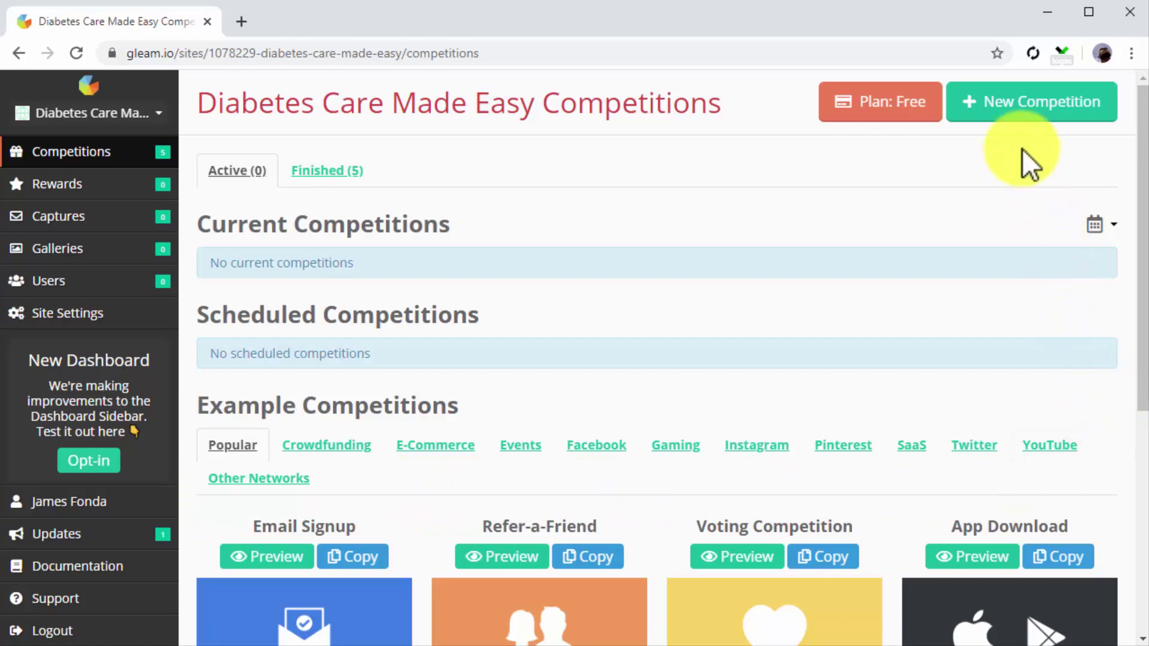
pyautogui.click(1014, 118)
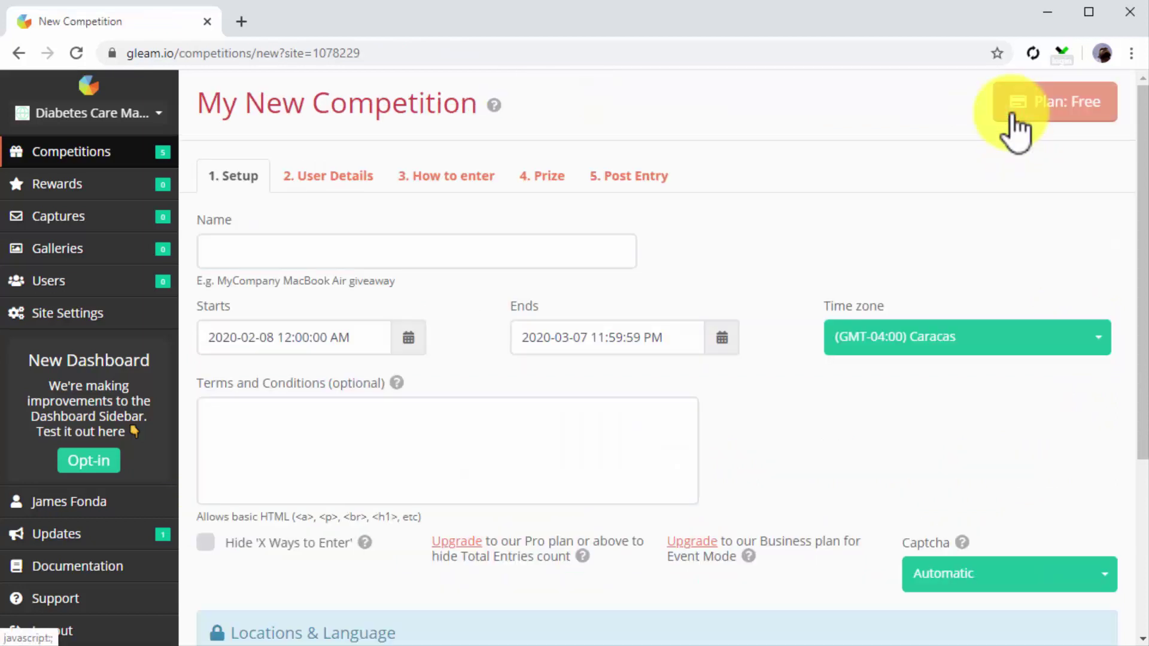
# Step: Name the competition 'EasyTouch Diabetes Testing Kit Facebook Giveaway', running 2020-02-14 to 2020-03-28, Eastern Time
pyautogui.click(615, 265)
pyautogui.write('EasyTouch Diabetes Testing Kit Facebook Giveaway')
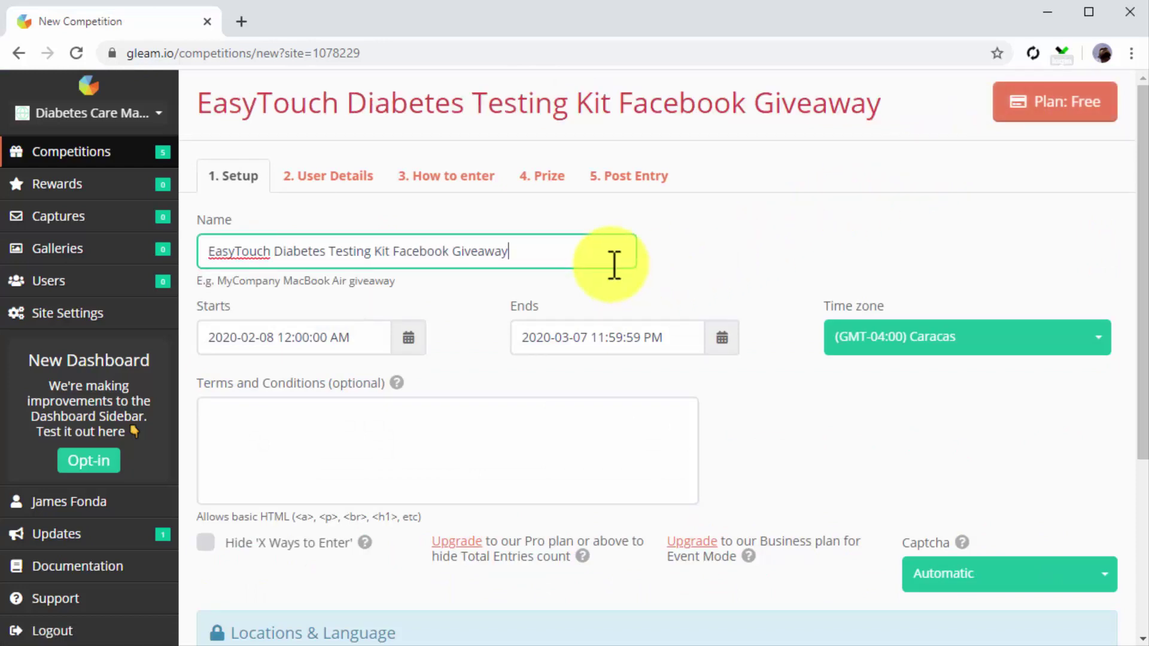
pyautogui.click(379, 331)
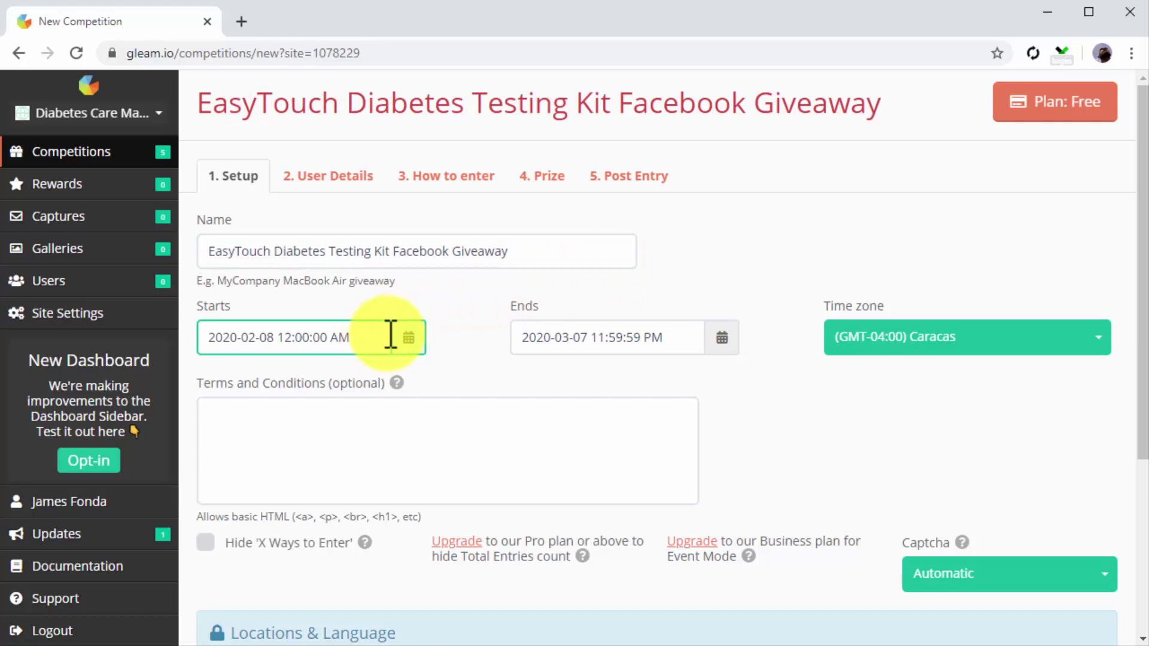
pyautogui.click(404, 339)
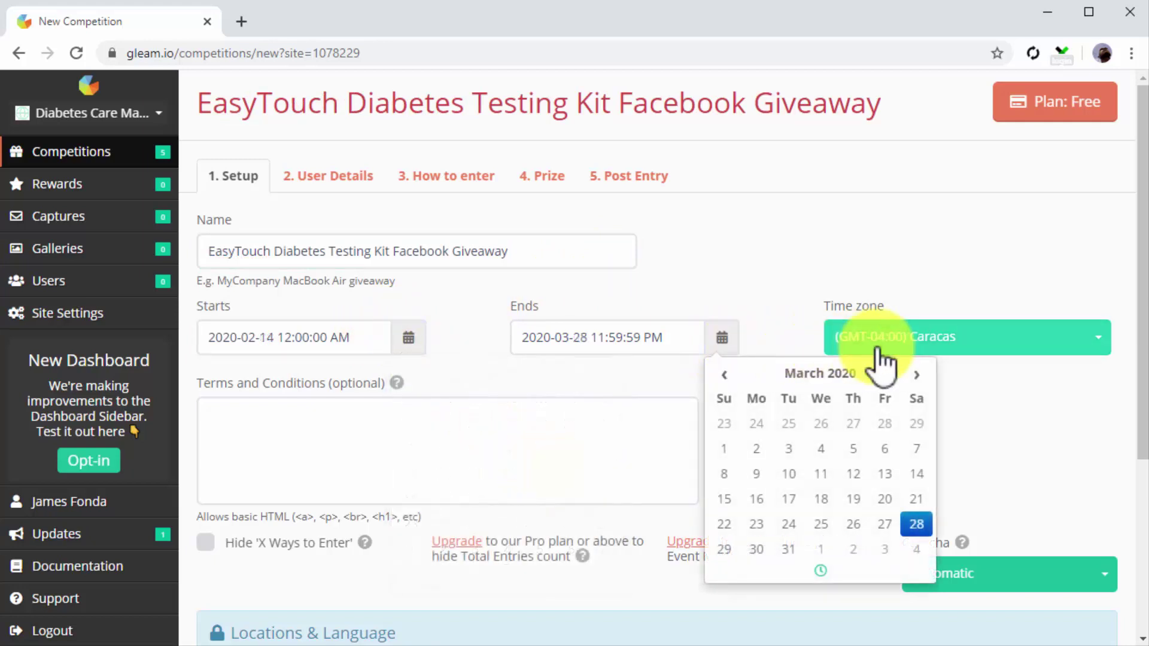
pyautogui.click(1045, 347)
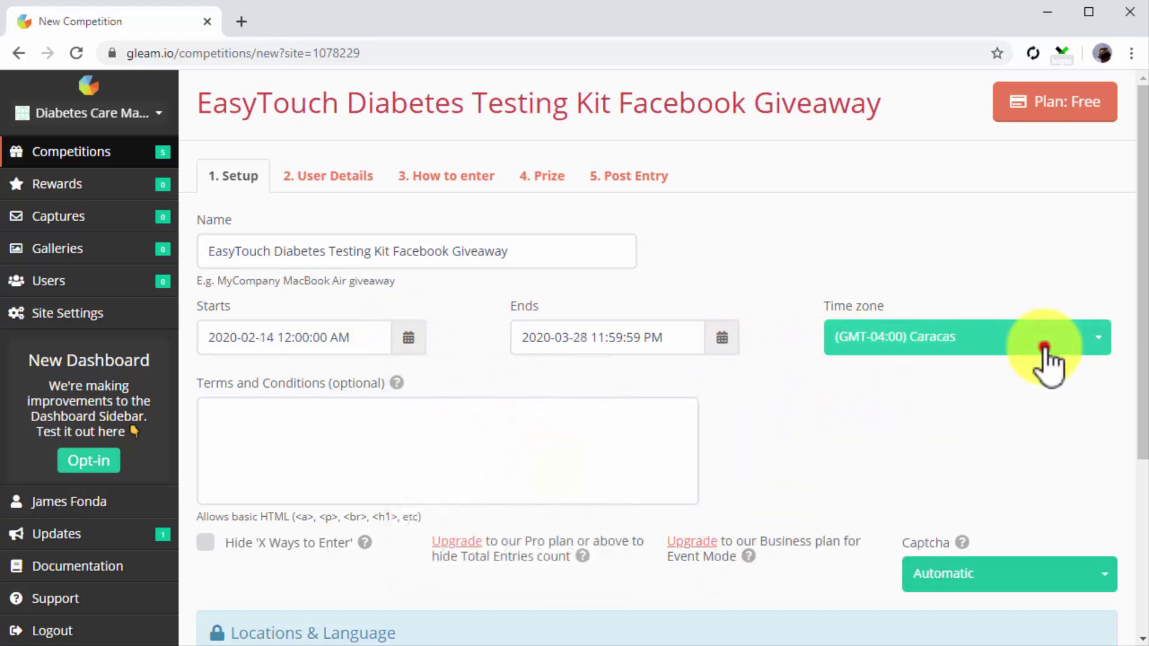
pyautogui.scroll(3, 1017, 419)
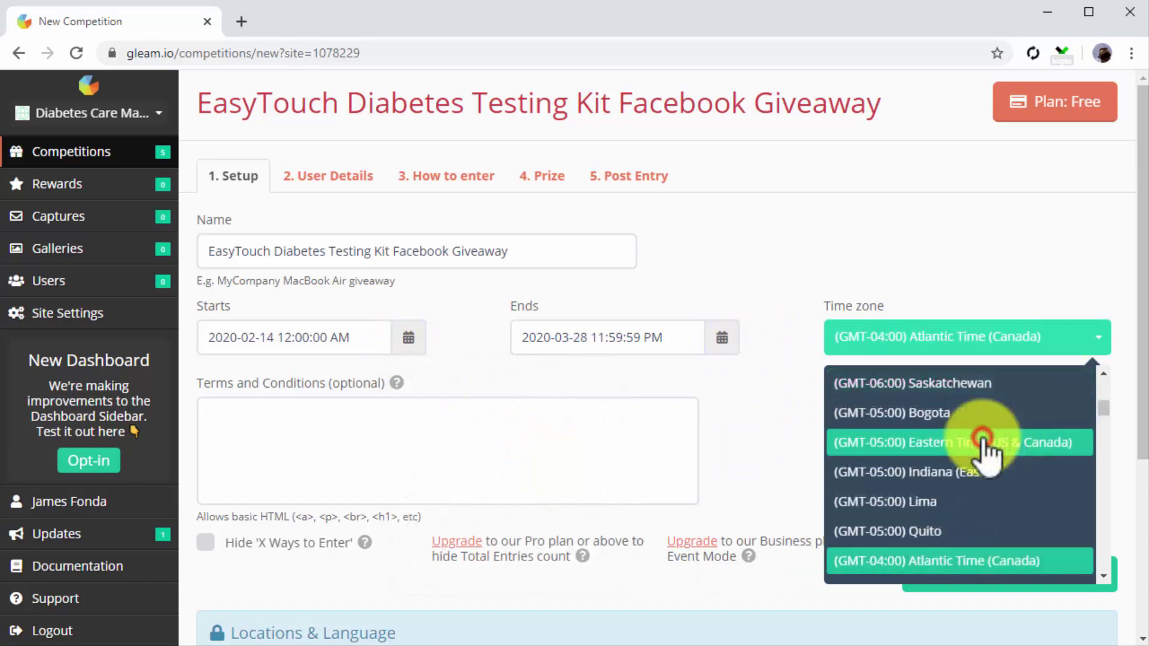
pyautogui.click(985, 443)
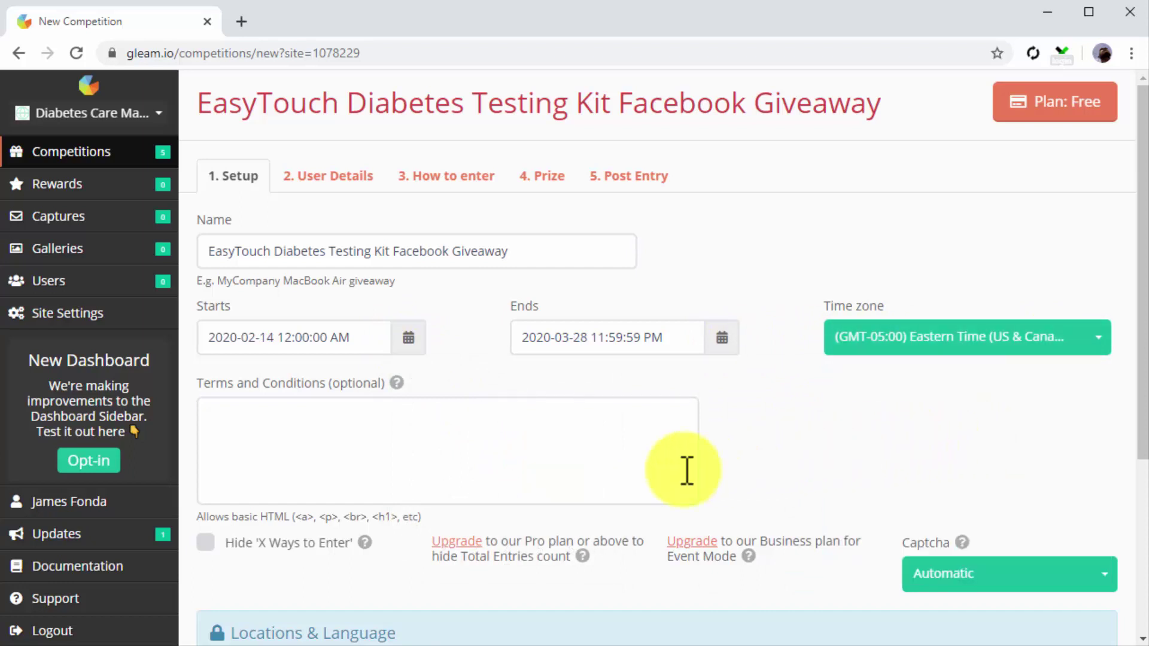
# Step: Fill in the terms and conditions ending 'Void where prohibited.' and set Captcha to Always require
pyautogui.click(644, 474)
pyautogui.write('No purchase necessary. Open Worldwide.')
pyautogui.write('Void where prohibited.')
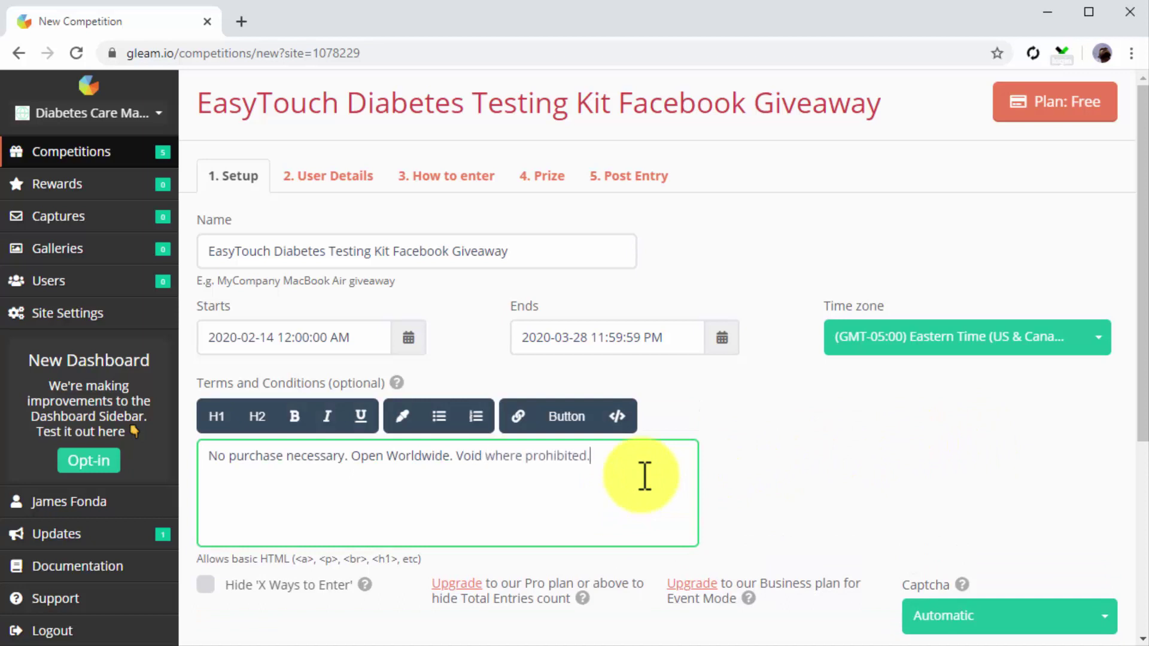
pyautogui.scroll(-3, 645, 477)
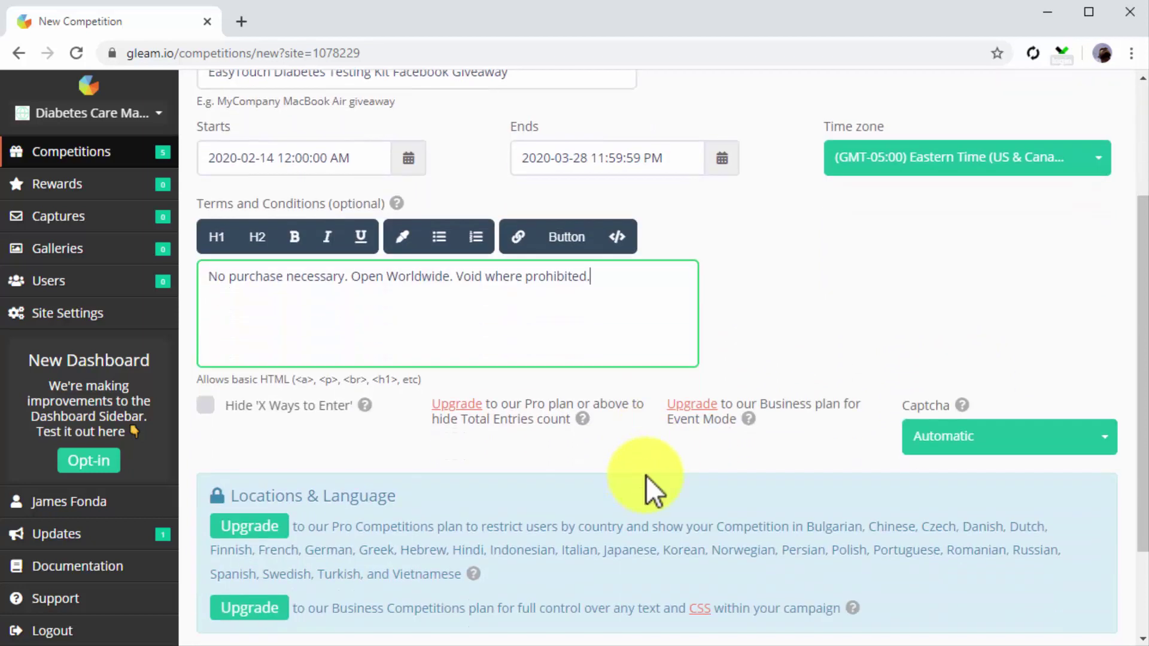
pyautogui.click(1029, 455)
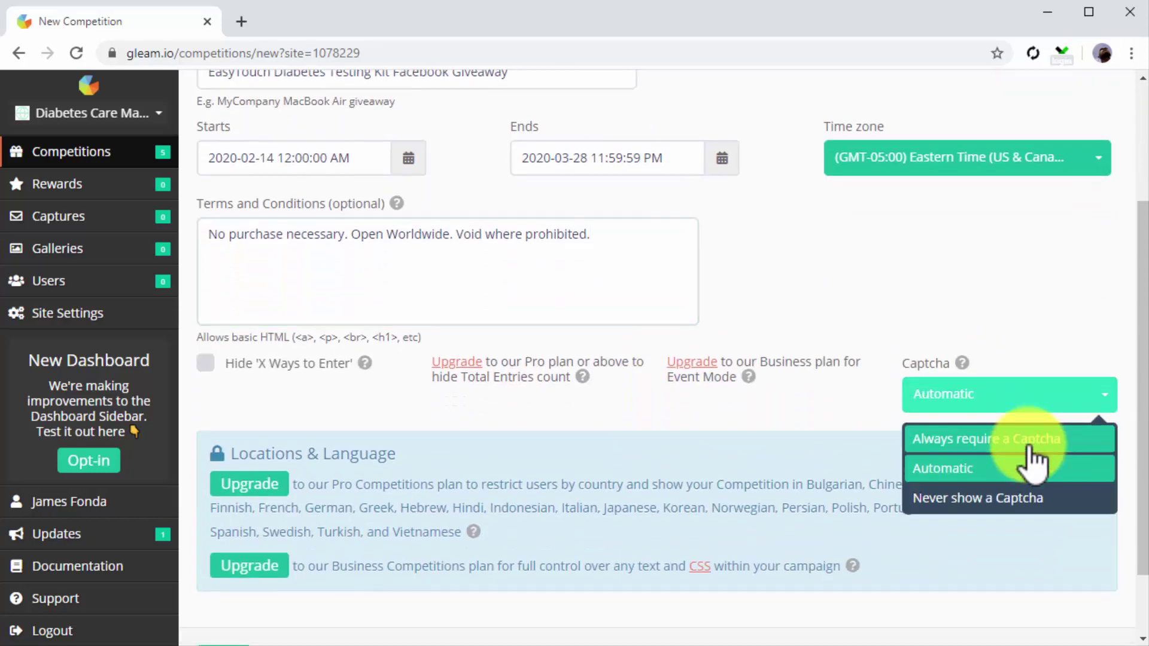
pyautogui.click(1030, 446)
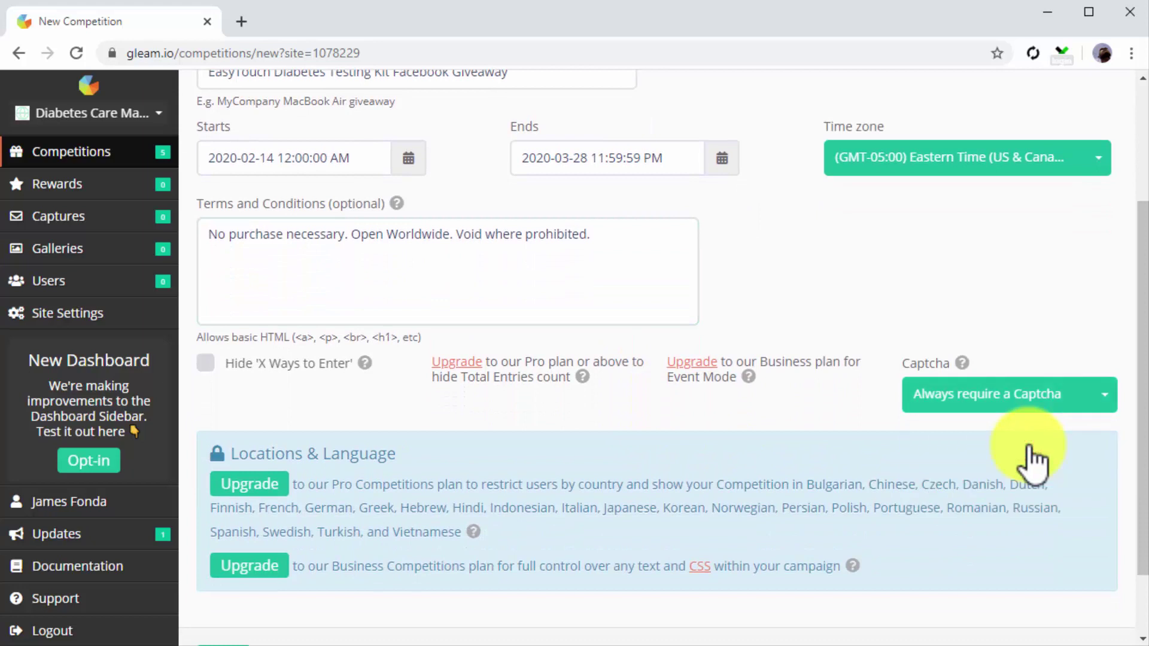
pyautogui.scroll(3, 1029, 445)
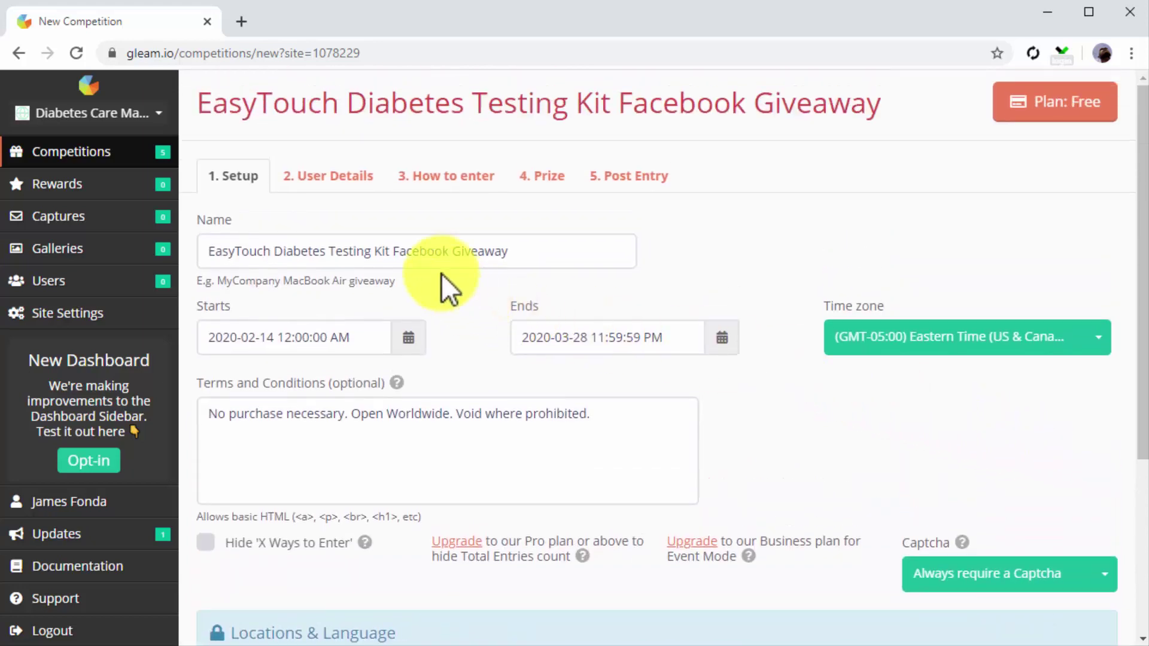
# Step: Set the User Details minimum age to the 18+ Required Checkbox
pyautogui.click(354, 190)
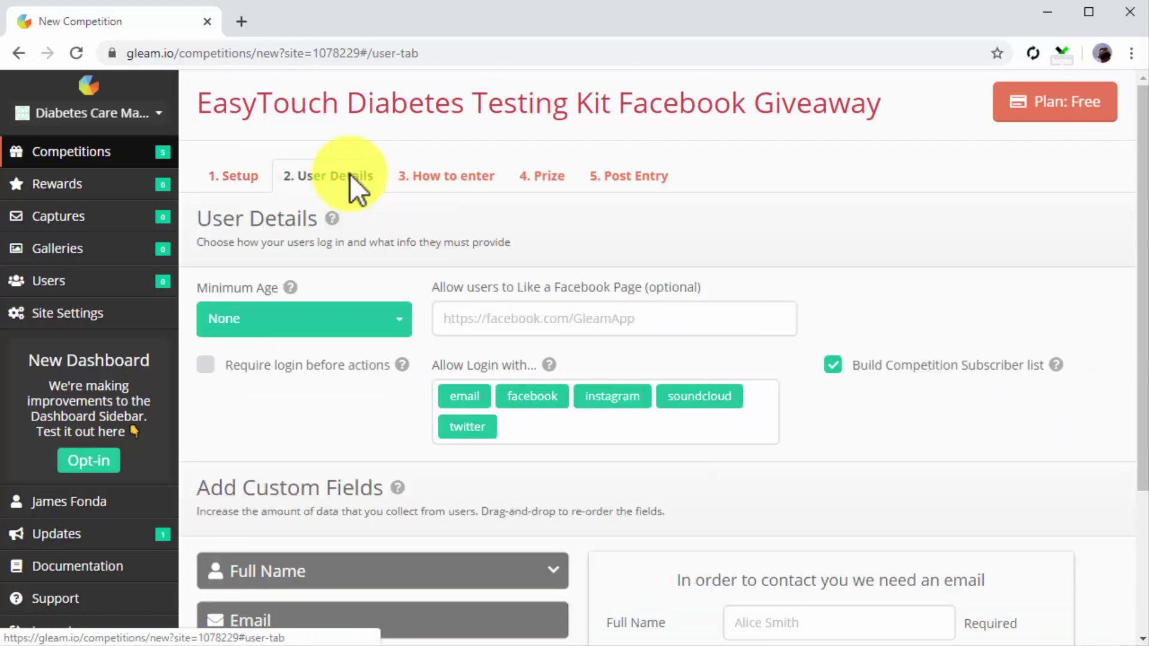
pyautogui.click(373, 326)
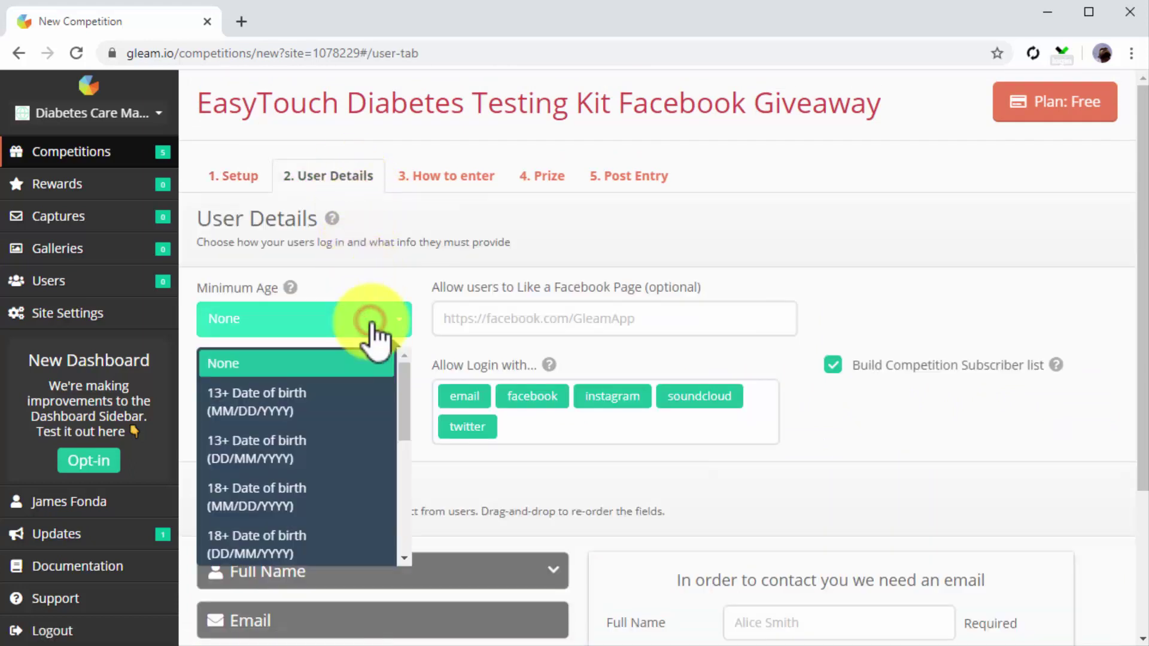
pyautogui.scroll(-2, 306, 496)
pyautogui.click(304, 498)
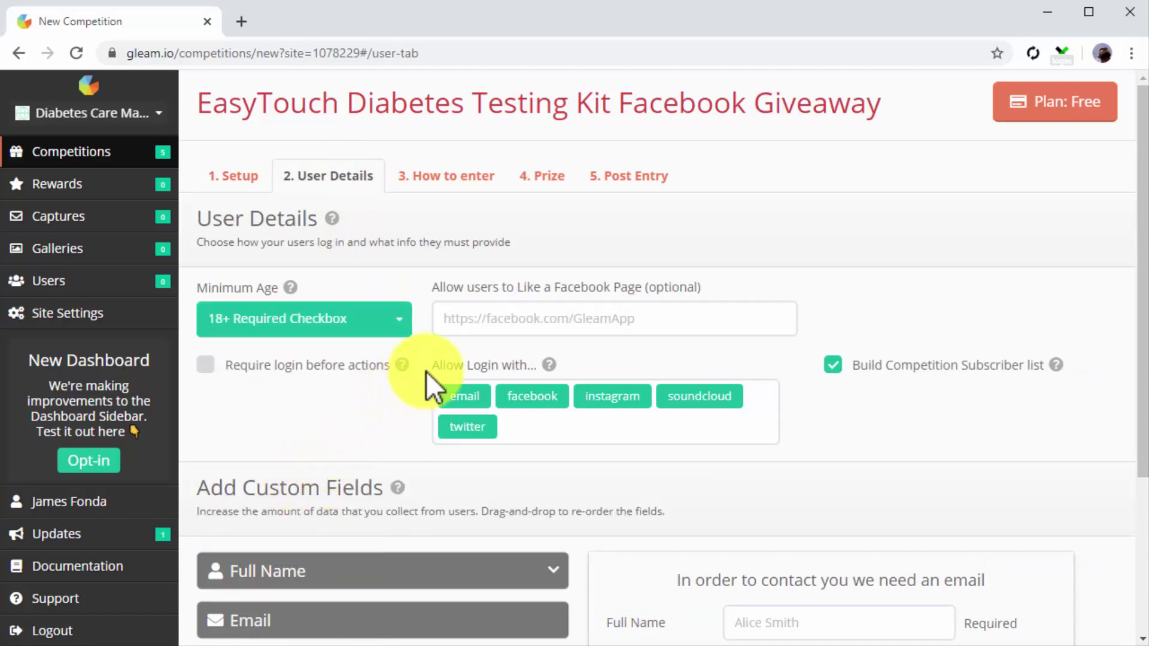
# Step: Remove the Twitter, Instagram and SoundCloud logins and paste the Facebook Page URL
pyautogui.click(488, 430)
pyautogui.click(644, 397)
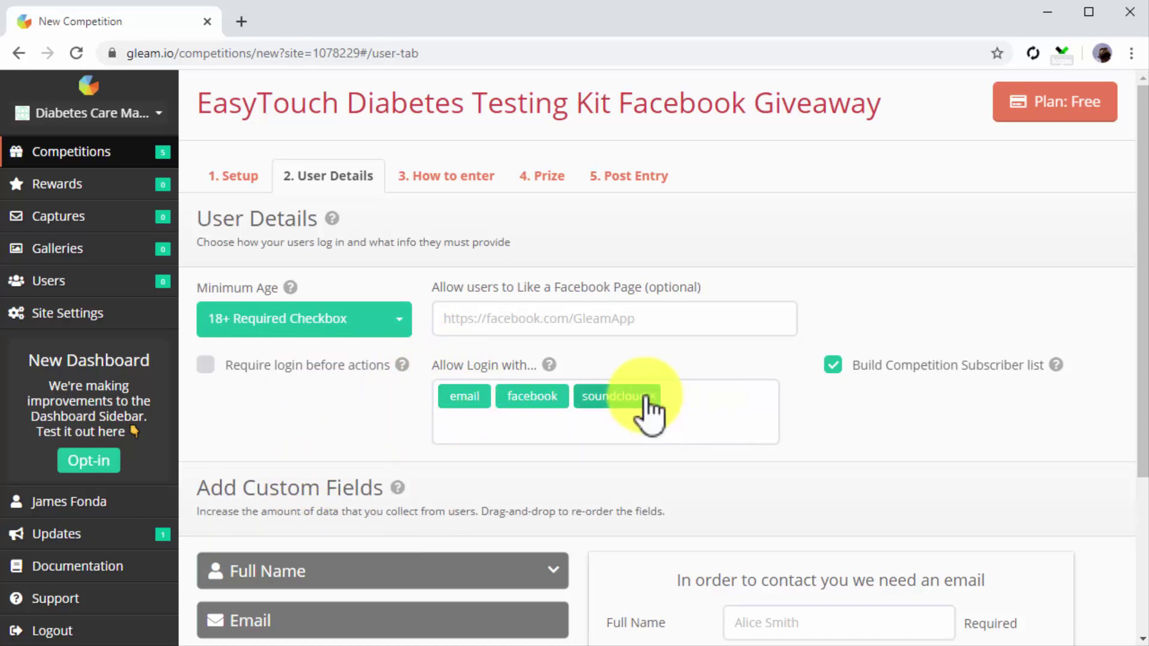
pyautogui.click(650, 396)
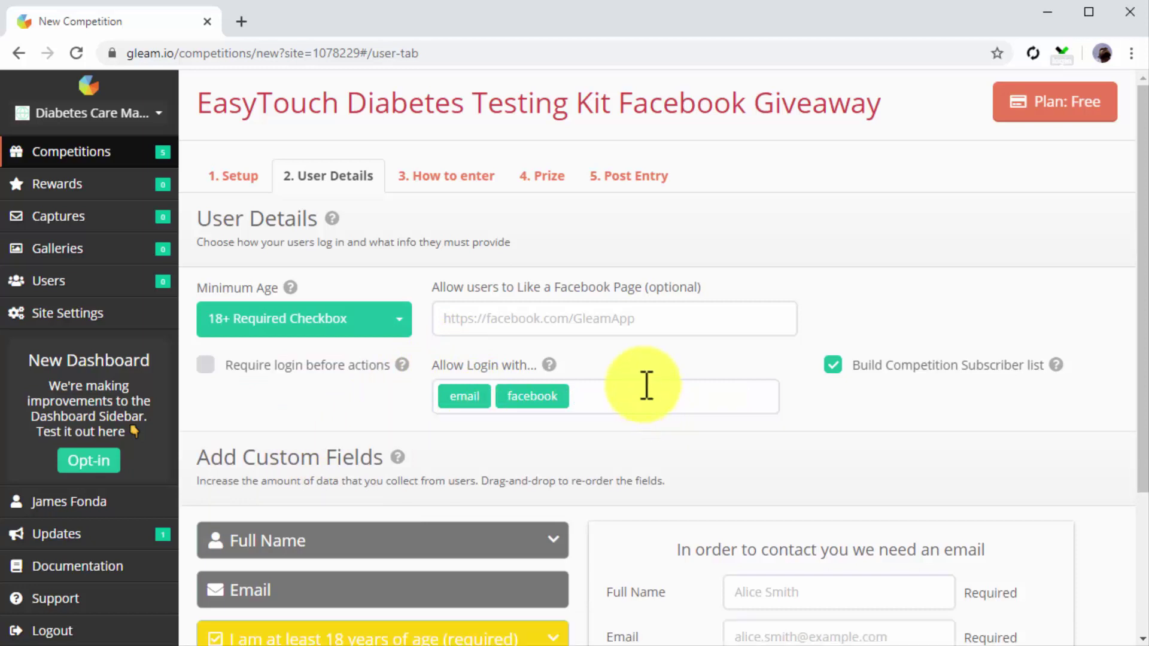
pyautogui.click(611, 319)
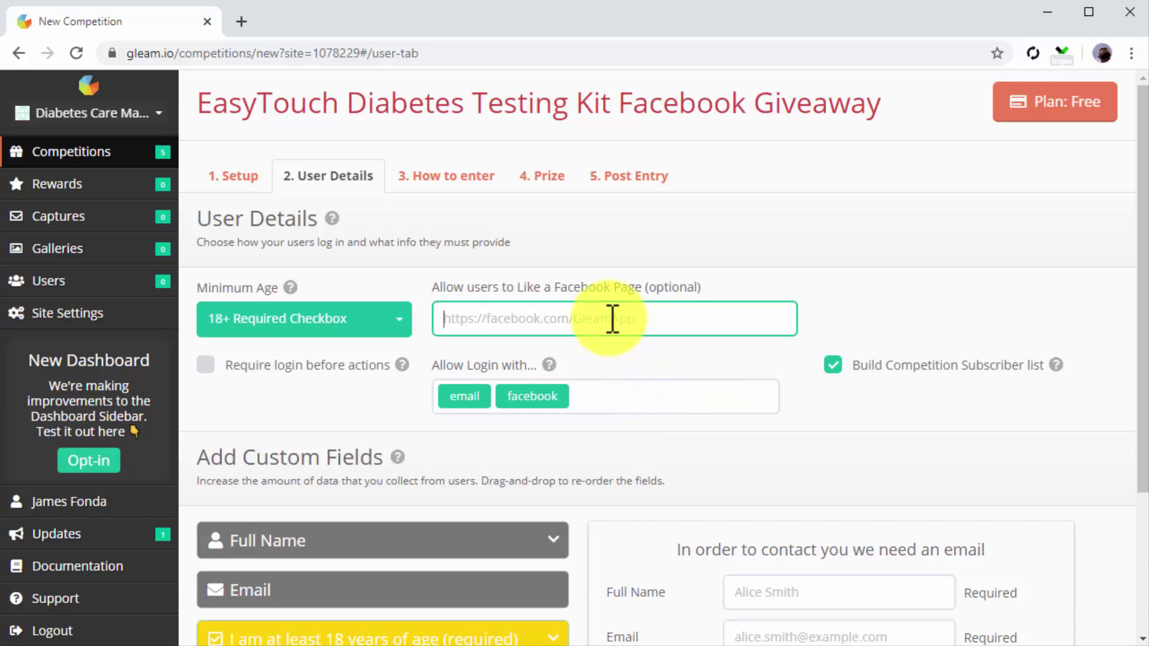
pyautogui.hotkey('ctrl', 'v')
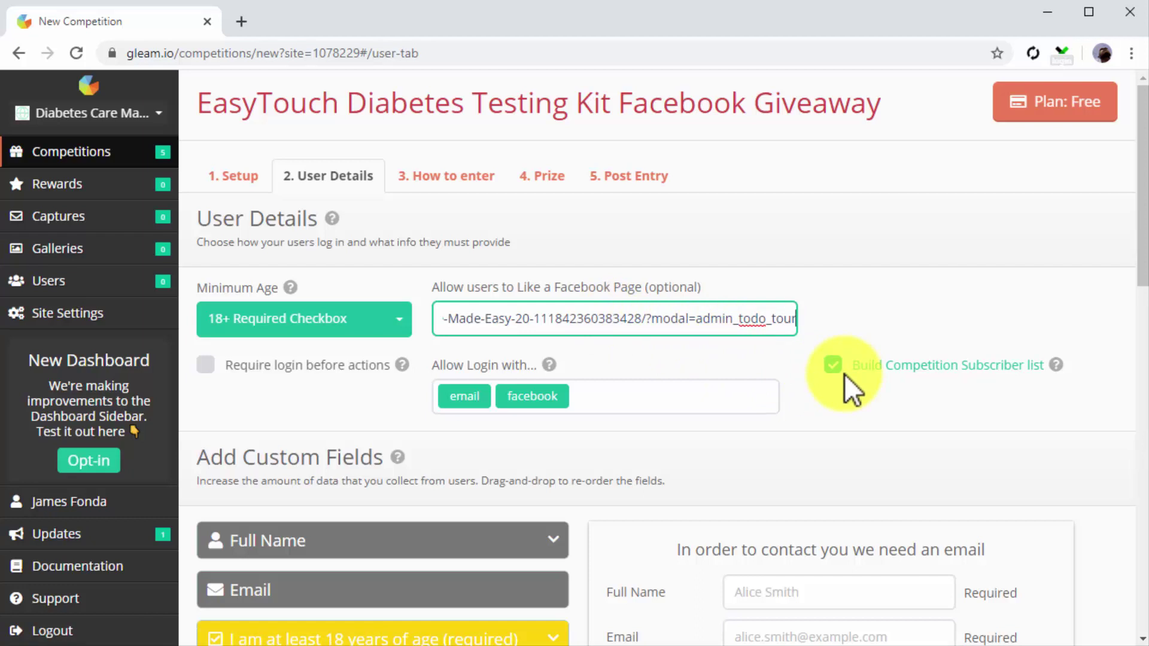
pyautogui.click(472, 181)
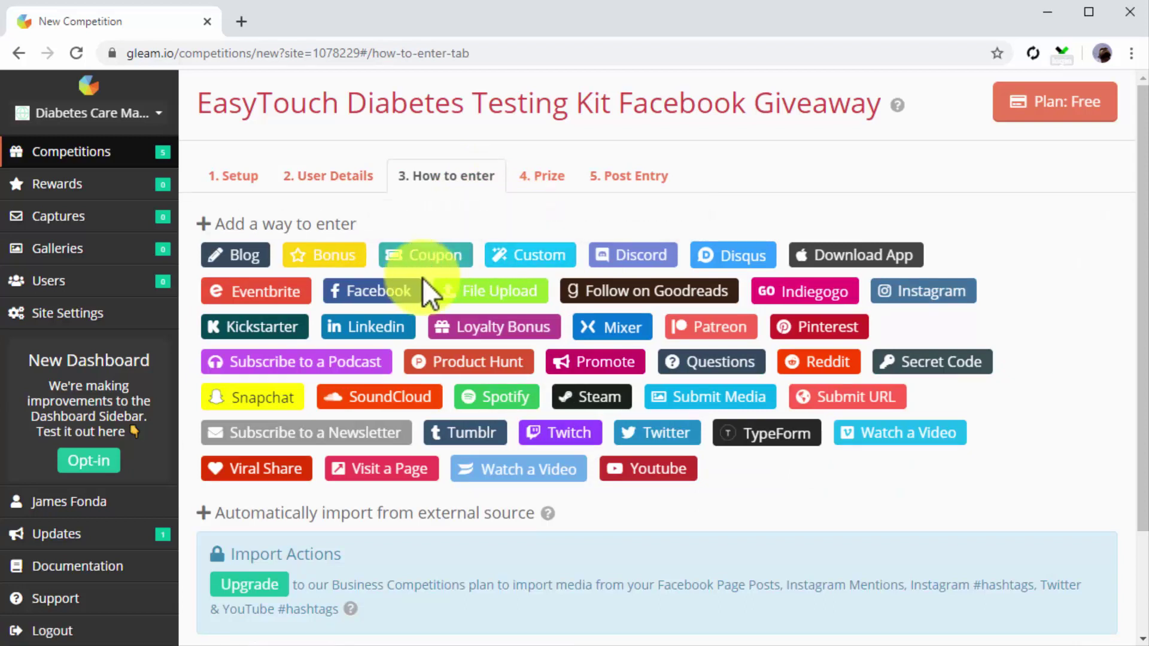
# Step: Add a mandatory Facebook Entry that has entrants like the pasted Facebook Page URL, then go to the Prize step
pyautogui.click(396, 297)
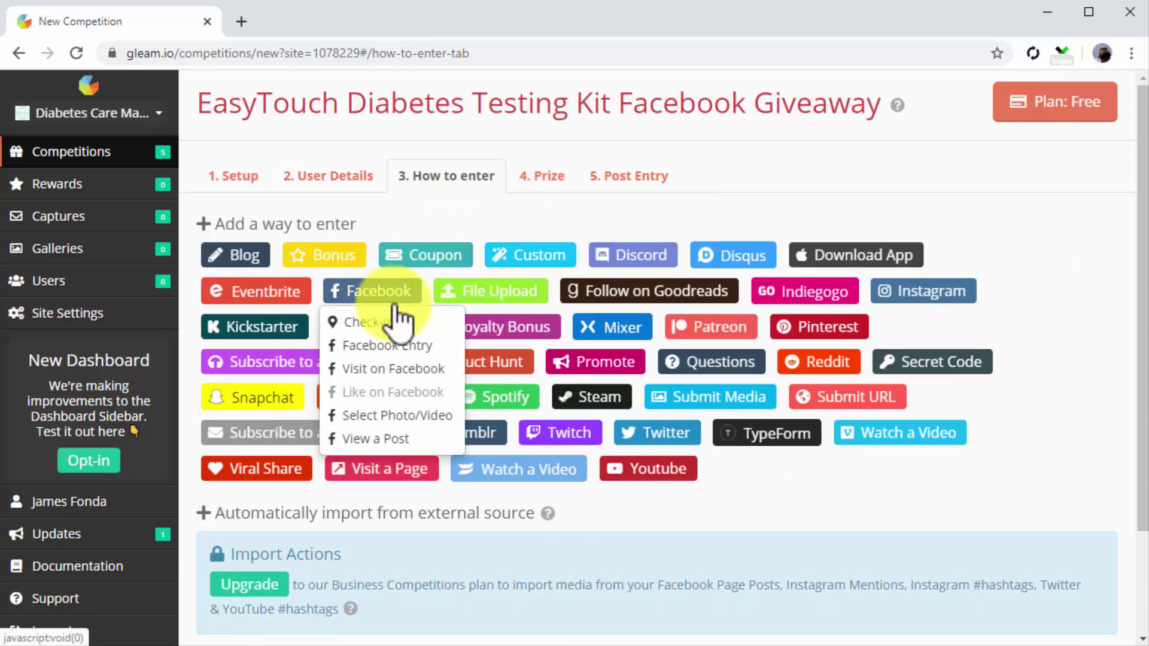
pyautogui.click(392, 347)
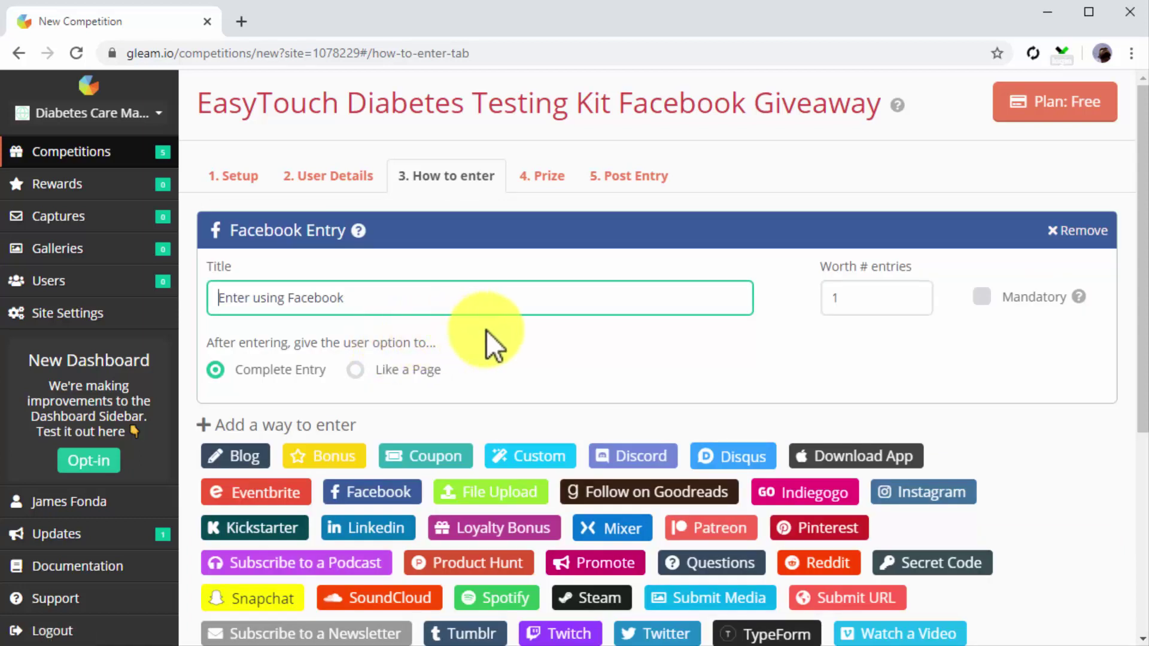
pyautogui.click(356, 369)
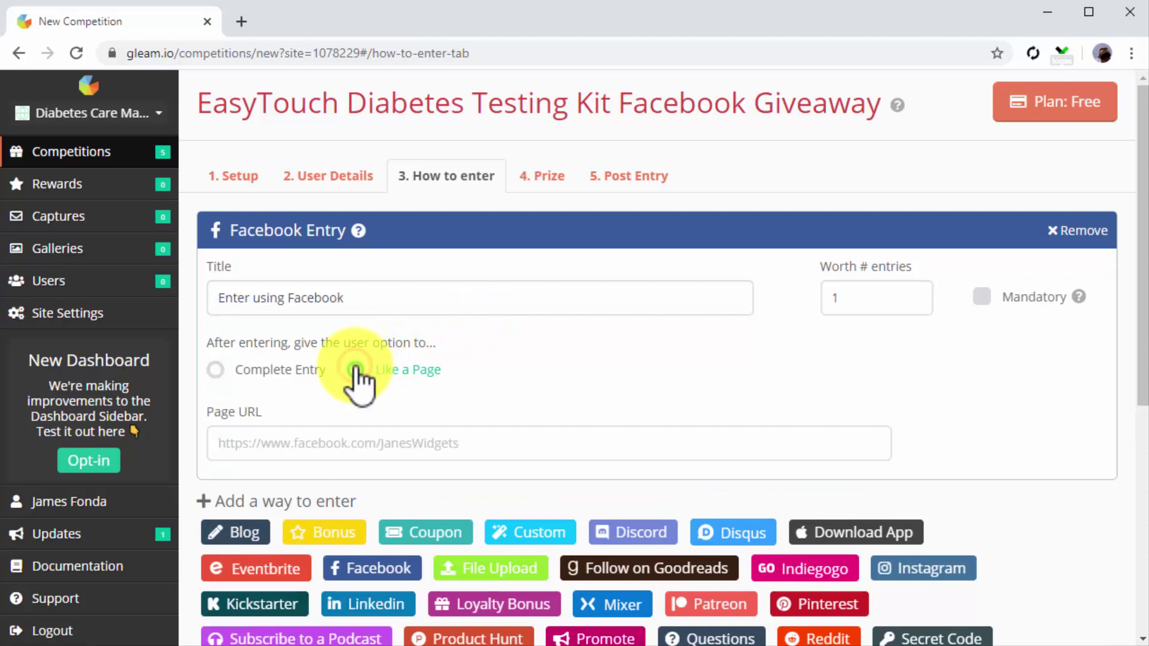
pyautogui.click(374, 440)
pyautogui.hotkey('ctrl', 'v')
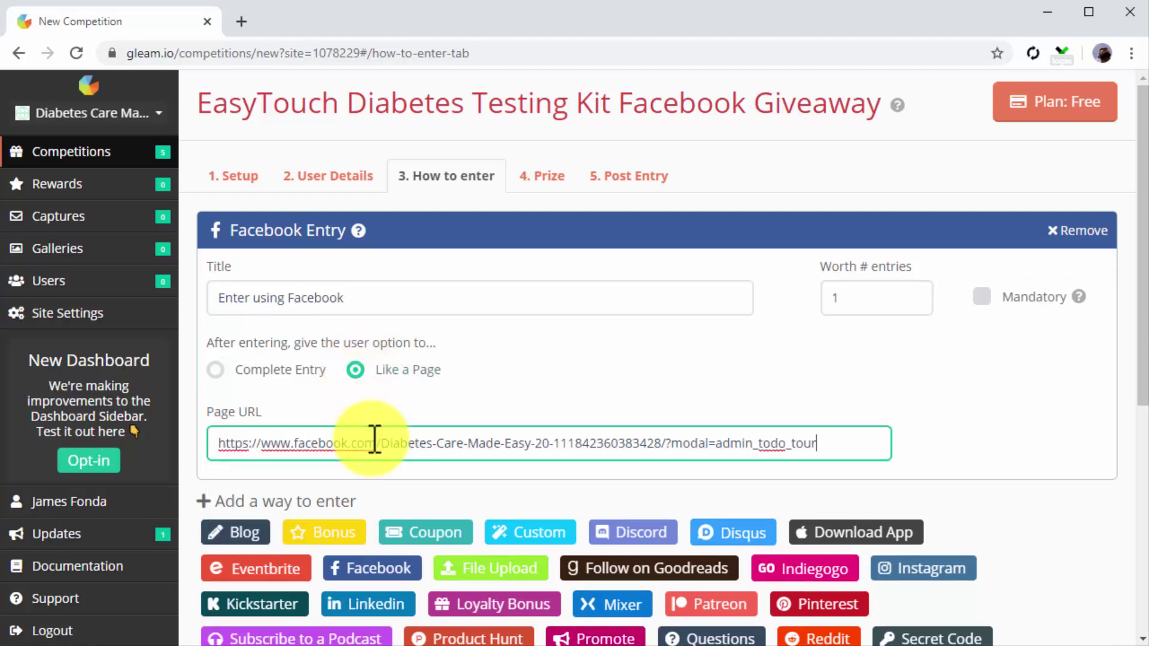
pyautogui.press('Tab')
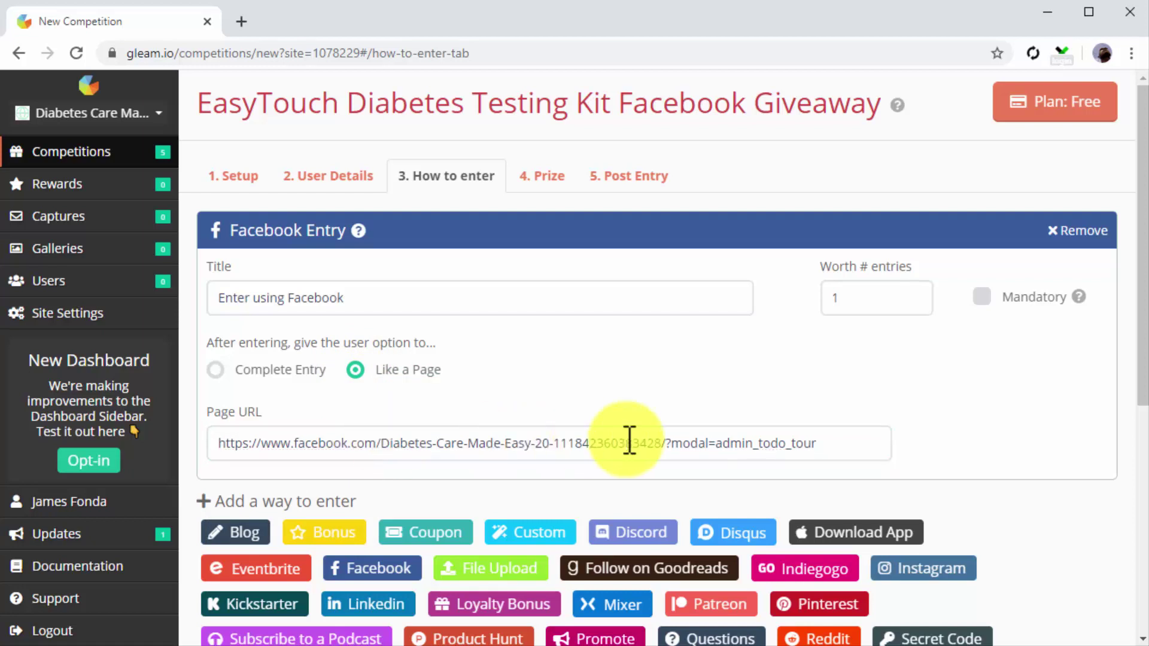
pyautogui.click(982, 296)
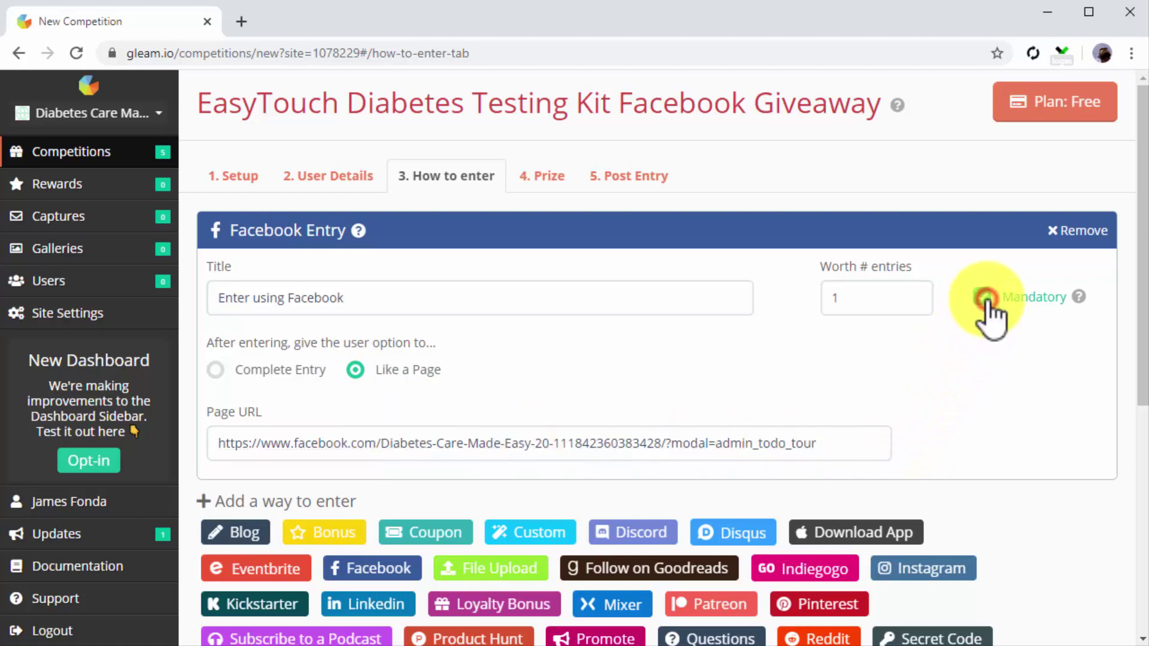
pyautogui.click(548, 189)
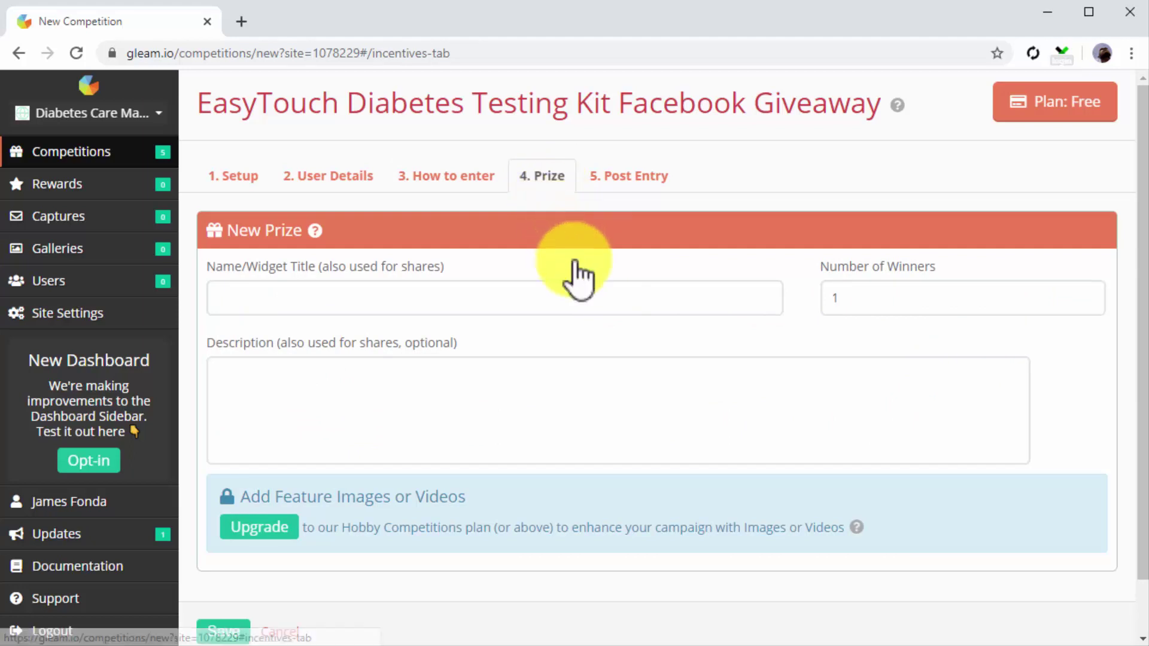
# Step: Save the prize 'EasyTouch Diabetes Testing Kit Tri-Pack' with a win-this description and 3 winners
pyautogui.click(585, 297)
pyautogui.write('EasyTouch Diabetes Testing Kit Tri-Pack')
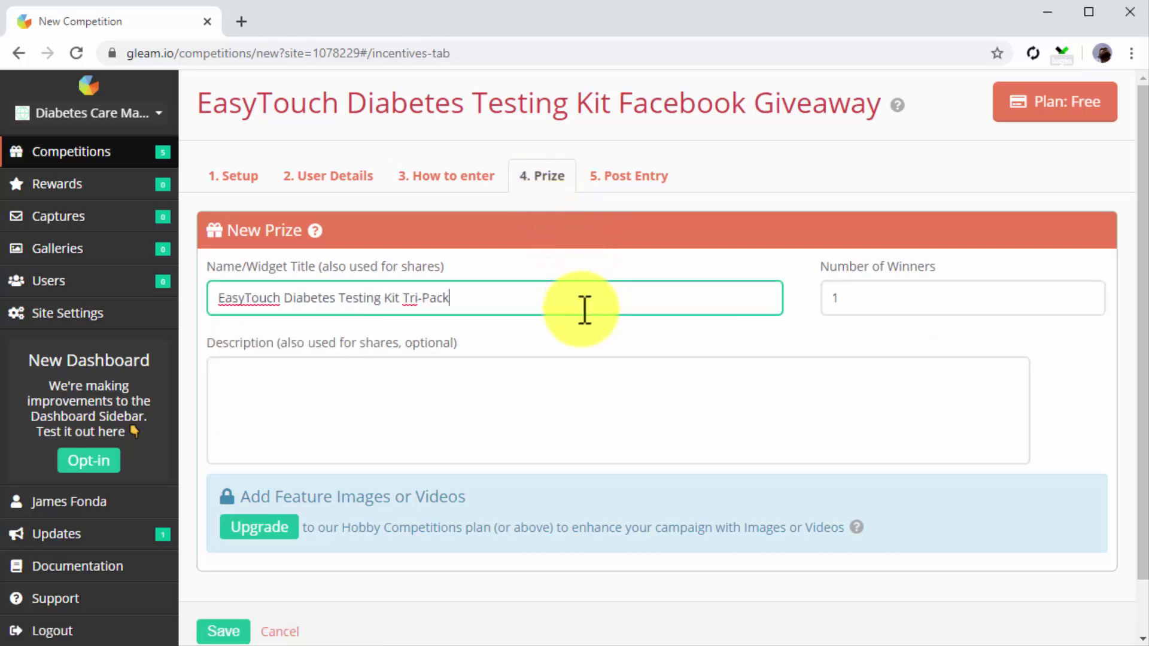
pyautogui.click(556, 386)
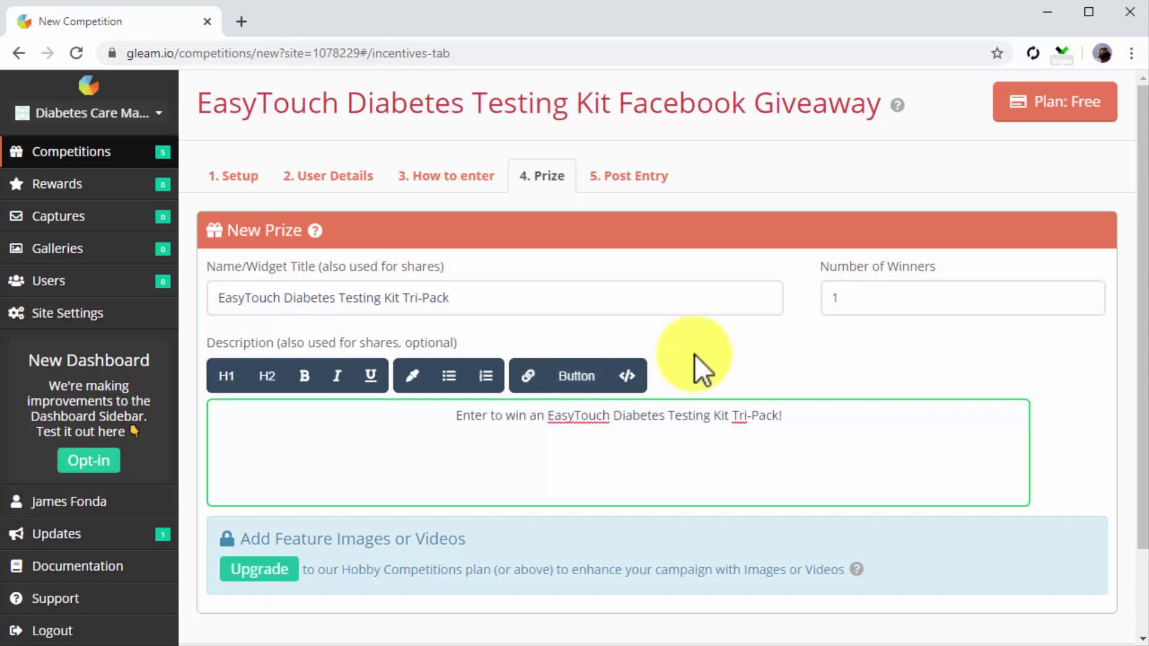
pyautogui.click(877, 297)
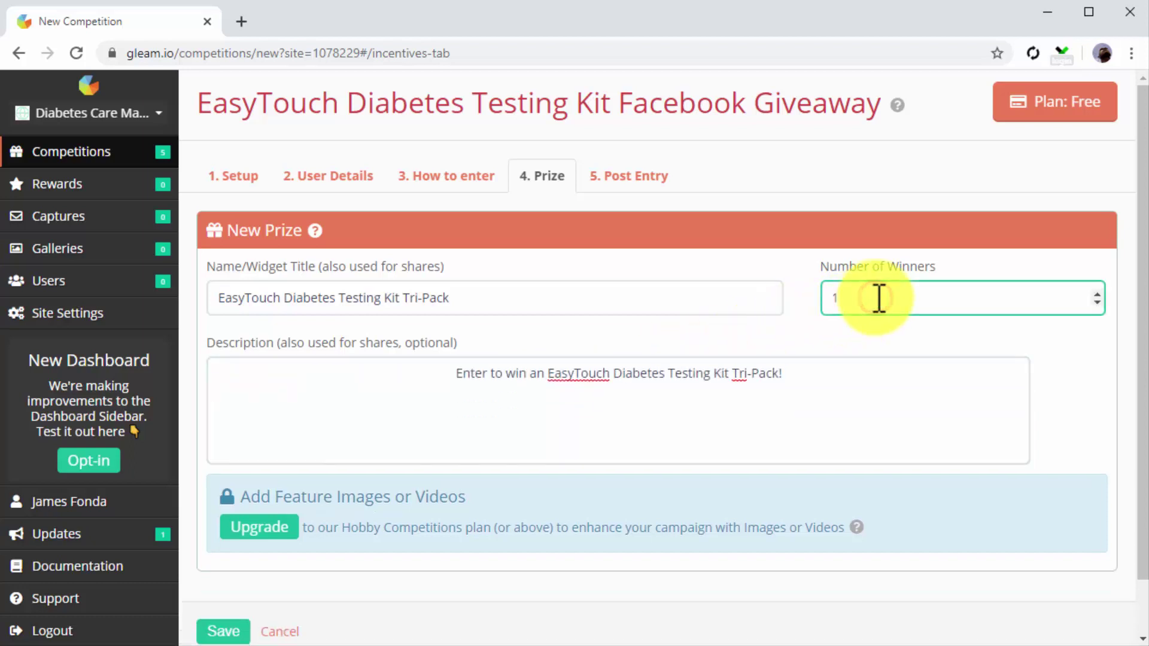
pyautogui.press('BackSpace')
pyautogui.write('3')
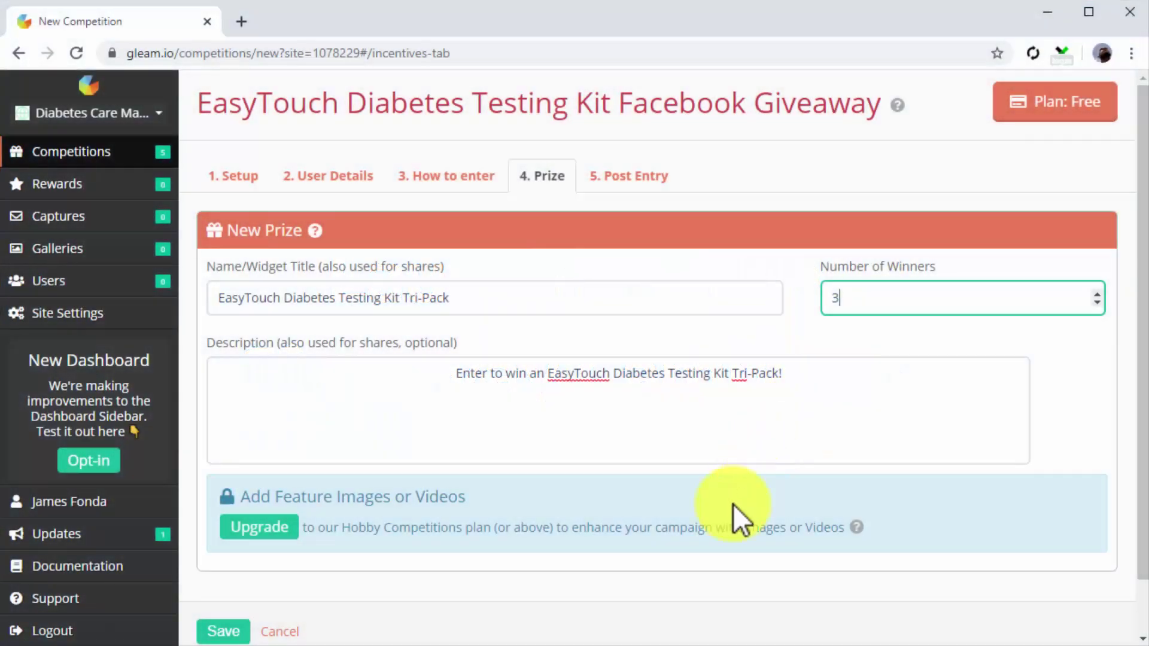
pyautogui.scroll(-1, 687, 579)
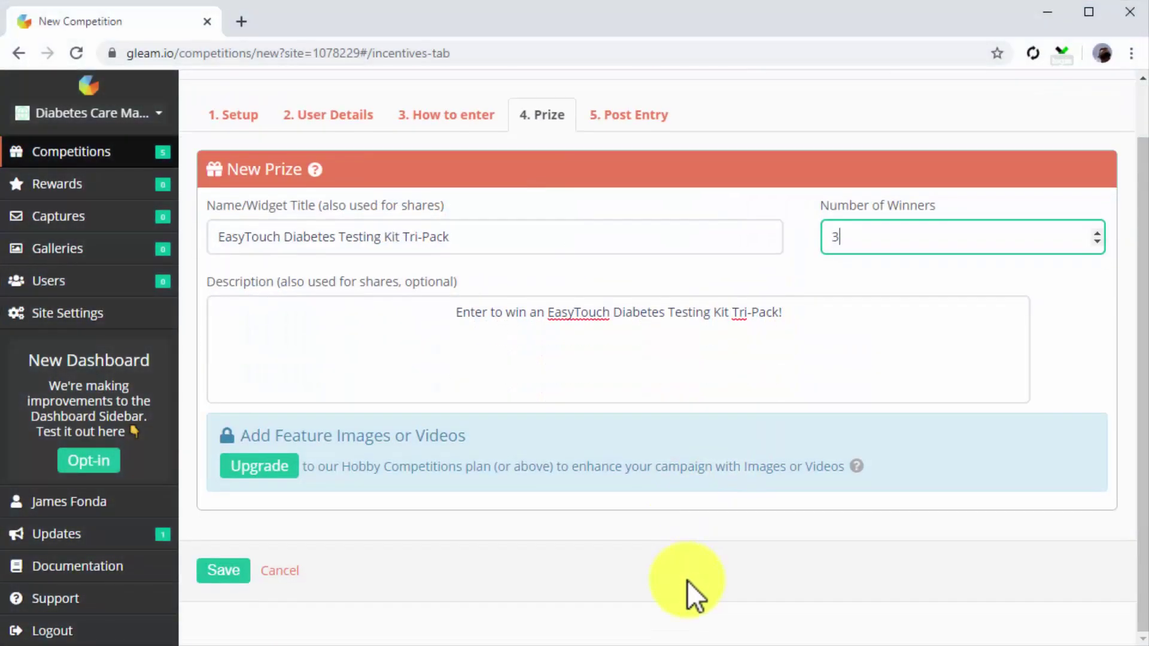
pyautogui.click(238, 576)
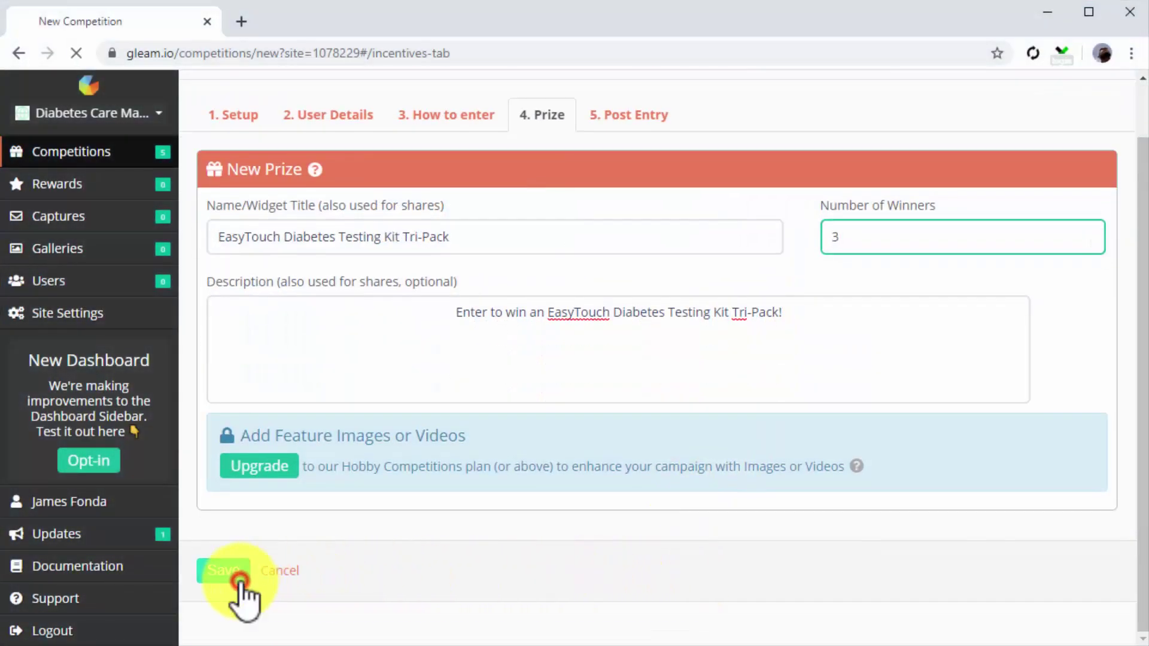
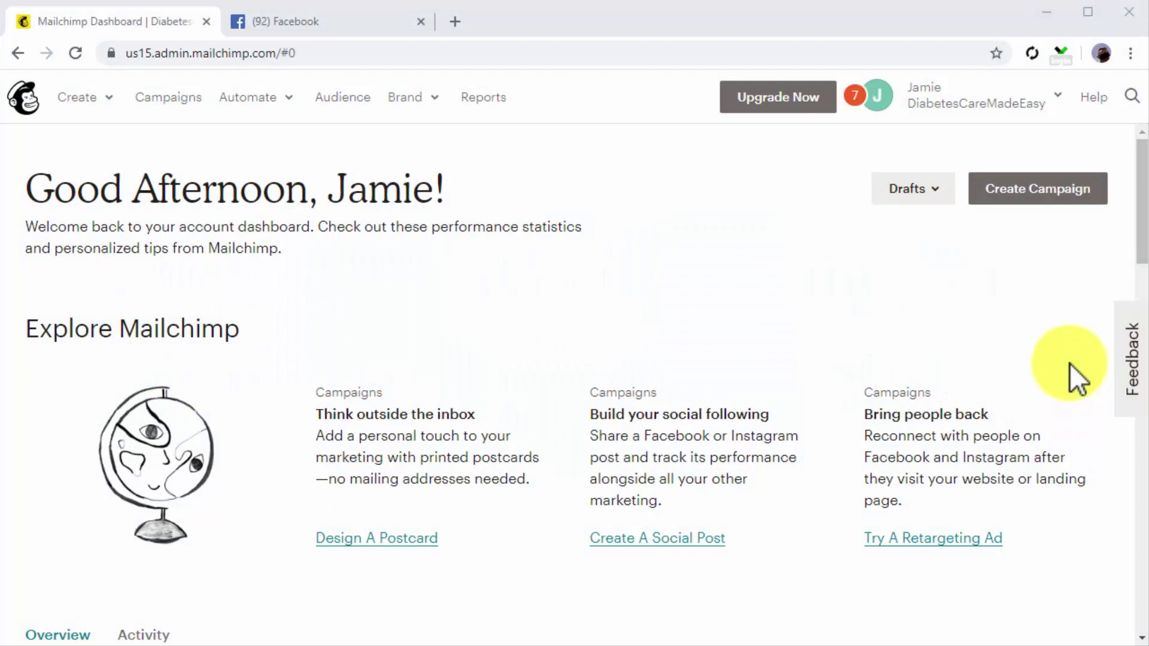
# Step: Go to Mailchimp's Account settings and its Integrations section
pyautogui.click(1017, 103)
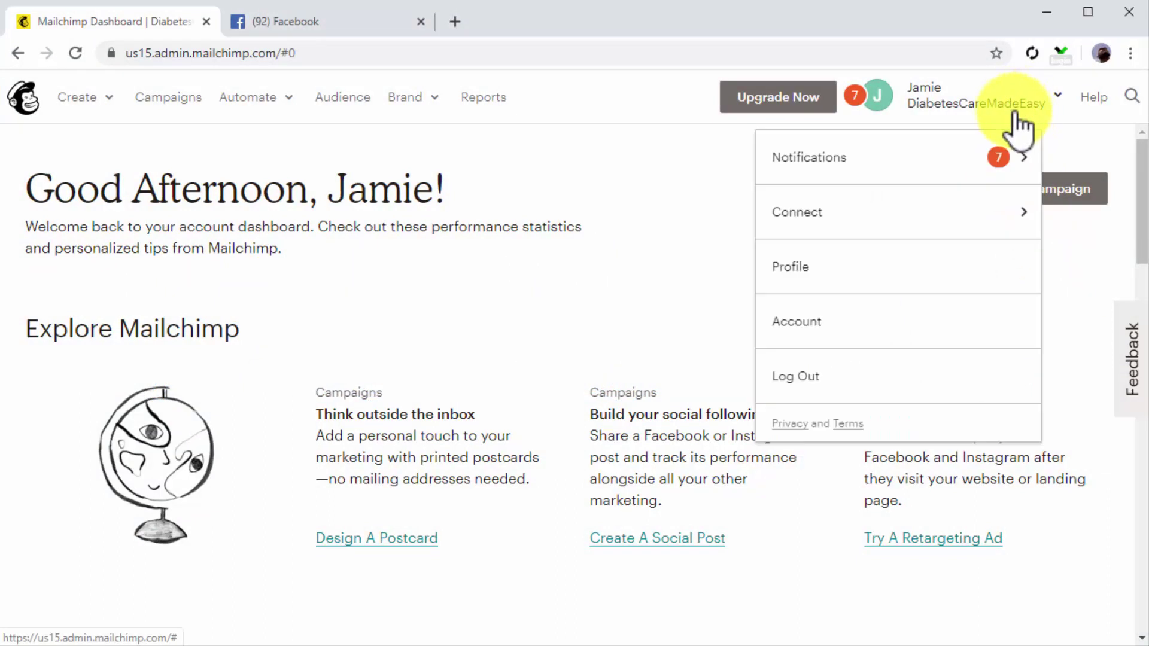
pyautogui.click(935, 322)
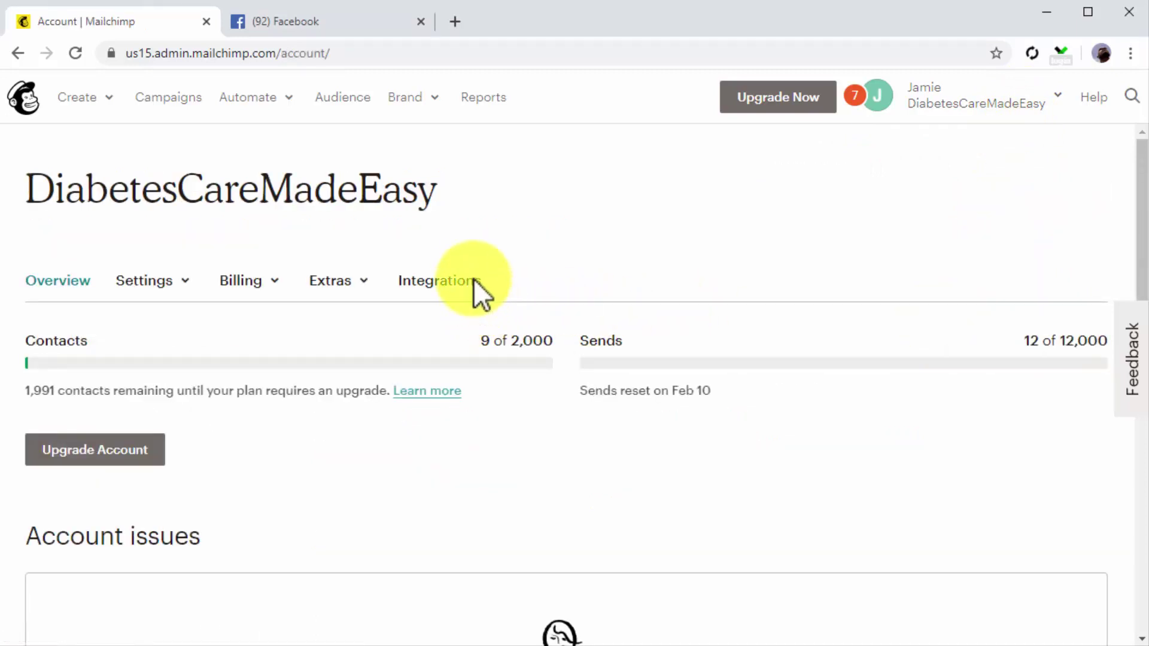
pyautogui.click(472, 278)
pyautogui.scroll(-3, 682, 395)
# Step: Connect the Facebook integration by logging in and granting Mailchimp profile and page permissions
pyautogui.click(227, 399)
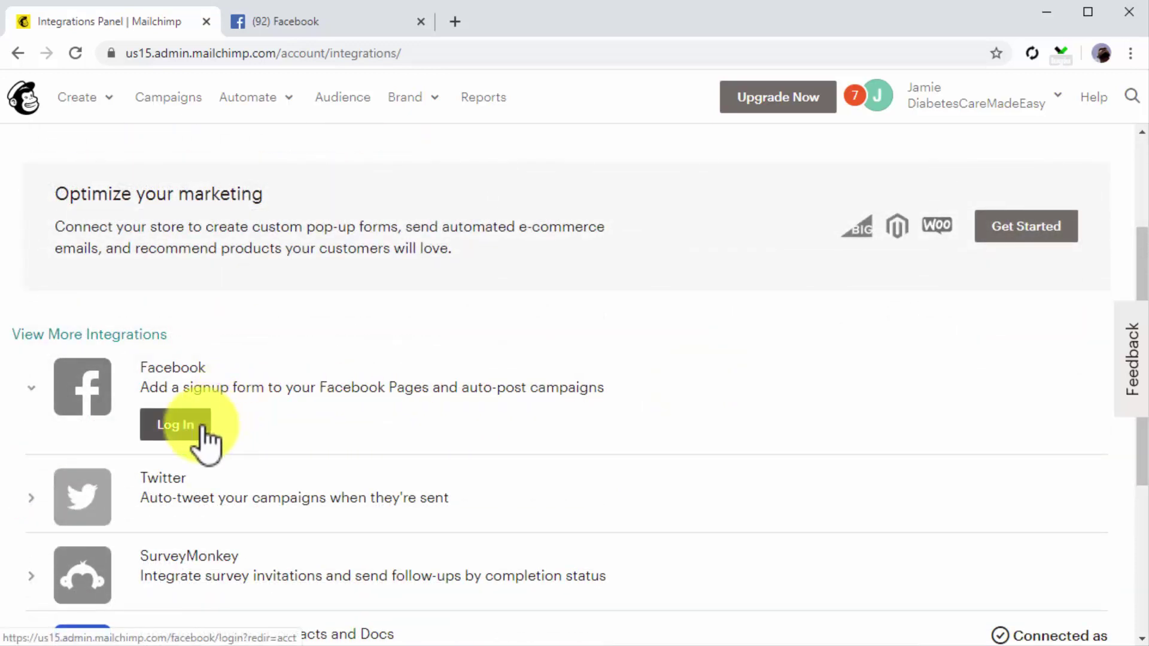
pyautogui.click(203, 430)
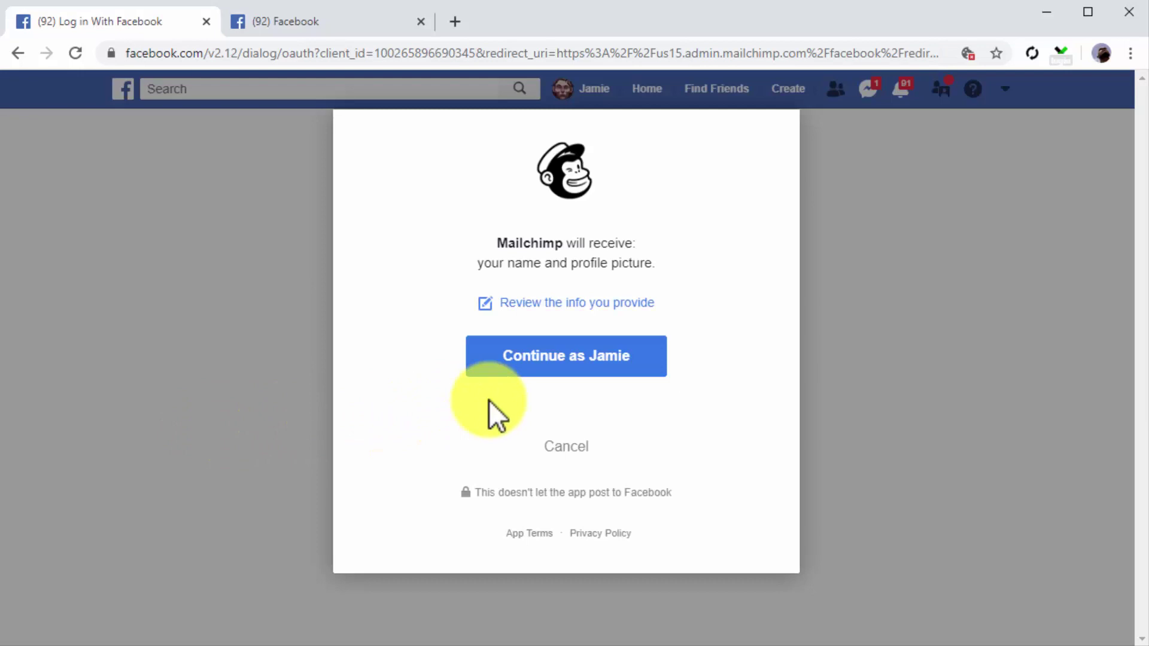
pyautogui.click(556, 356)
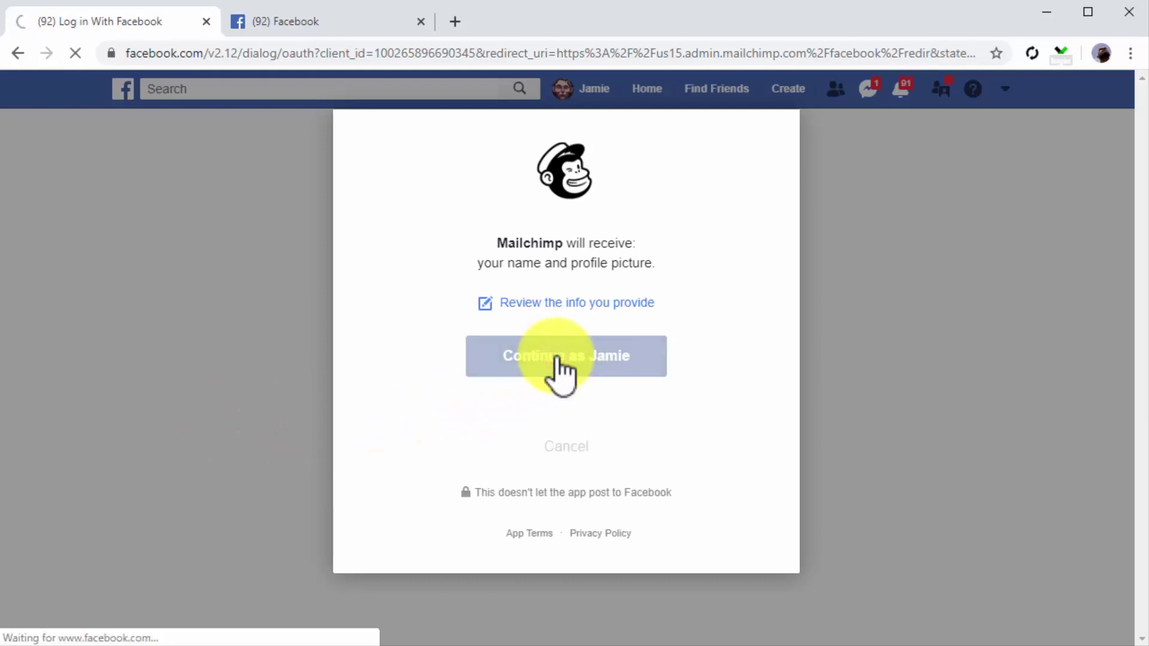
pyautogui.click(760, 505)
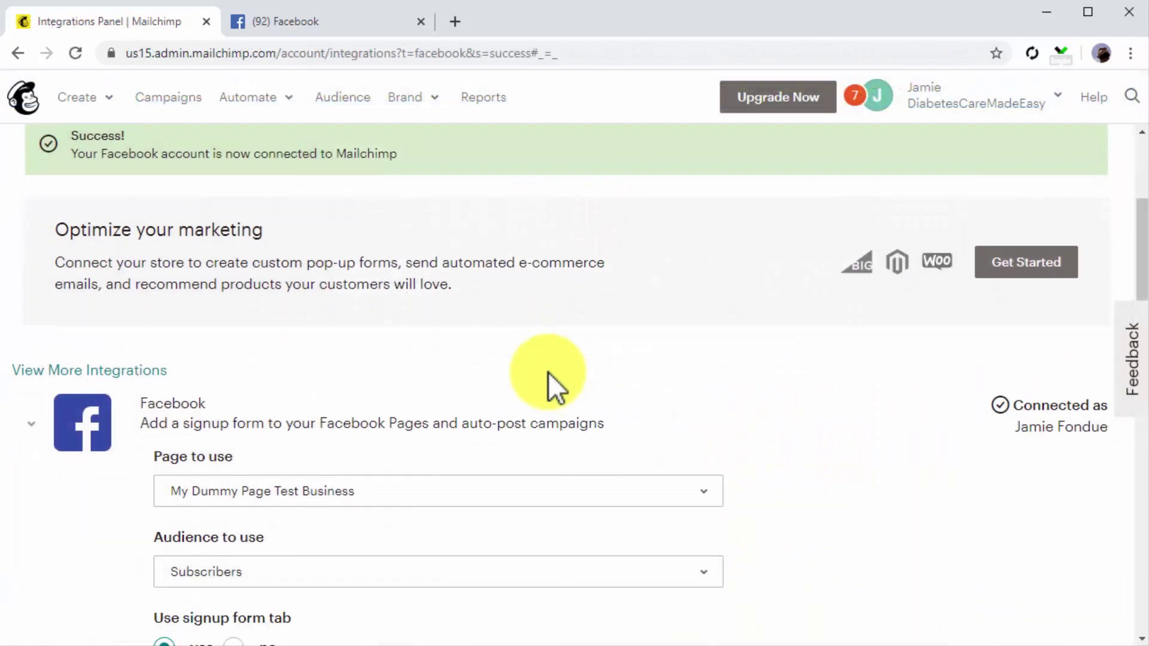
pyautogui.scroll(-3, 548, 373)
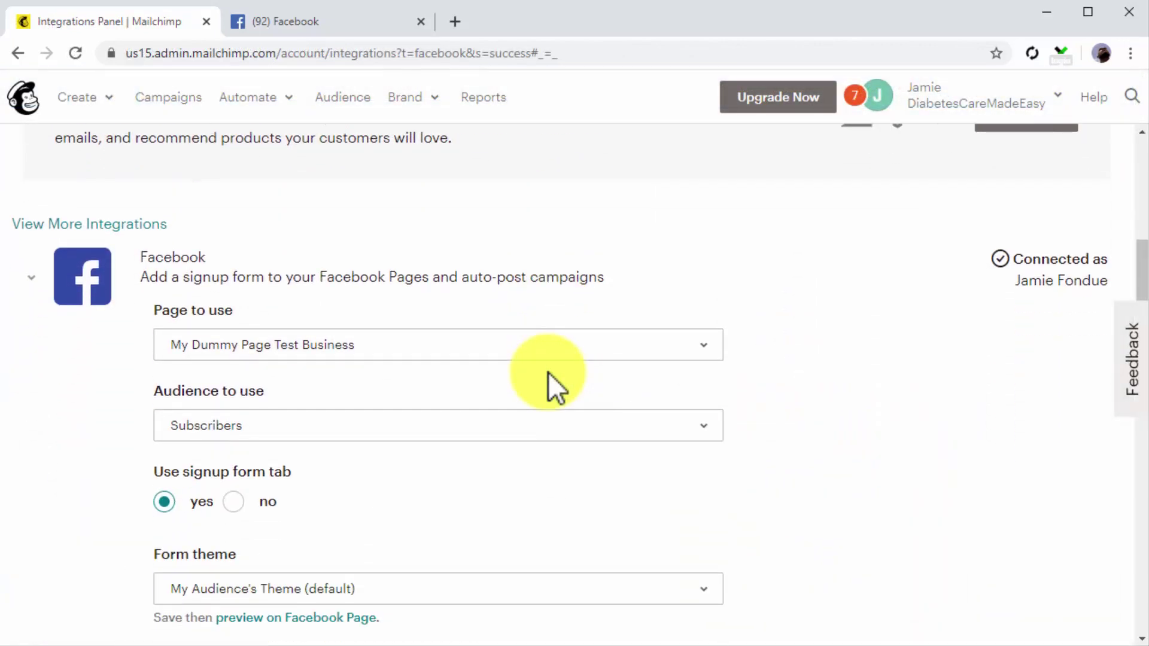
# Step: Choose the Diabetes Care Made Easy 2.0 page and the Subscribers audience for the integration
pyautogui.click(691, 353)
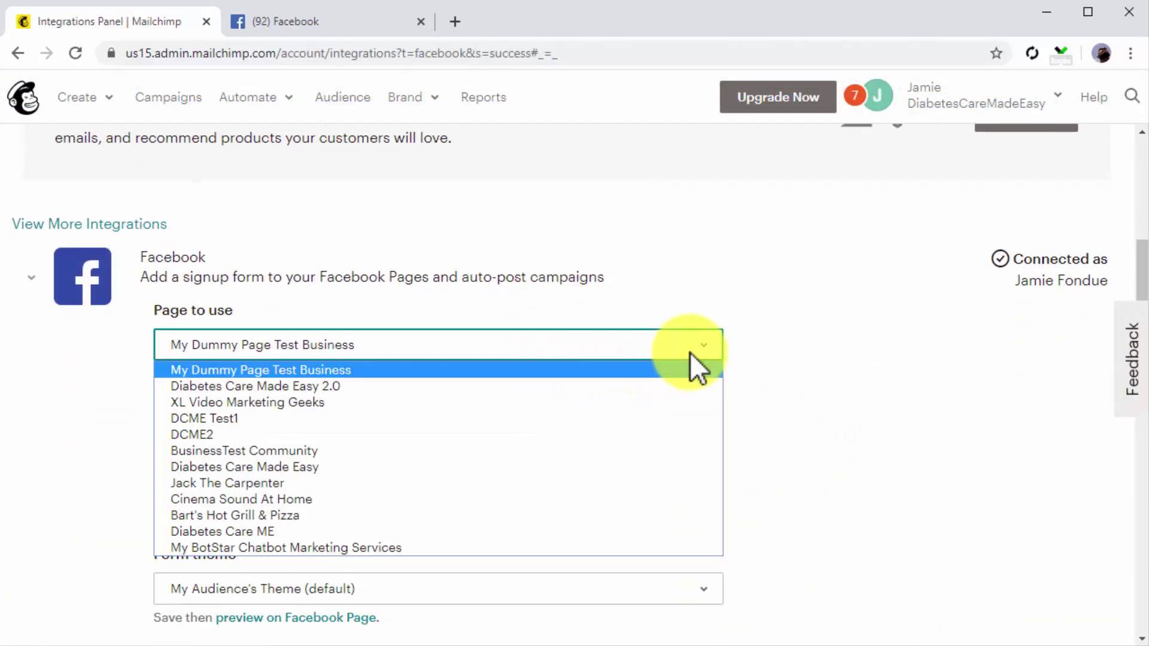
pyautogui.click(687, 383)
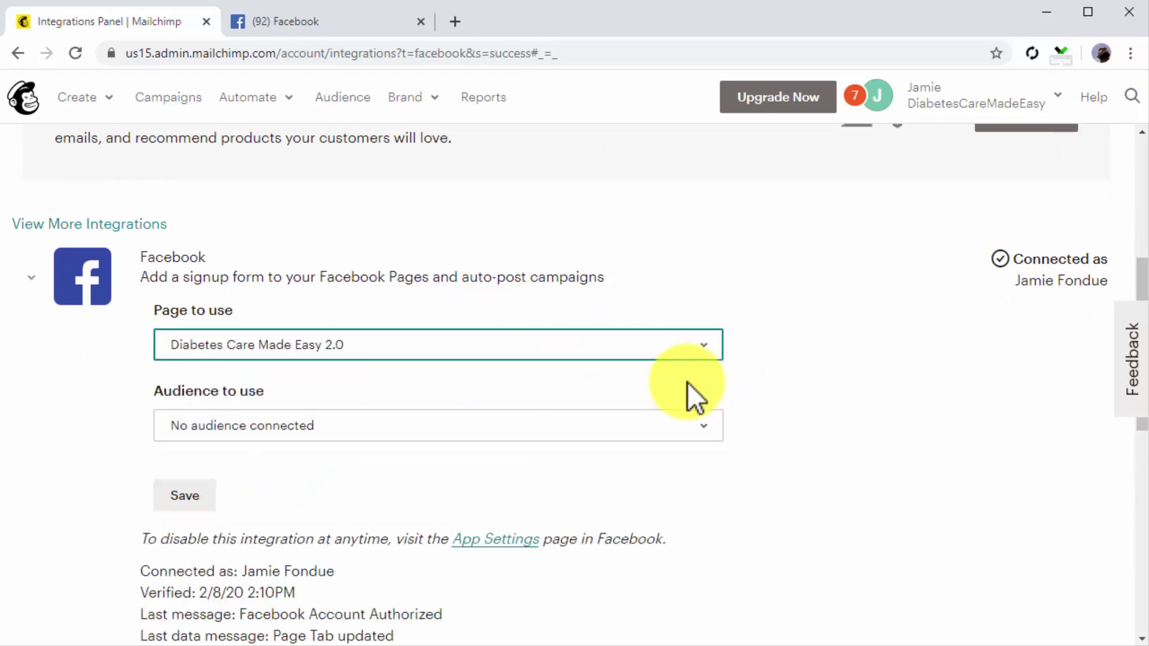
pyautogui.click(686, 419)
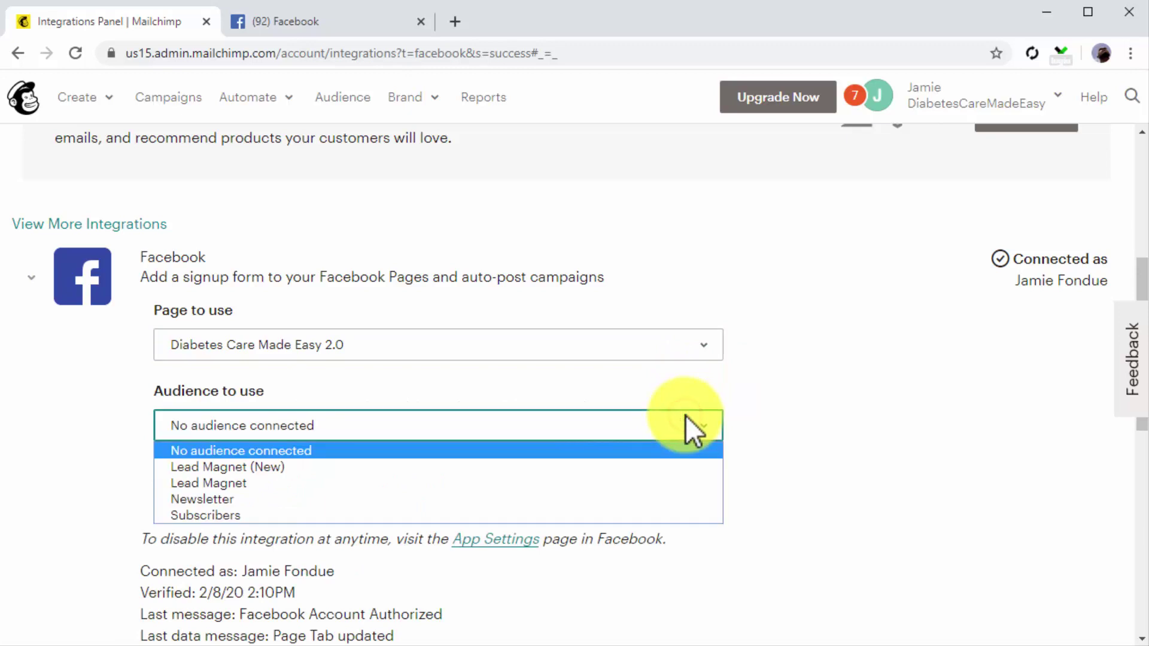
pyautogui.click(464, 516)
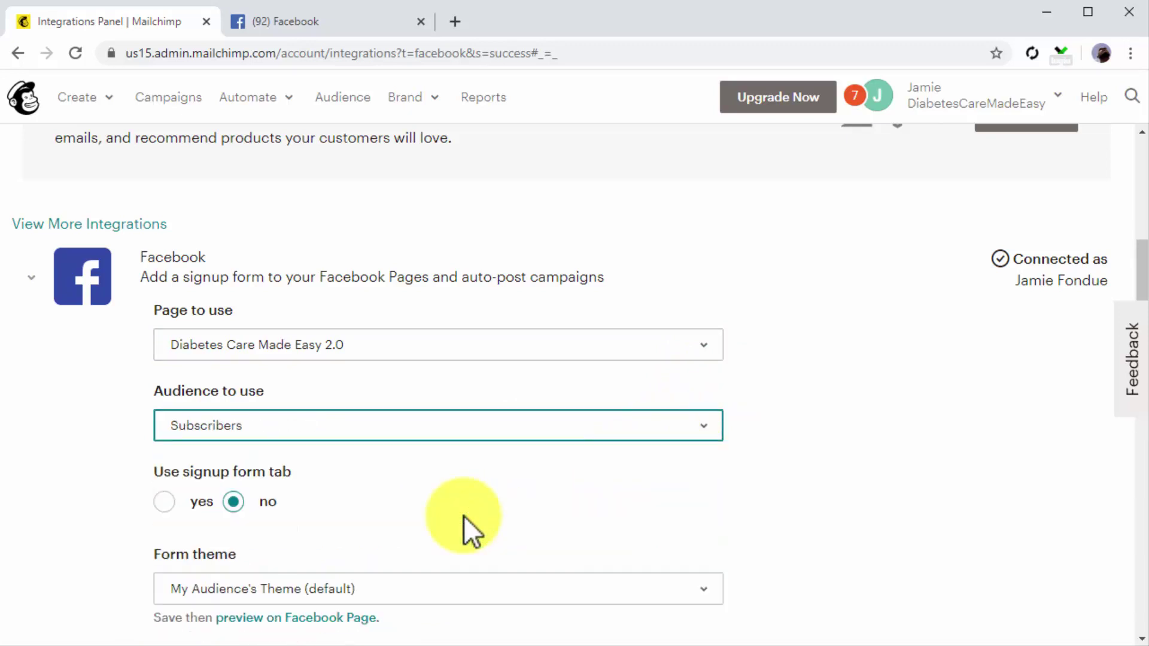
# Step: Enable the signup form tab with Facebook-esque theme and label 'Join Our Mailing List!', then save
pyautogui.click(166, 504)
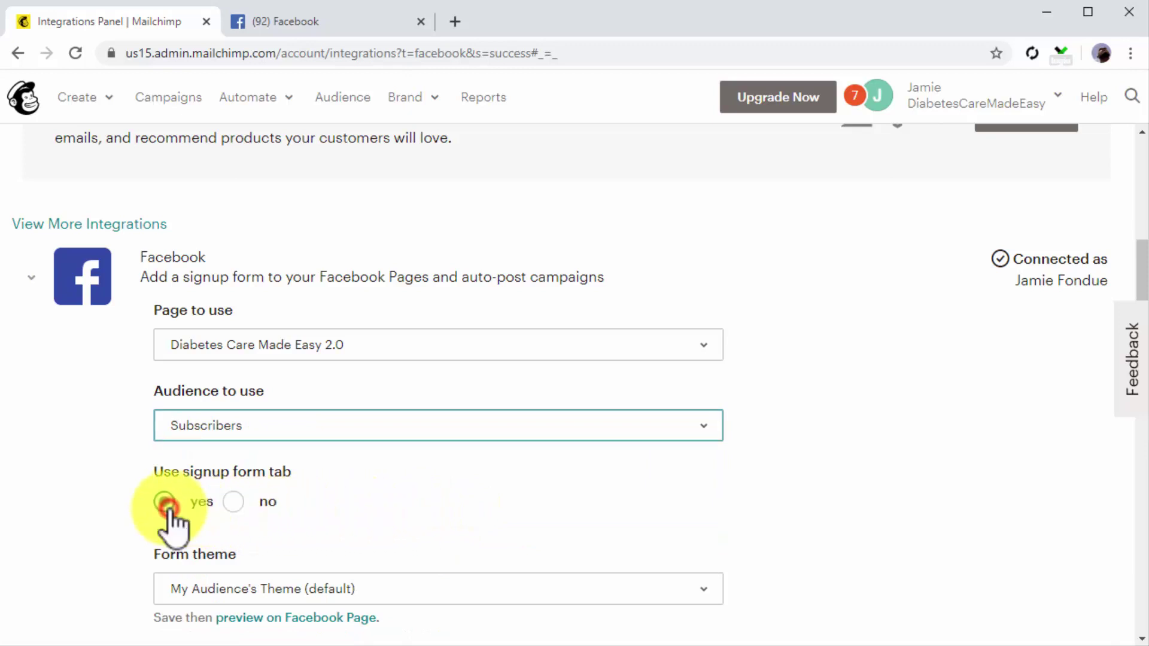
pyautogui.scroll(-2, 768, 504)
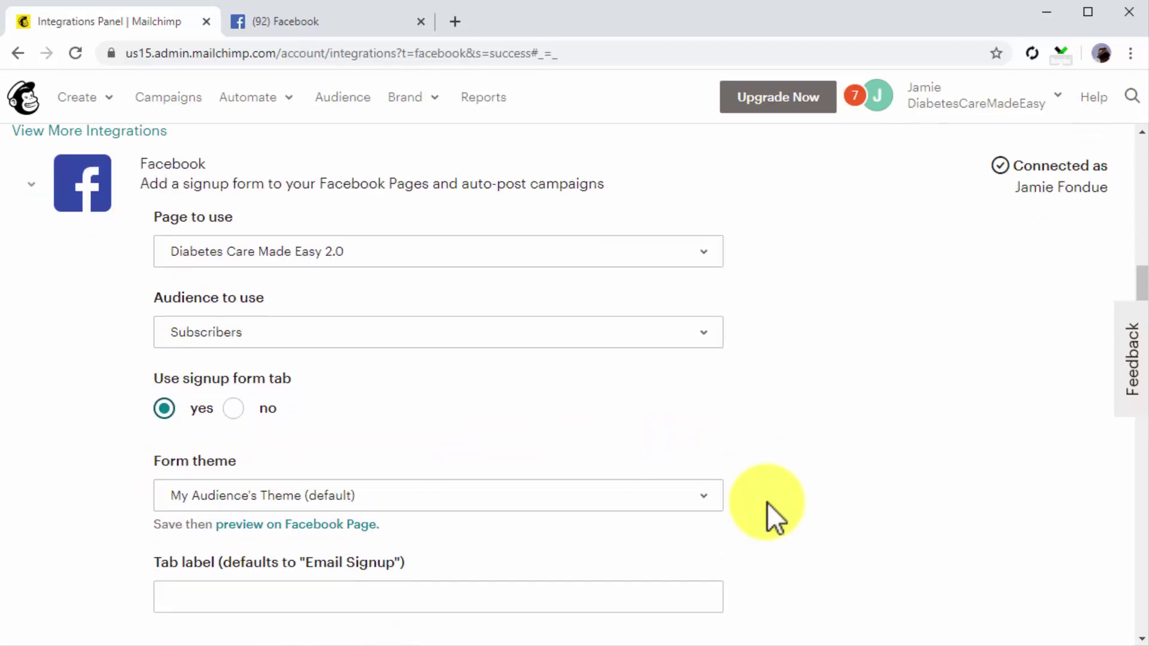
pyautogui.scroll(-2, 767, 501)
pyautogui.click(699, 422)
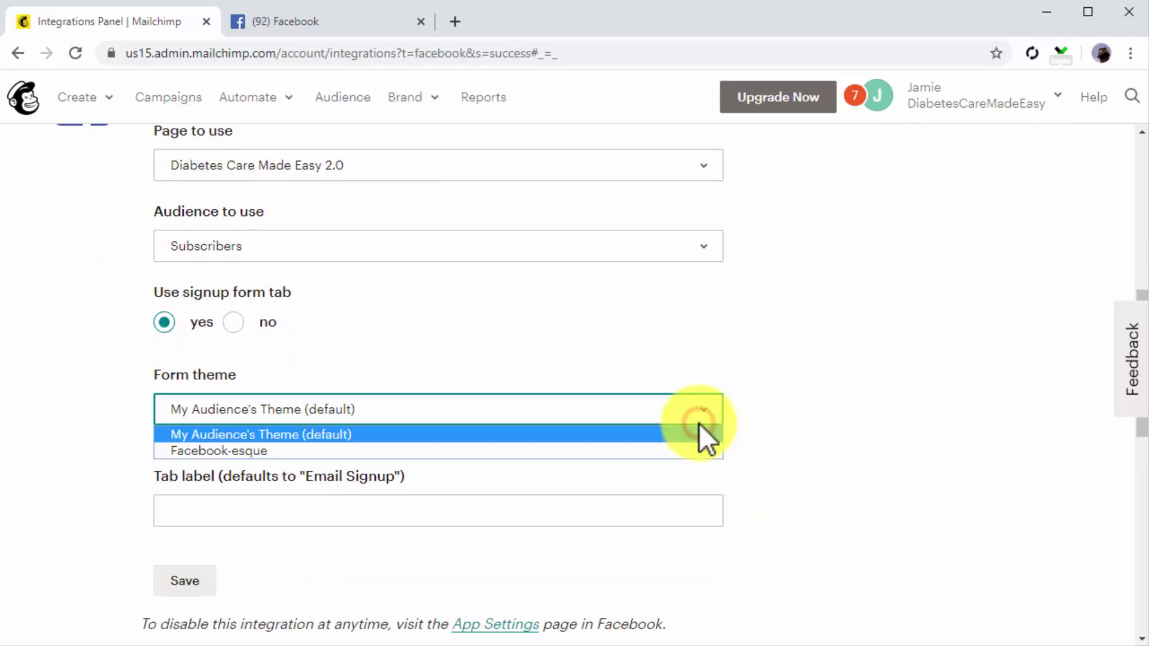
pyautogui.click(673, 451)
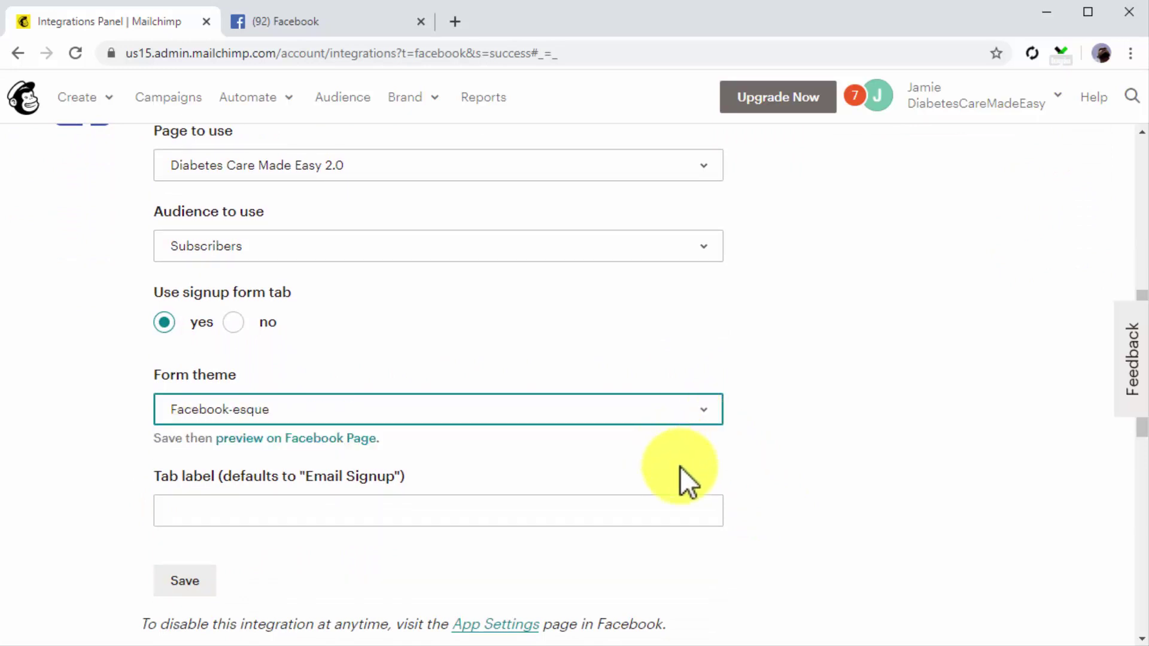
pyautogui.click(692, 502)
pyautogui.write('Join Our Mailing List!')
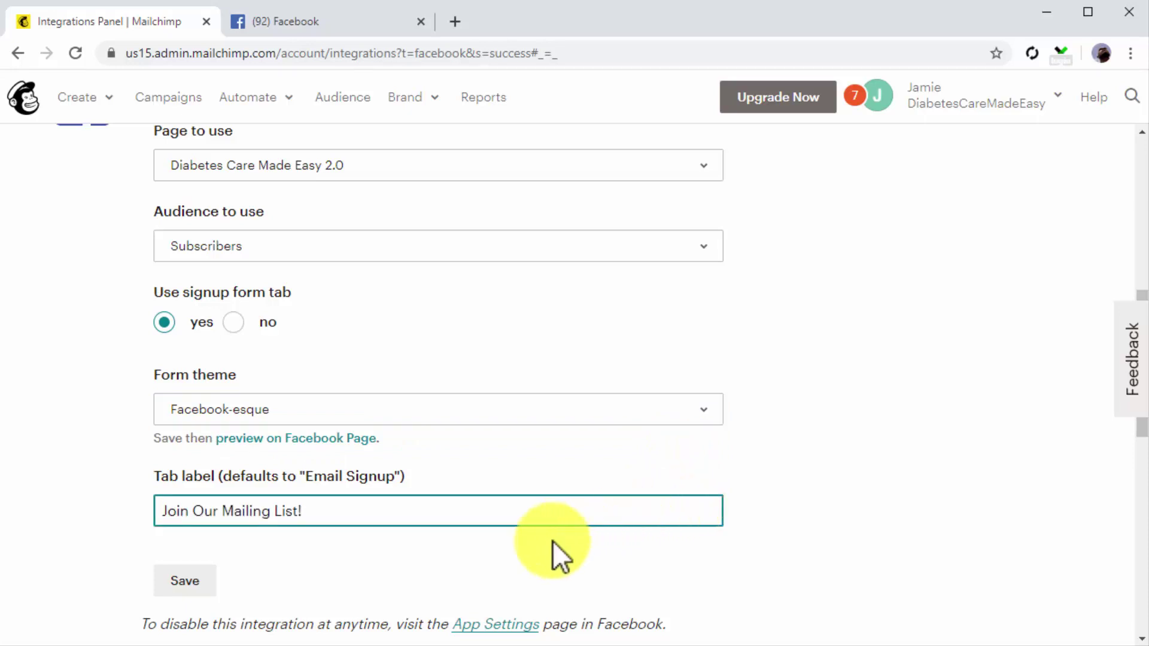
pyautogui.click(214, 579)
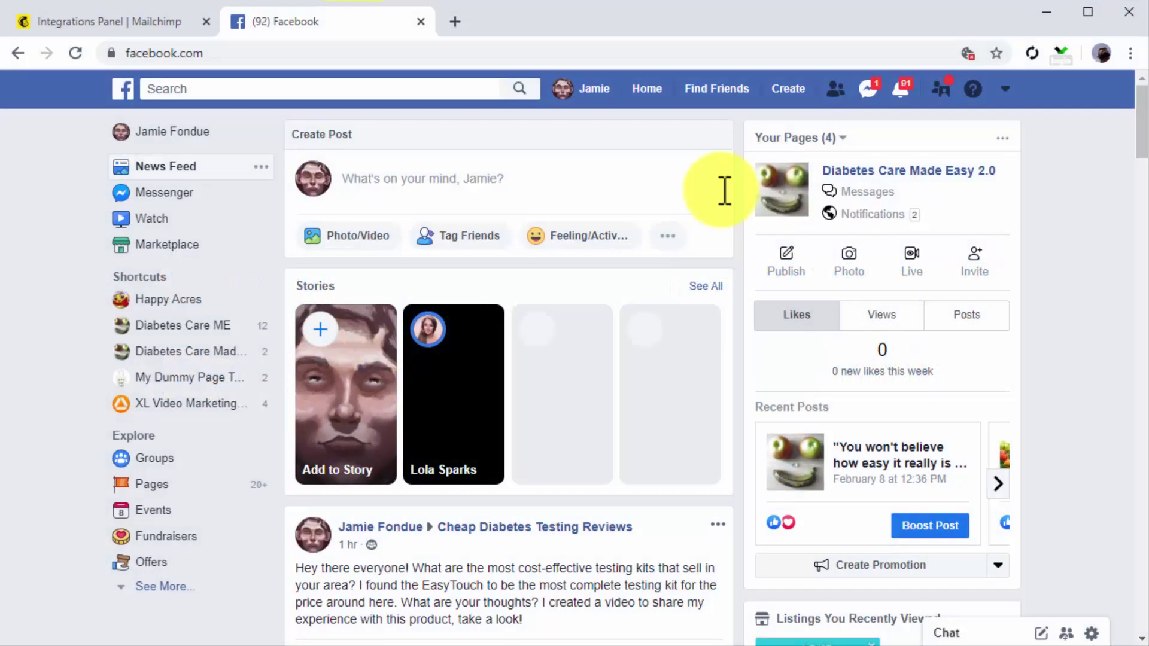
# Step: Open the Diabetes Care Made Easy 2.0 page and view its Join Our Mailing List! signup tab
pyautogui.click(890, 169)
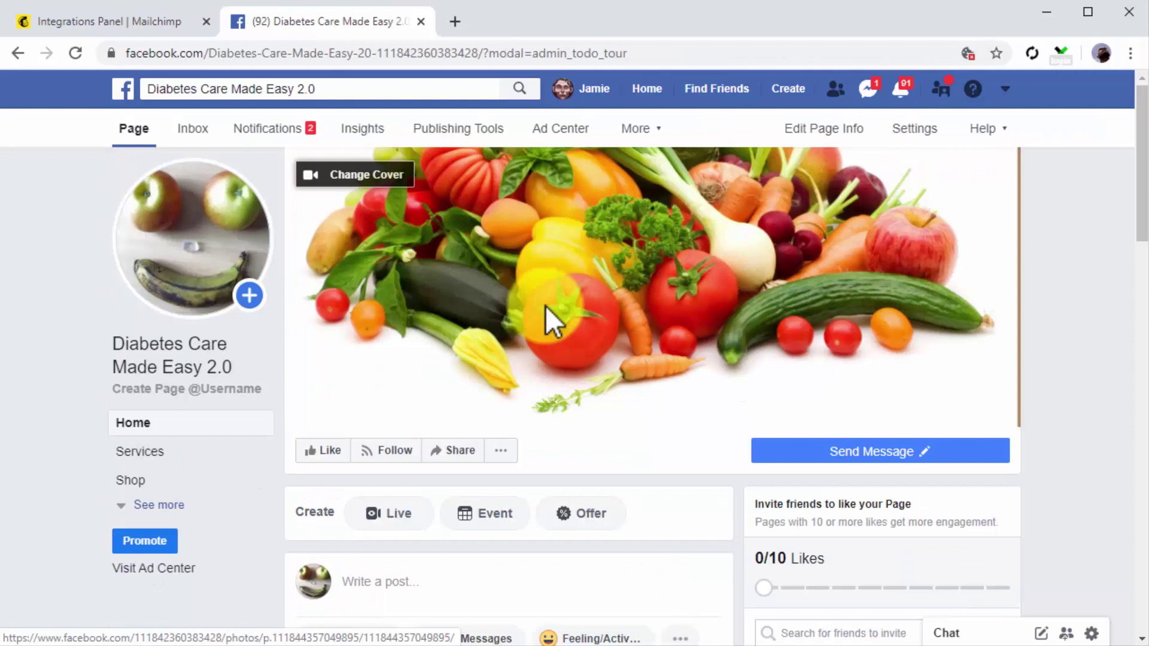
pyautogui.click(171, 504)
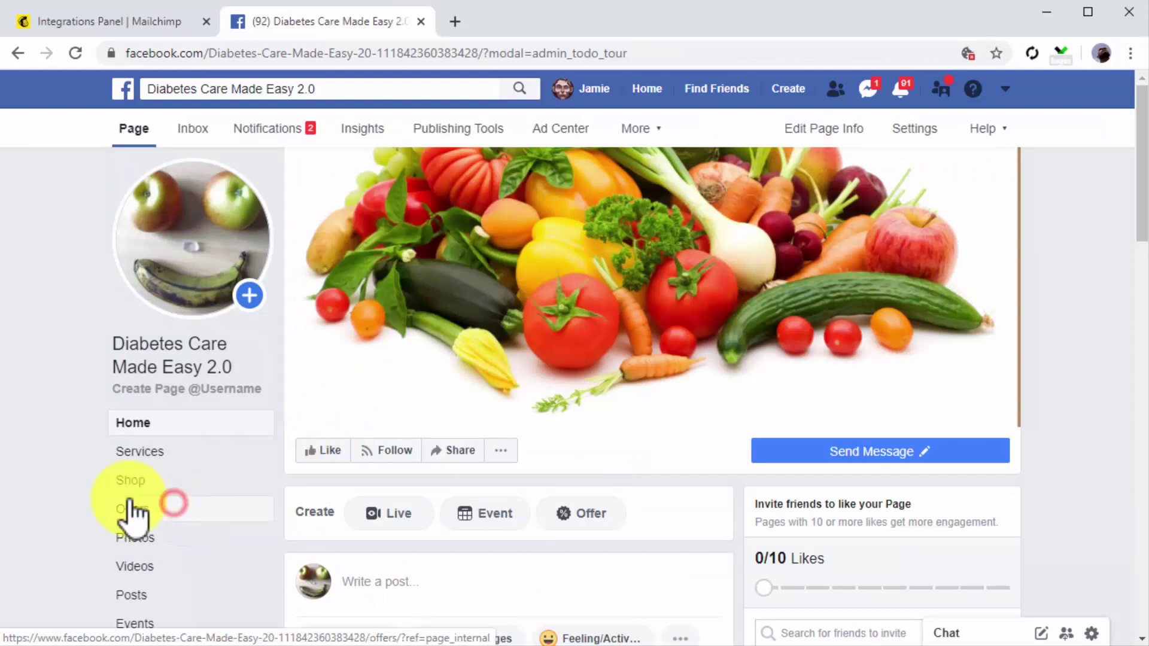
pyautogui.scroll(-1, 85, 491)
pyautogui.scroll(-1, 85, 491)
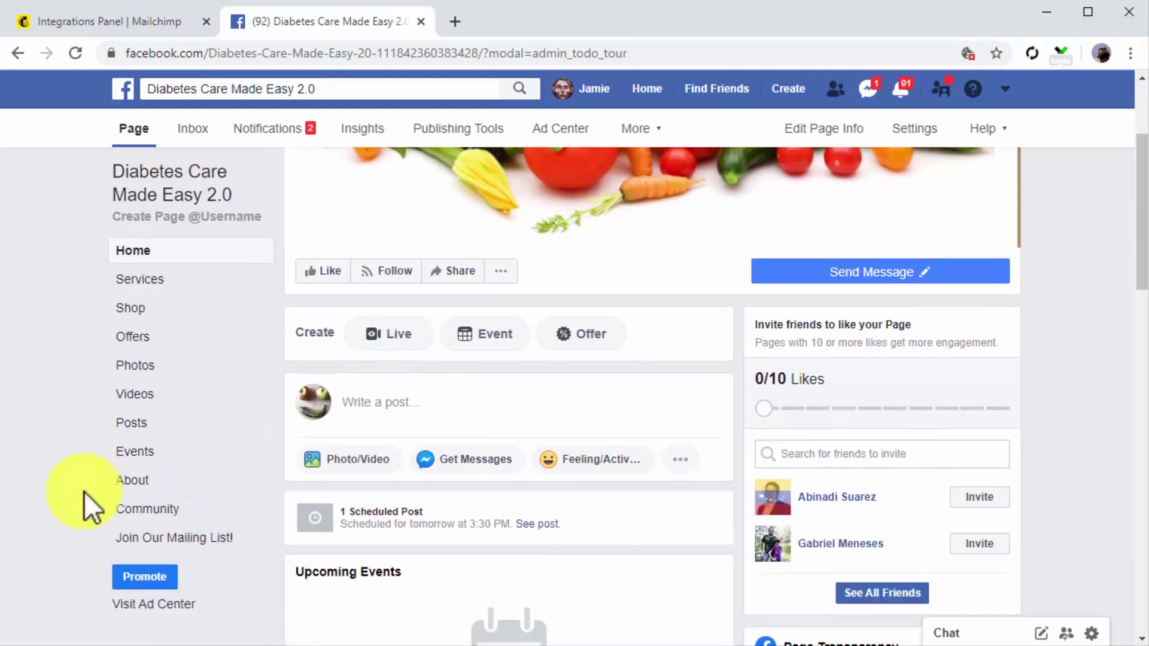
pyautogui.click(256, 548)
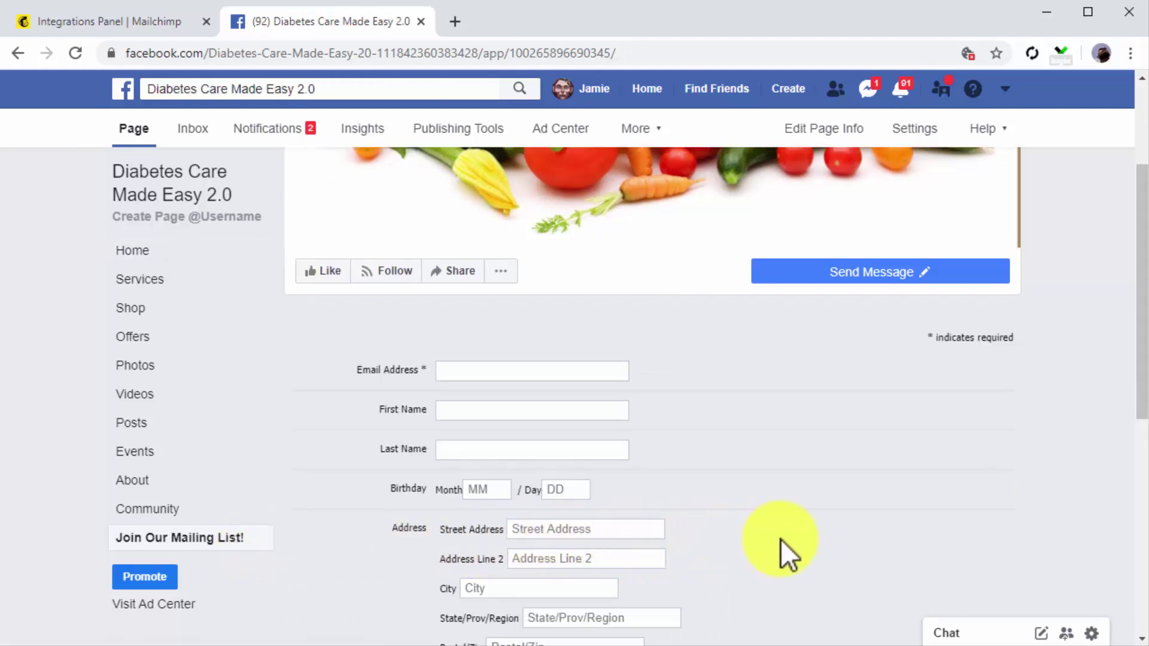
pyautogui.scroll(-3, 781, 540)
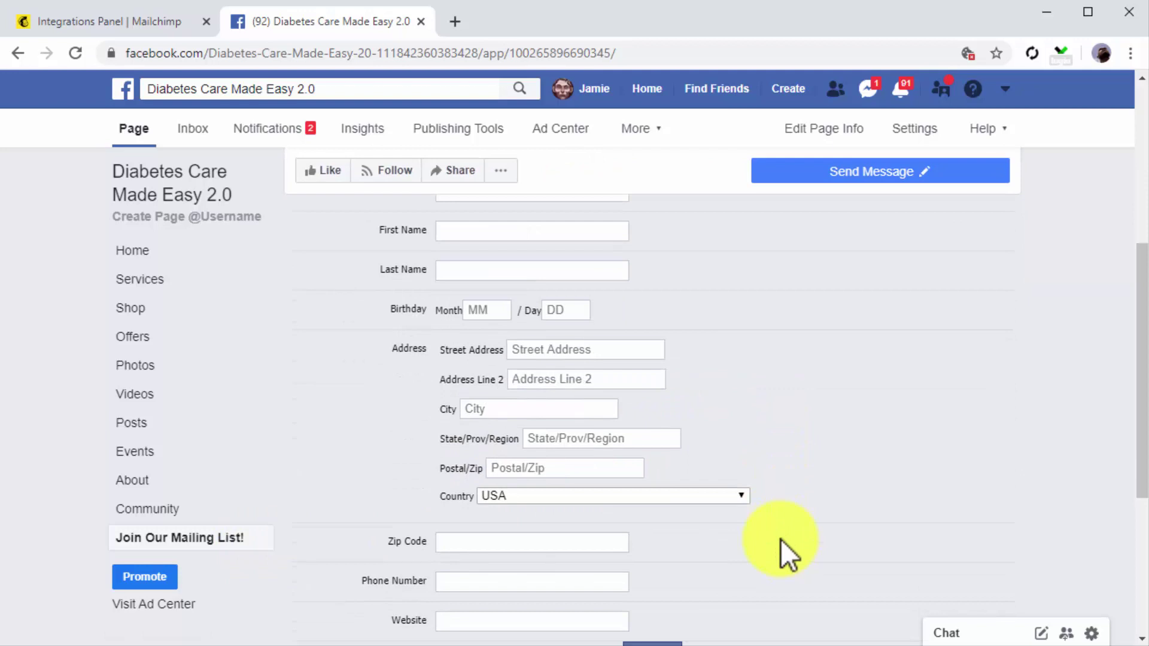
pyautogui.scroll(-3, 781, 540)
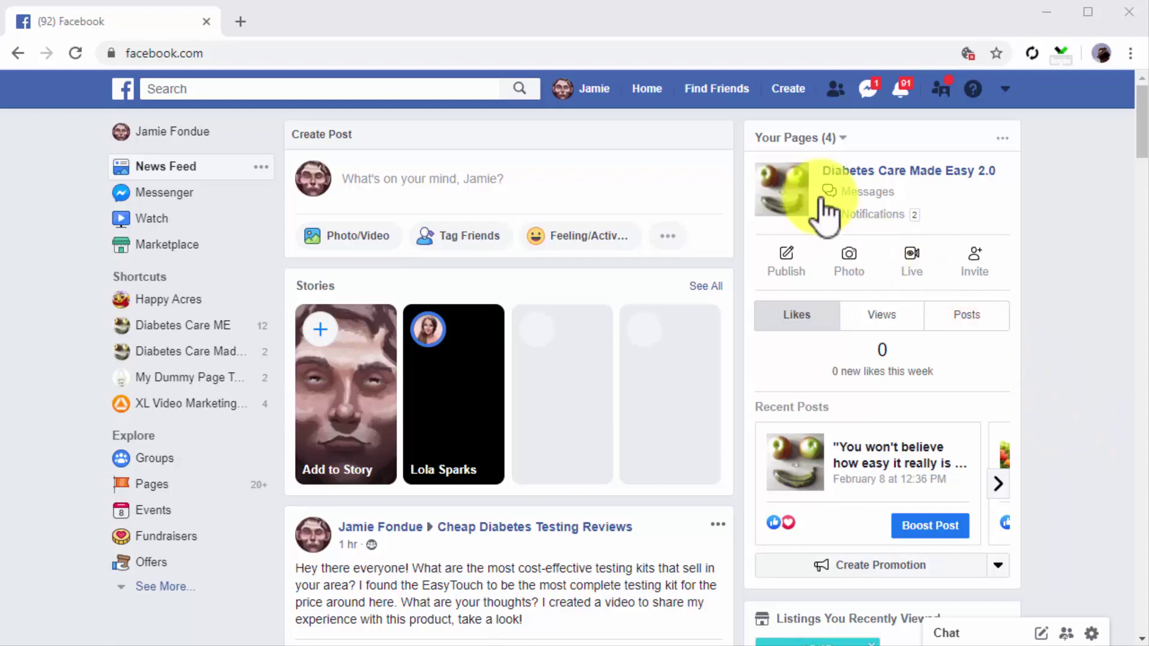
# Step: Open the Ads Manager creation page and start a Traffic campaign named 'My FB Traffic Campaign'
pyautogui.click(626, 52)
pyautogui.write('https://www.facebook.com/adsmanager/creation')
pyautogui.press('Return')
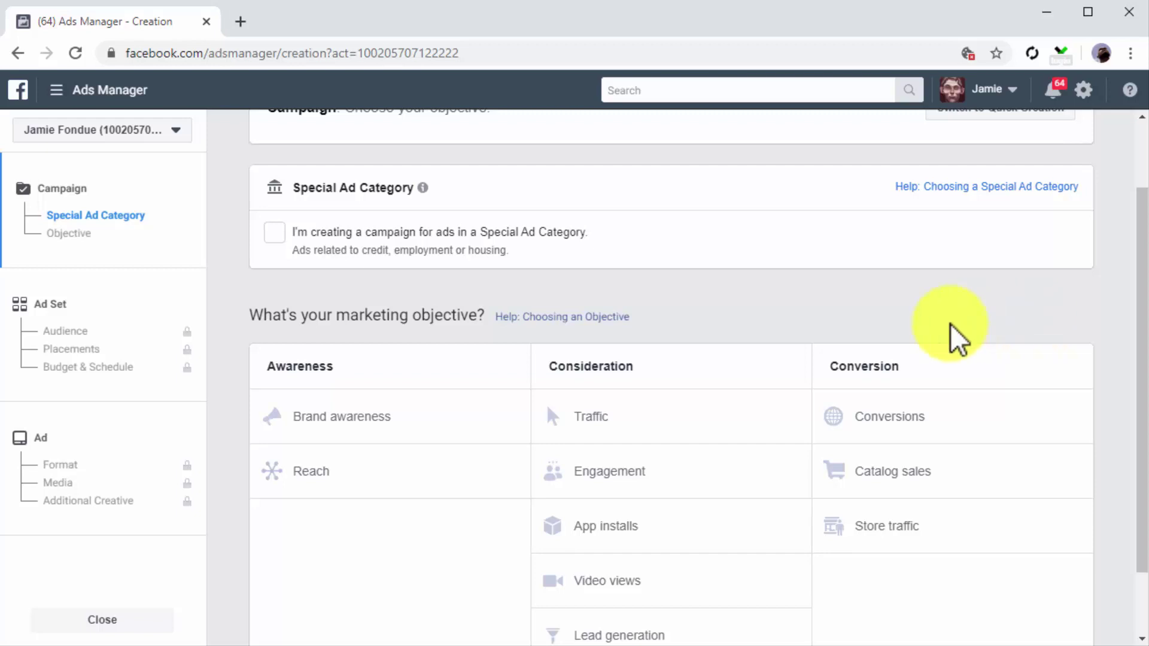
pyautogui.click(686, 405)
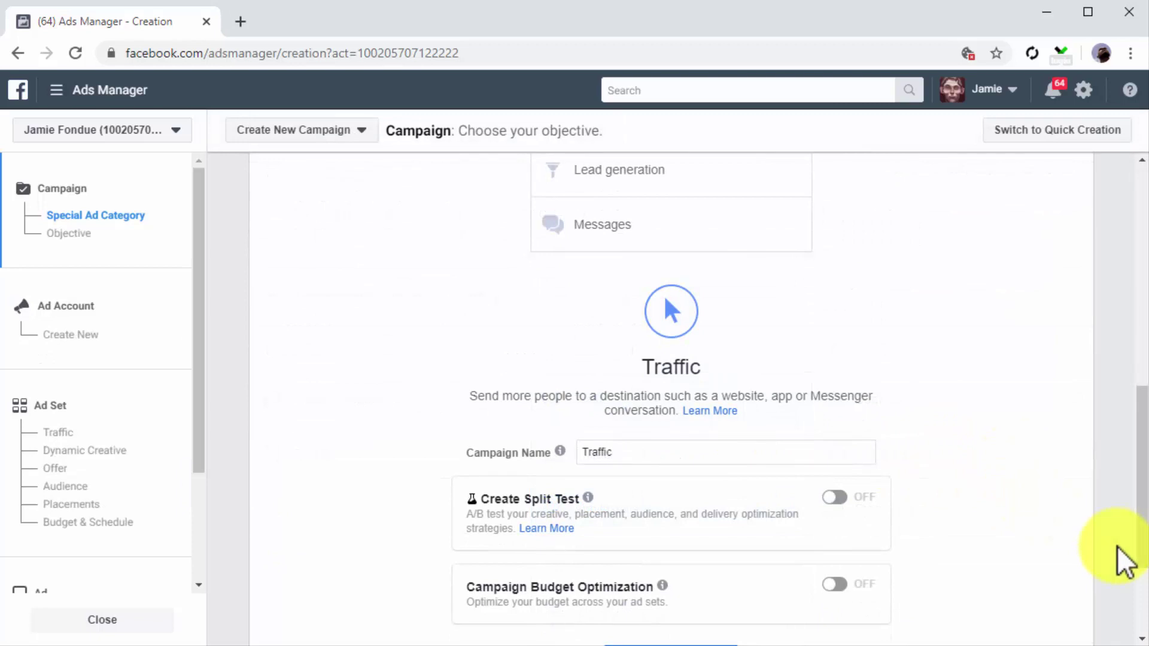
pyautogui.click(851, 457)
pyautogui.write('Campaign')
pyautogui.press('Home')
pyautogui.write('My FB')
pyautogui.scroll(-3, 971, 496)
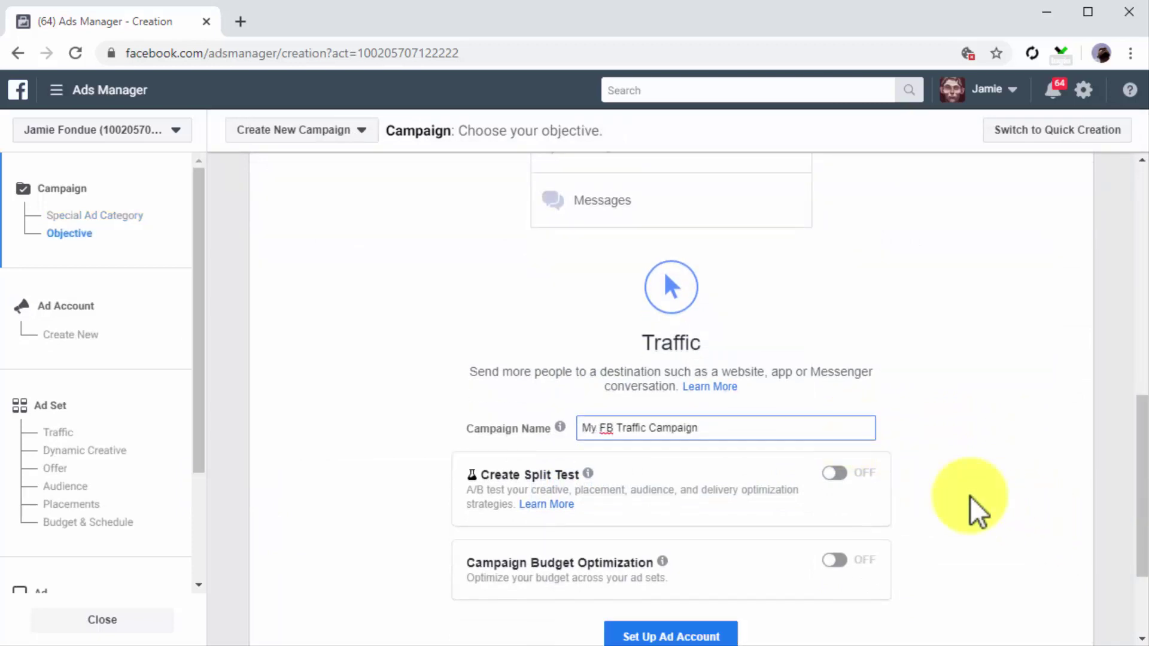
# Step: Set up the ad account with United States, US Dollars and Pacific/Honolulu time zone
pyautogui.click(710, 484)
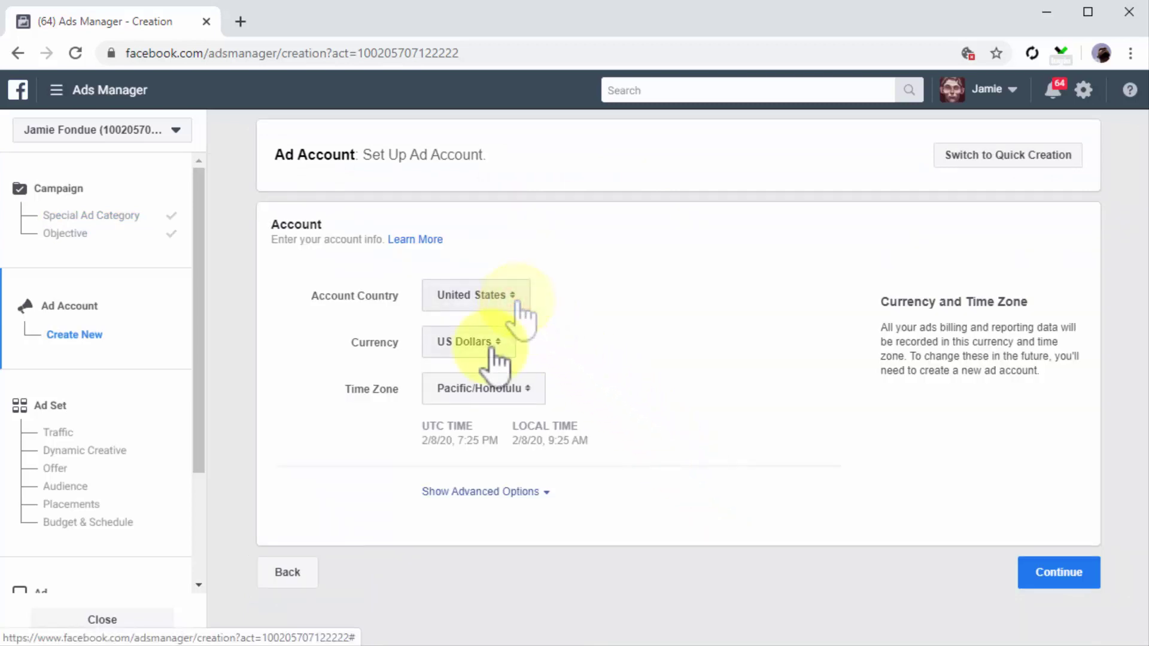
pyautogui.click(470, 390)
pyautogui.click(479, 388)
pyautogui.click(1027, 576)
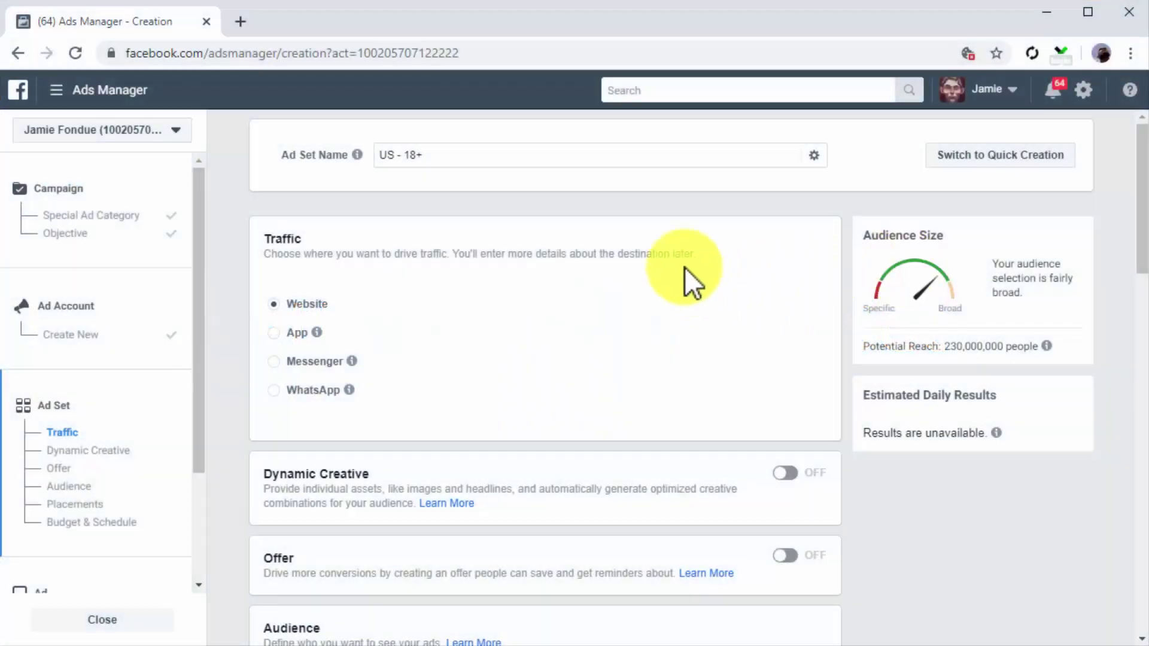
# Step: Rename the ad set to 'FB Traffic Ad Set' with Website as the traffic destination
pyautogui.click(569, 155)
pyautogui.press('BackSpace')
pyautogui.press('BackSpace')
pyautogui.press('BackSpace')
pyautogui.press('BackSpace')
pyautogui.press('BackSpace')
pyautogui.press('BackSpace')
pyautogui.press('BackSpace')
pyautogui.press('BackSpace')
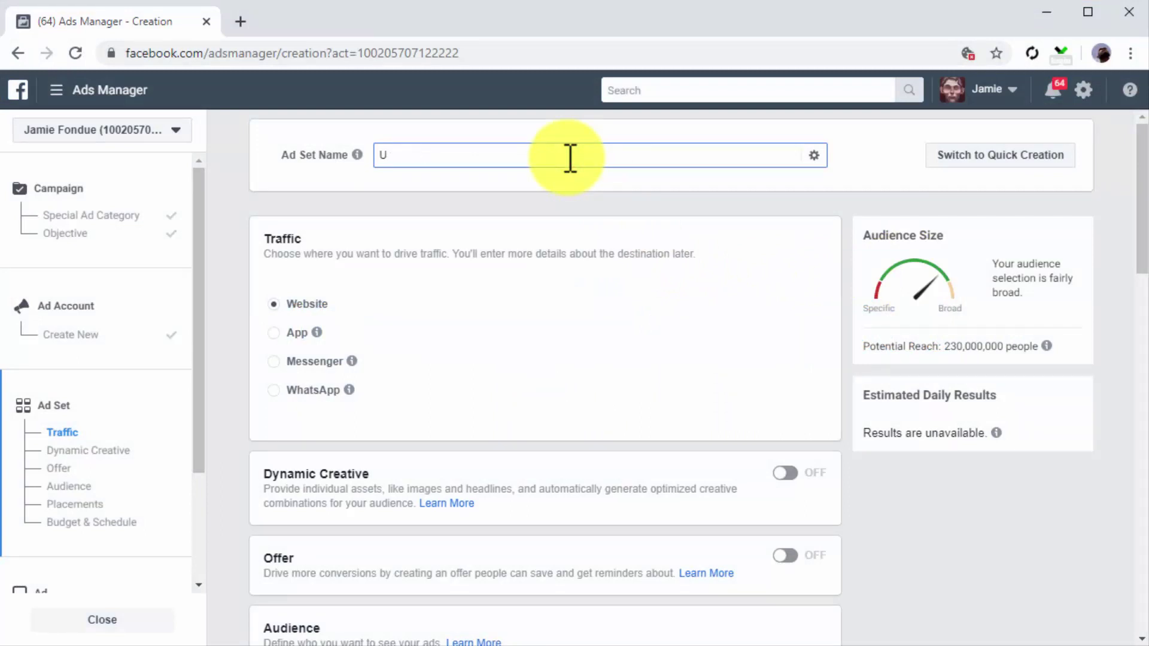
pyautogui.write('FB Traffic Ad Set')
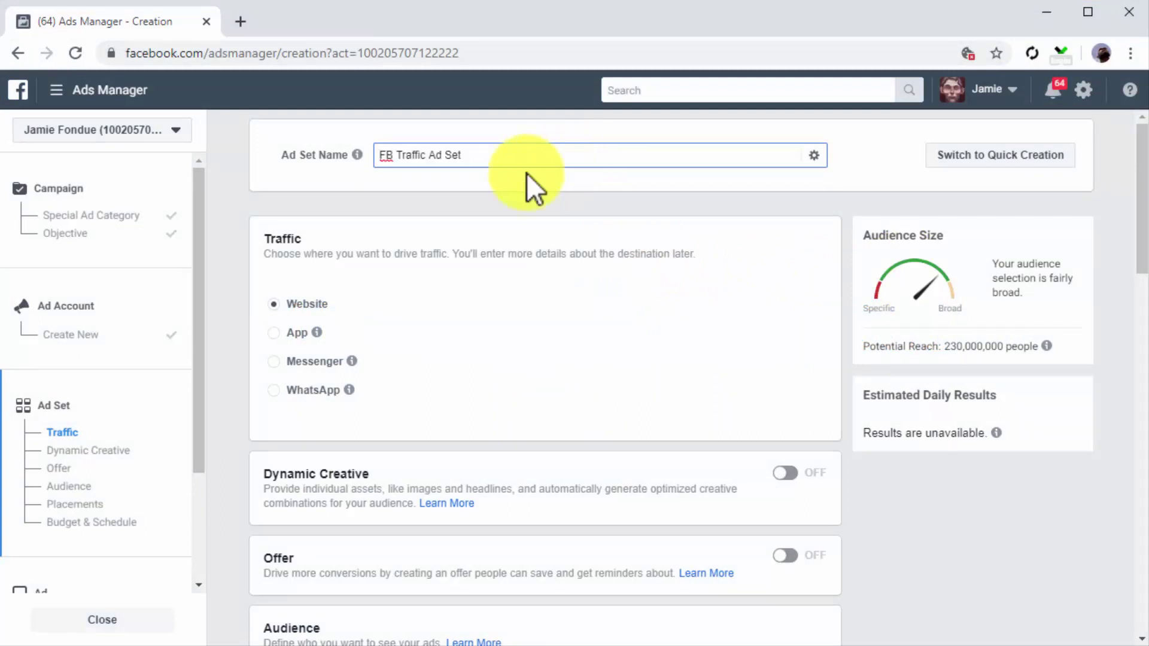
pyautogui.click(272, 304)
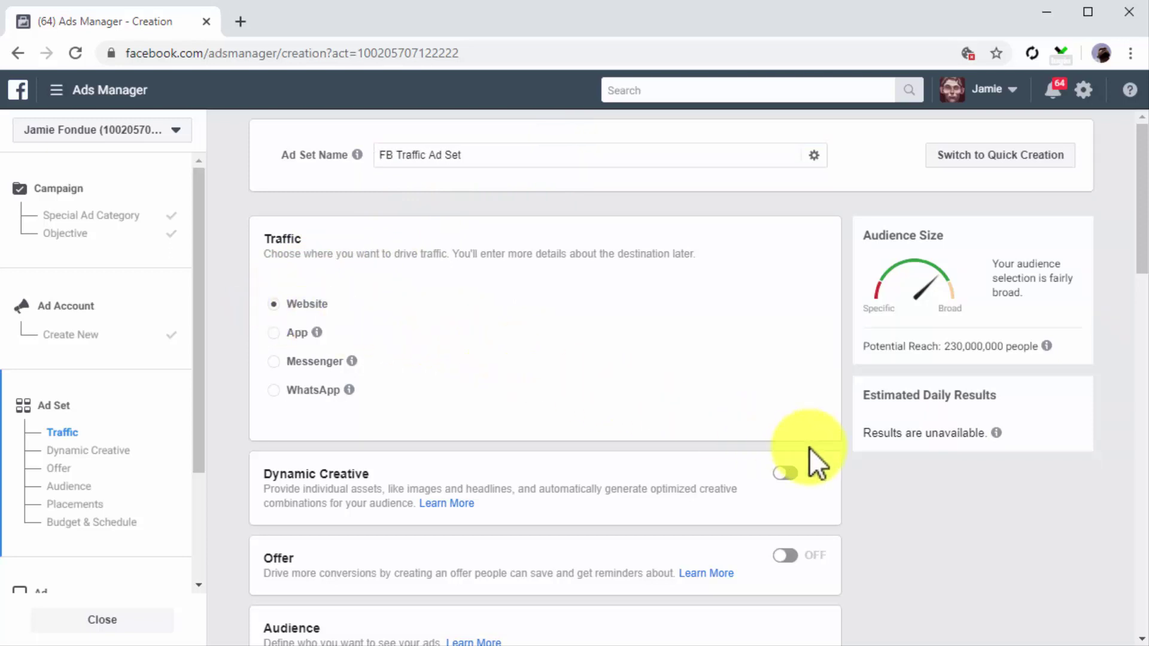
pyautogui.scroll(-2, 838, 474)
pyautogui.scroll(-6, 835, 462)
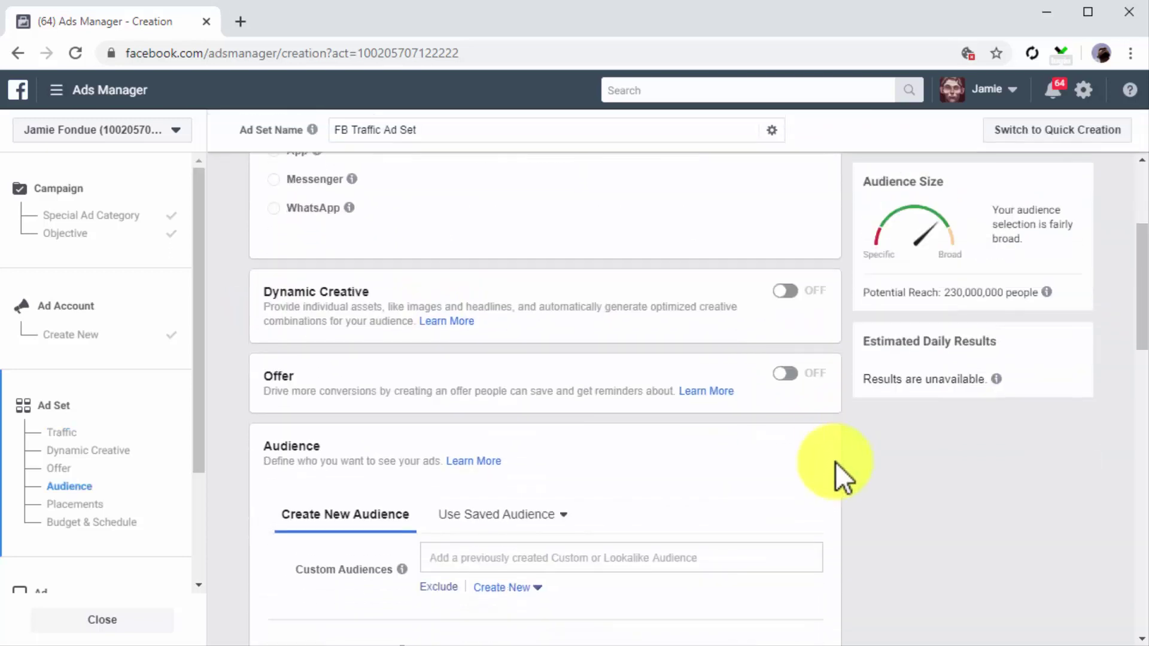
pyautogui.scroll(-2, 835, 462)
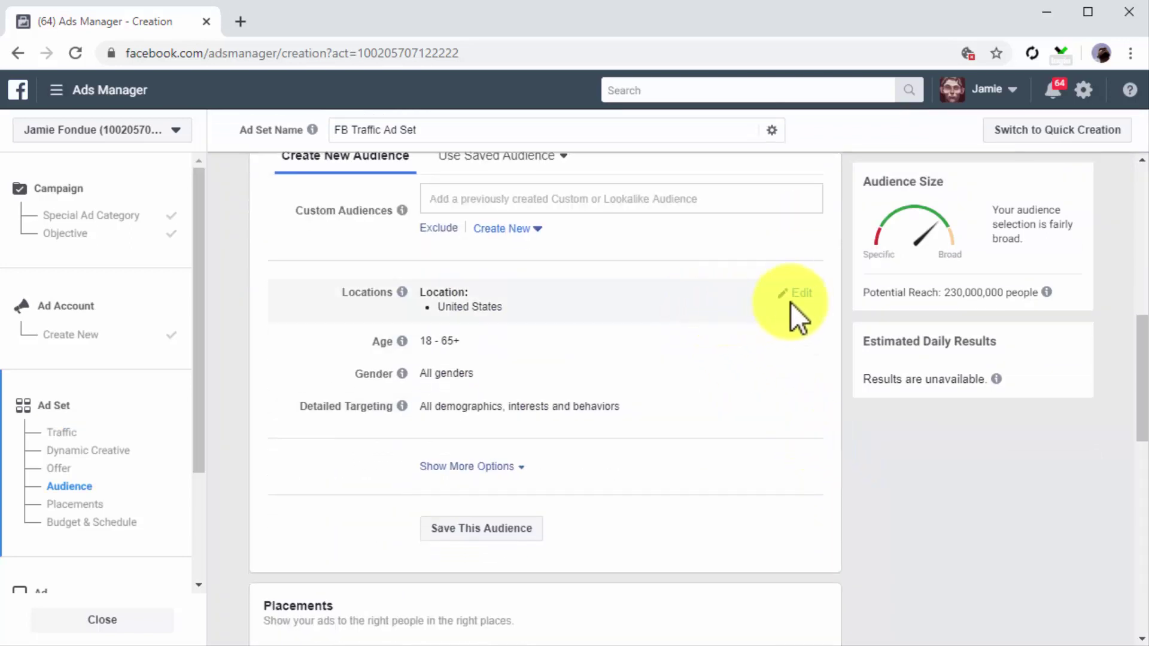
# Step: Add Canada to the target locations and set the age range to 24–55
pyautogui.click(798, 292)
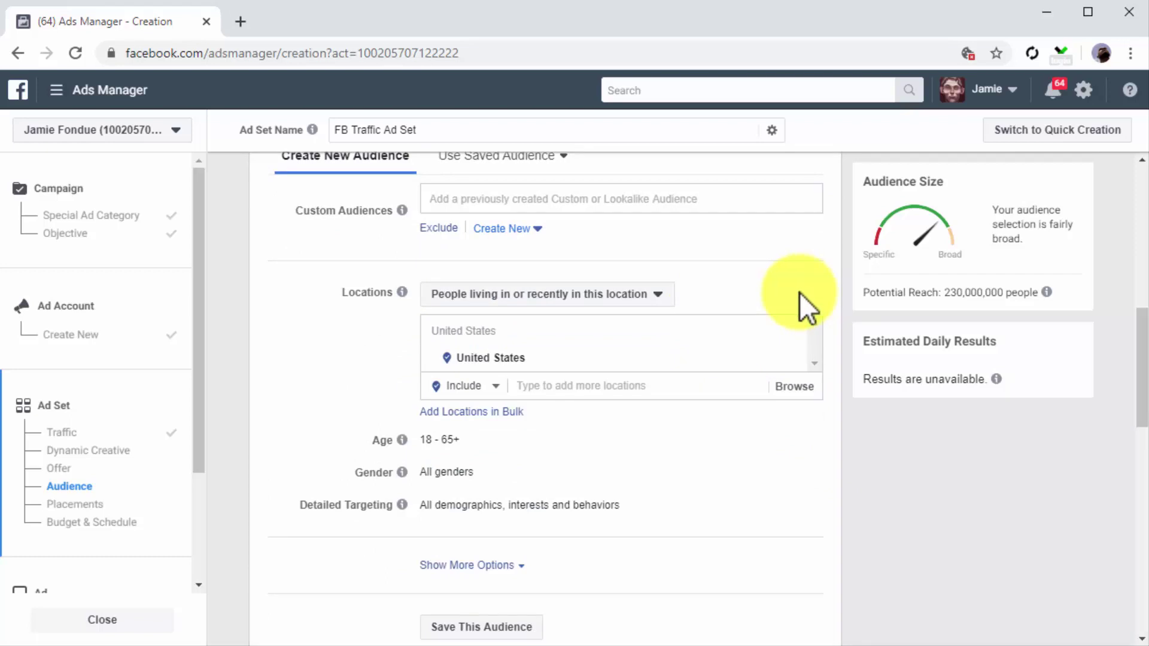
pyautogui.click(726, 379)
pyautogui.write('canada')
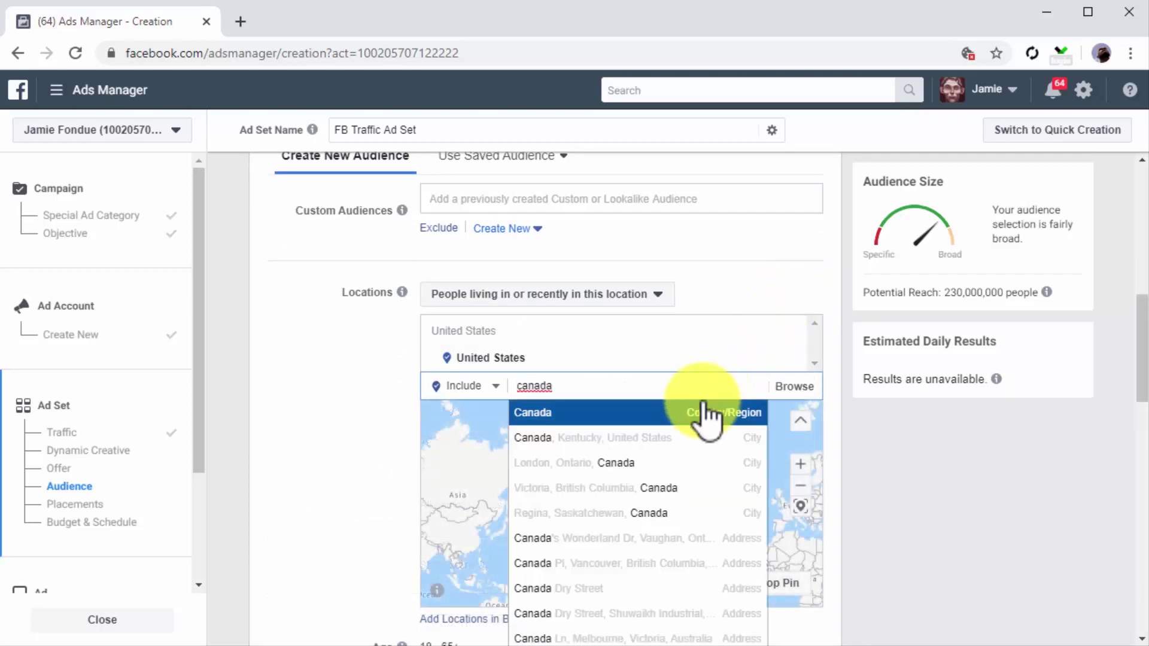
pyautogui.click(705, 414)
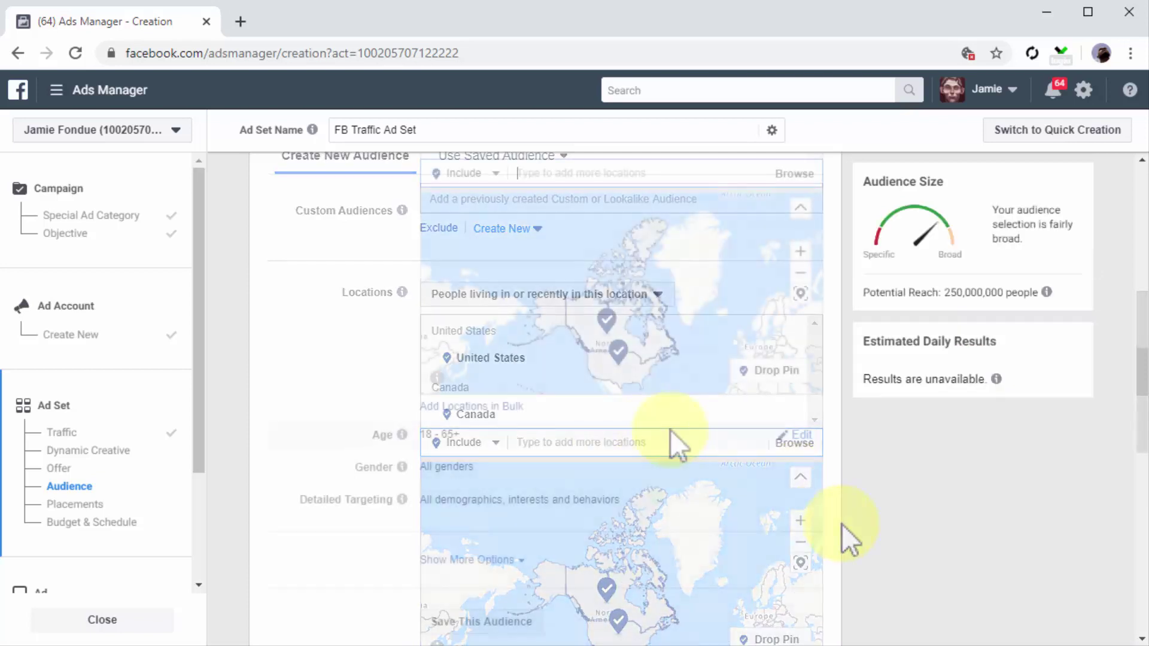
pyautogui.click(796, 436)
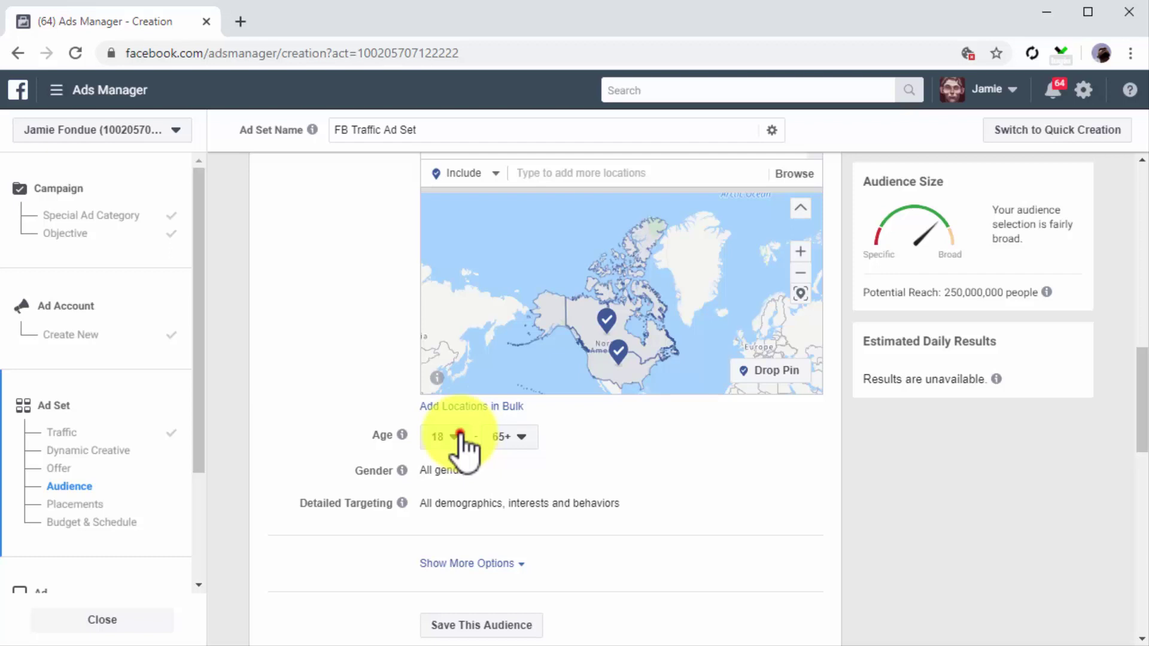
pyautogui.click(456, 437)
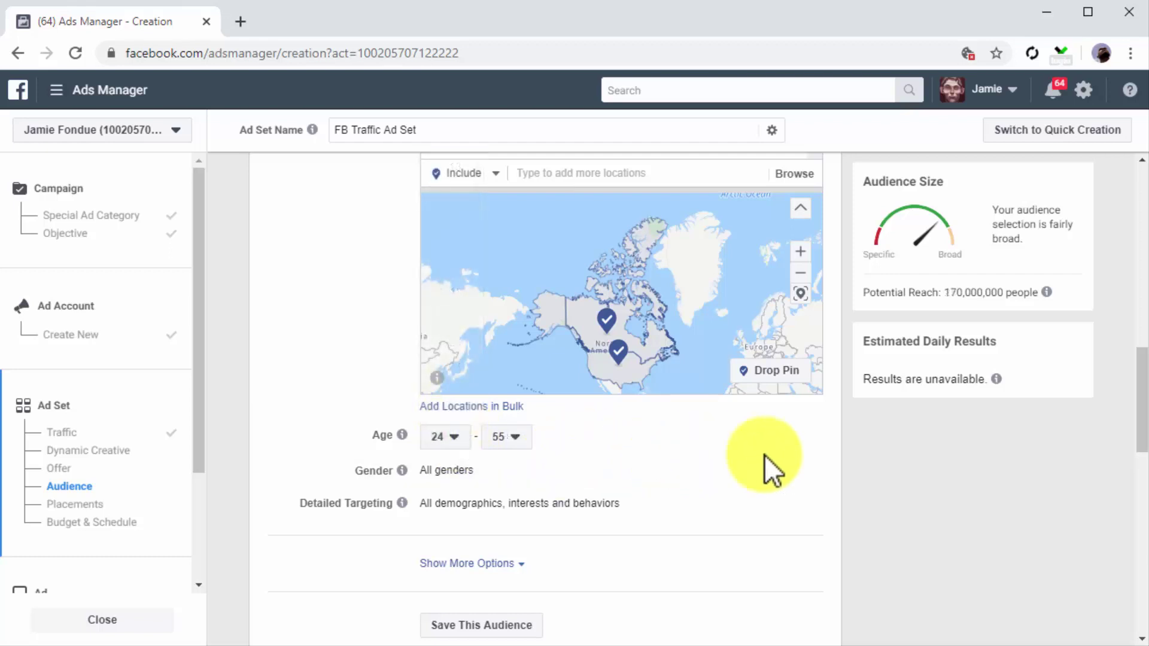
pyautogui.click(802, 471)
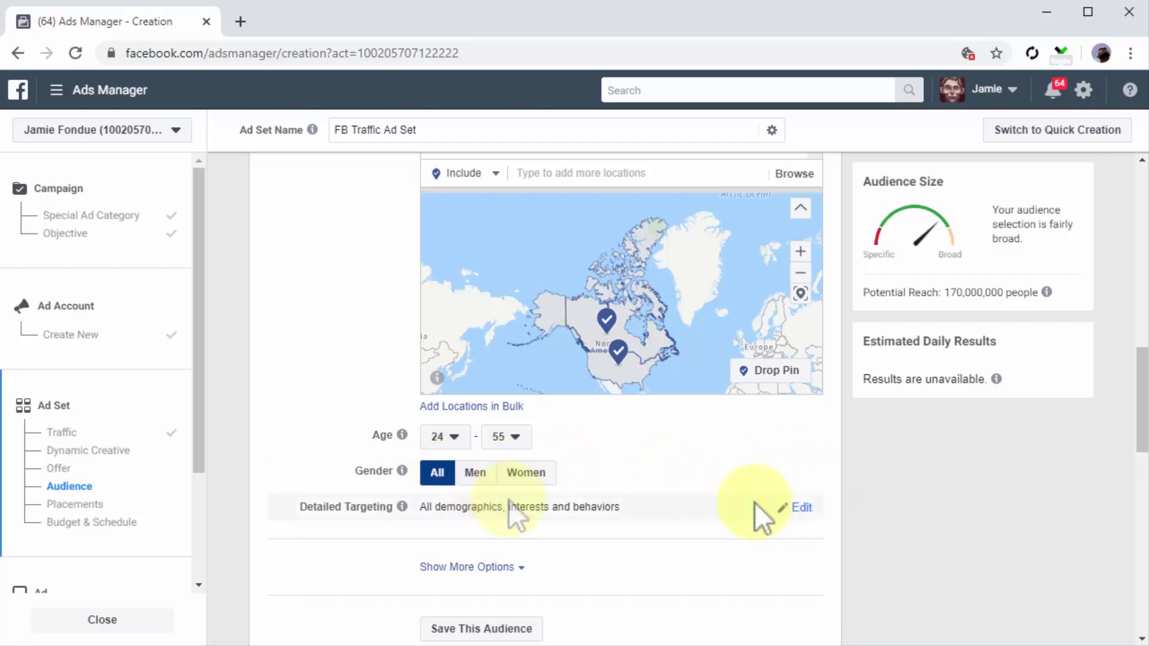
# Step: Add the Eating Healthy interest under Detailed Targeting
pyautogui.click(800, 508)
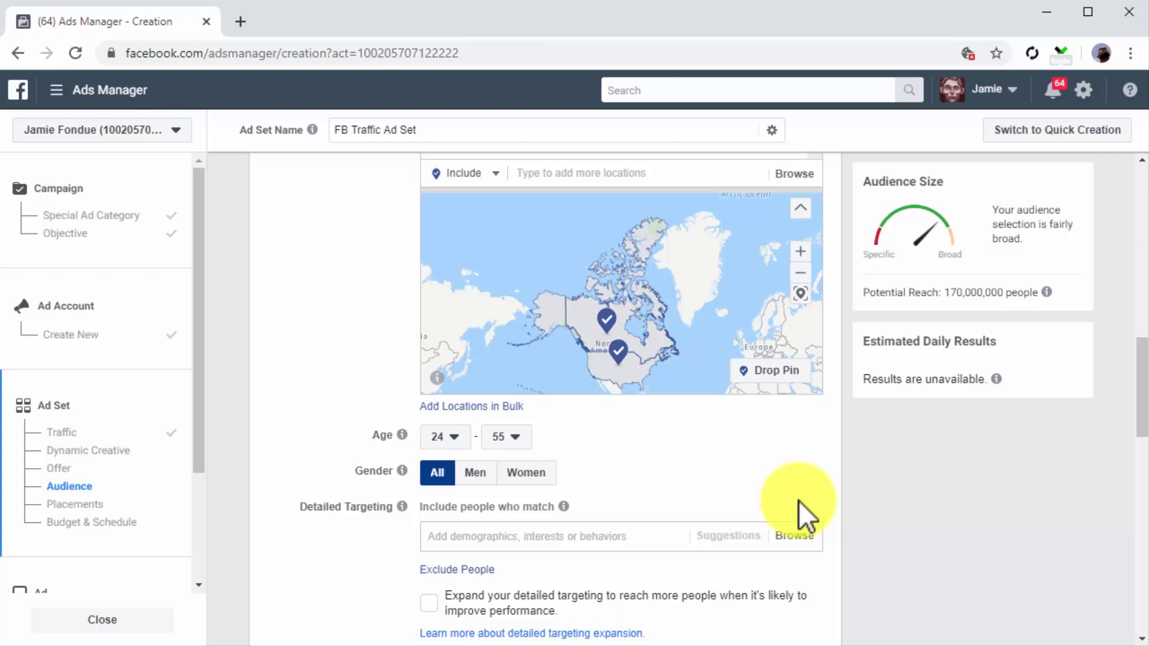
pyautogui.click(662, 534)
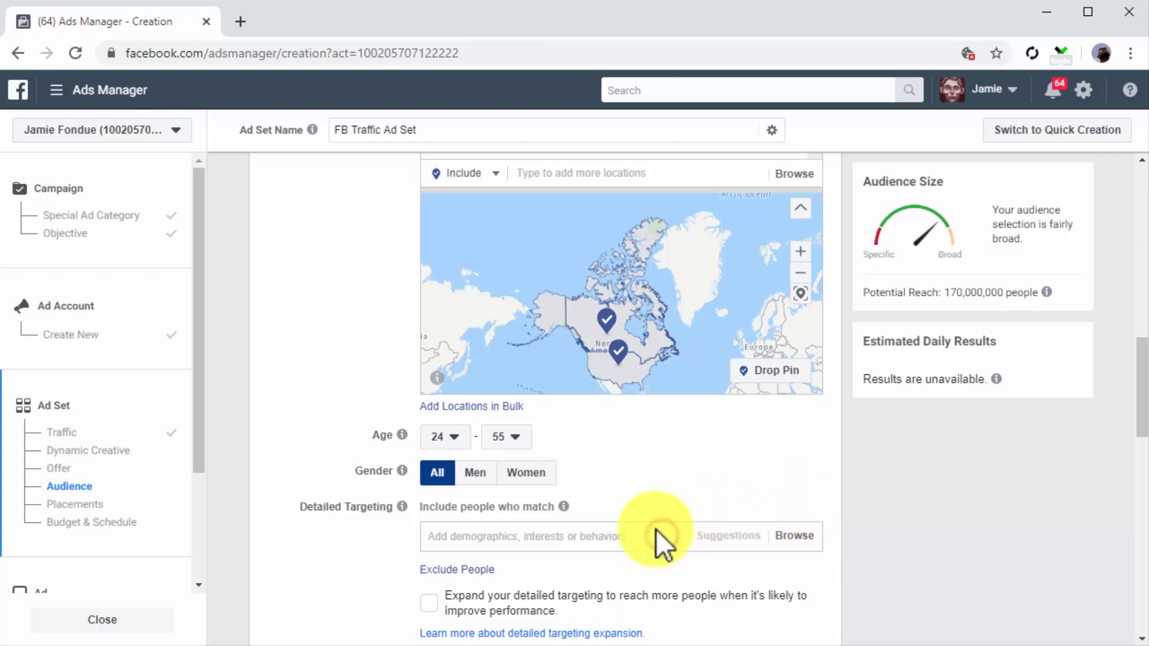
pyautogui.write('healthy eating')
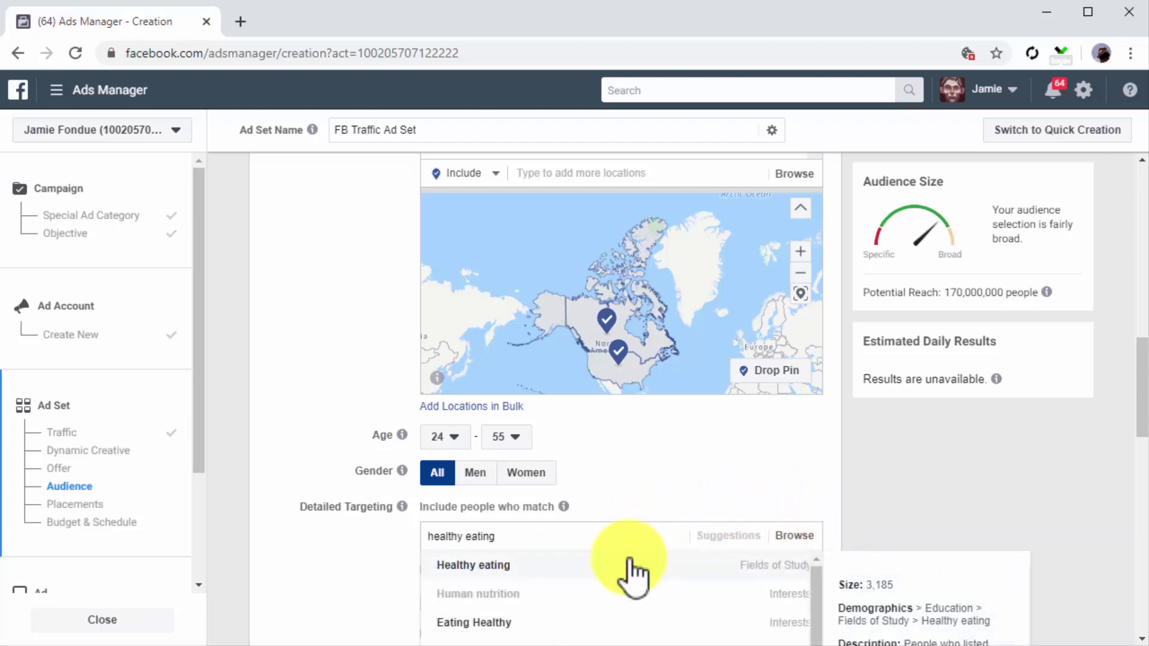
pyautogui.click(600, 623)
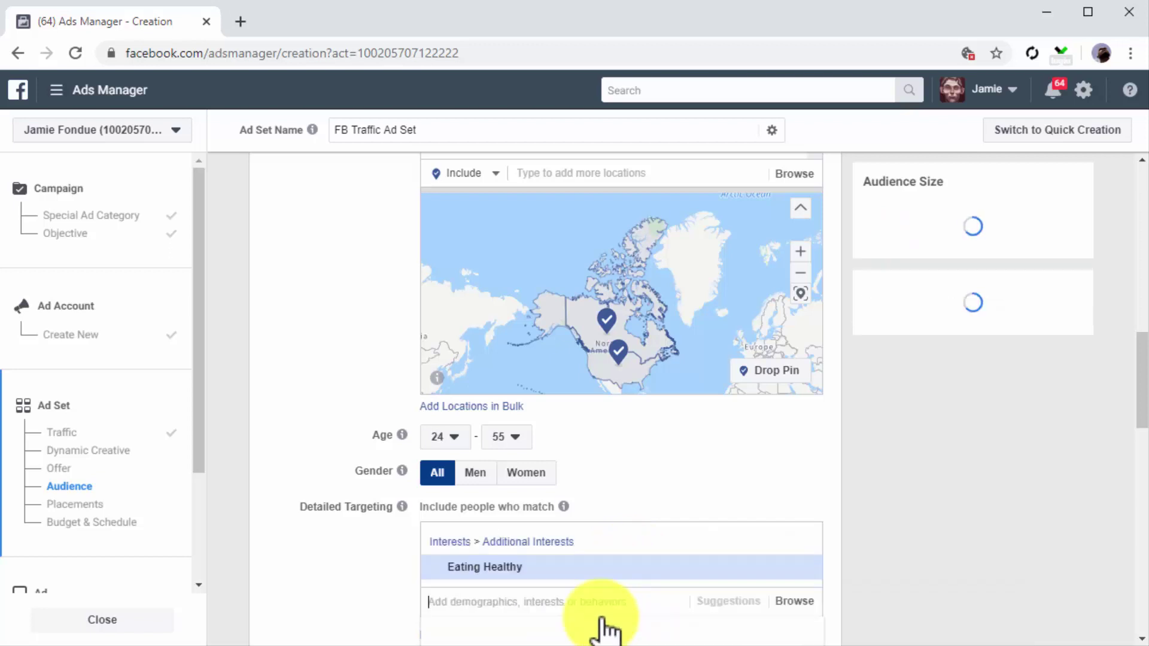
pyautogui.scroll(-5, 823, 558)
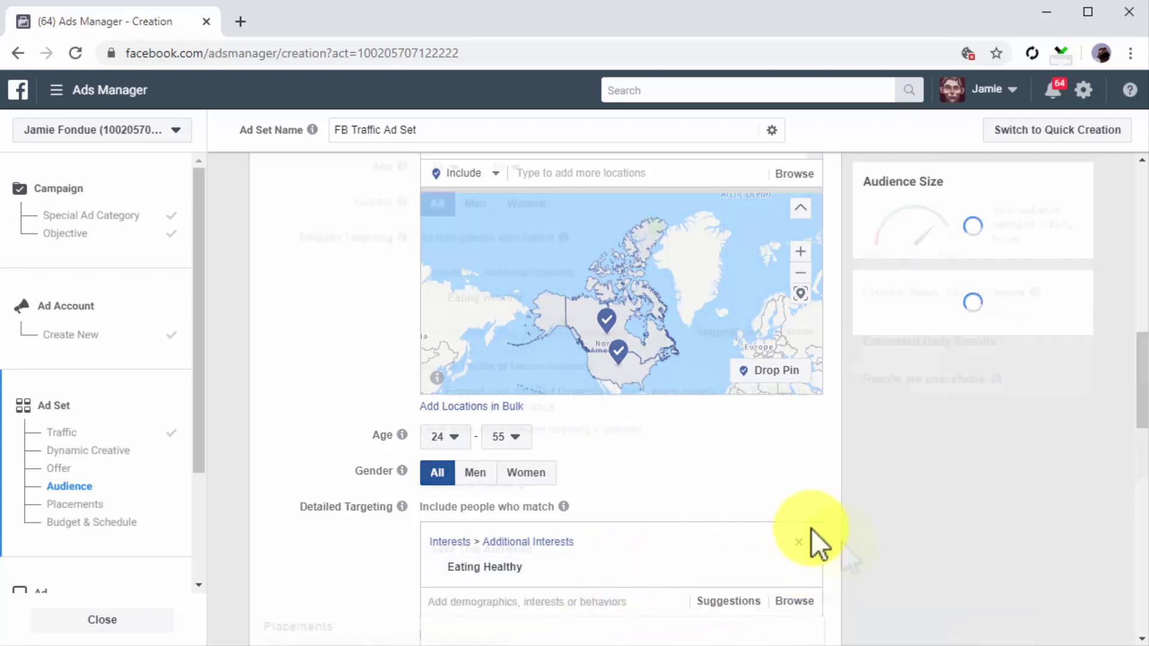
pyautogui.scroll(-5, 842, 541)
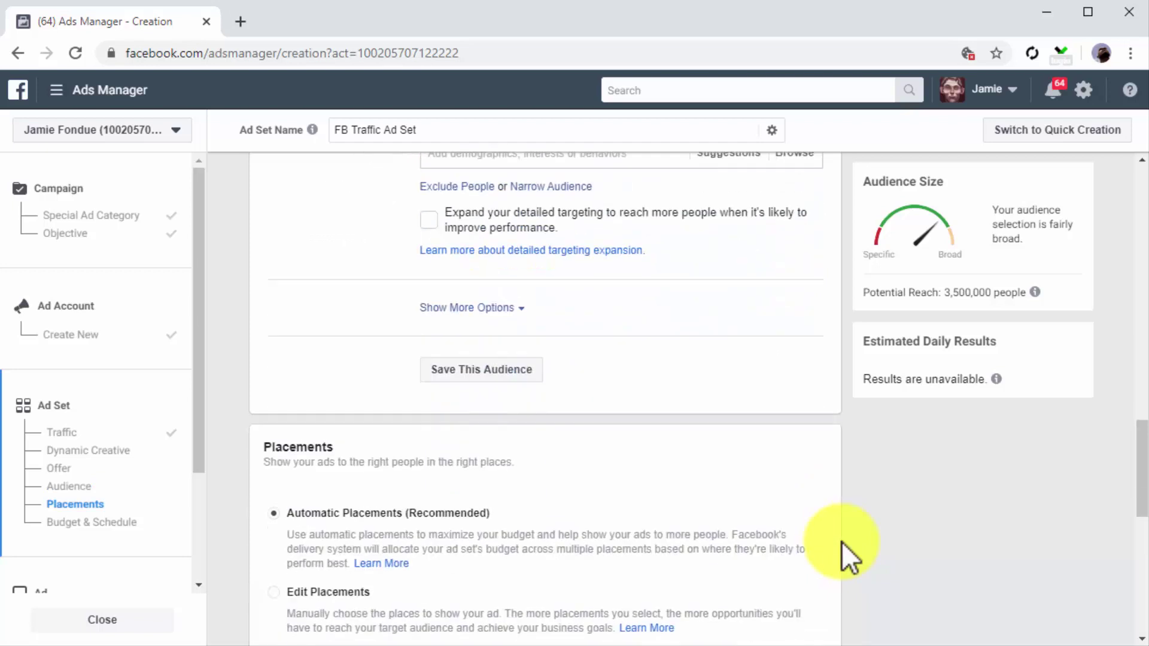
pyautogui.scroll(-2, 842, 541)
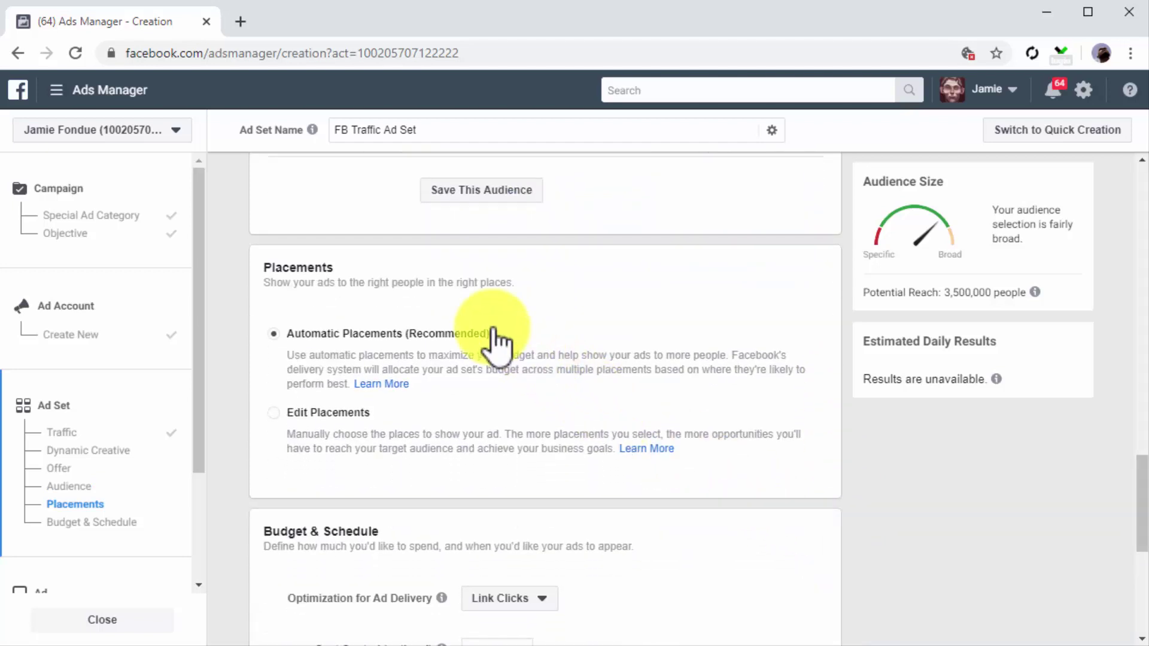
pyautogui.click(273, 333)
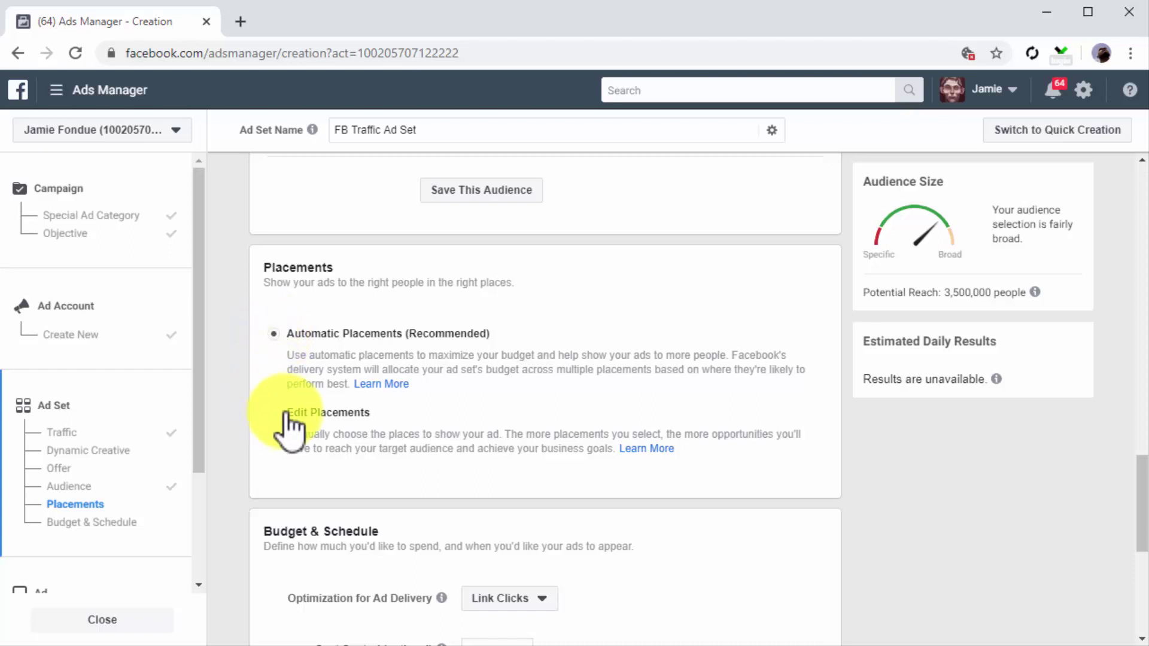
pyautogui.click(339, 413)
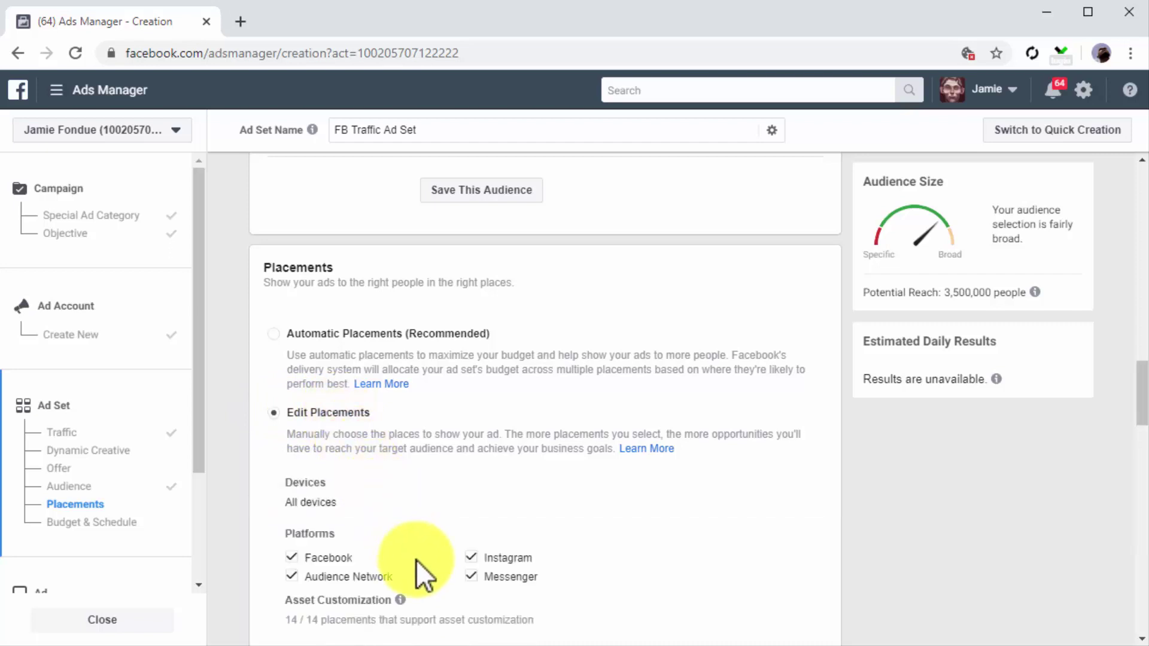
pyautogui.click(274, 333)
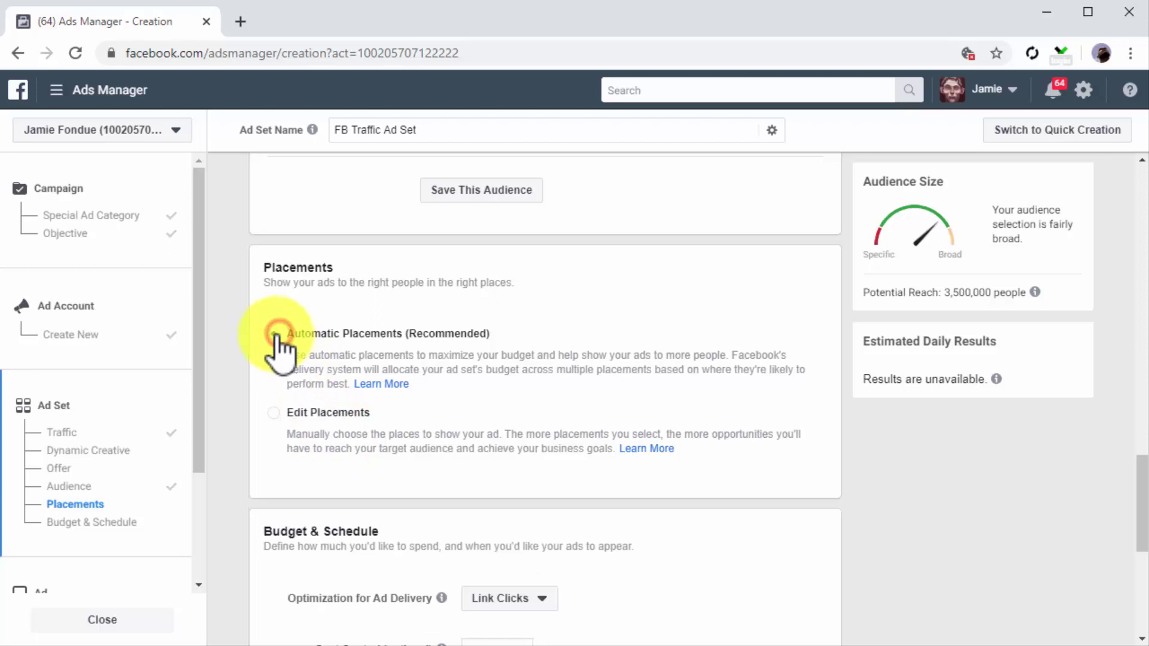
pyautogui.scroll(-1, 243, 416)
pyautogui.scroll(-3, 243, 415)
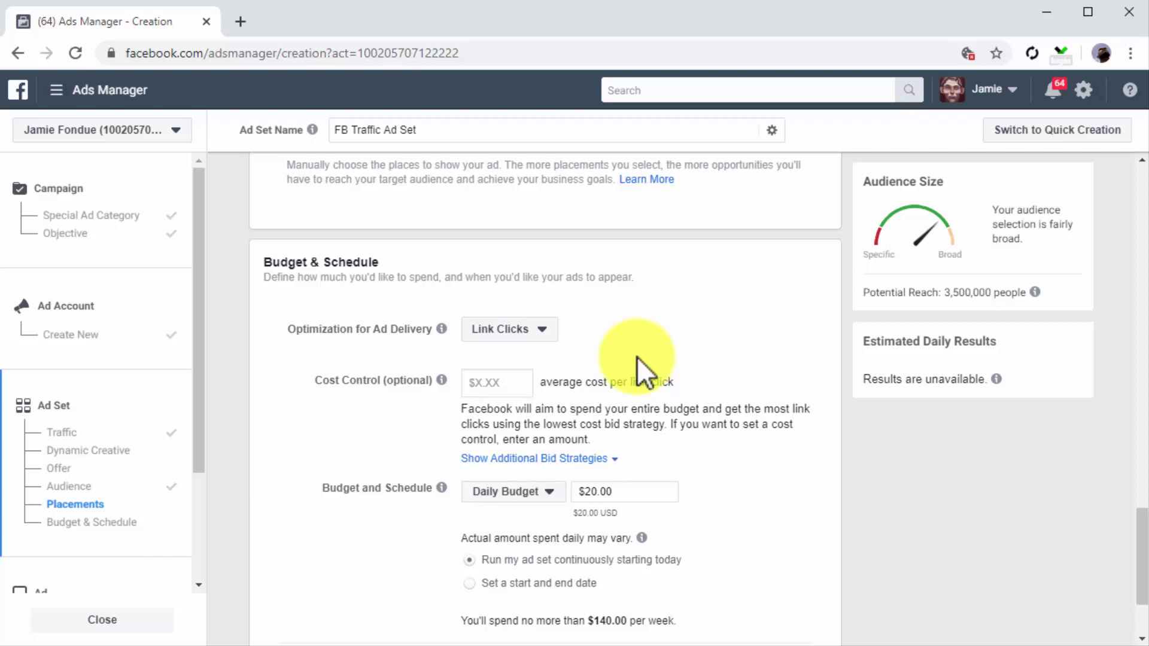
# Step: Set a $15.00 daily budget and a 0.50 cost-per-link-click cost control
pyautogui.click(541, 492)
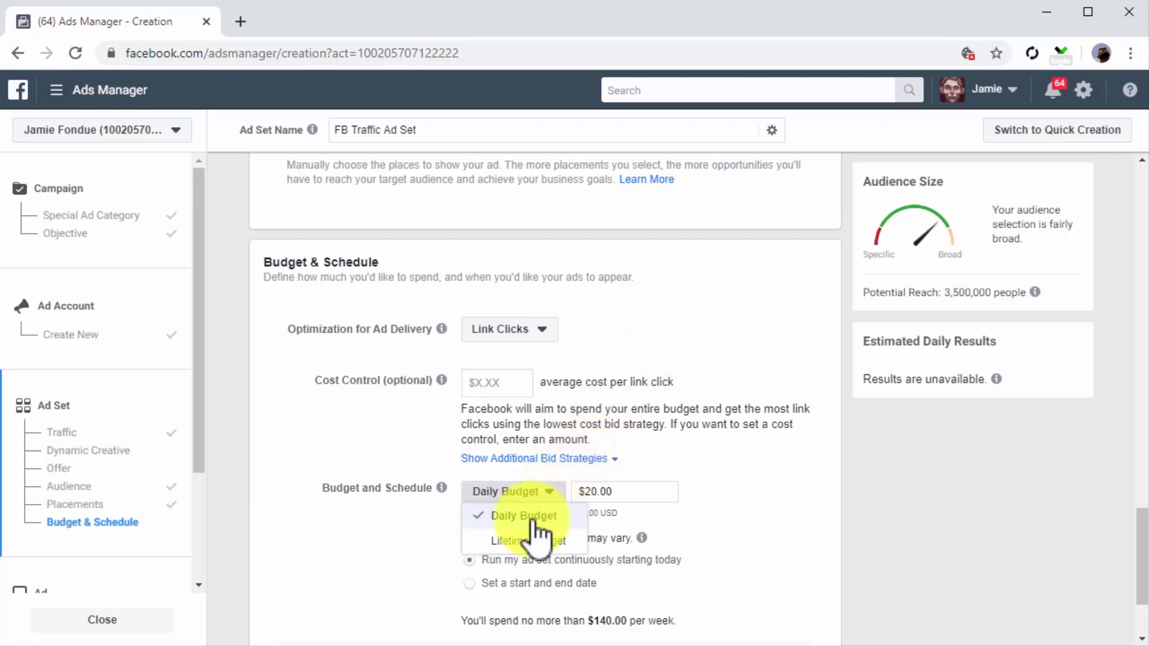
pyautogui.click(533, 519)
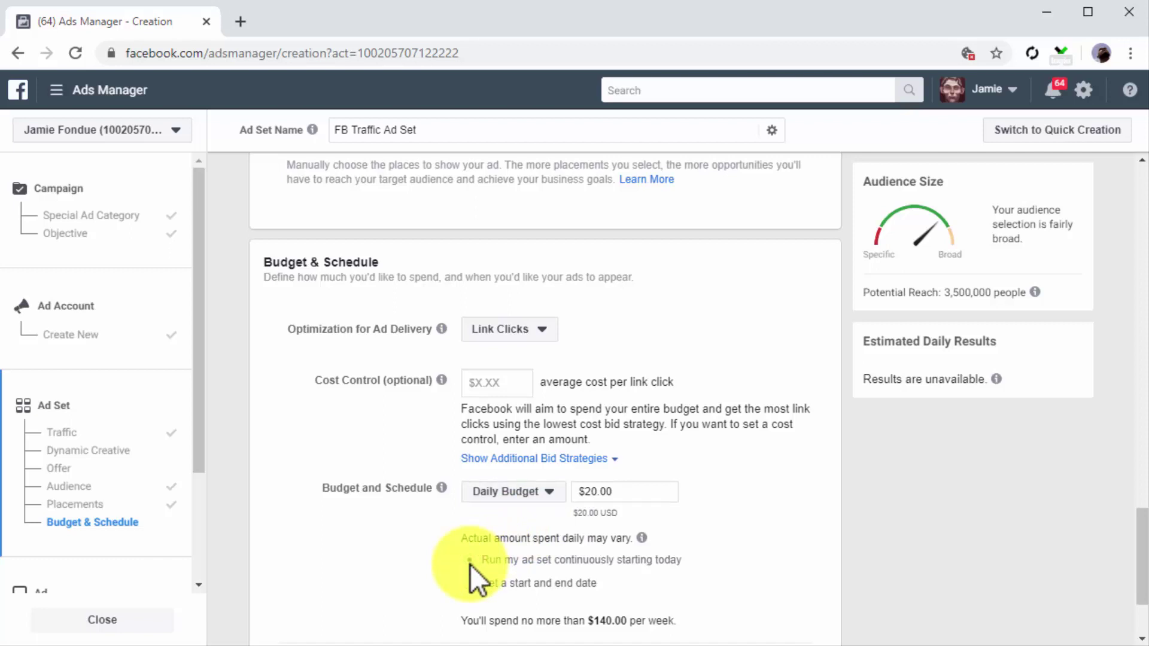
pyautogui.click(620, 501)
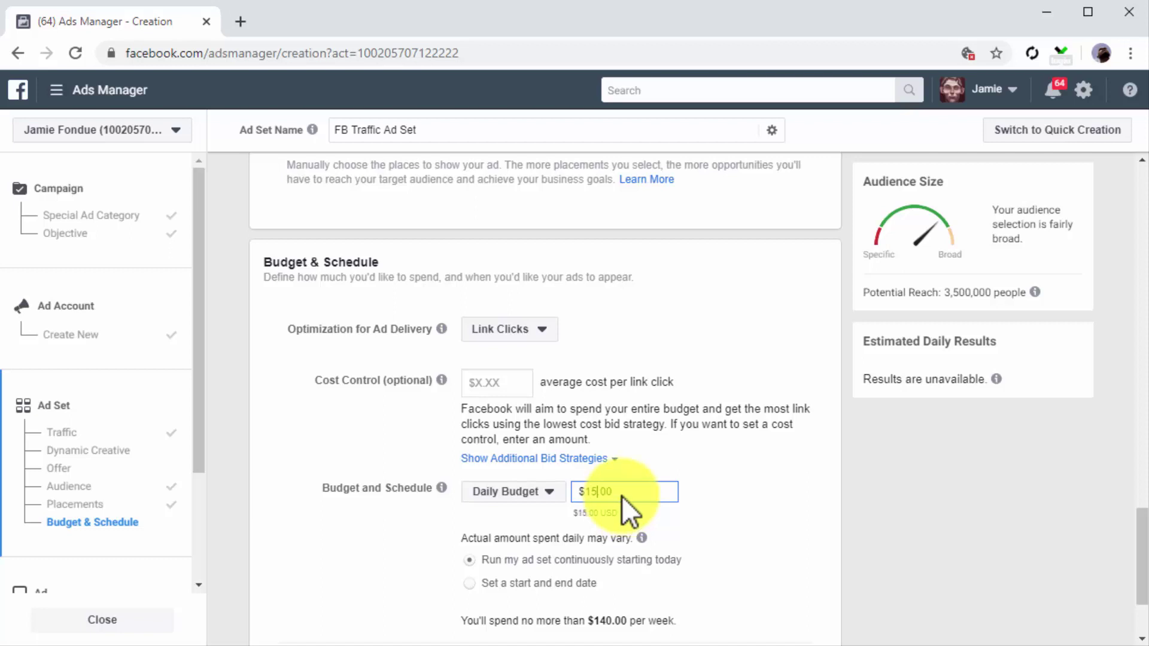
pyautogui.click(497, 385)
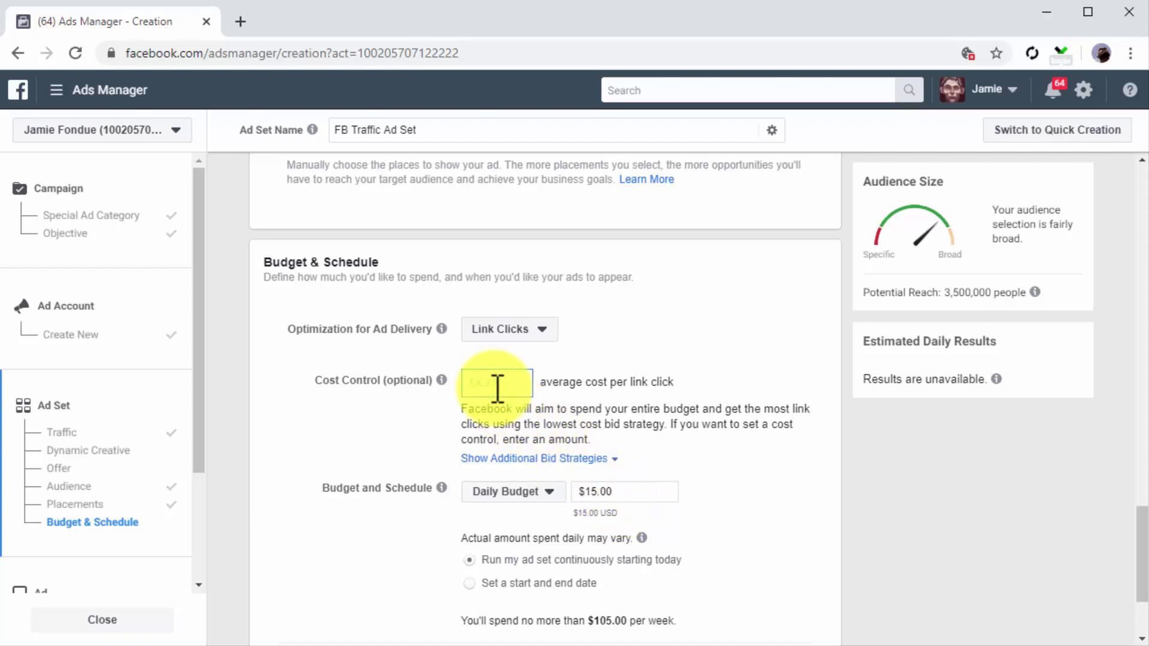
pyautogui.write('0.50')
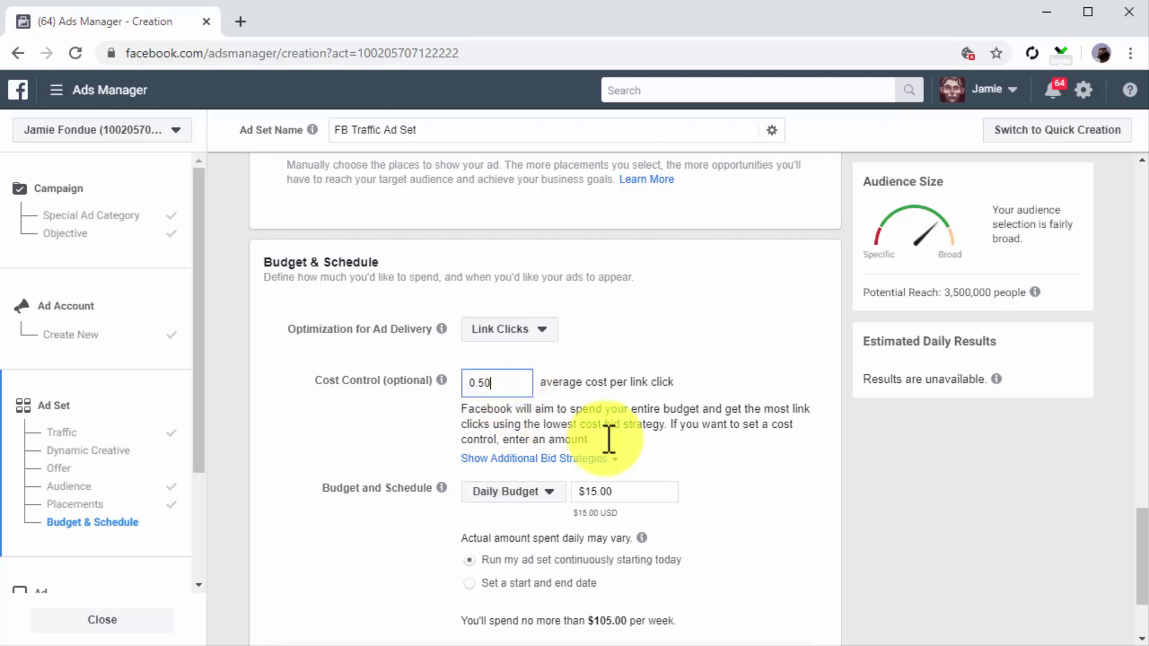
pyautogui.scroll(-2, 694, 479)
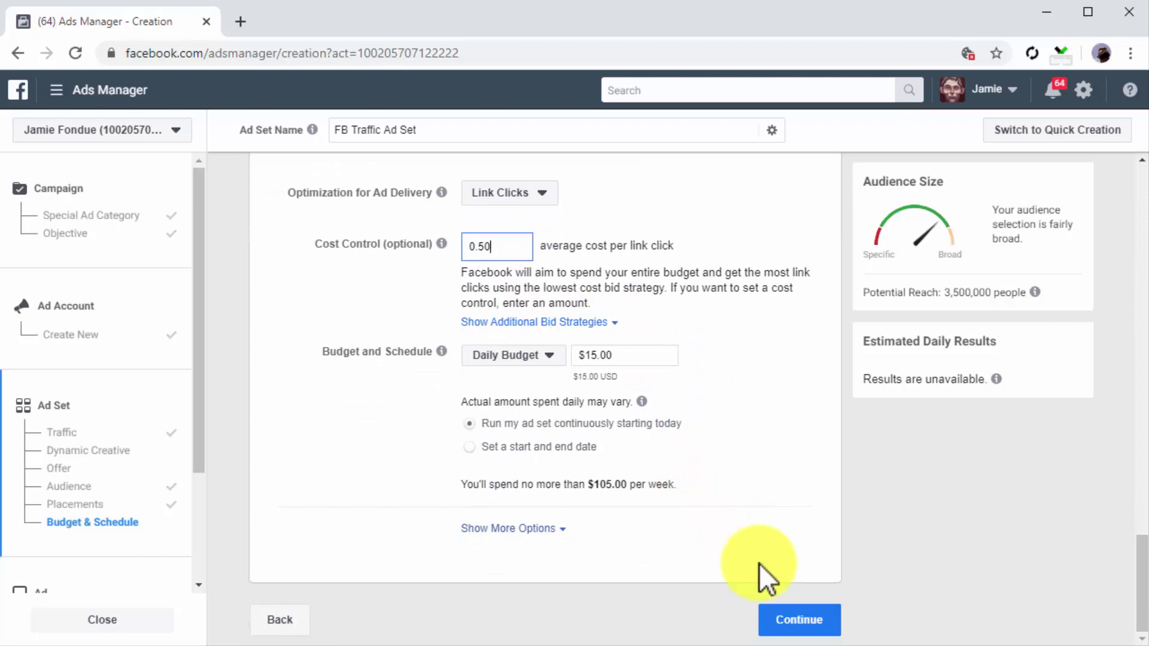
# Step: Move on to the ad and rename it 'FB Traffic Ad'
pyautogui.click(797, 622)
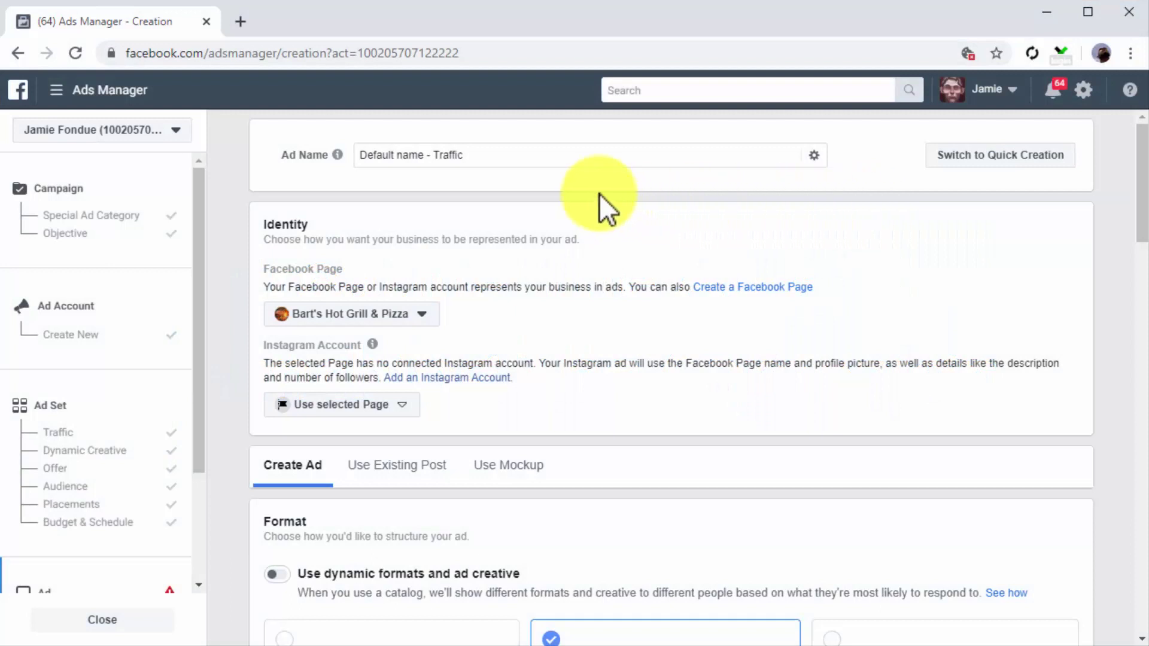
pyautogui.click(563, 157)
pyautogui.press('BackSpace')
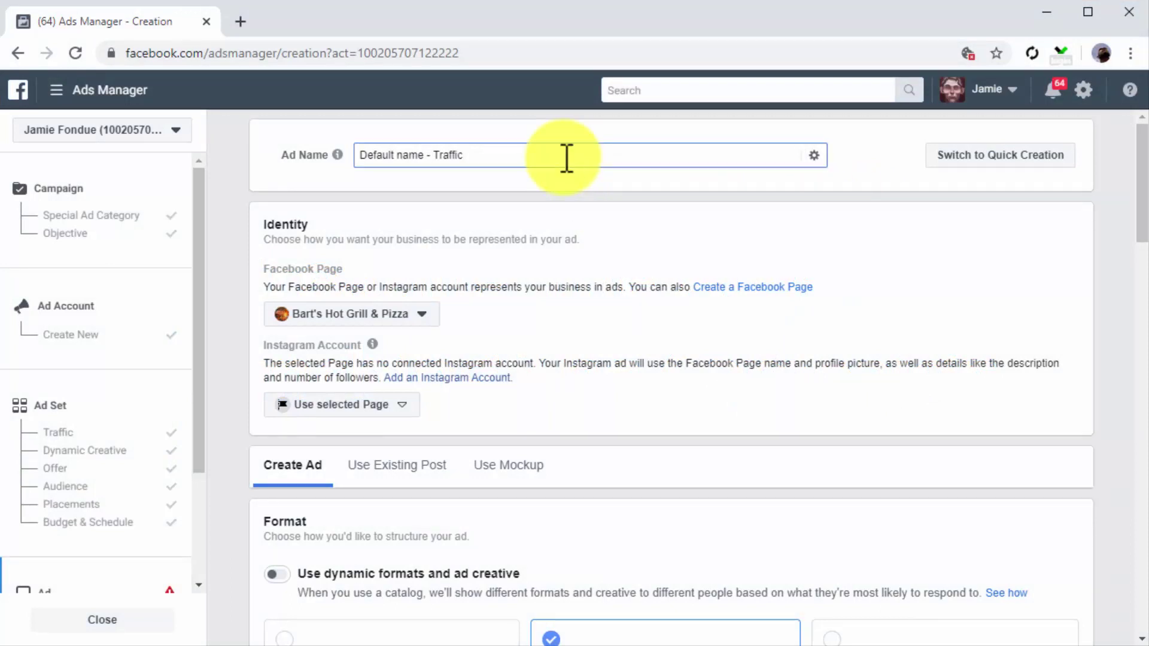
pyautogui.hotkey('ctrl', 'a')
pyautogui.write('FB Traffic Ad')
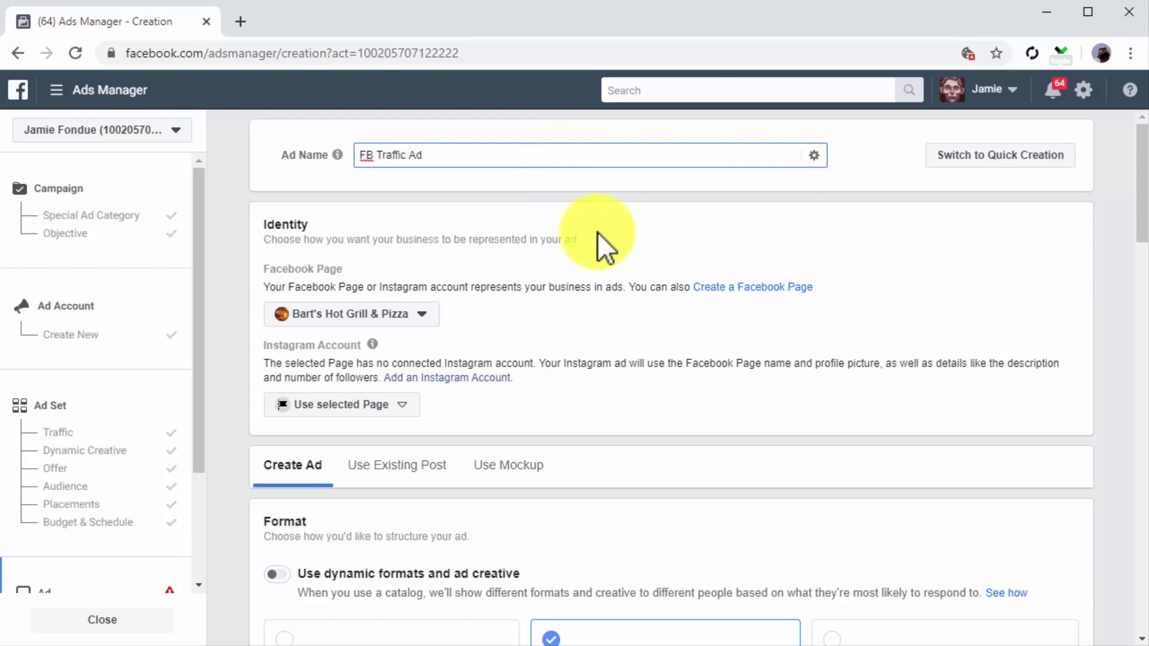
# Step: Choose Diabetes Care Made Easy 2.0 as the Facebook Page representing the ad
pyautogui.click(421, 317)
pyautogui.scroll(-5, 487, 395)
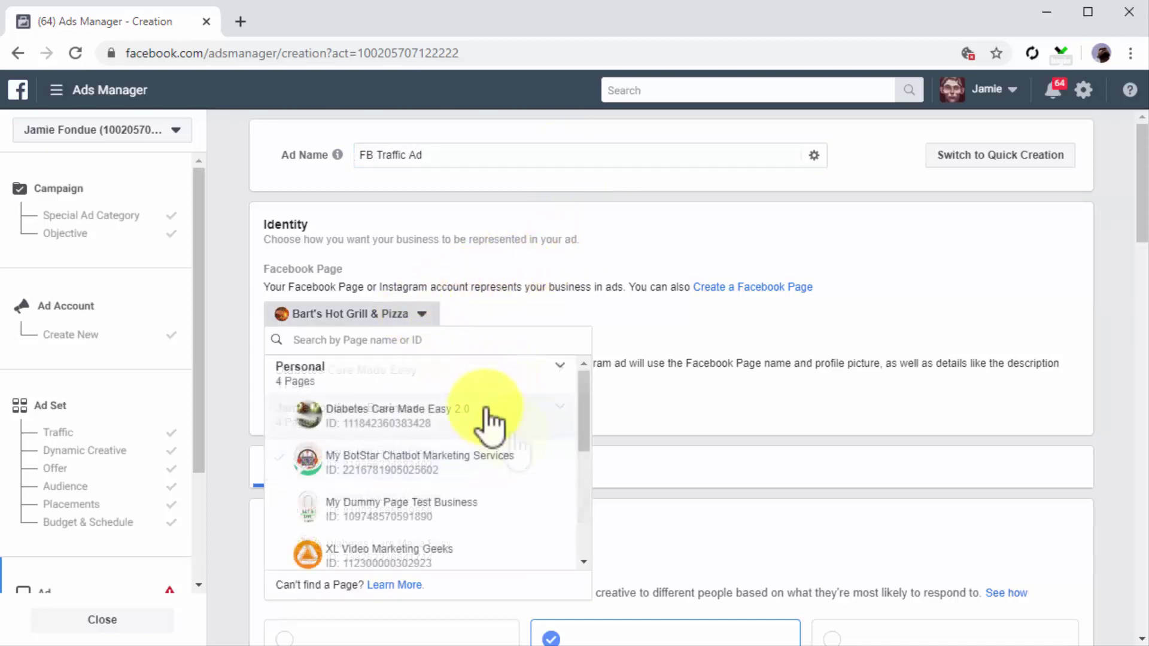
pyautogui.click(486, 413)
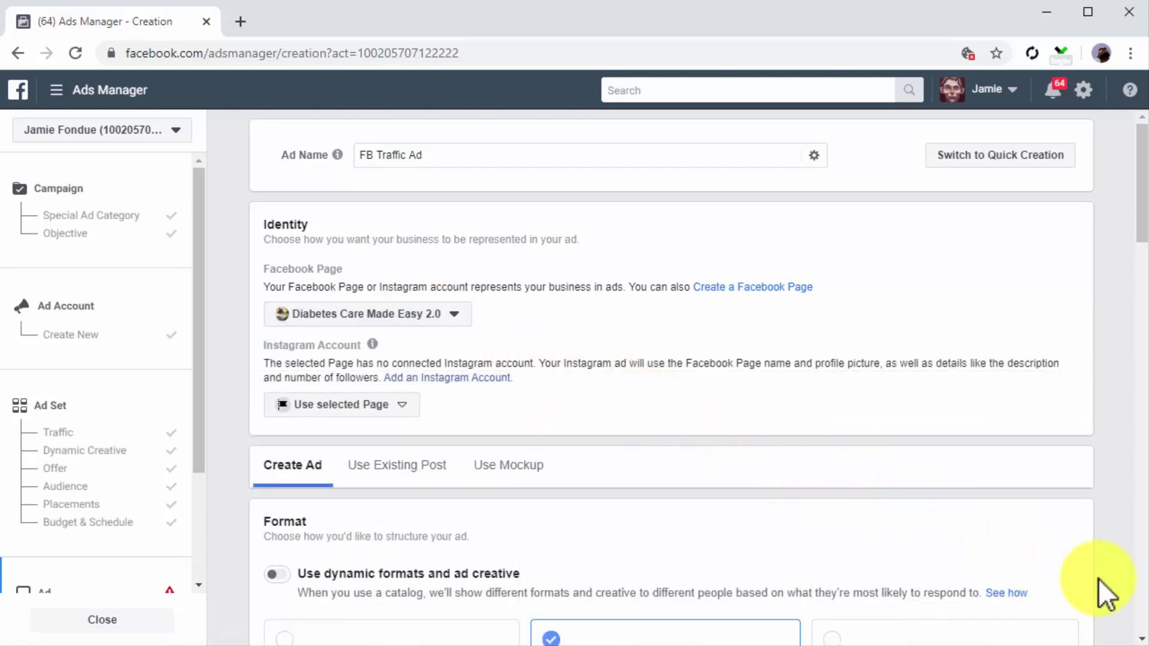
pyautogui.scroll(-2, 1098, 579)
pyautogui.scroll(-2, 1097, 579)
pyautogui.scroll(-2, 1098, 579)
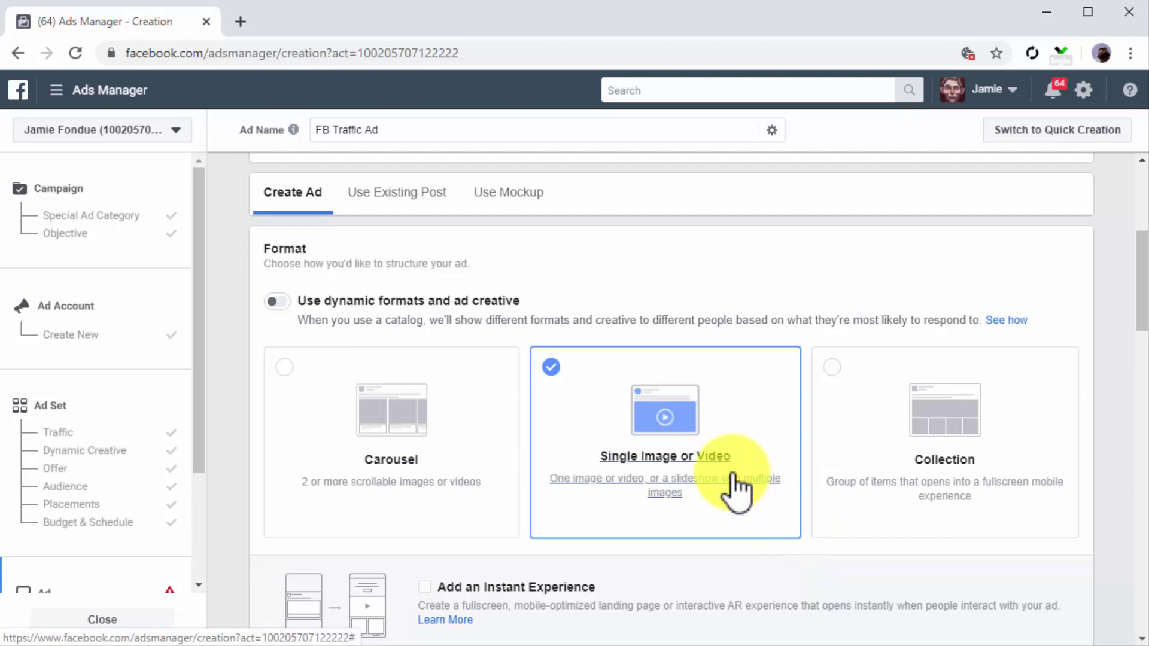
# Step: Add the healthy-food photo of nuts, berries, lemon and avocado as the ad image
pyautogui.scroll(-5, 784, 562)
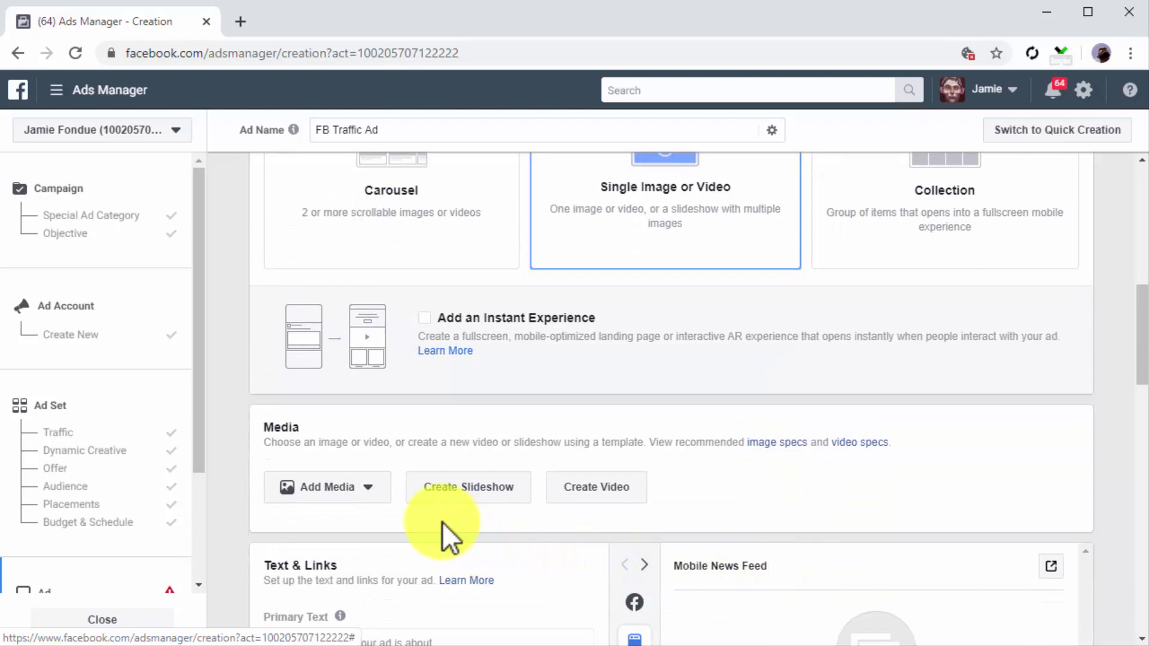
pyautogui.click(352, 503)
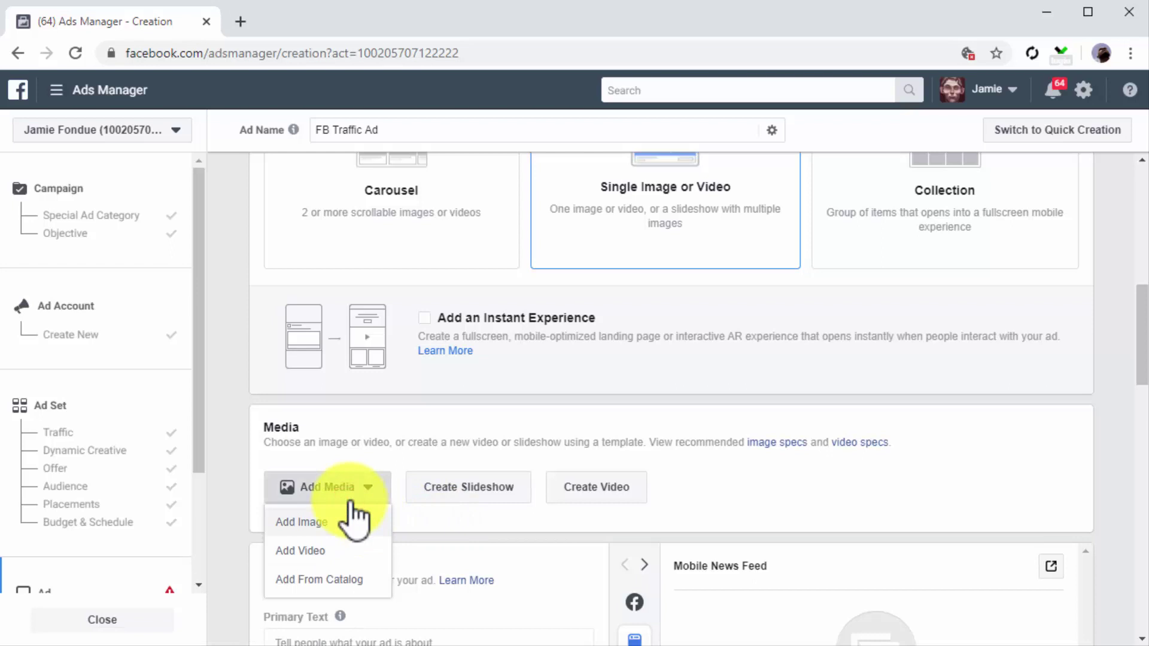
pyautogui.click(347, 520)
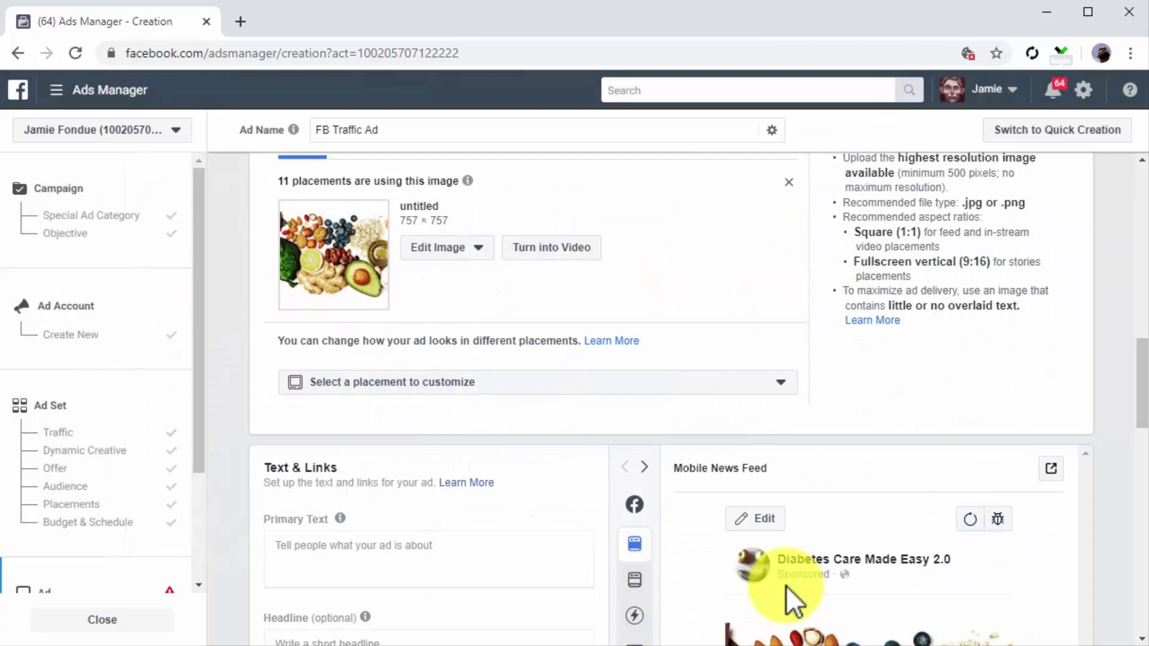
pyautogui.scroll(-2, 787, 601)
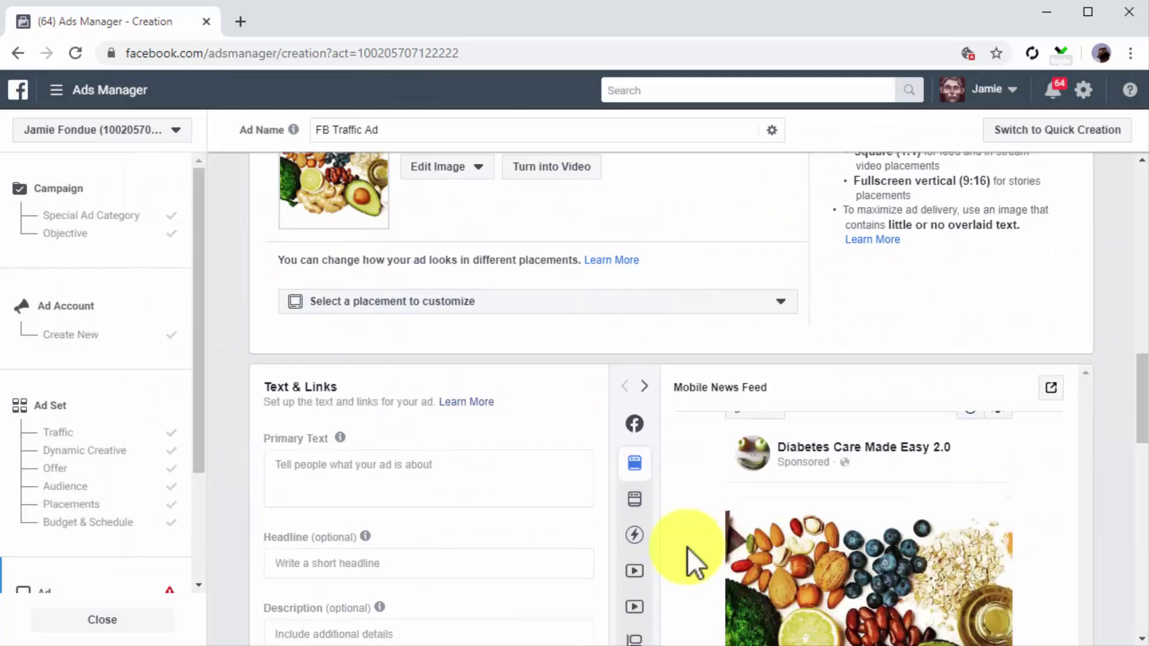
pyautogui.scroll(-2, 573, 433)
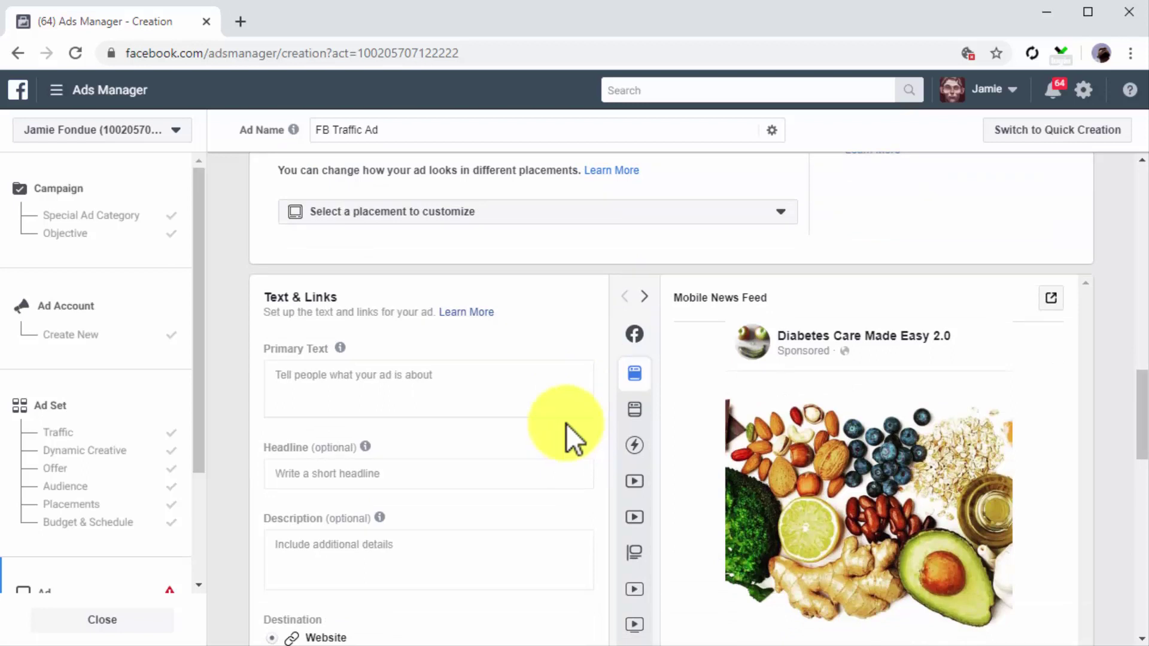
# Step: Paste in the ad's primary text, headline and diabetescaremadeeasy.com/dcme2 website URL
pyautogui.click(516, 390)
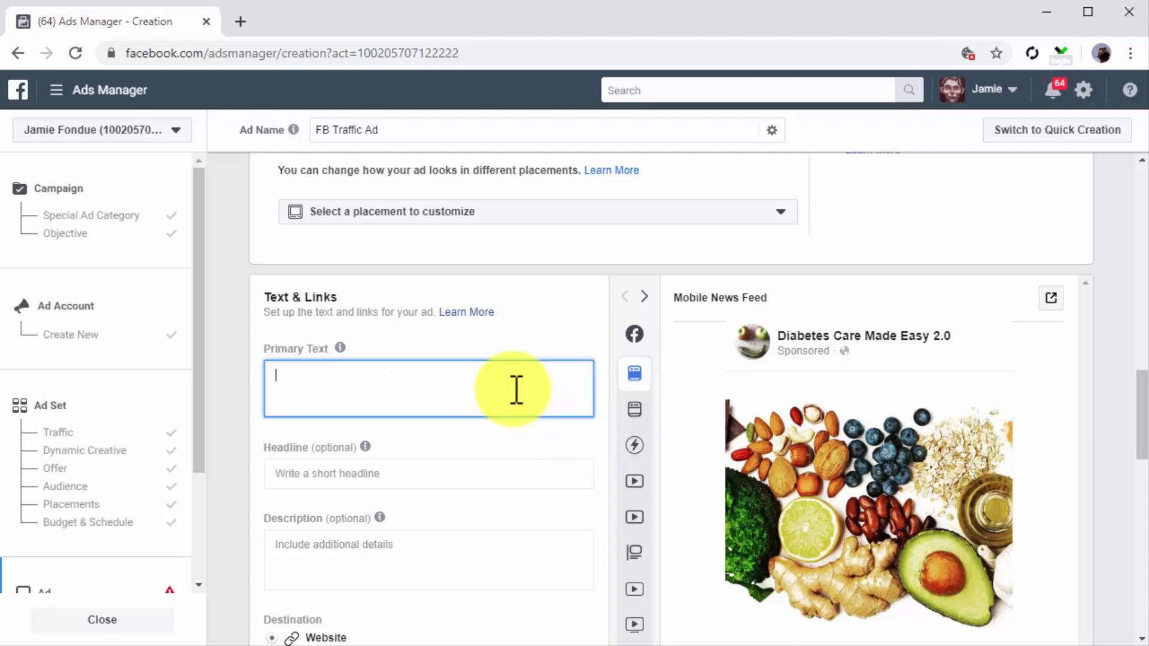
pyautogui.write('Get daily healthy eating tips and lifestyle hacks')
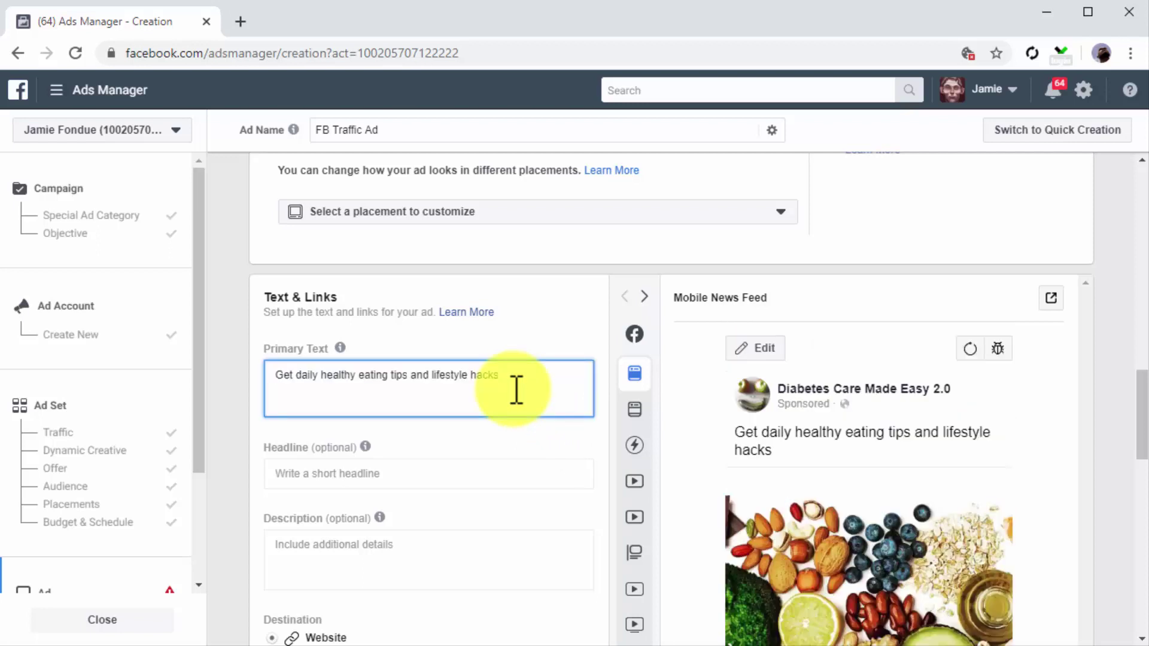
pyautogui.click(537, 475)
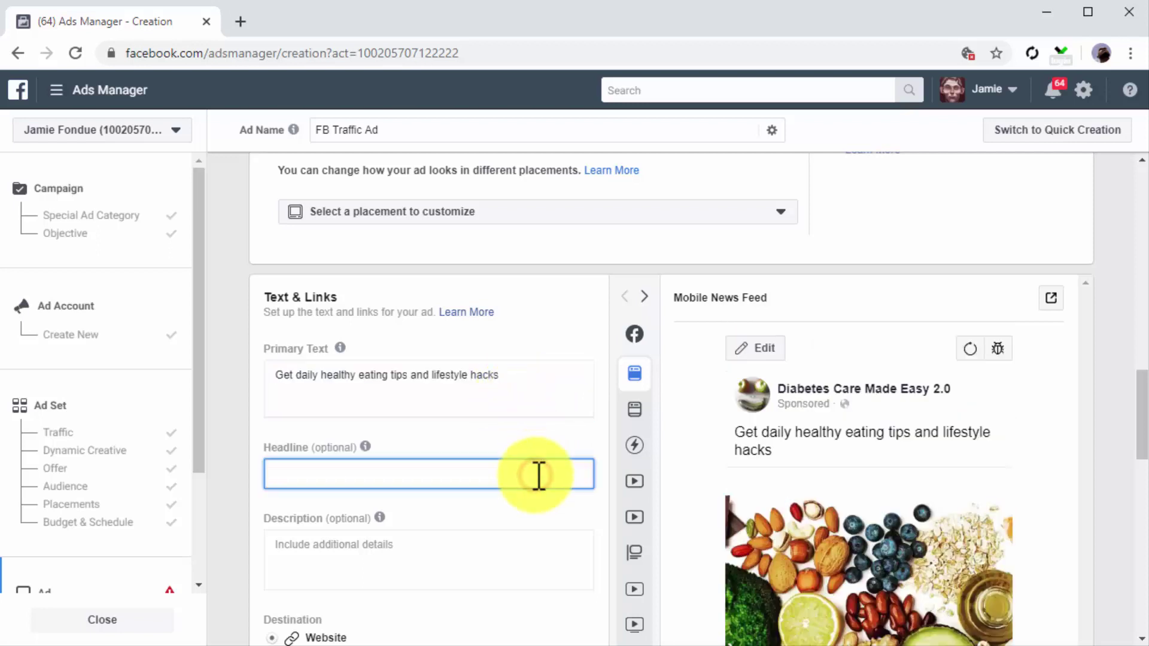
pyautogui.write('Visit the new Diabetes Care Made Easy Site')
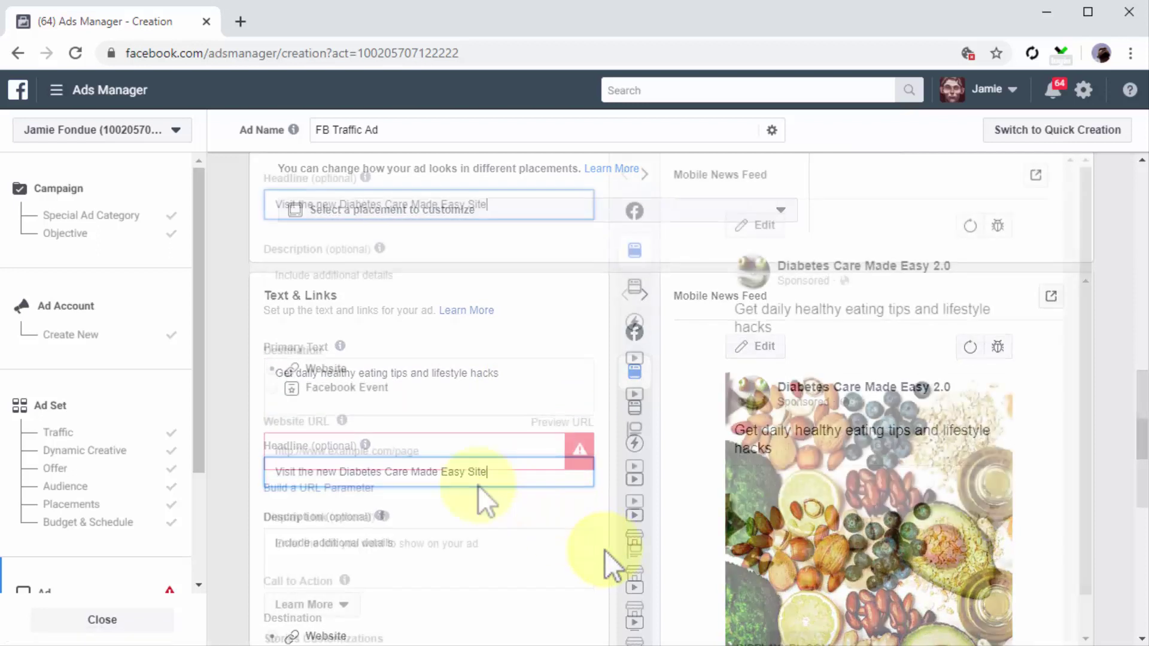
pyautogui.click(271, 371)
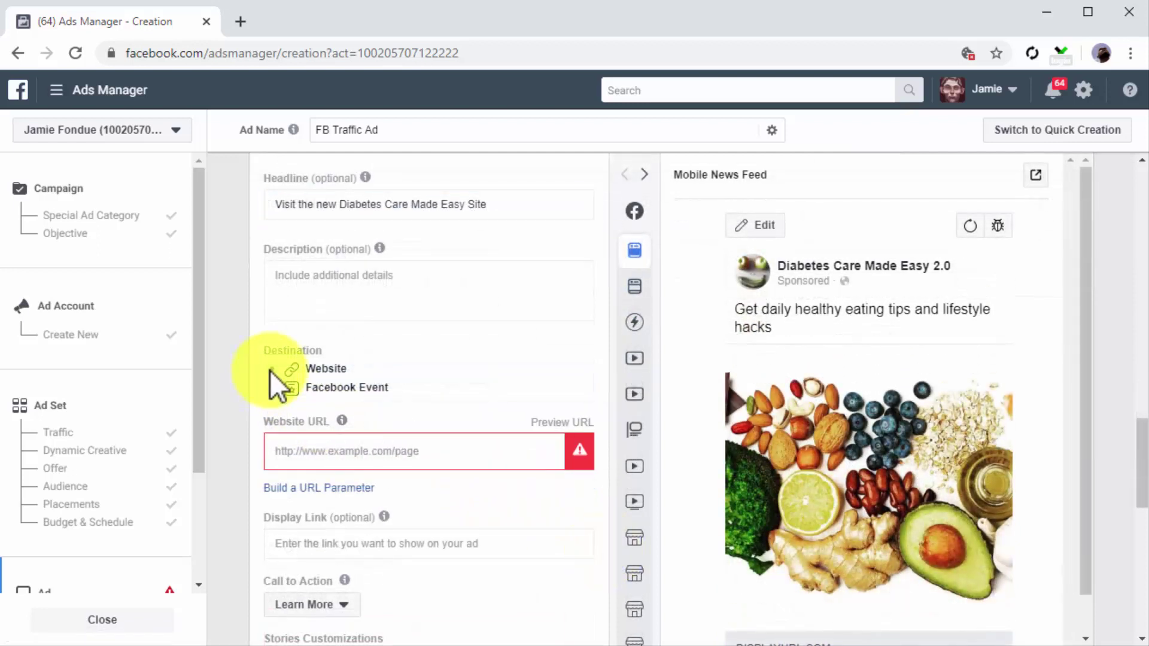
pyautogui.click(318, 458)
pyautogui.write('http://diabetescaremadeeasy.com/dcme2')
pyautogui.scroll(-3, 494, 566)
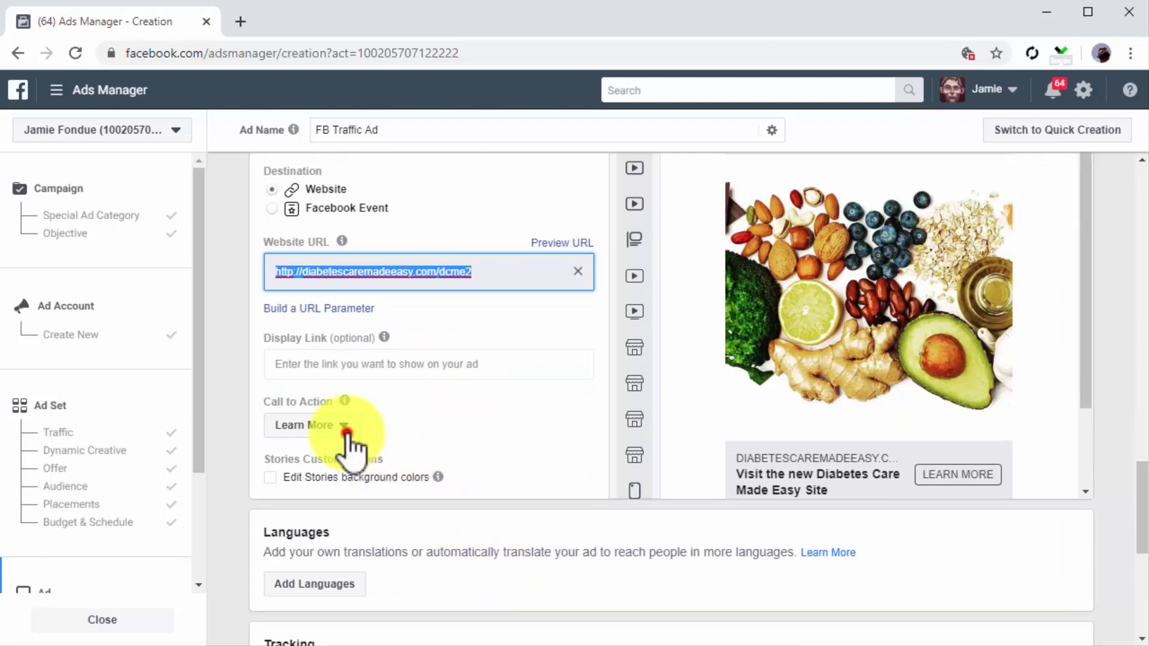
# Step: Set the ad's call to action to No Button
pyautogui.click(348, 432)
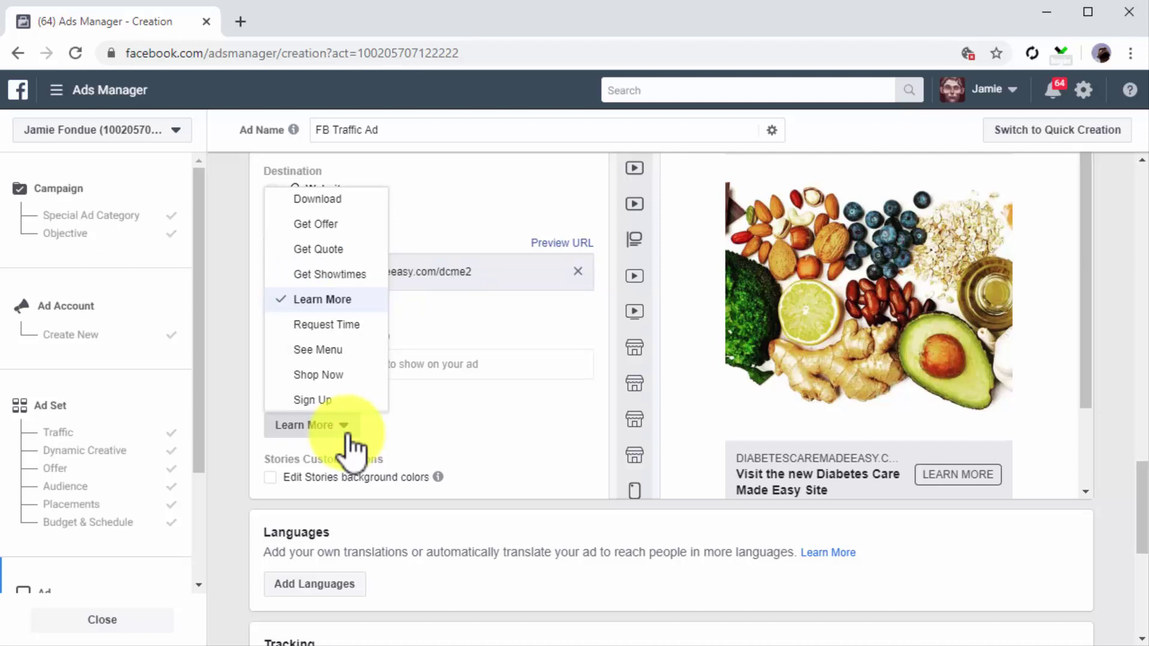
pyautogui.scroll(-1, 340, 410)
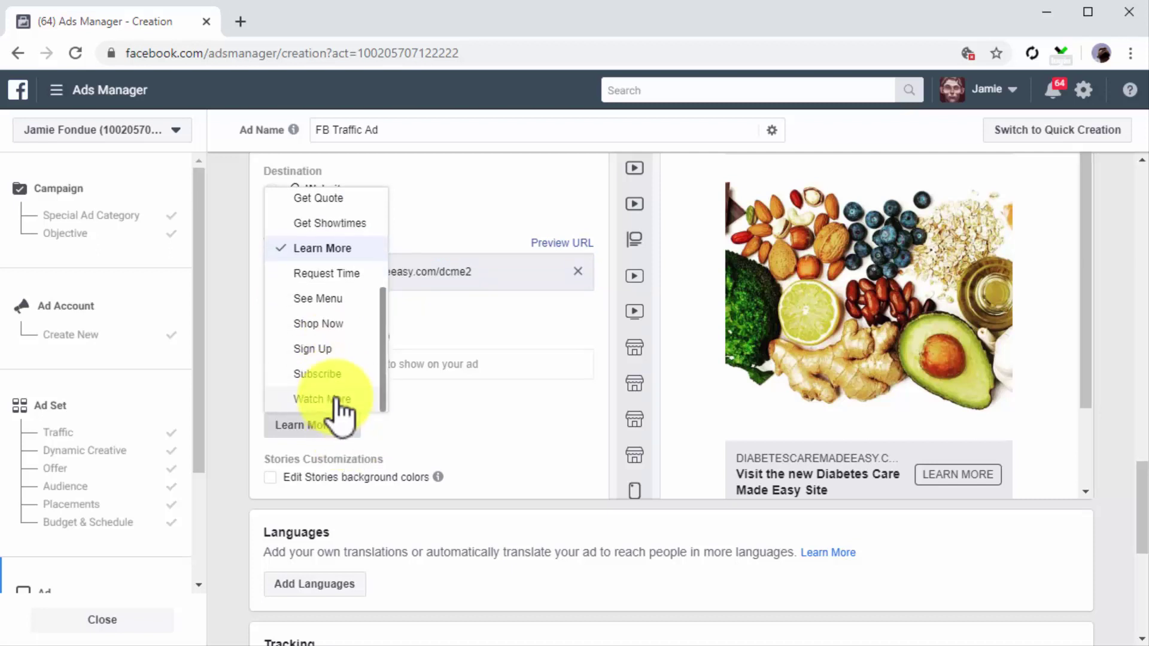
pyautogui.scroll(3, 340, 411)
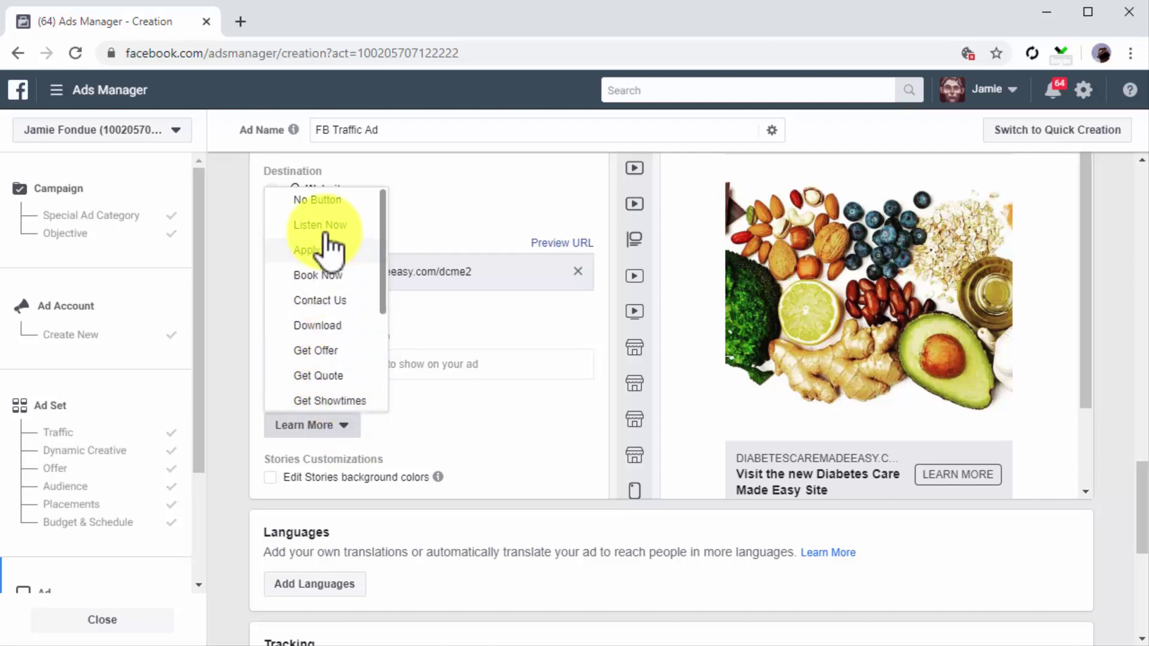
pyautogui.click(324, 200)
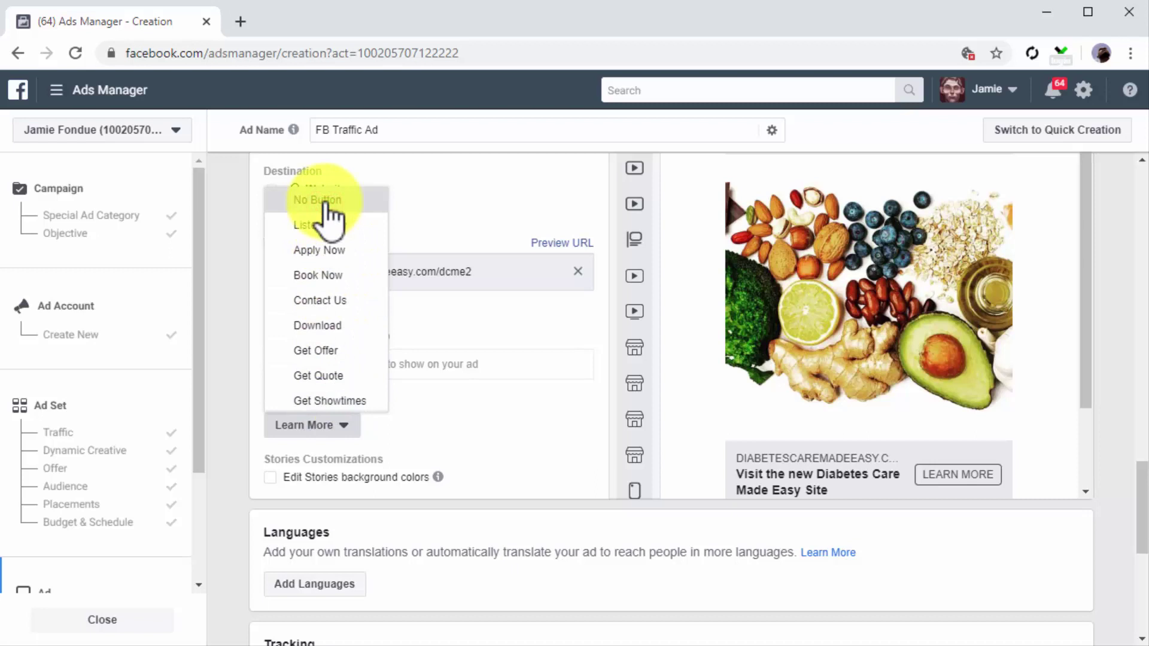
pyautogui.click(326, 203)
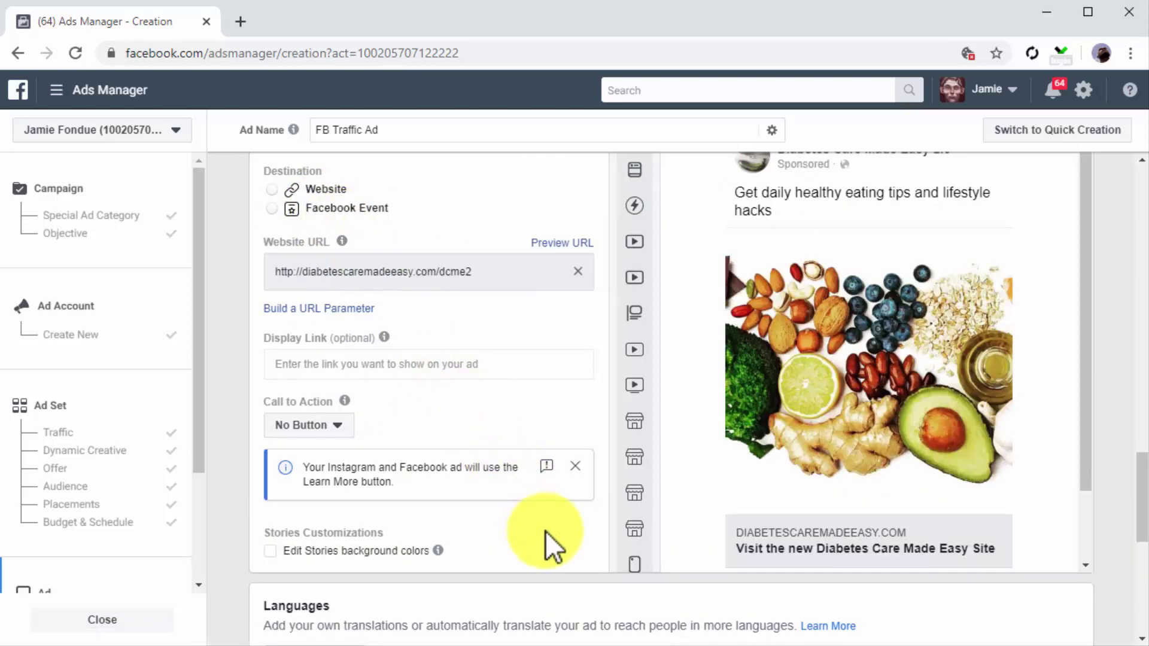
pyautogui.scroll(2, 1100, 509)
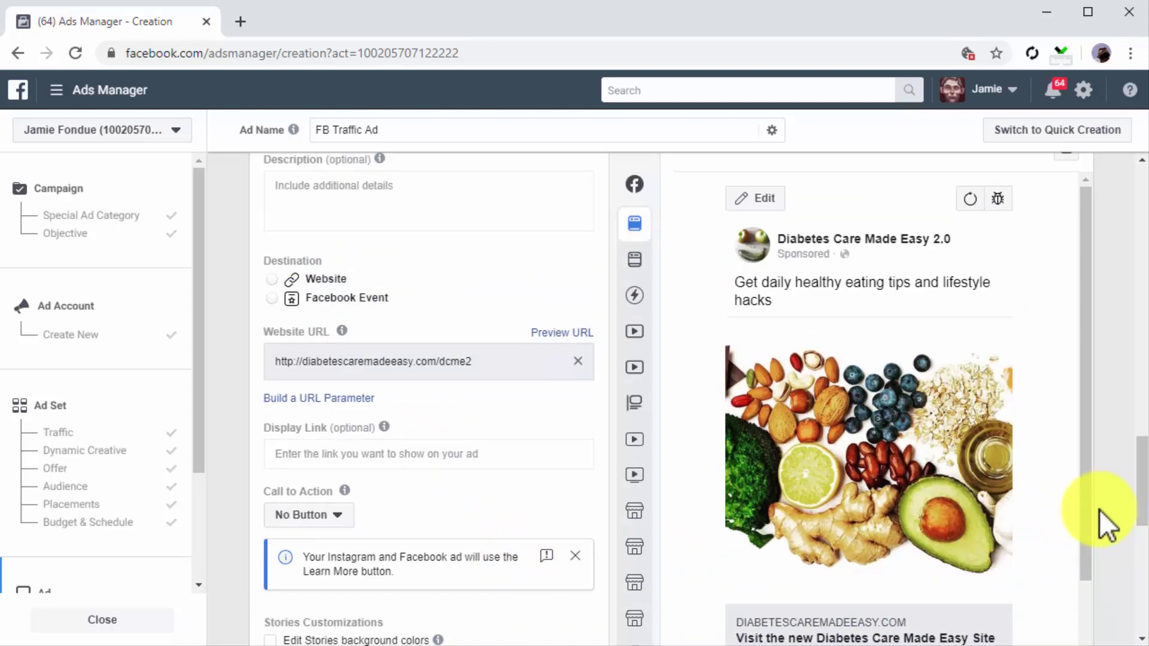
pyautogui.scroll(-2, 1113, 478)
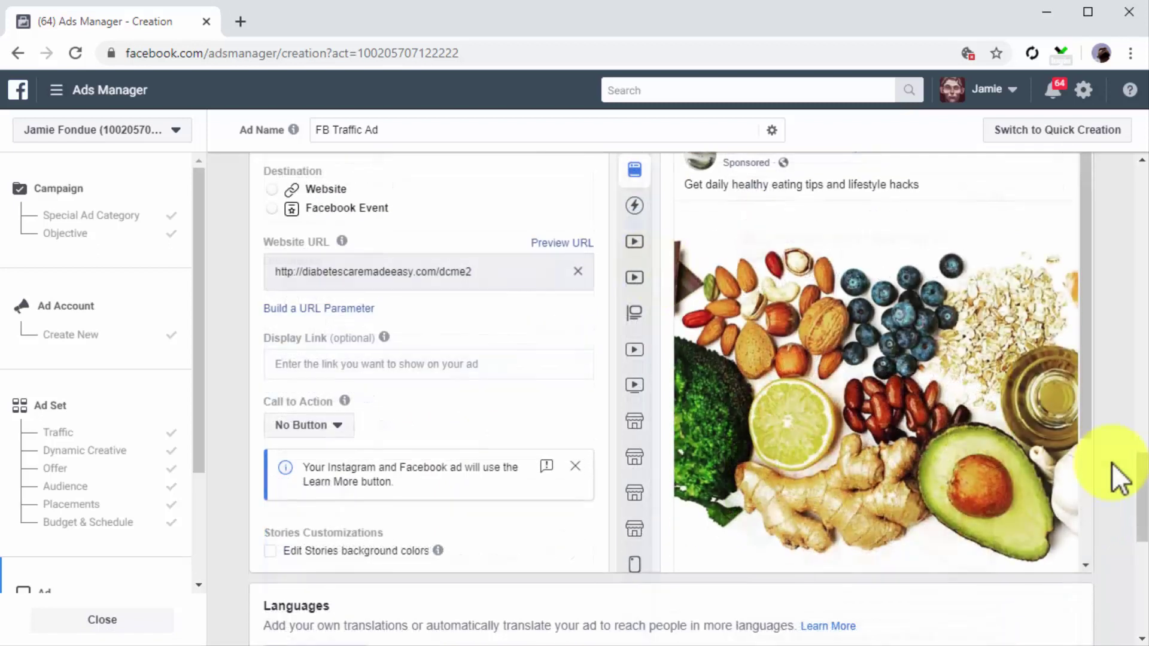
pyautogui.scroll(-10, 1112, 464)
# Step: Review the ad, then read the Retargeting guide down to the Track Engagement section
pyautogui.click(987, 525)
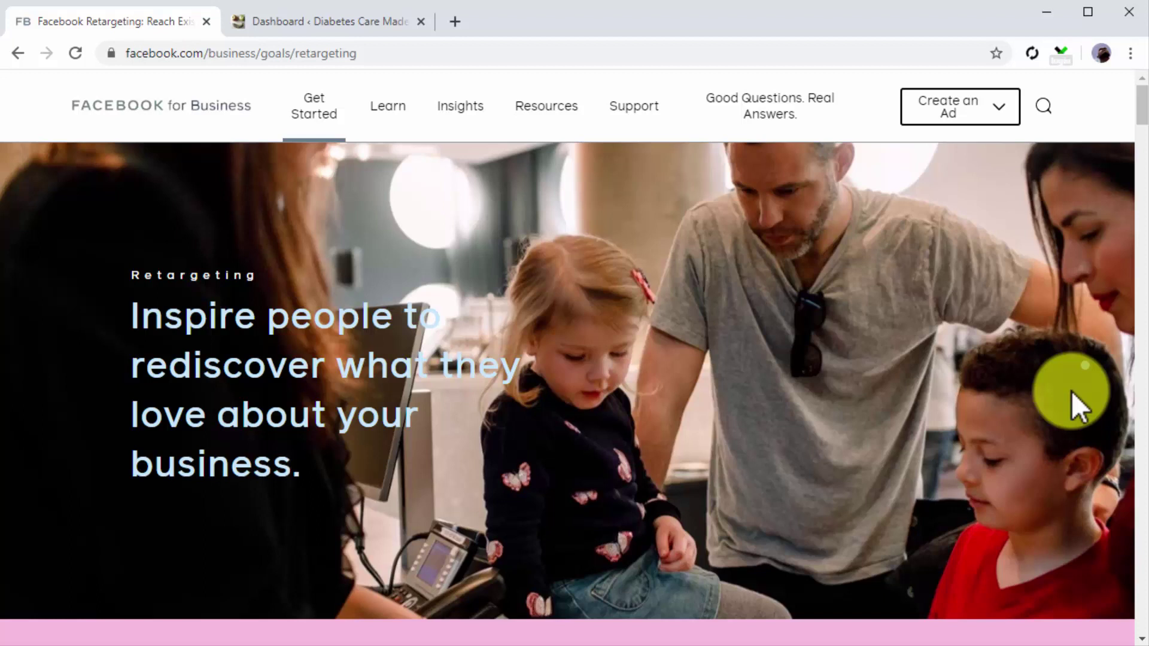
pyautogui.scroll(-6, 1072, 390)
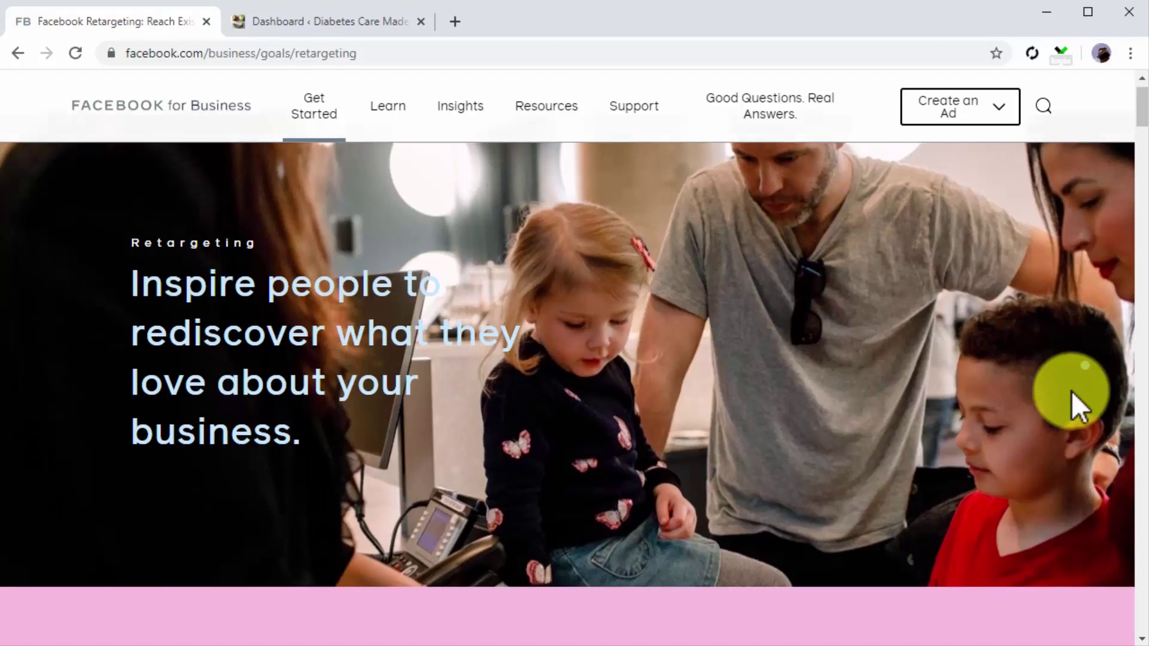
pyautogui.scroll(-3, 1071, 390)
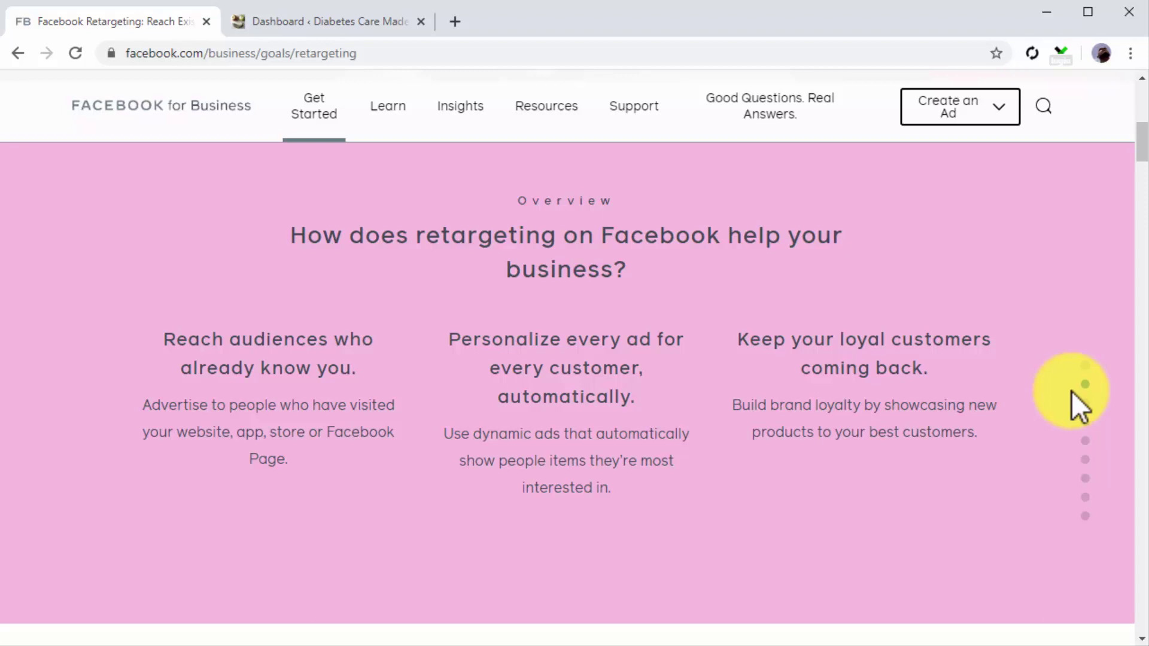
pyautogui.scroll(-5, 1071, 392)
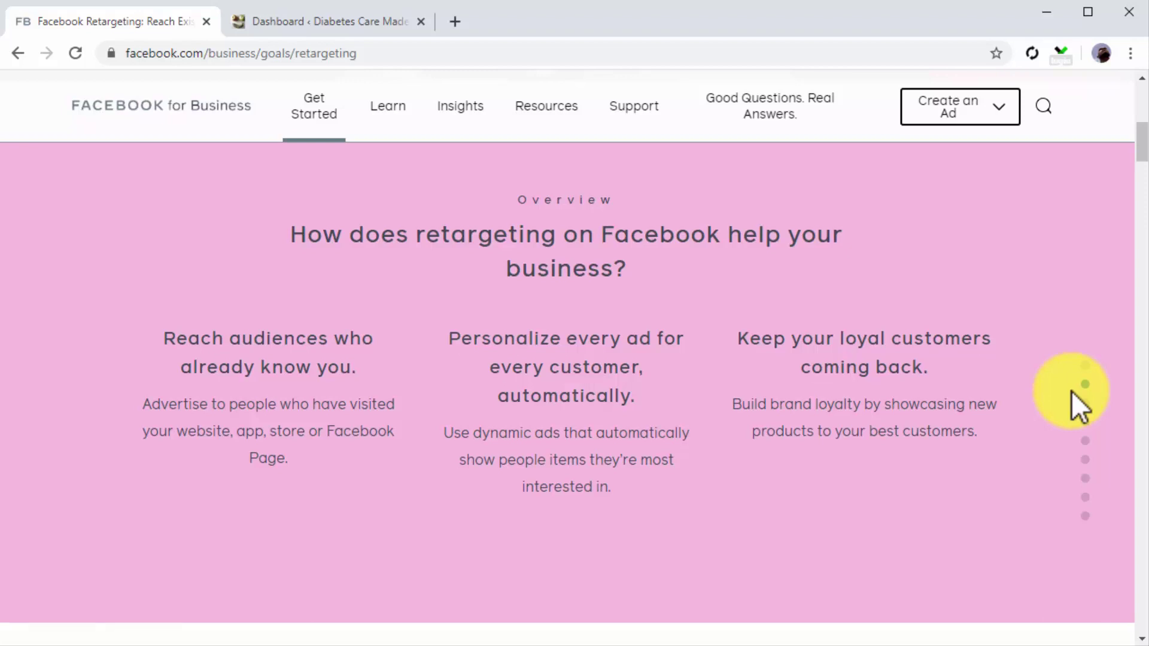
pyautogui.scroll(-3, 1072, 390)
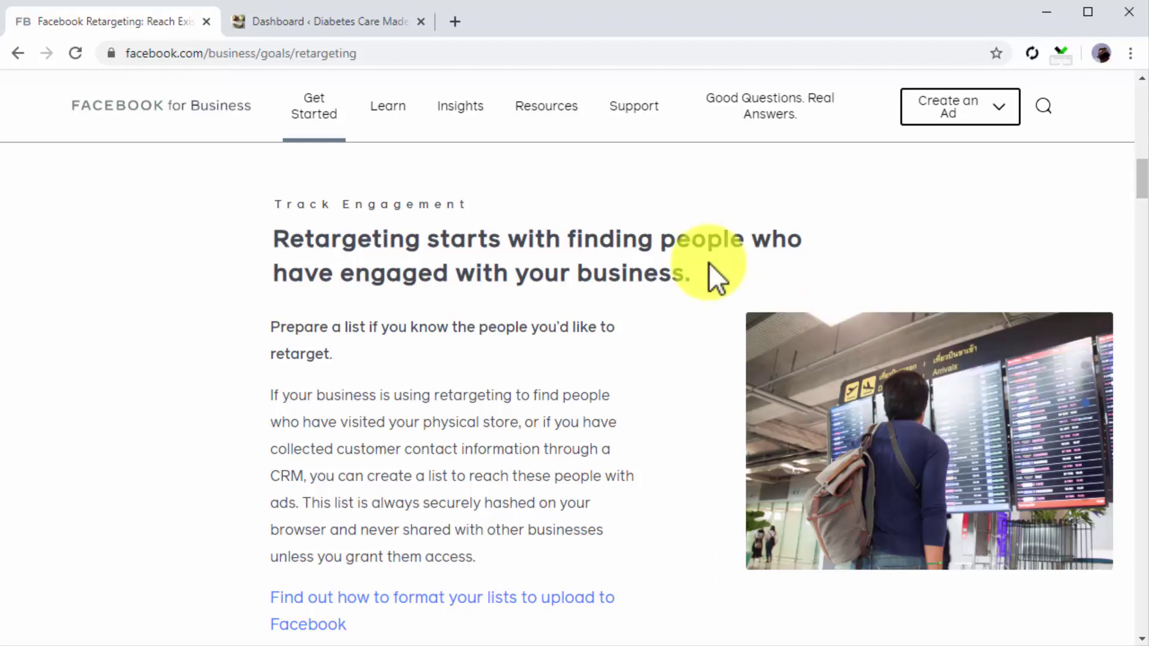
# Step: Load facebook.com/adsmanager and go to the Pixels page under Events Manager
pyautogui.click(316, 55)
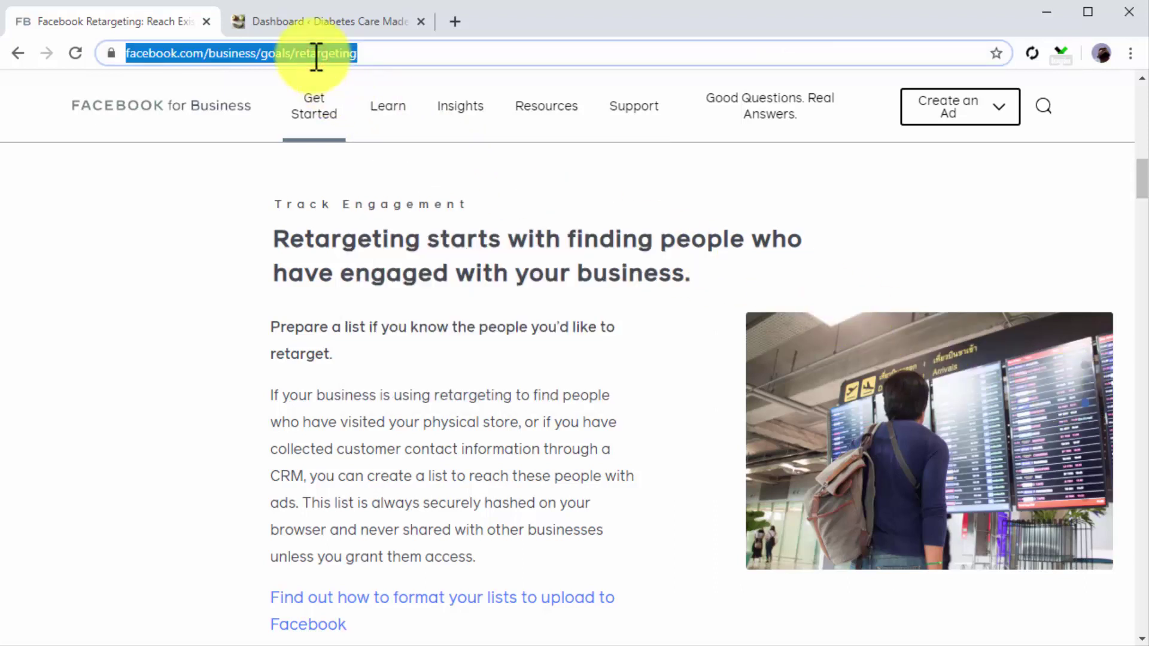
pyautogui.write('https://www.facebook.com/adsmanager')
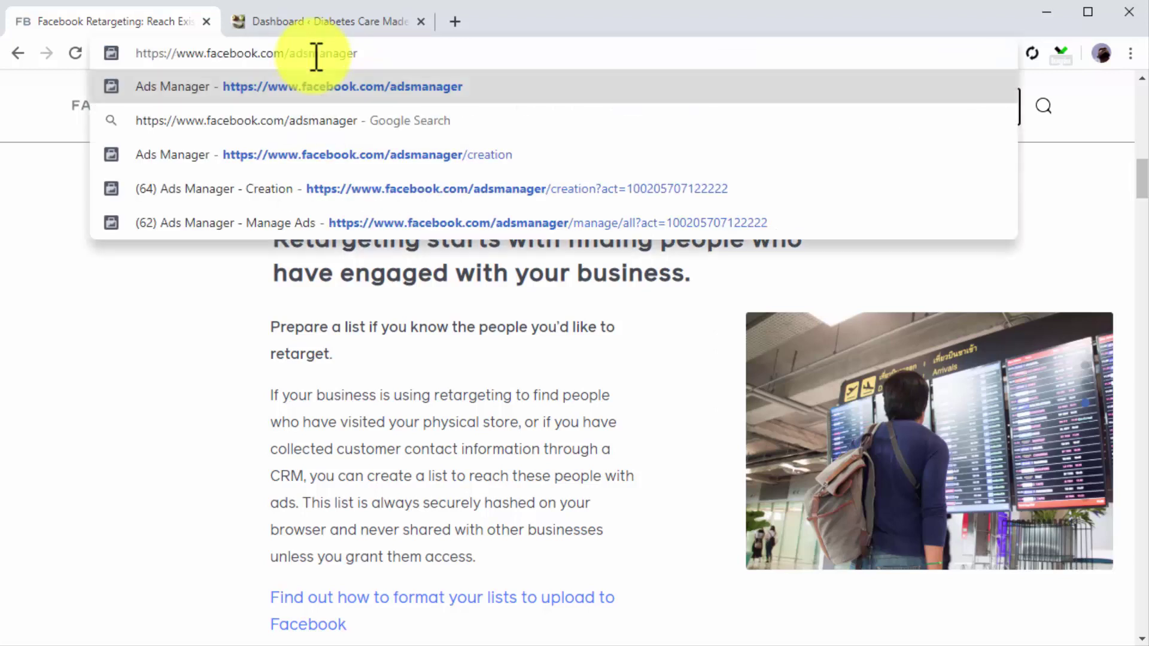
pyautogui.press('Return')
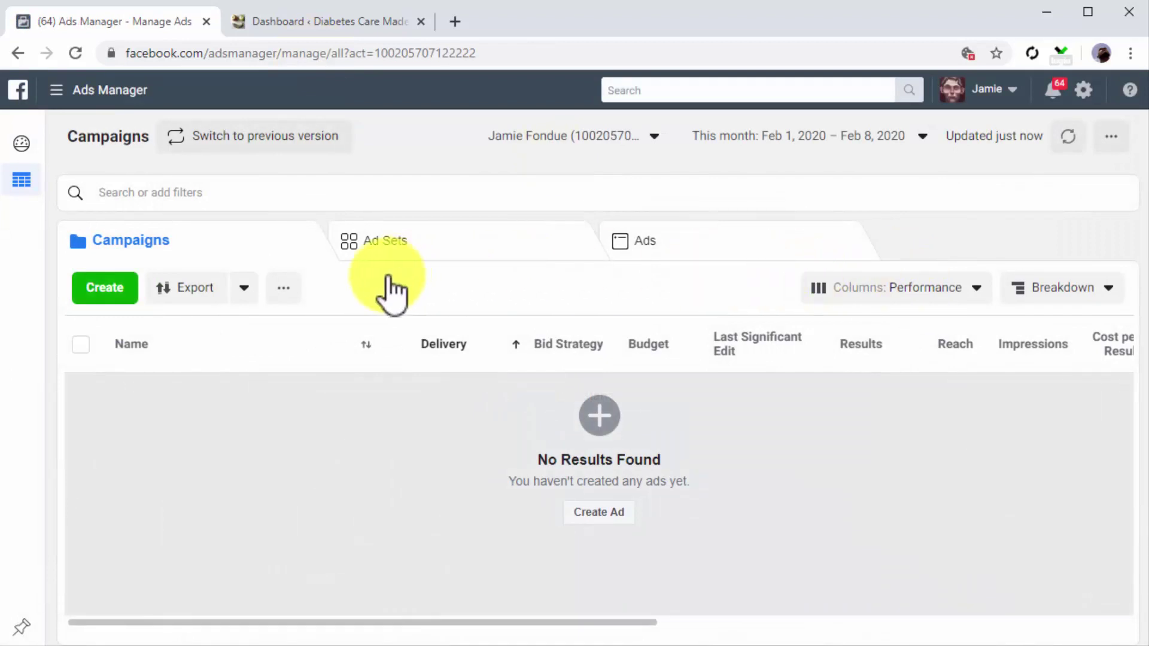
pyautogui.click(56, 91)
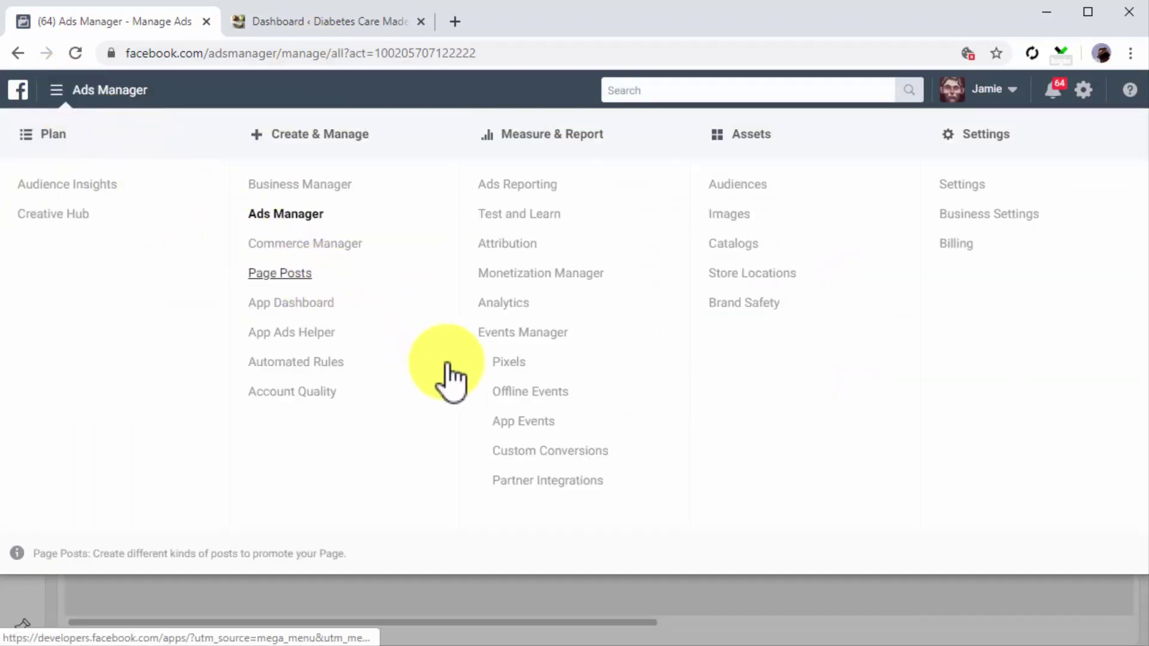
pyautogui.click(506, 364)
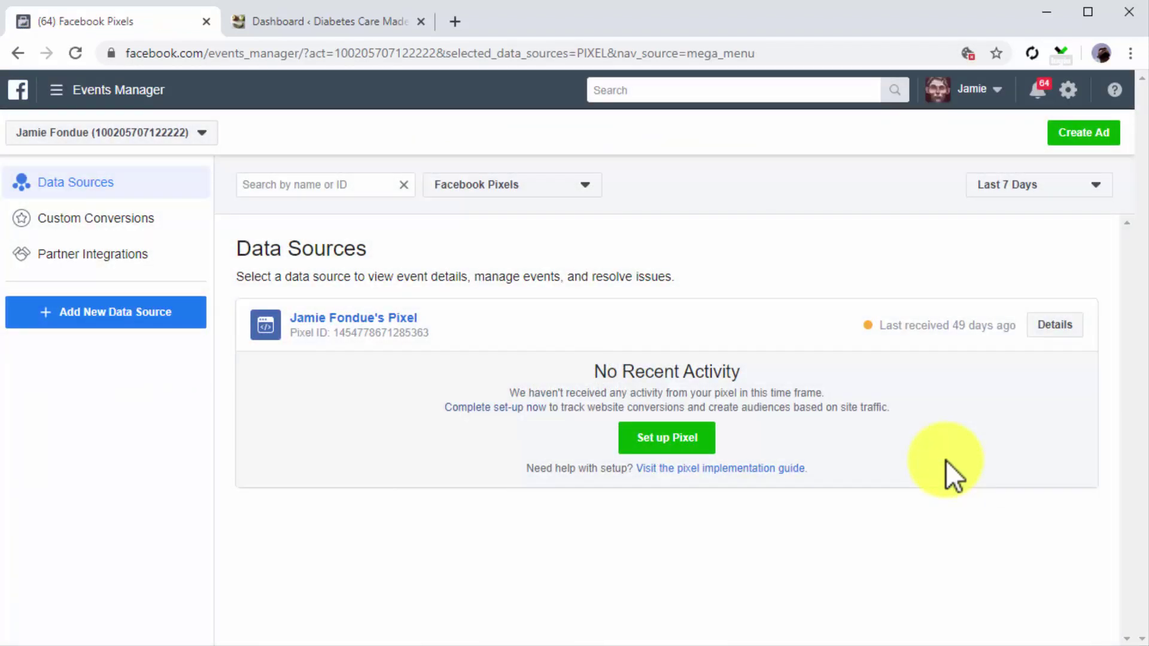
# Step: Set up the pixel manually and copy the Facebook Pixel base code
pyautogui.click(698, 444)
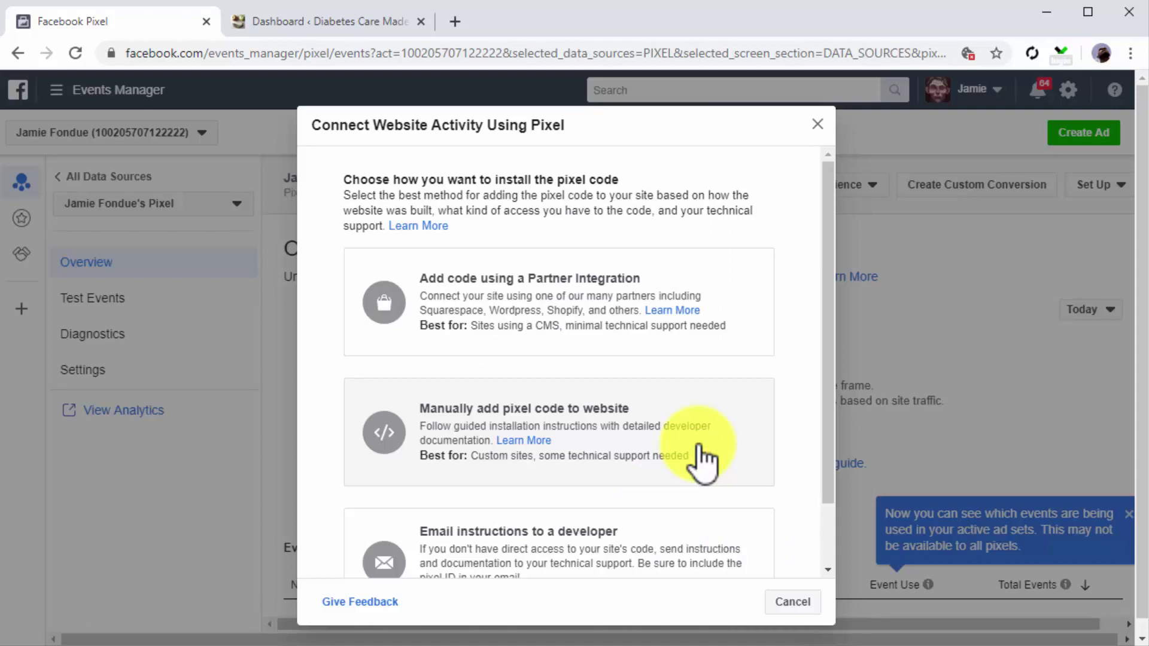
pyautogui.click(698, 444)
pyautogui.scroll(-2, 698, 444)
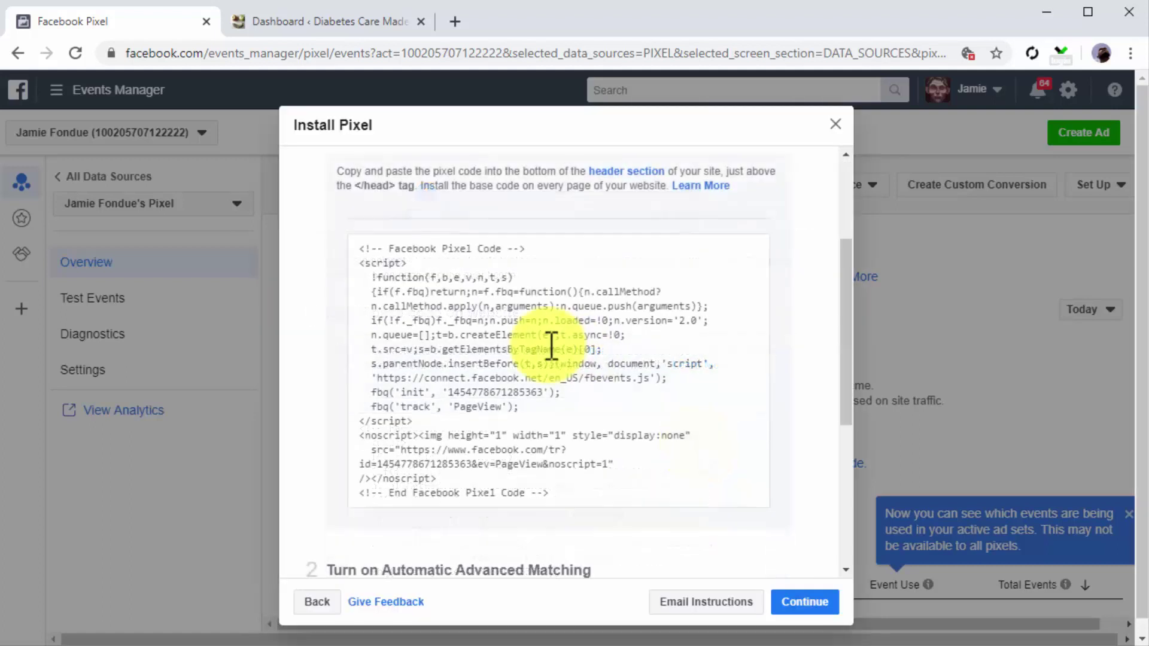
pyautogui.click(549, 349)
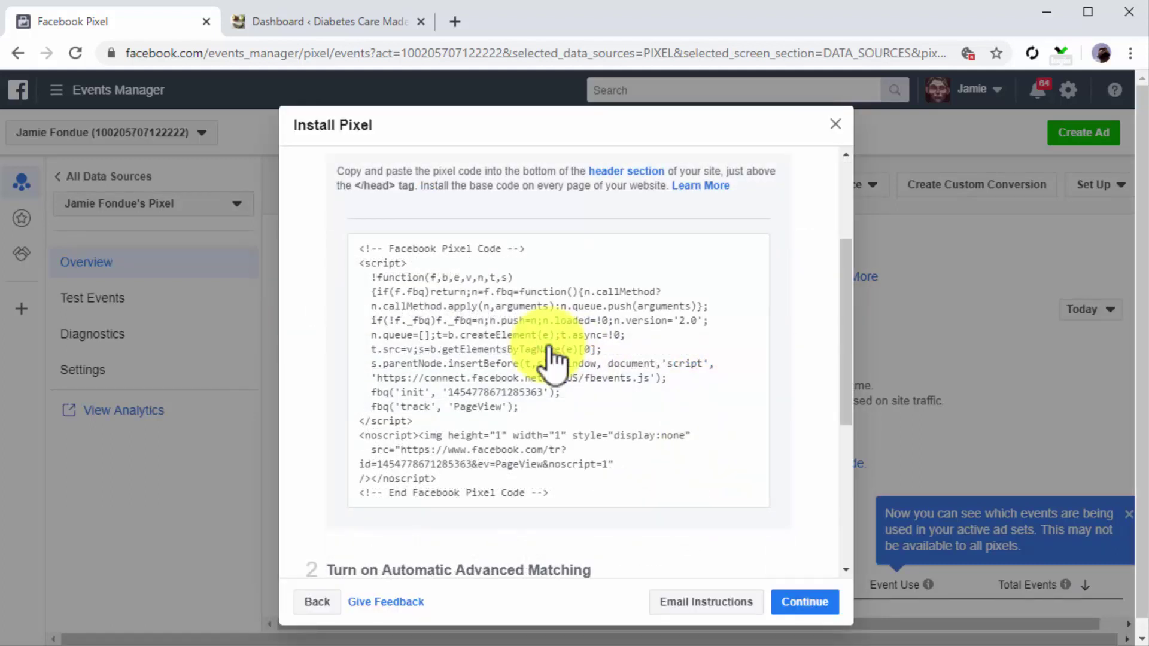
pyautogui.click(549, 349)
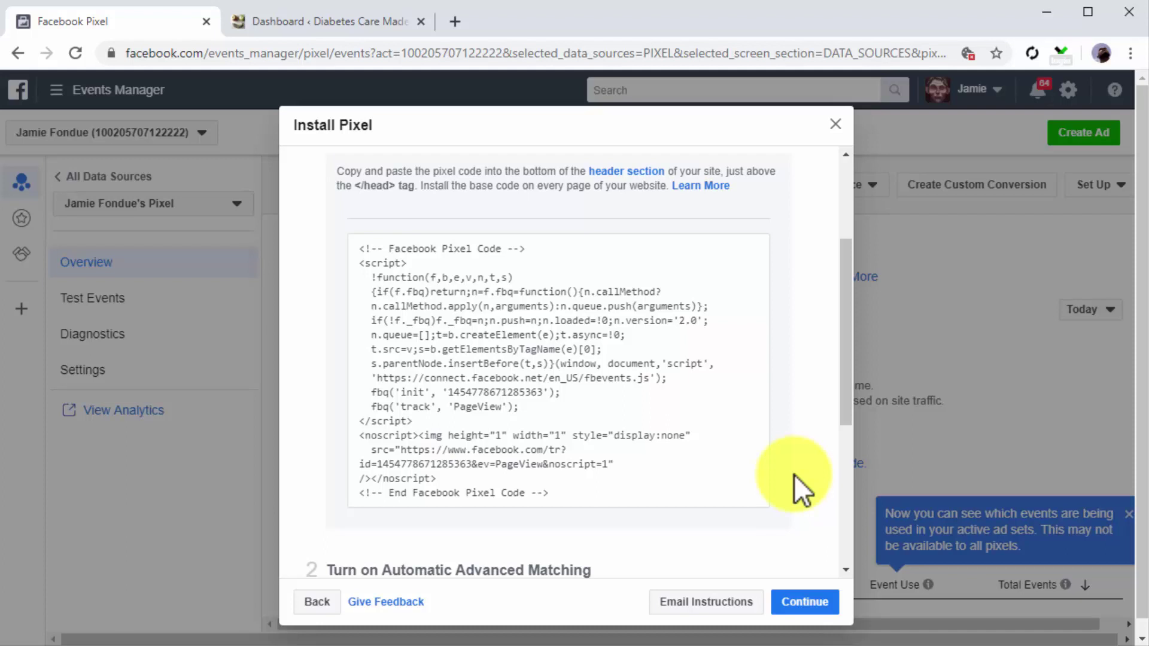
pyautogui.click(587, 302)
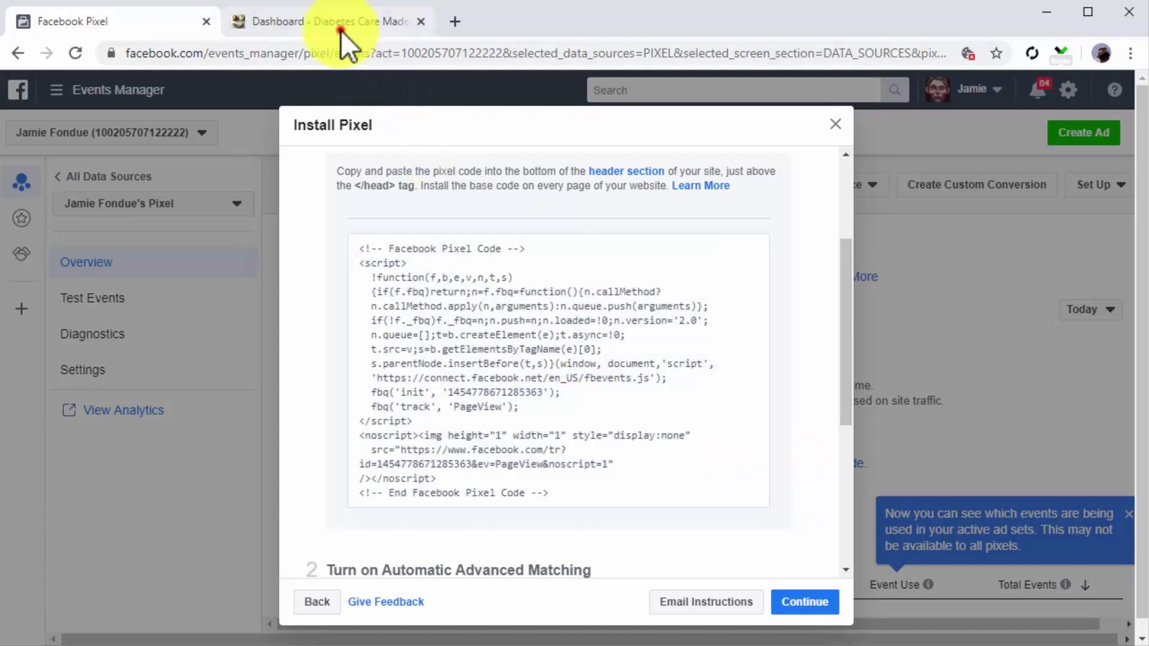
# Step: Open the Twenty Sixteen theme's header.php in the WordPress Theme Editor
pyautogui.click(340, 22)
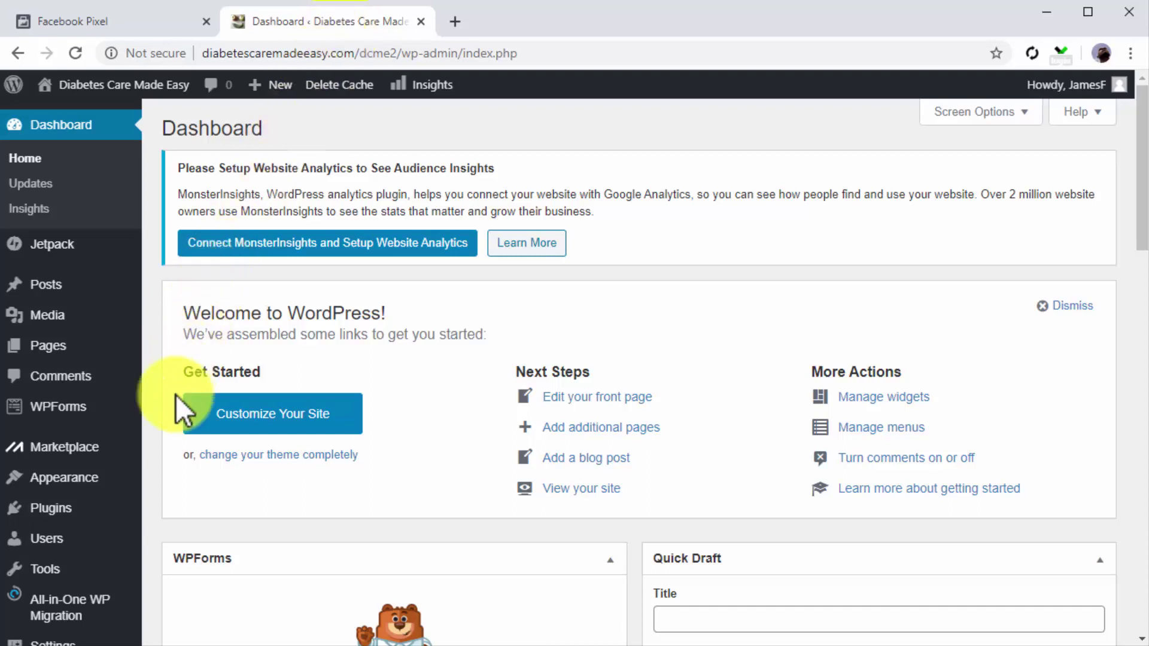
pyautogui.moveTo(119, 482)
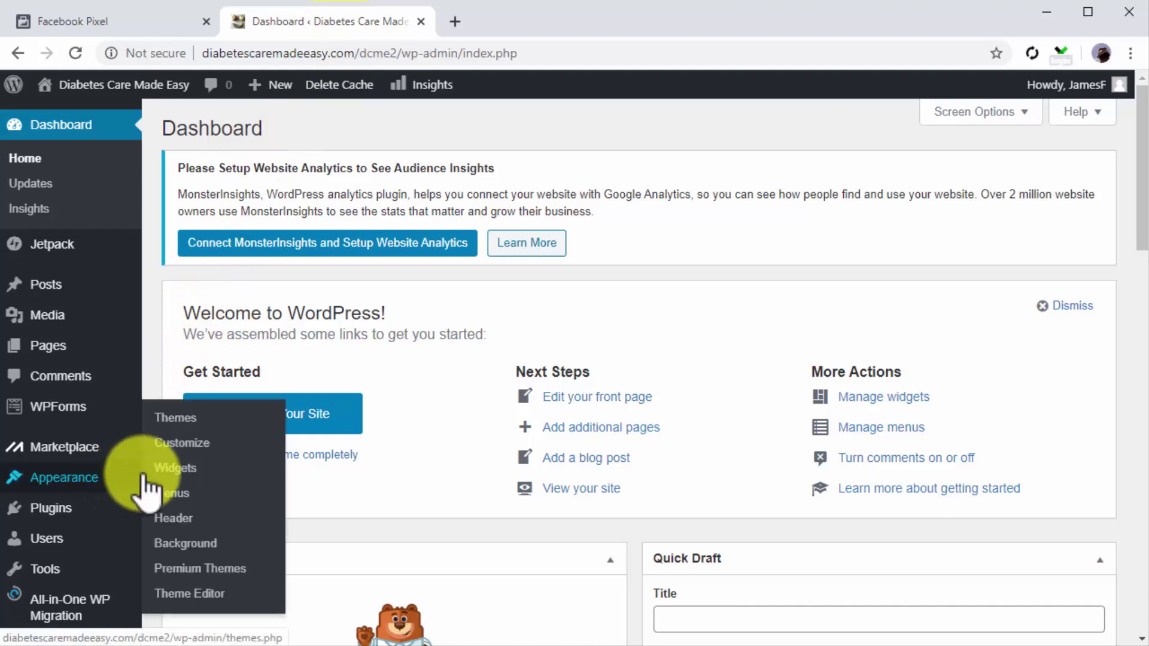
pyautogui.click(189, 607)
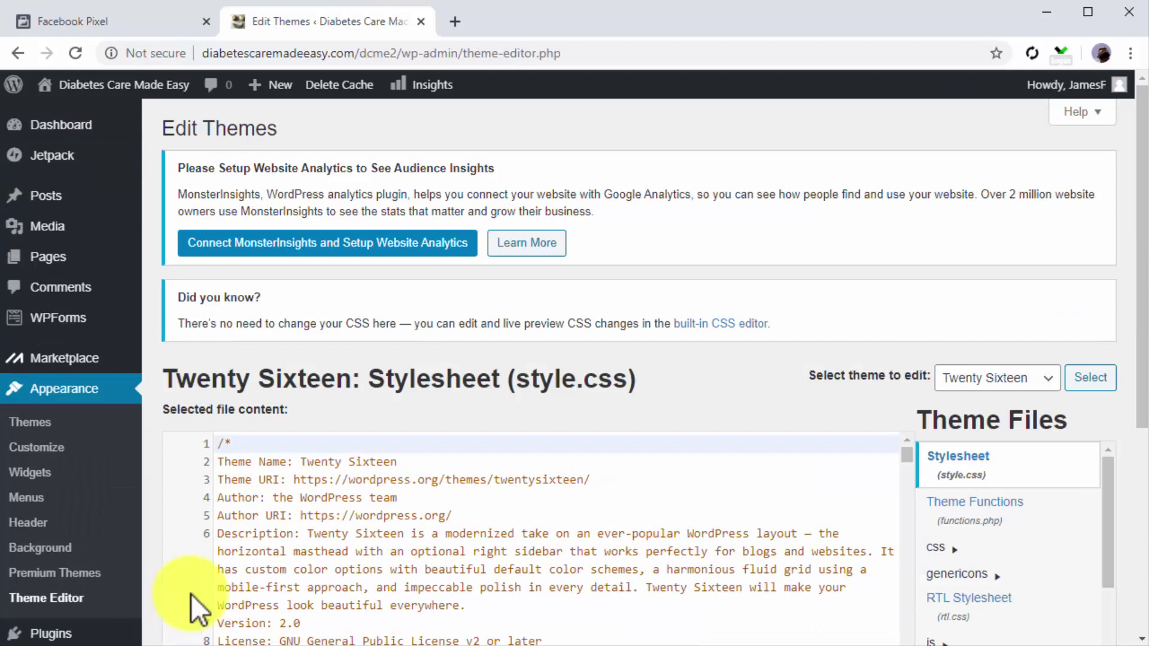
pyautogui.scroll(-5, 1017, 541)
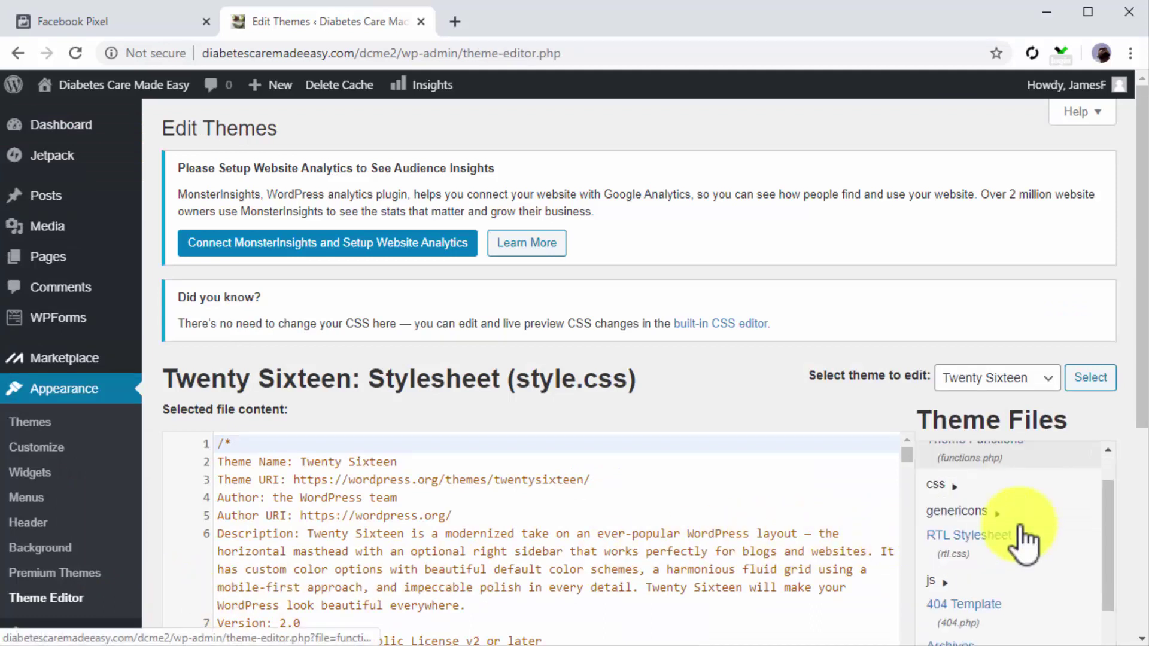
pyautogui.click(988, 584)
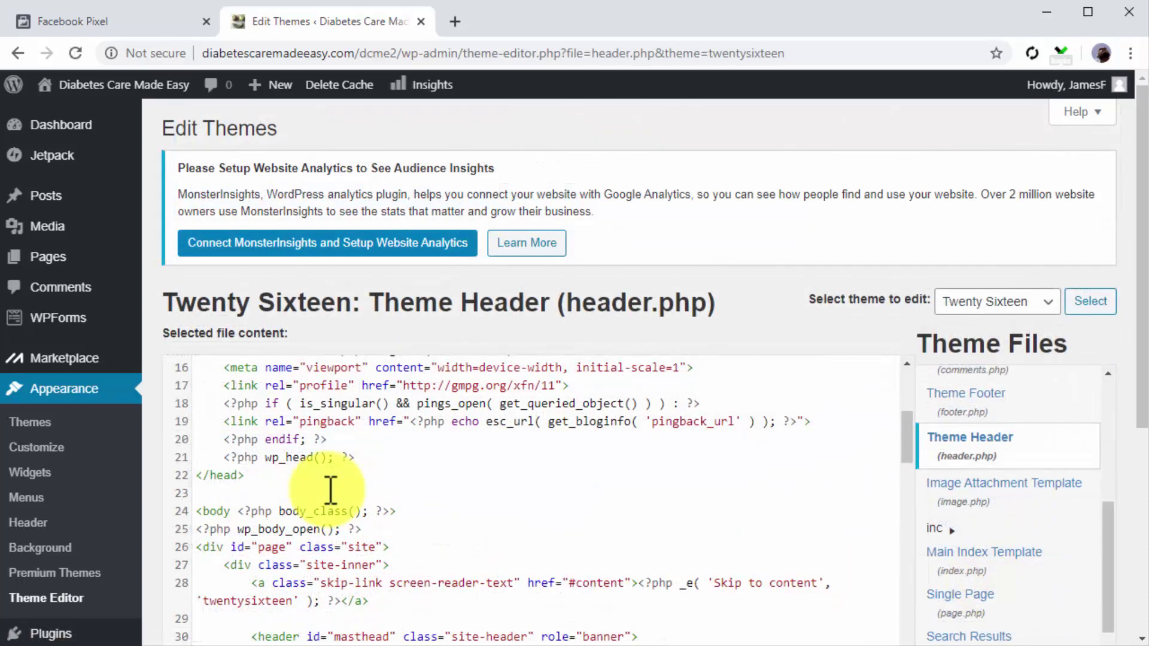
# Step: Paste the Facebook Pixel code on a new line after wp_head() and update the file
pyautogui.click(359, 458)
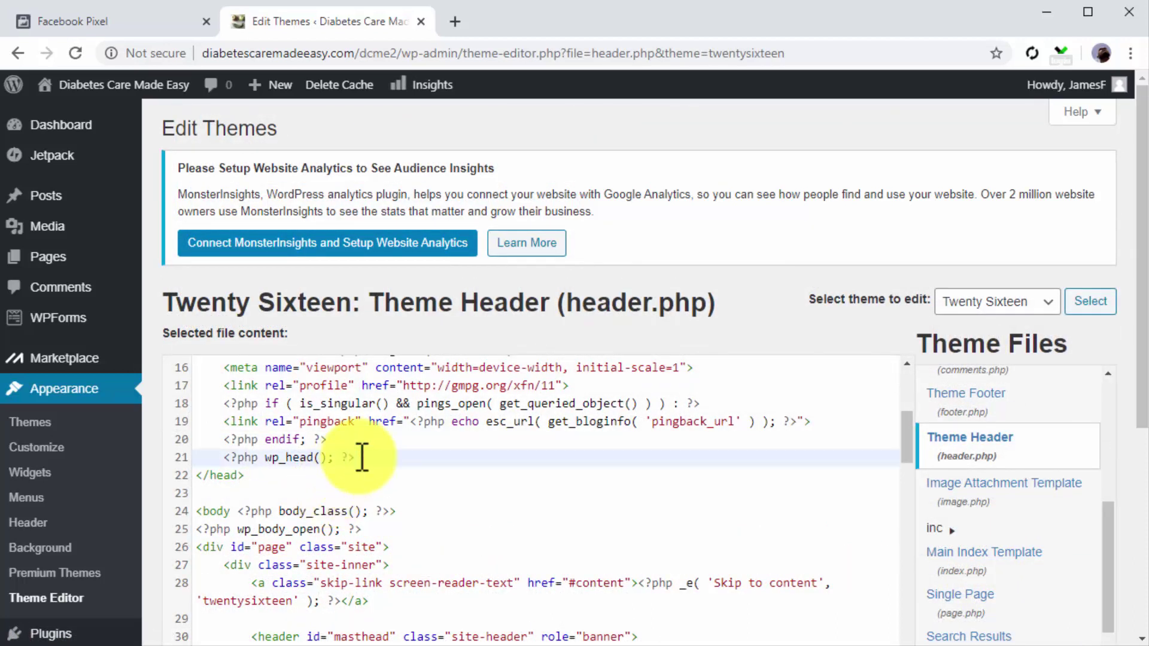
pyautogui.press('Return')
pyautogui.hotkey('ctrl', 'v')
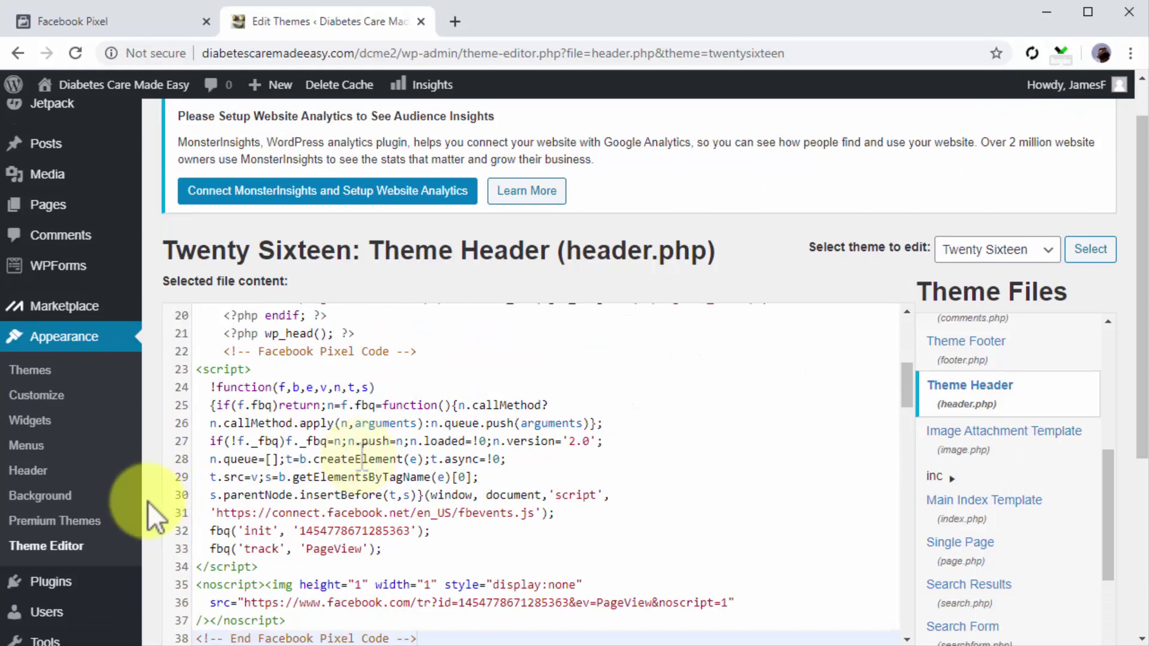
pyautogui.scroll(-3, 148, 502)
pyautogui.click(199, 531)
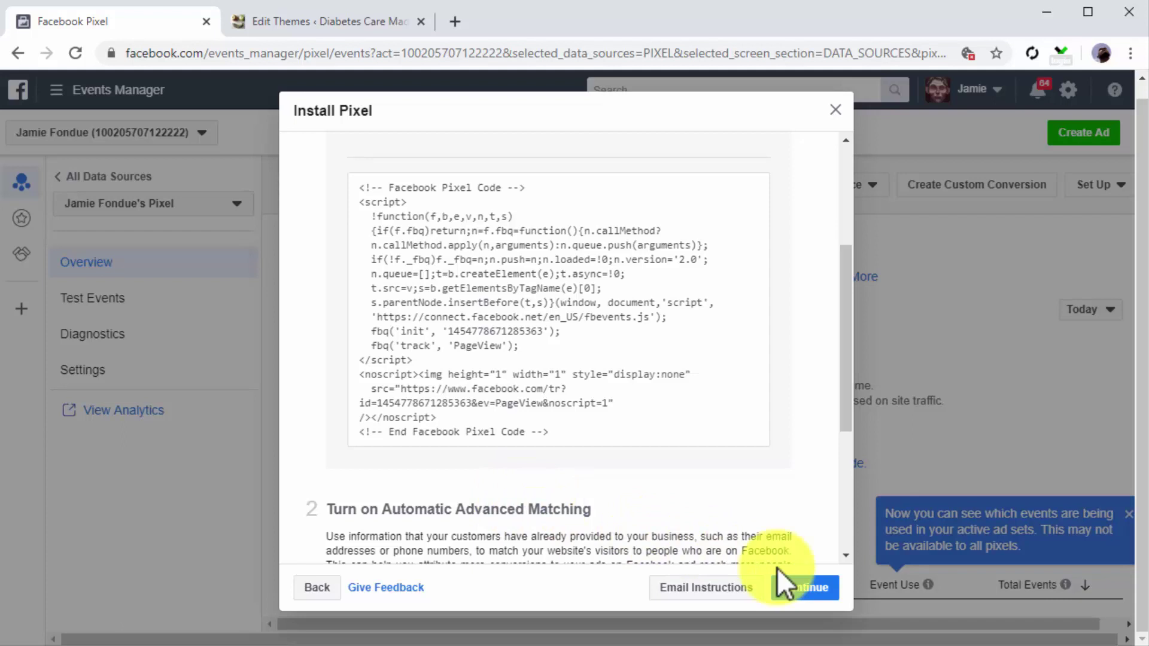
# Step: Choose manual event code setup and copy the View Content event code
pyautogui.click(793, 590)
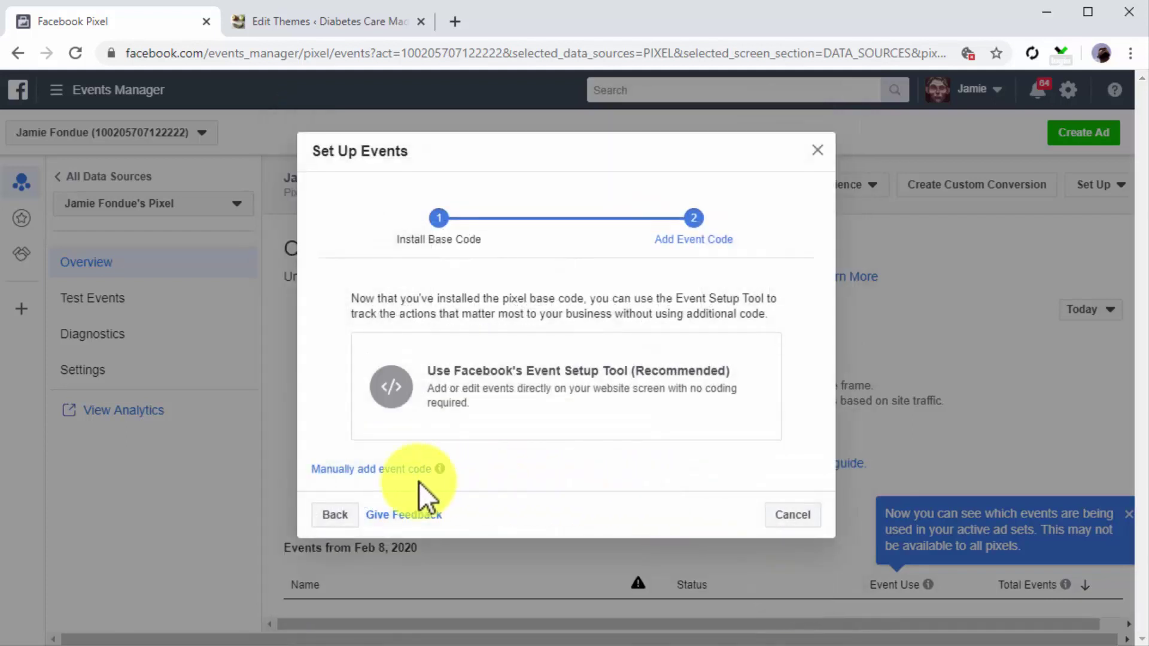
pyautogui.click(393, 468)
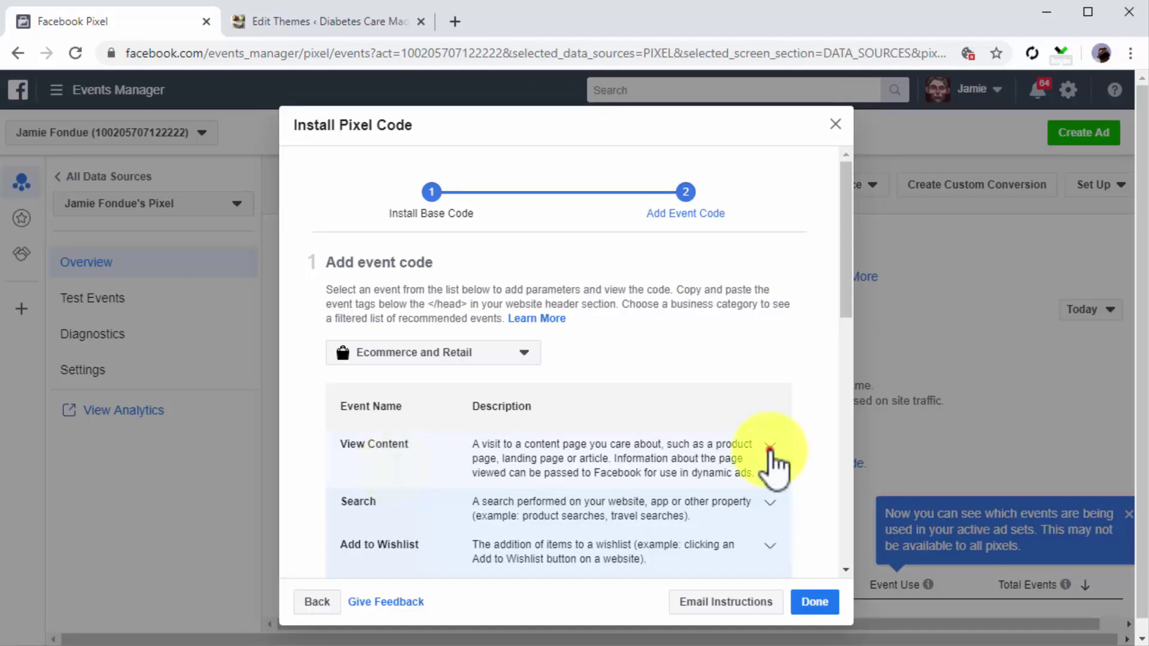
pyautogui.click(770, 450)
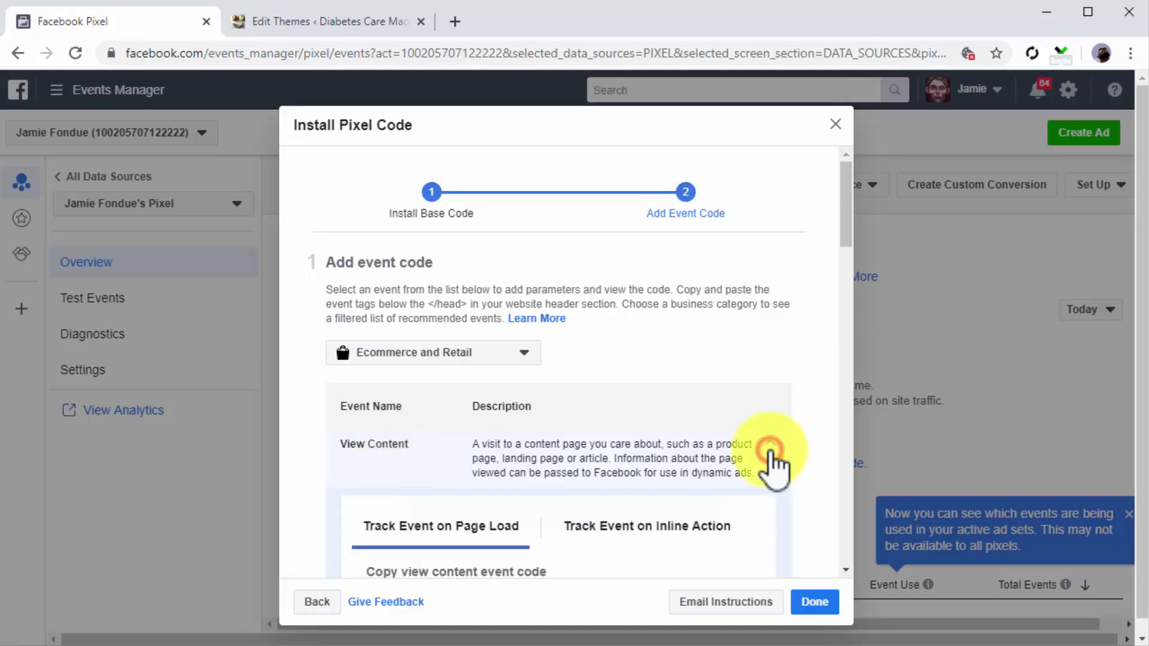
pyautogui.scroll(-1, 759, 496)
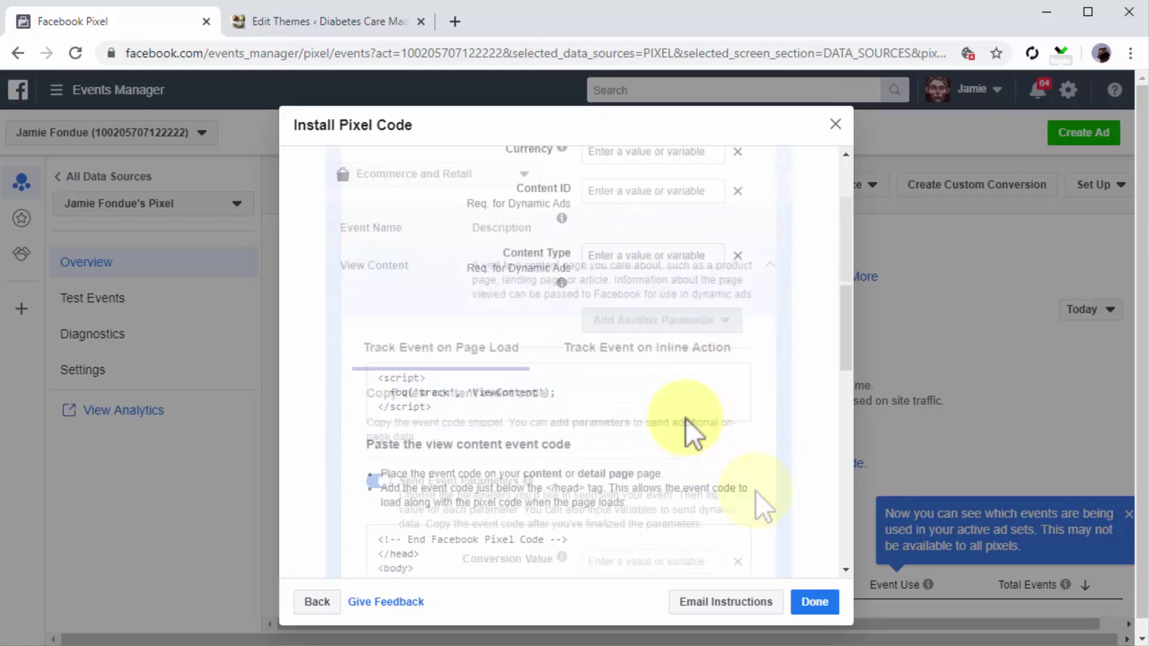
pyautogui.click(662, 411)
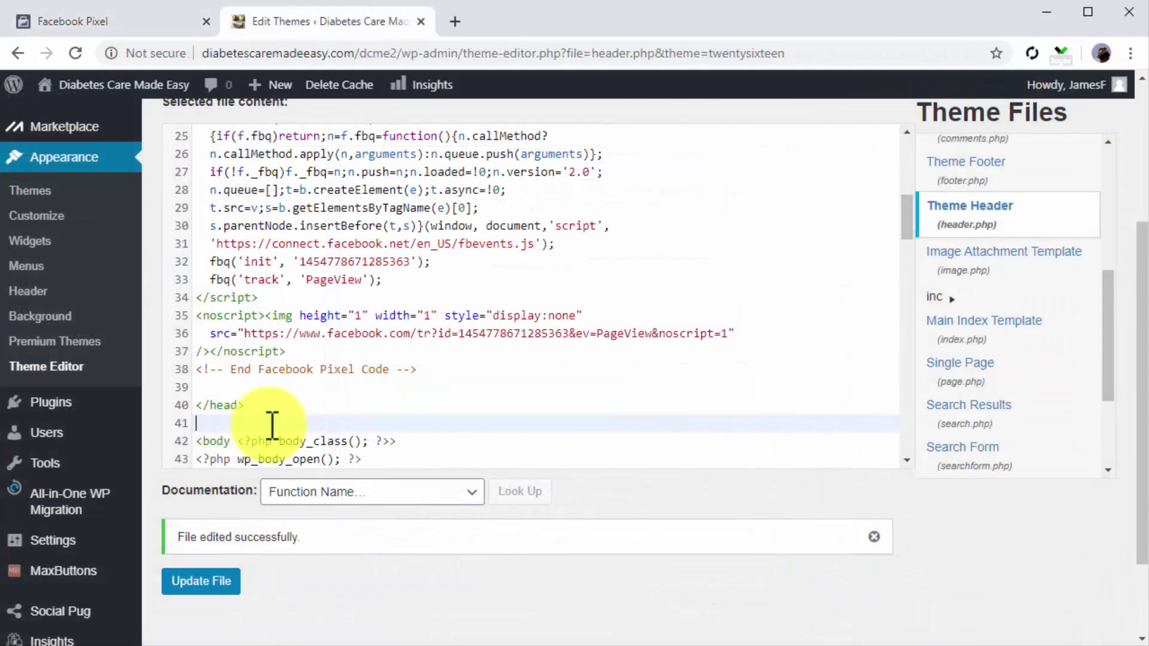
# Step: Paste the ViewContent script below </head> in header.php and save the file
pyautogui.hotkey('ctrl', 'v')
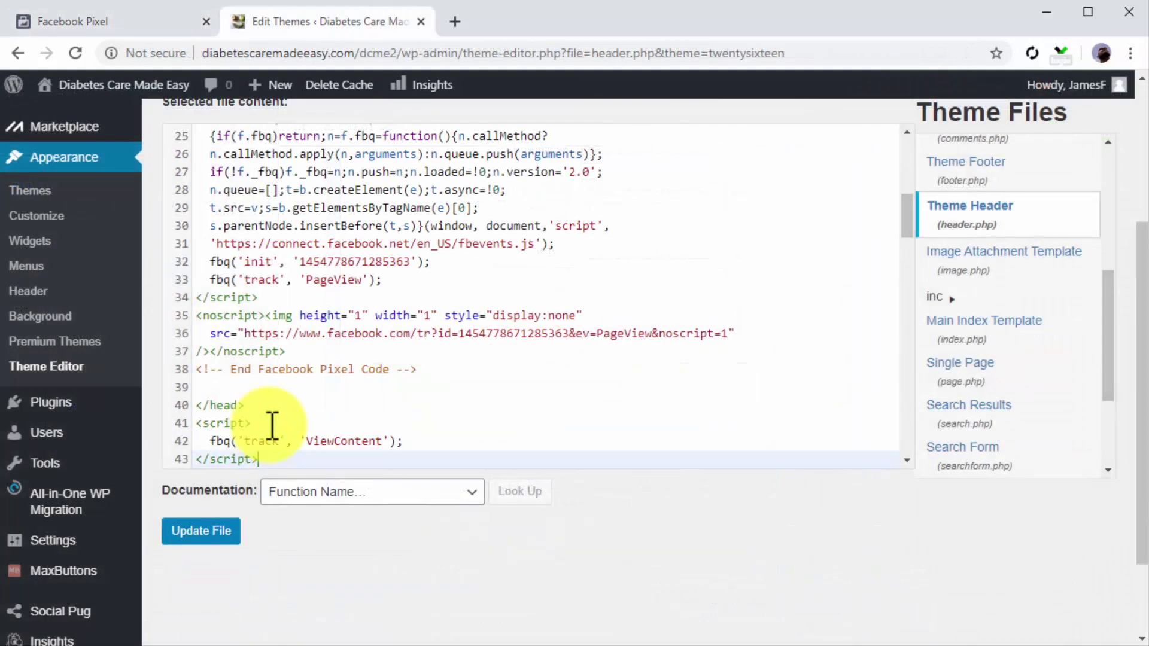
pyautogui.click(213, 532)
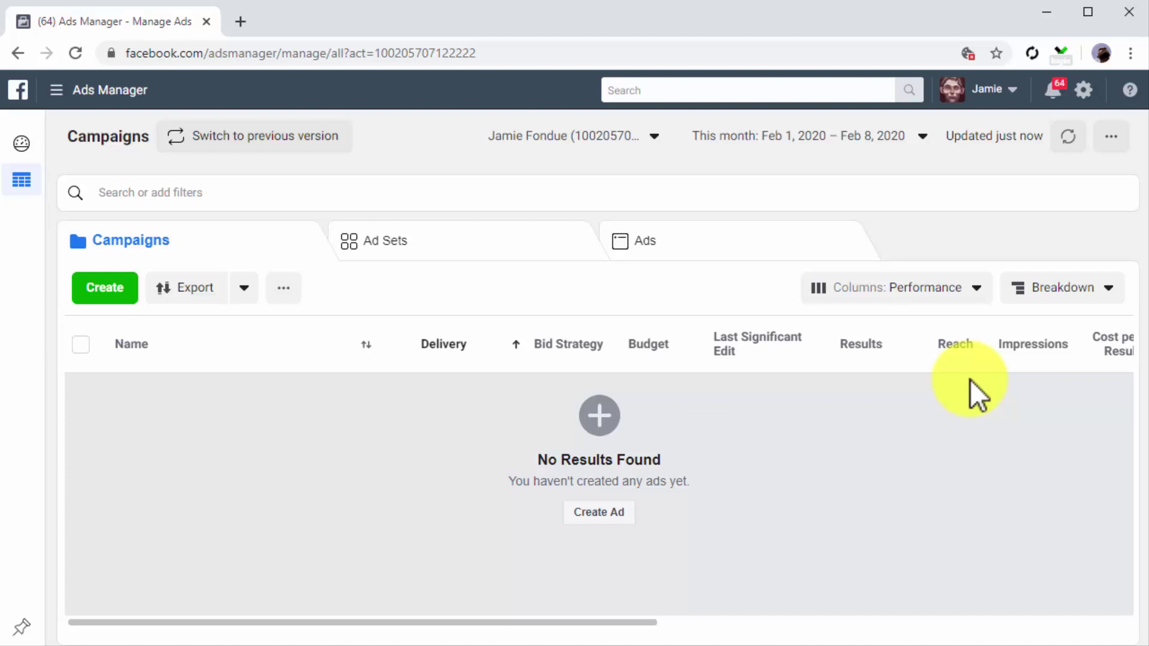
# Step: Begin a new campaign with the green Create button on the Campaigns tab
pyautogui.click(612, 514)
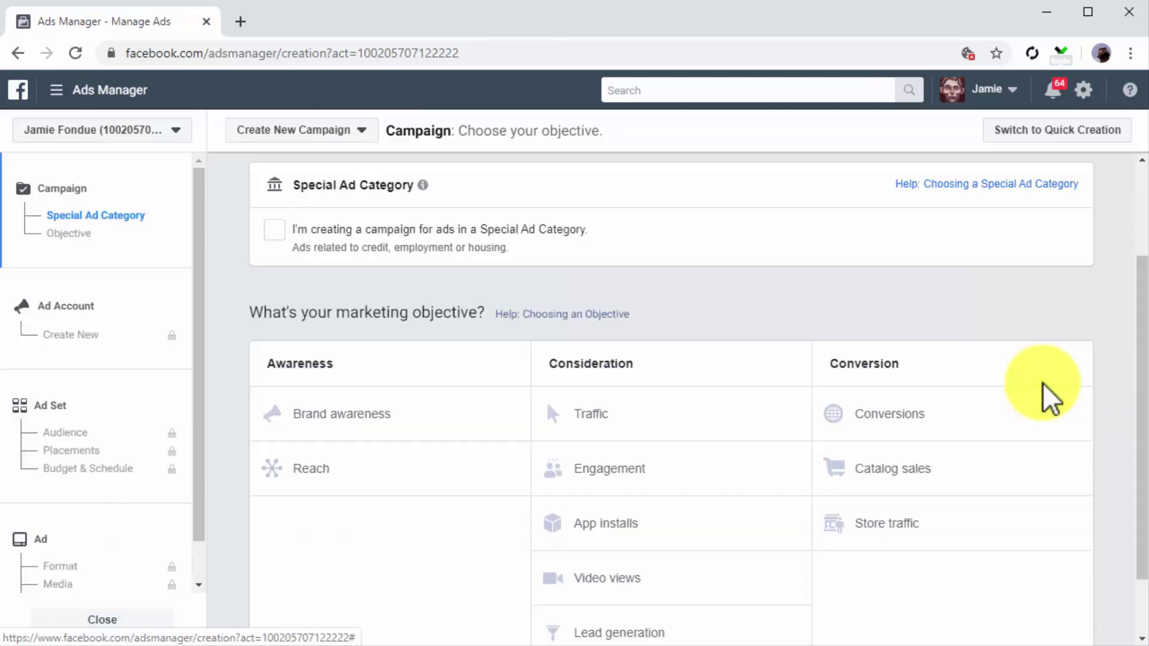
# Step: Choose the Conversions objective, set up the ad account, and proceed to the ad set
pyautogui.click(1044, 407)
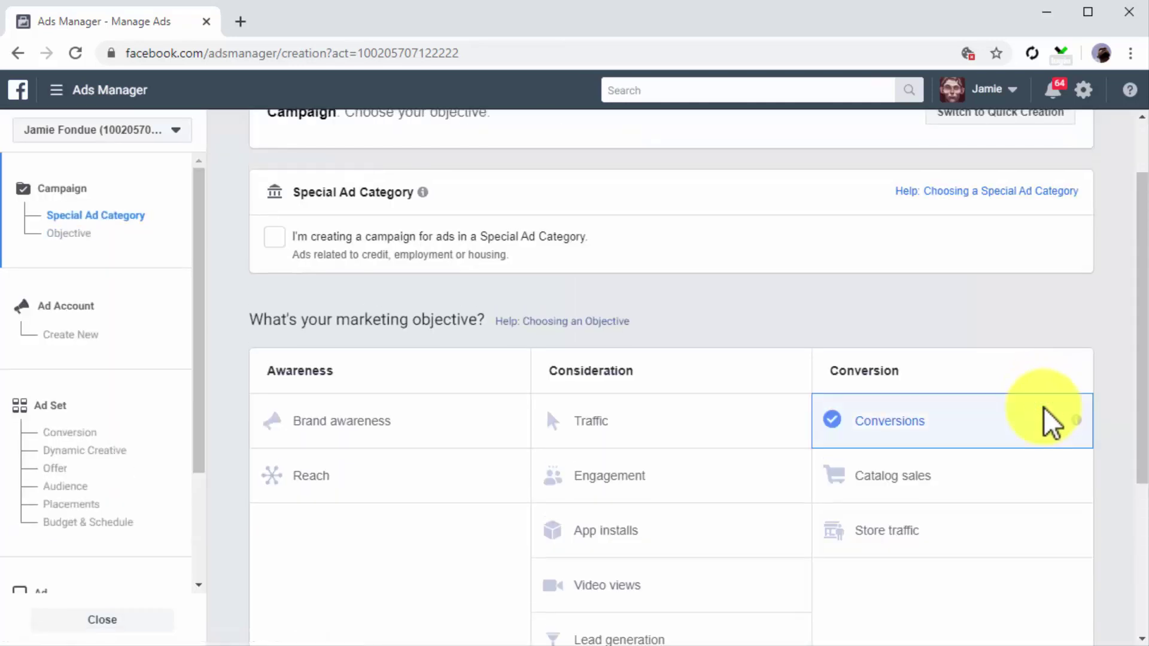
pyautogui.scroll(-1, 1043, 407)
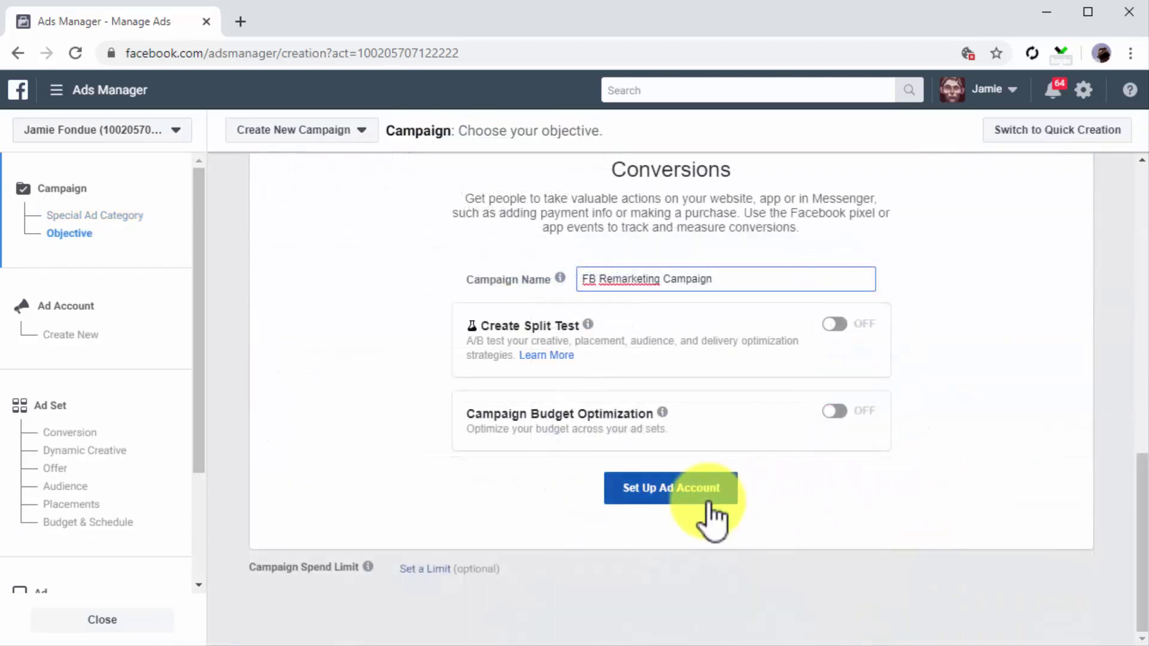
pyautogui.click(709, 503)
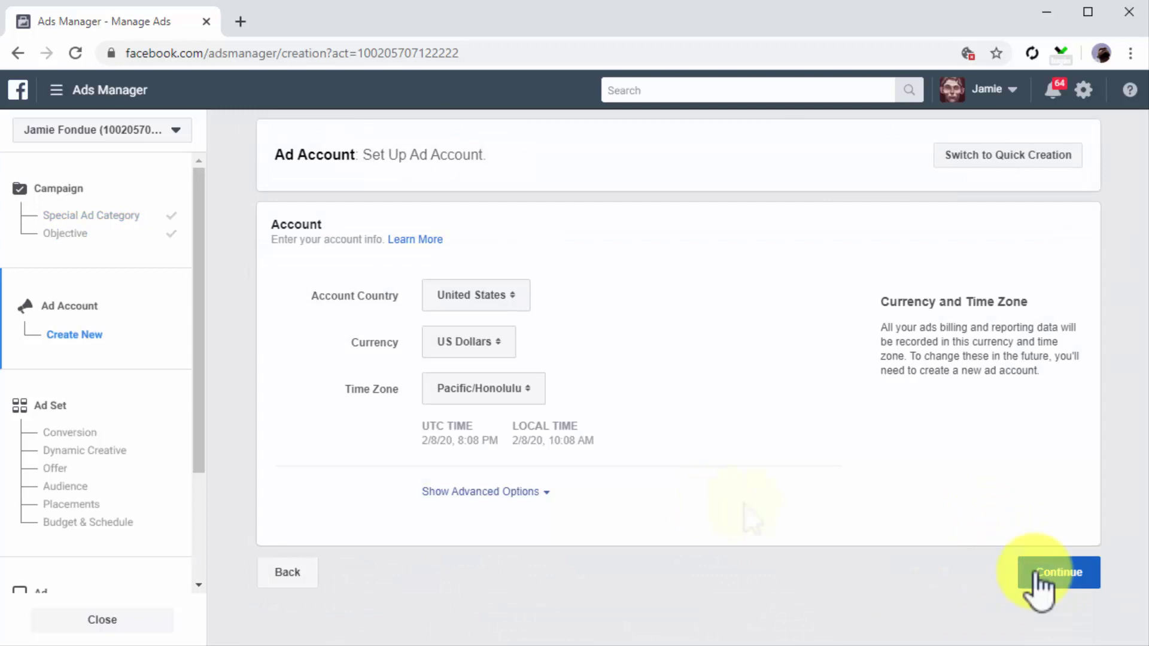
pyautogui.click(1034, 573)
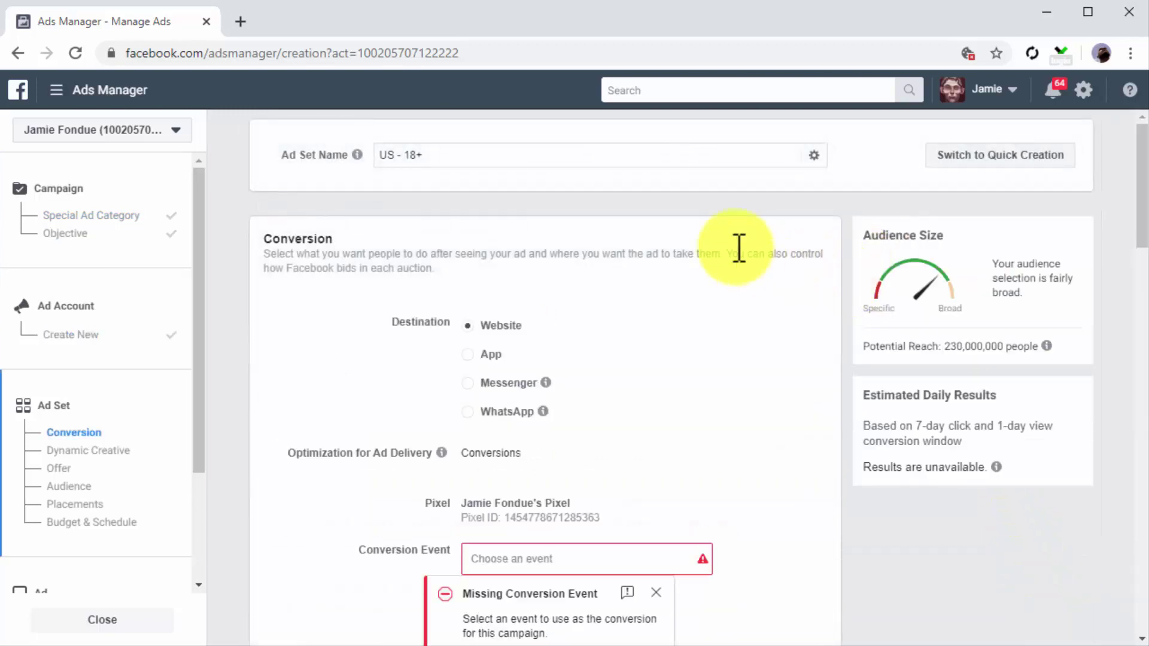
# Step: Rename the ad set to 'FB Remarketing Ad Set'
pyautogui.click(506, 163)
pyautogui.press('BackSpace')
pyautogui.press('BackSpace')
pyautogui.press('BackSpace')
pyautogui.press('BackSpace')
pyautogui.press('BackSpace')
pyautogui.press('BackSpace')
pyautogui.press('BackSpace')
pyautogui.hotkey('ctrl', 'v')
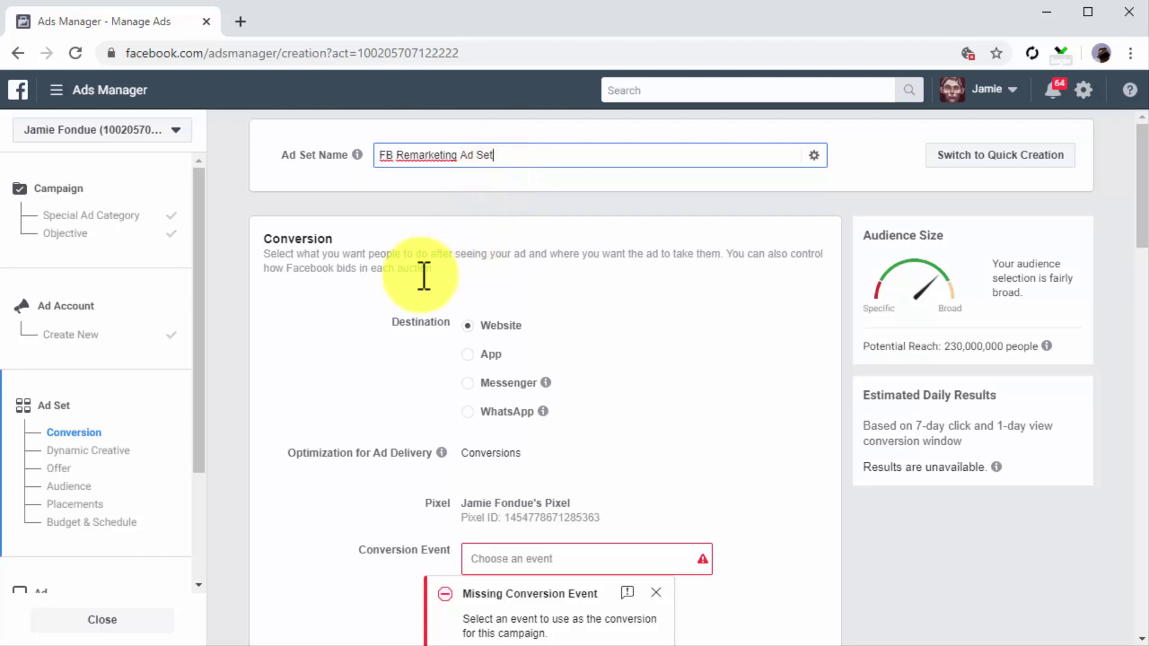
# Step: Set the ad set's conversion event to View Content
pyautogui.scroll(-2, 401, 289)
pyautogui.click(469, 238)
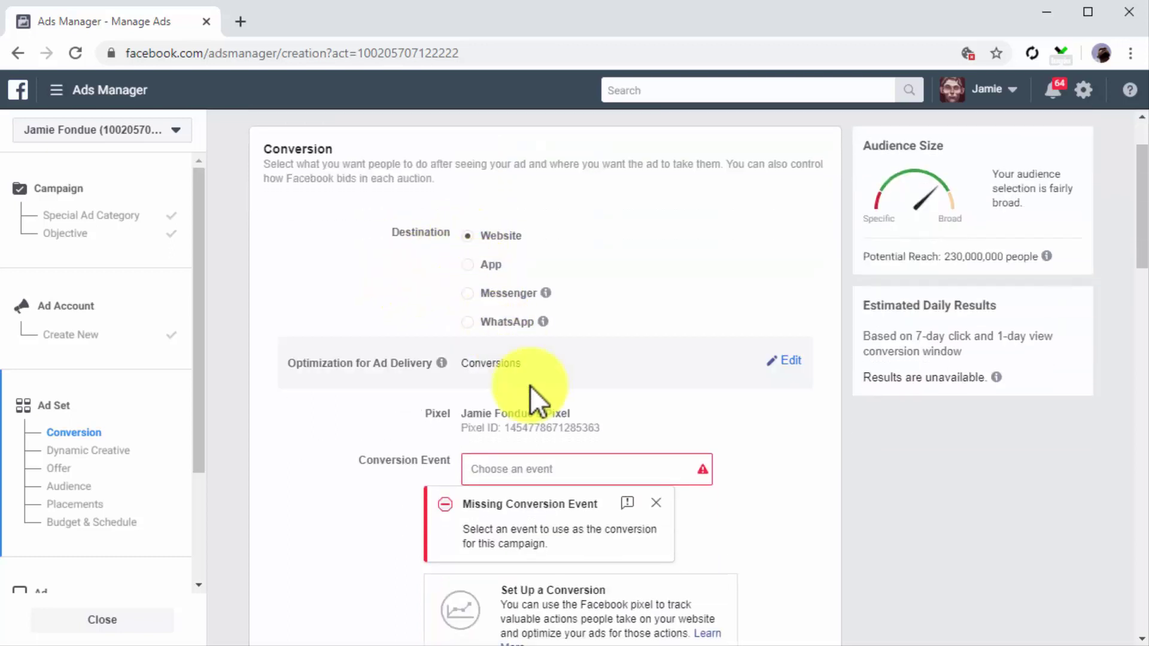
pyautogui.click(580, 464)
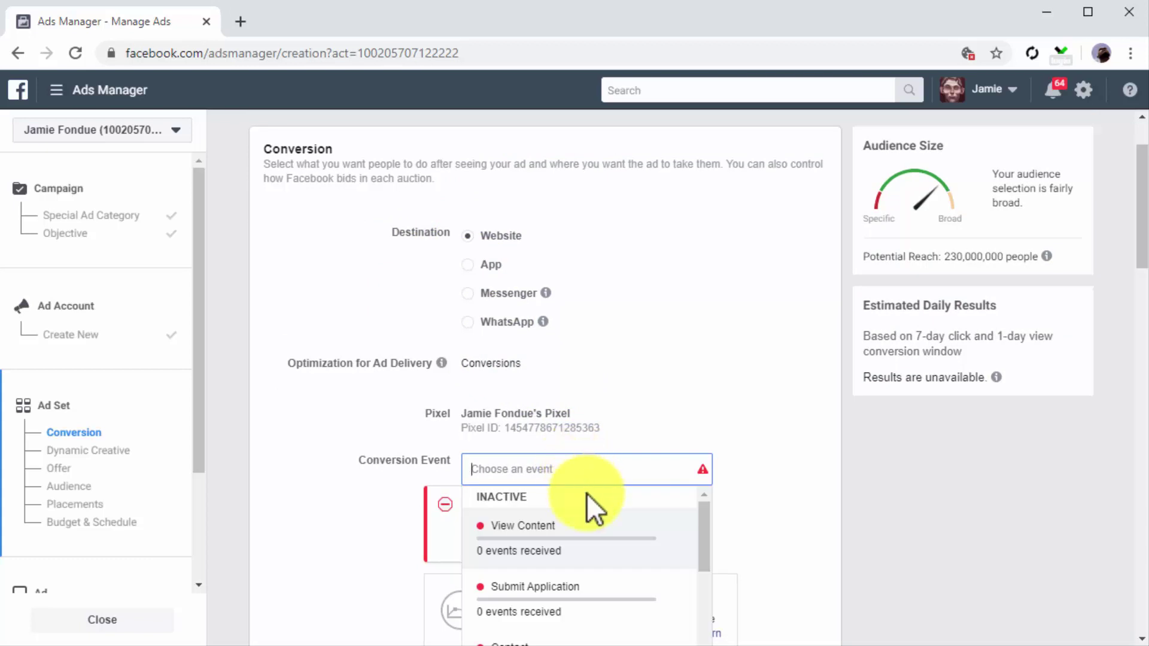
pyautogui.click(596, 541)
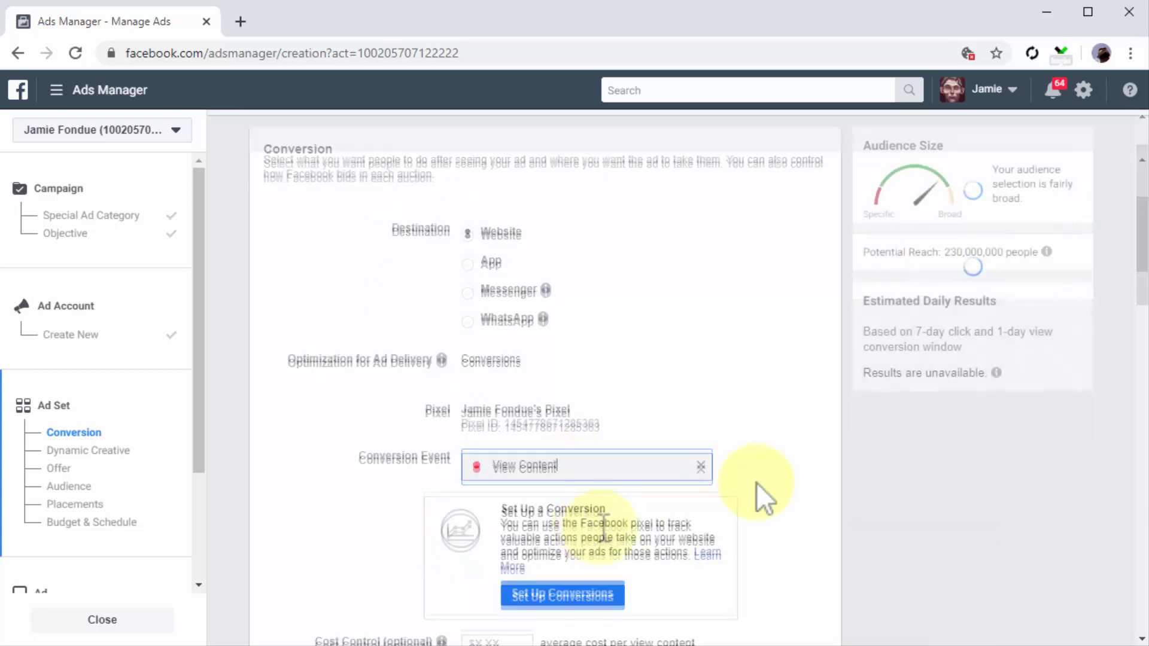
pyautogui.scroll(-3, 757, 482)
pyautogui.scroll(-1, 757, 482)
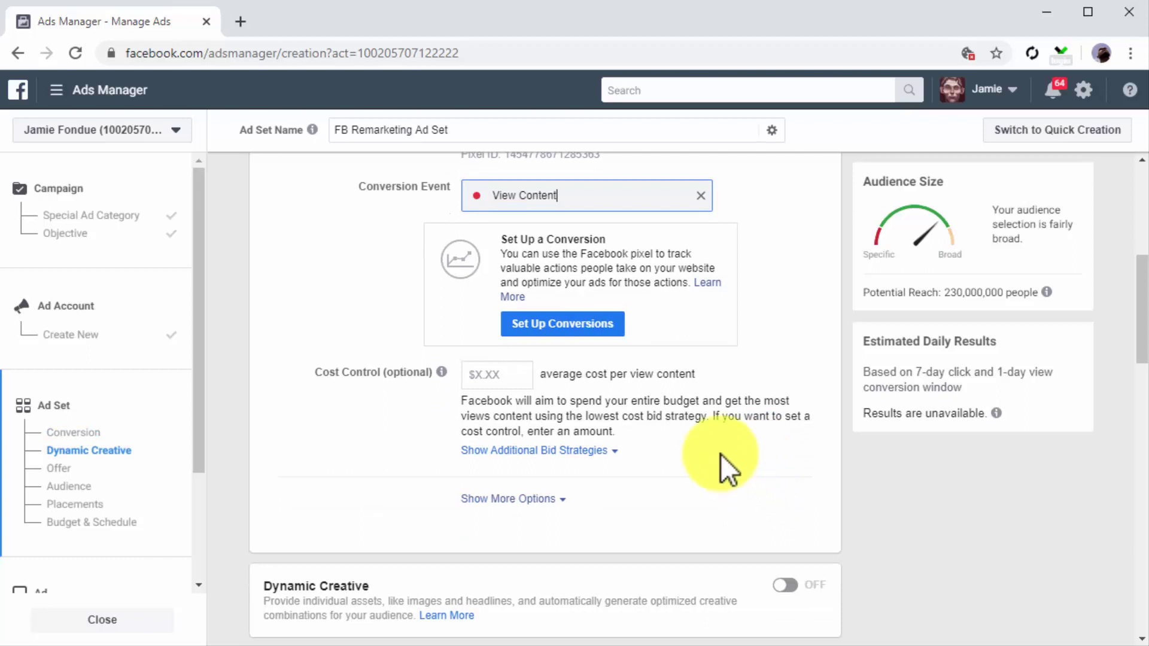
pyautogui.scroll(-7, 670, 464)
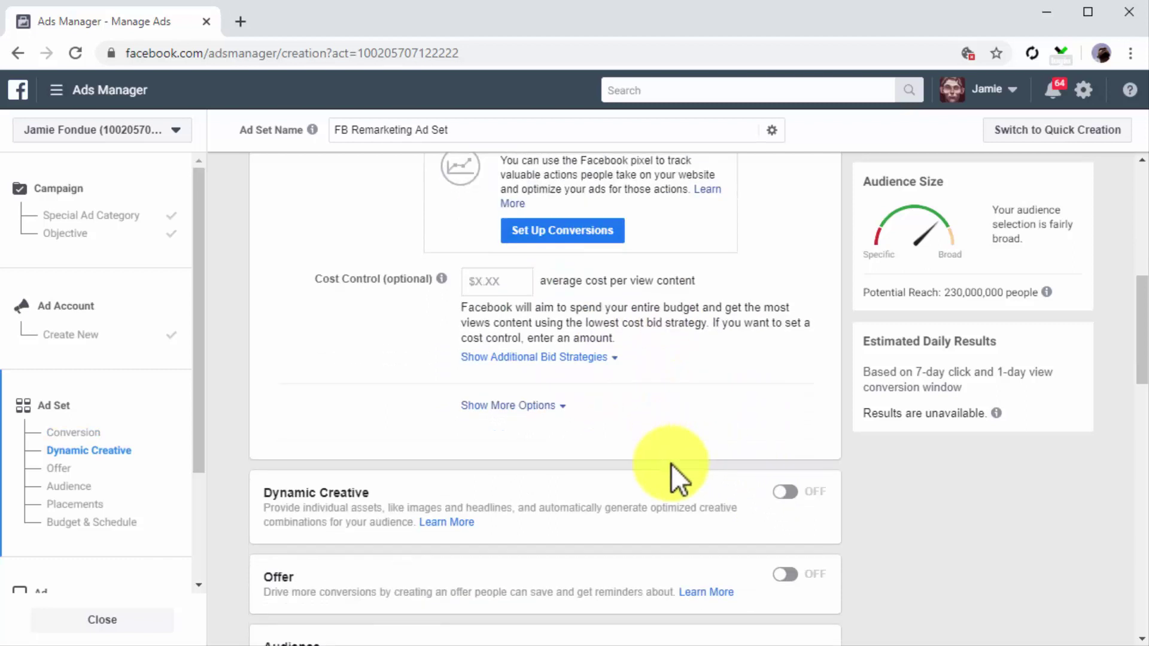
pyautogui.scroll(-1, 672, 465)
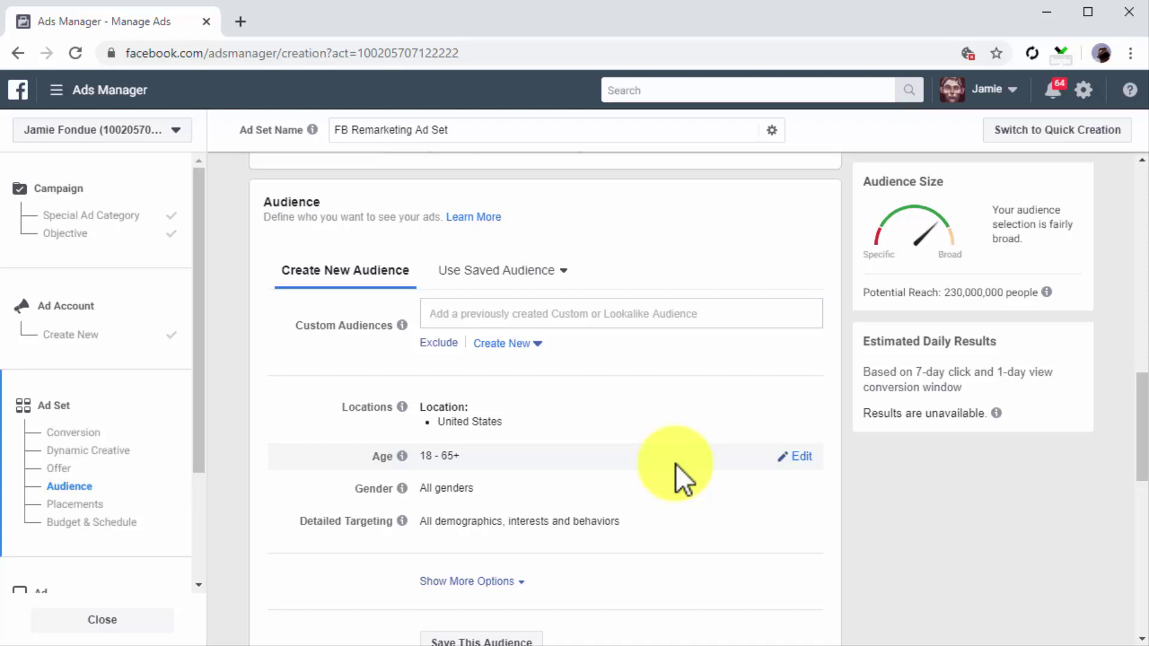
# Step: Add Canada to the target locations and set the age range to 24–55
pyautogui.click(797, 409)
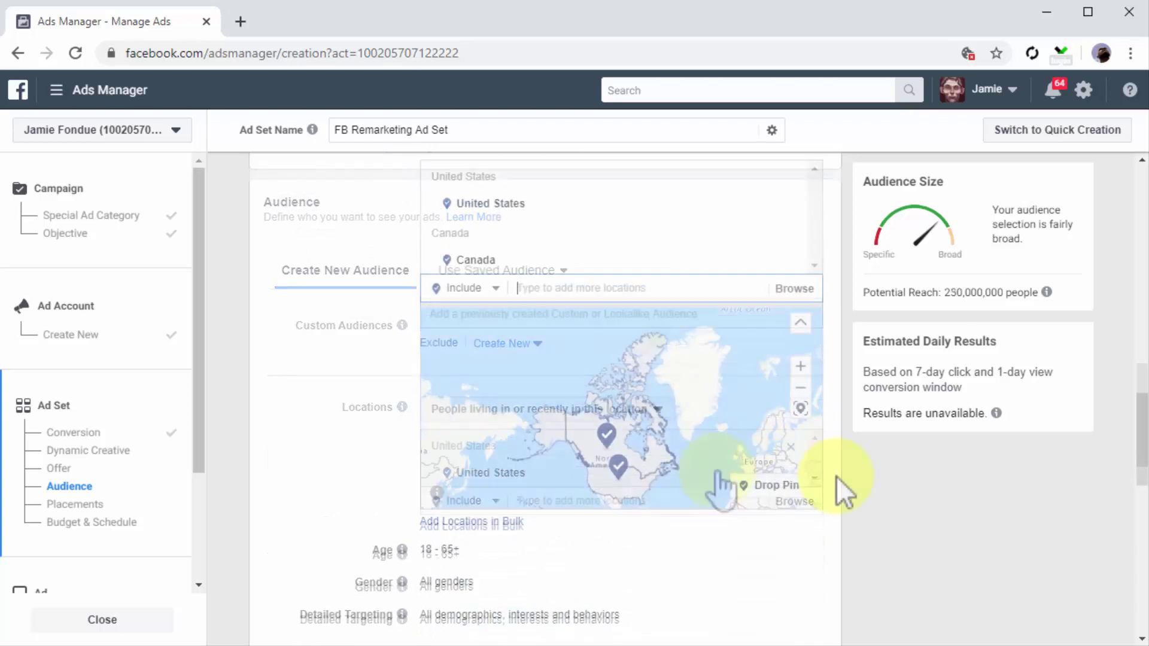
pyautogui.scroll(-3, 837, 478)
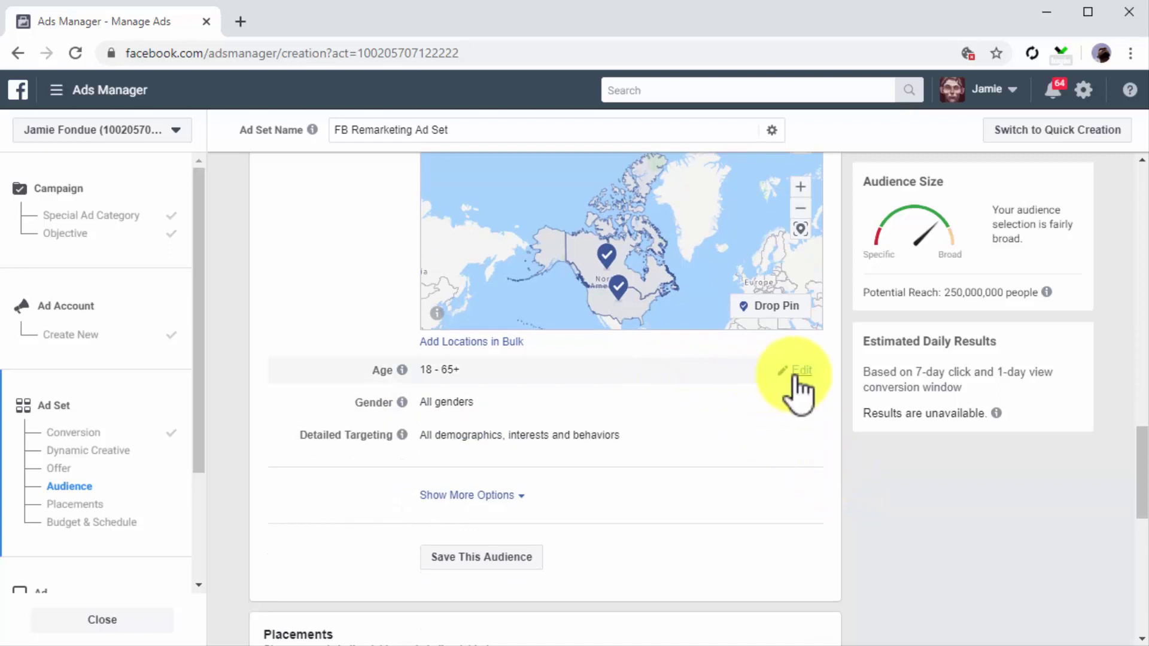
pyautogui.click(799, 373)
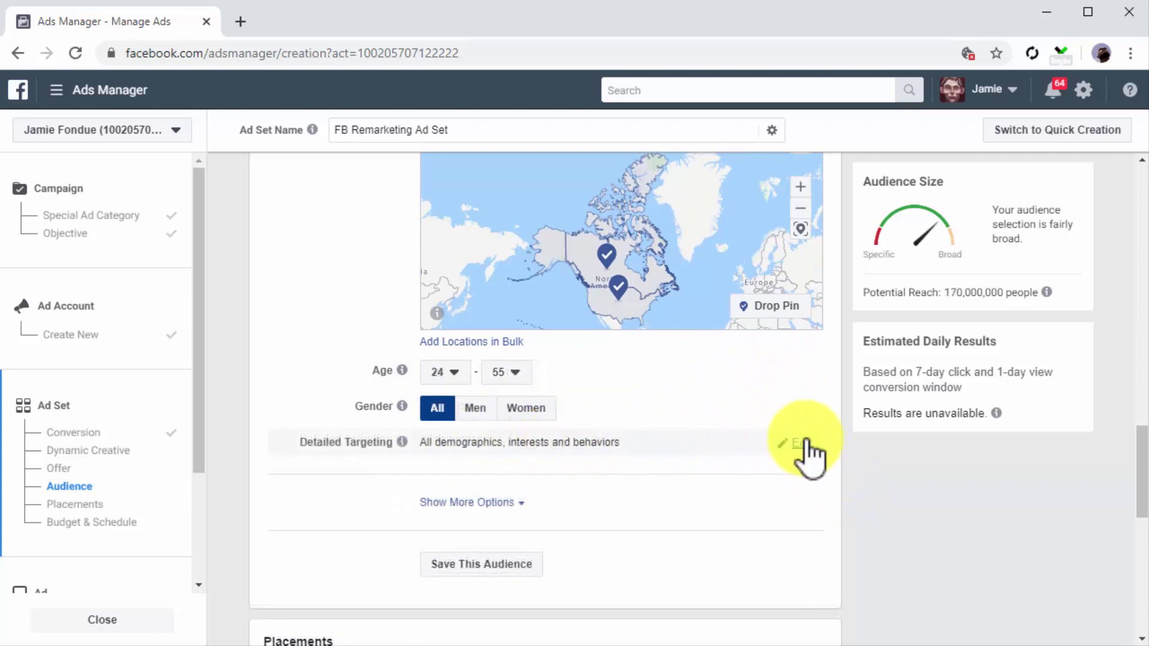
# Step: Add Eating Healthy as a detailed targeting interest
pyautogui.click(802, 444)
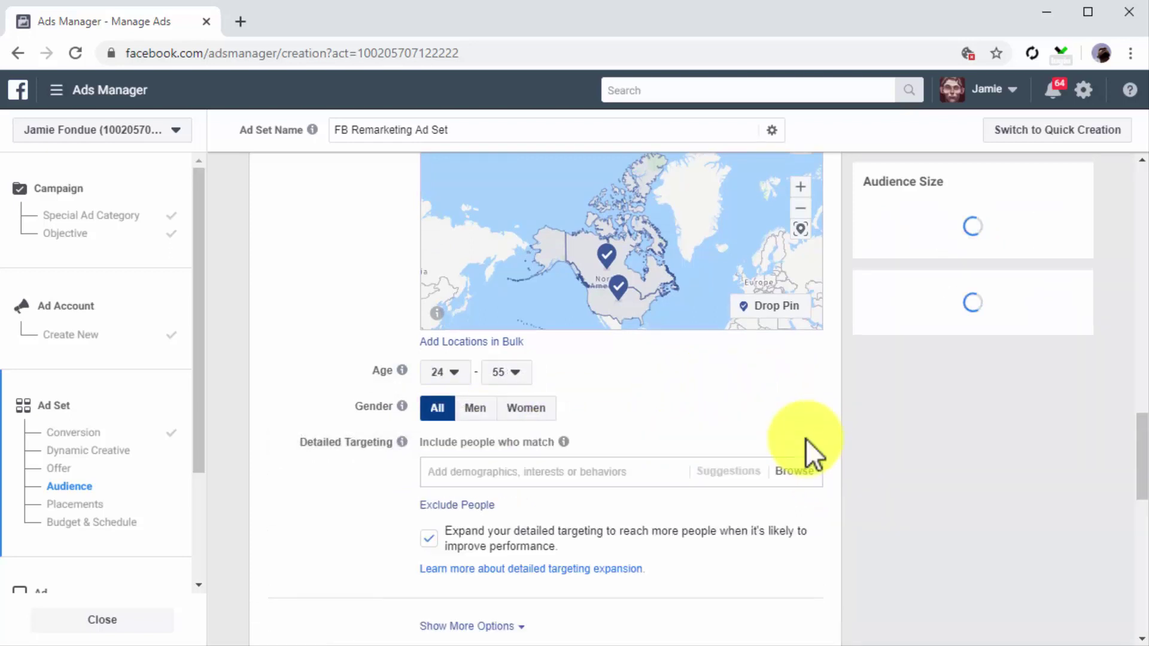
pyautogui.click(649, 473)
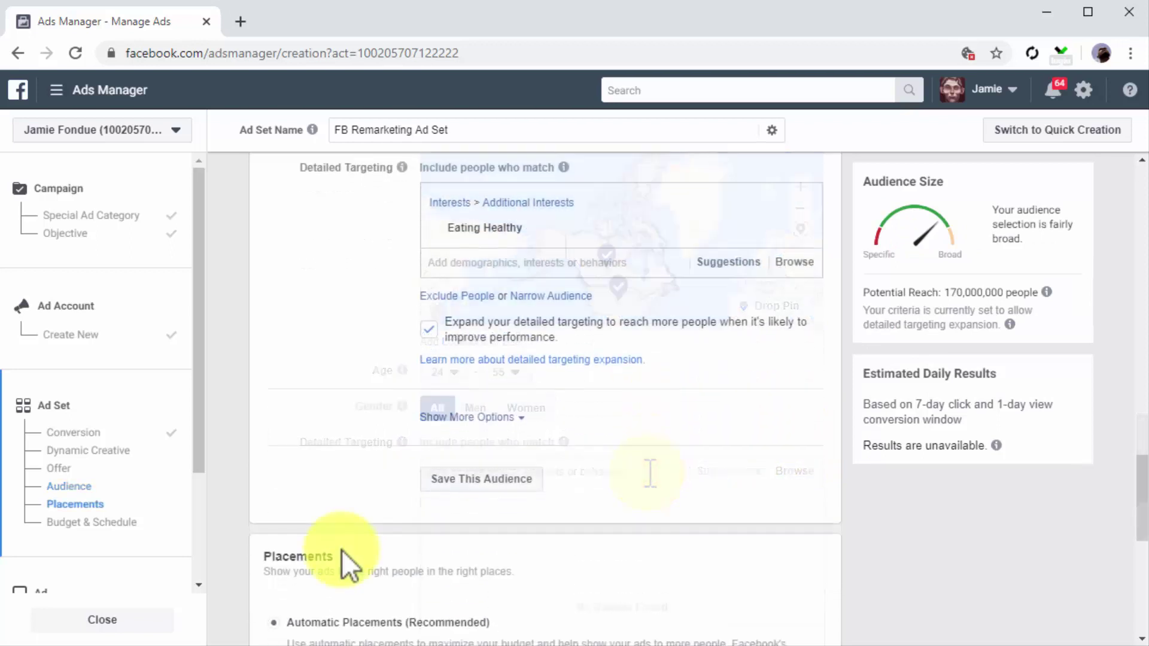
pyautogui.scroll(-1, 343, 550)
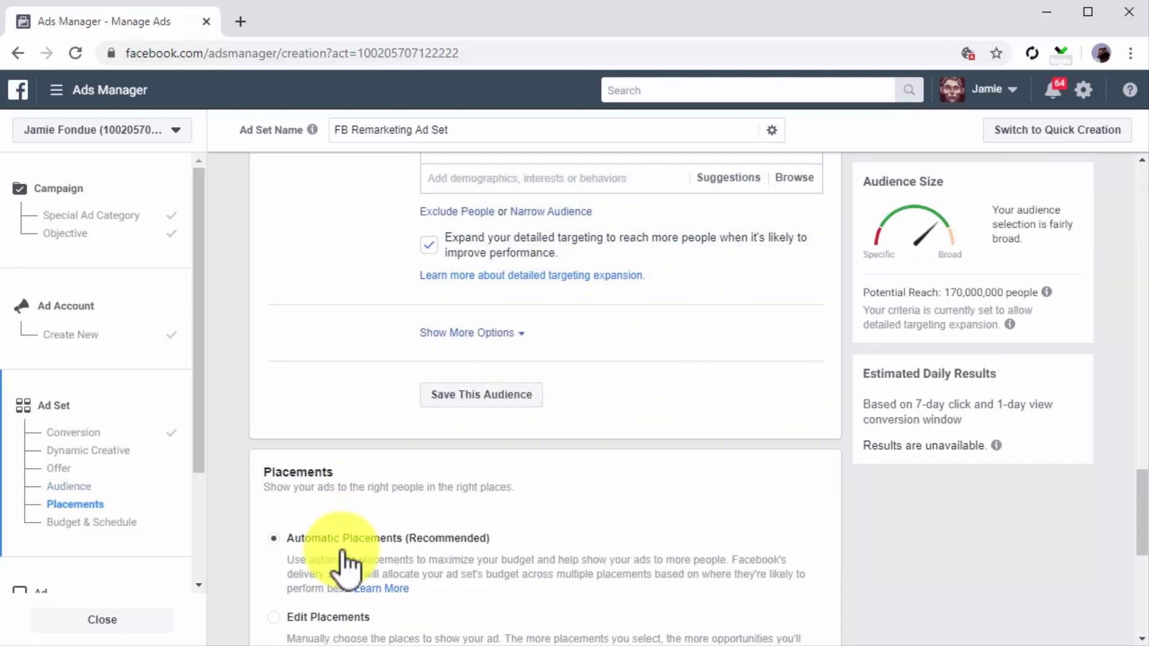
pyautogui.scroll(-5, 342, 551)
pyautogui.scroll(-1, 343, 550)
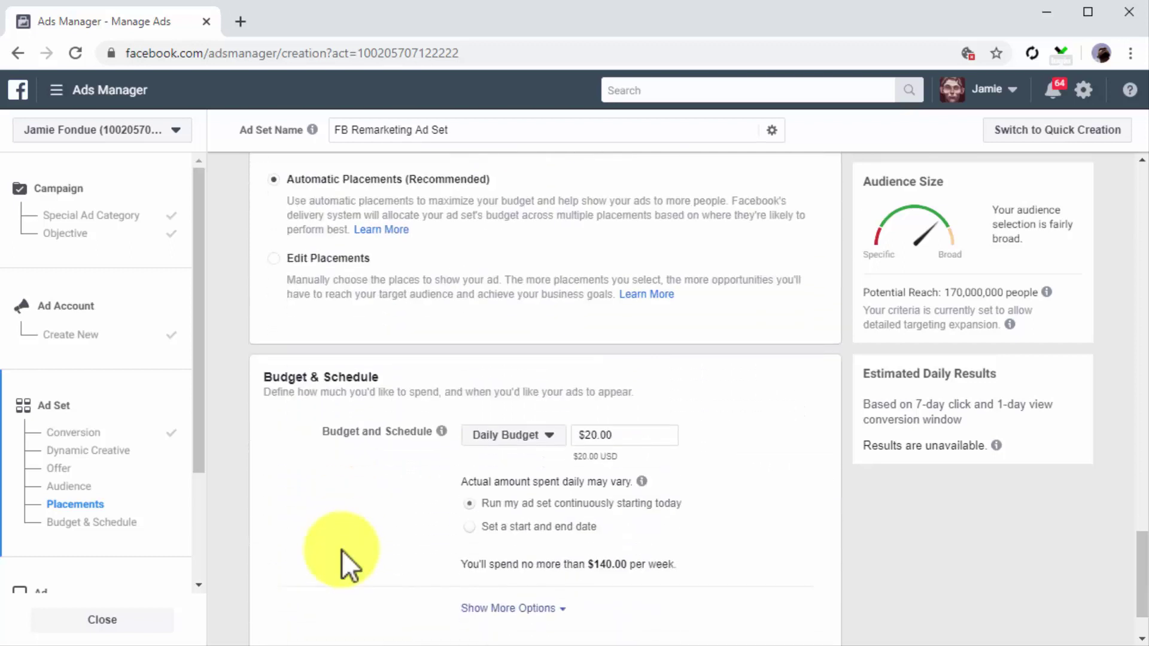
# Step: Keep a continuous Daily Budget schedule and raise the budget from $20.00 to $25.00
pyautogui.click(546, 437)
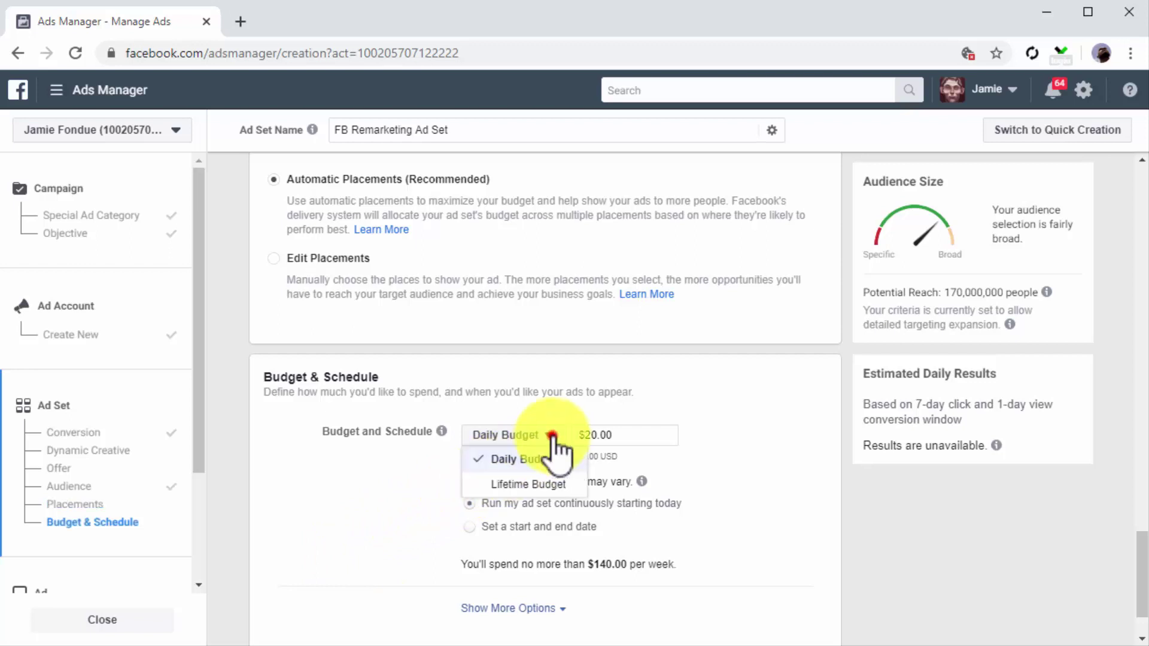
pyautogui.click(541, 461)
pyautogui.click(470, 502)
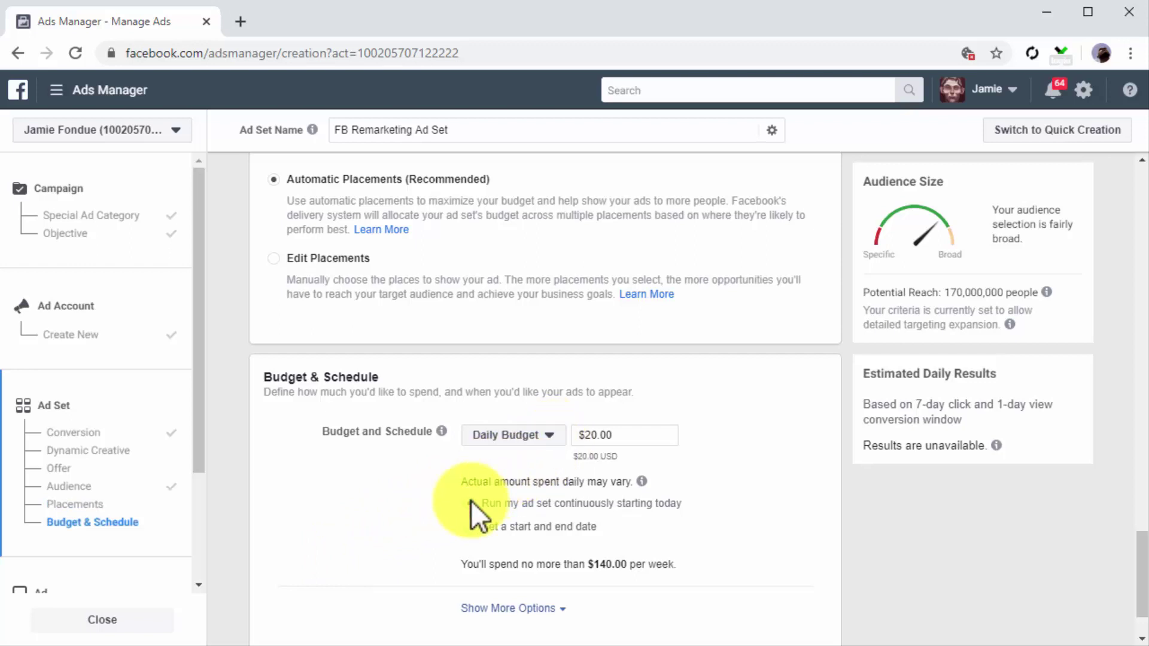
pyautogui.click(654, 436)
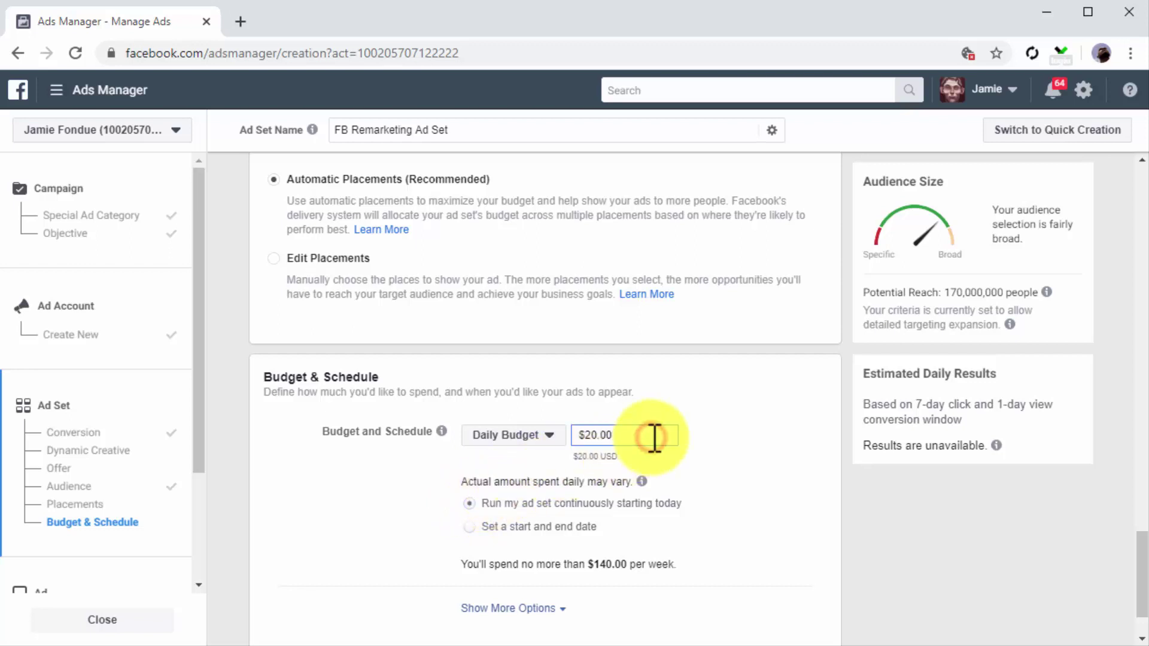
pyautogui.press('Left')
pyautogui.press('Left')
pyautogui.press('Left')
pyautogui.press('Left')
pyautogui.click(781, 623)
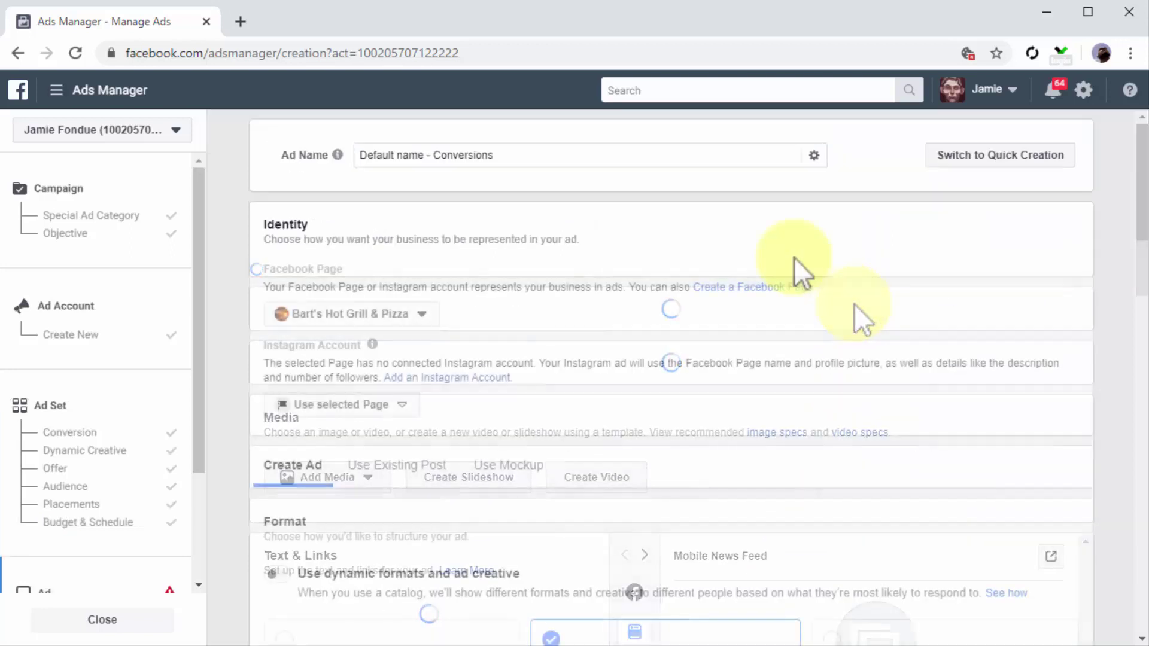
# Step: Rename the ad to 'FB Remarketing Ad'
pyautogui.click(627, 155)
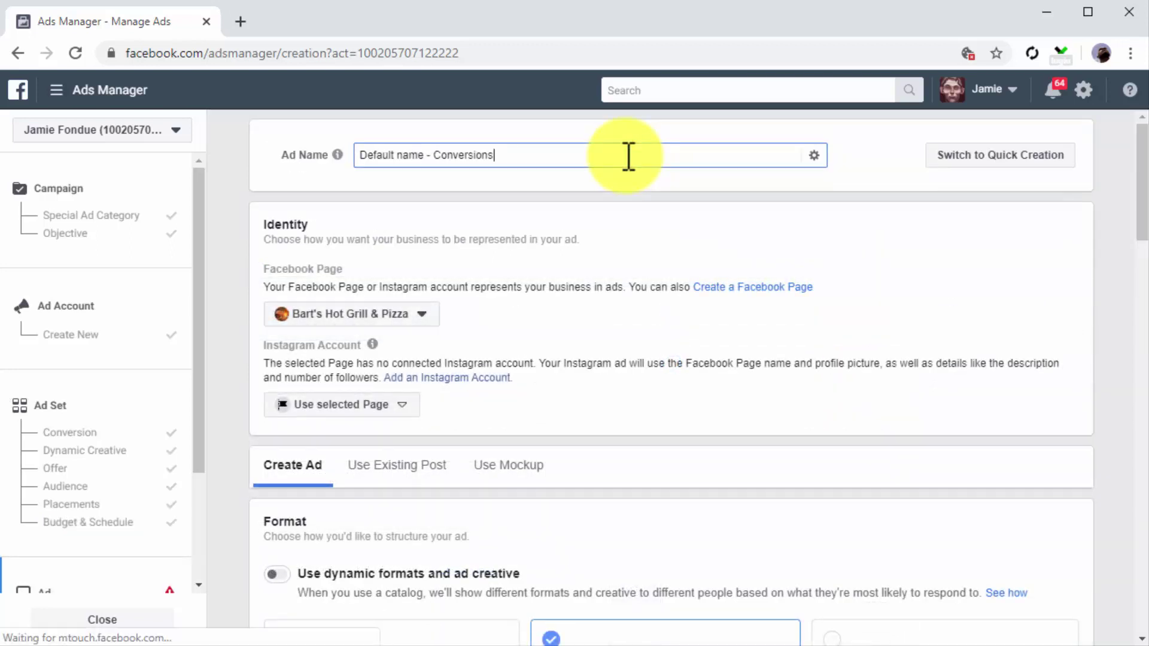
pyautogui.press('BackSpace')
pyautogui.press('BackSpace')
pyautogui.press('BackSpace')
pyautogui.press('BackSpace')
pyautogui.press('BackSpace')
pyautogui.press('BackSpace')
pyautogui.press('BackSpace')
pyautogui.press('BackSpace')
pyautogui.press('BackSpace')
pyautogui.press('BackSpace')
pyautogui.press('BackSpace')
pyautogui.press('BackSpace')
pyautogui.press('BackSpace')
pyautogui.press('BackSpace')
pyautogui.press('BackSpace')
pyautogui.press('BackSpace')
pyautogui.press('BackSpace')
pyautogui.press('BackSpace')
pyautogui.press('BackSpace')
pyautogui.press('BackSpace')
pyautogui.press('BackSpace')
pyautogui.press('BackSpace')
pyautogui.press('BackSpace')
pyautogui.write('FB Remarketing Ad')
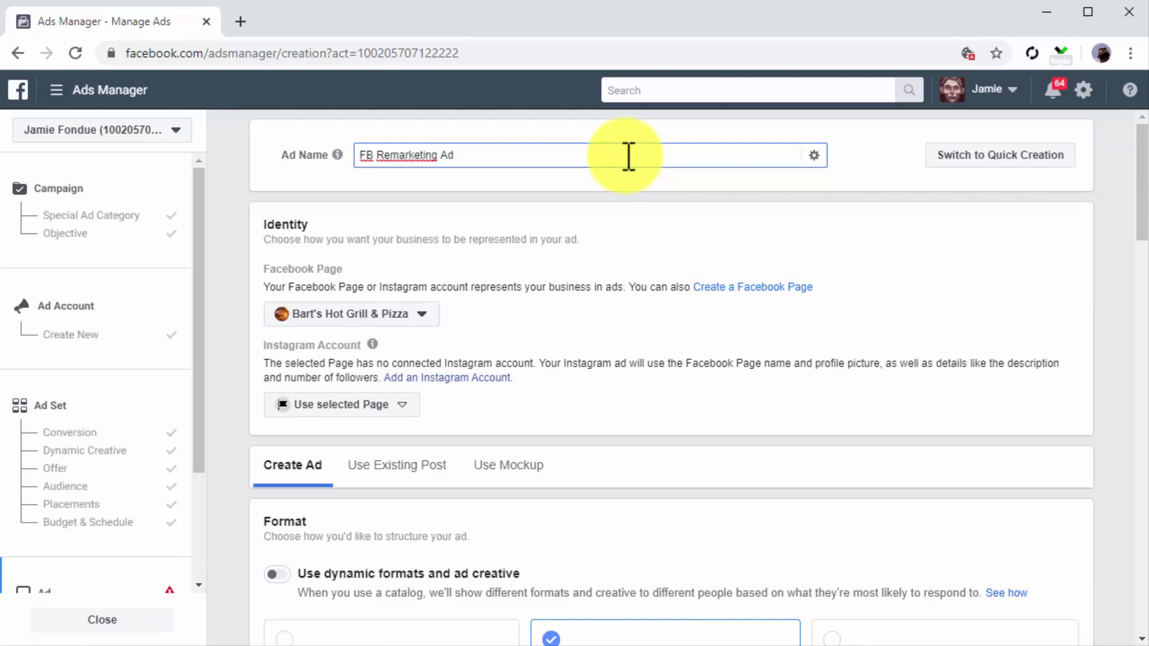
# Step: Set the ad's Facebook Page to Diabetes Care Made Easy 2.0 and choose Use Existing Post
pyautogui.click(412, 323)
pyautogui.scroll(2, 473, 434)
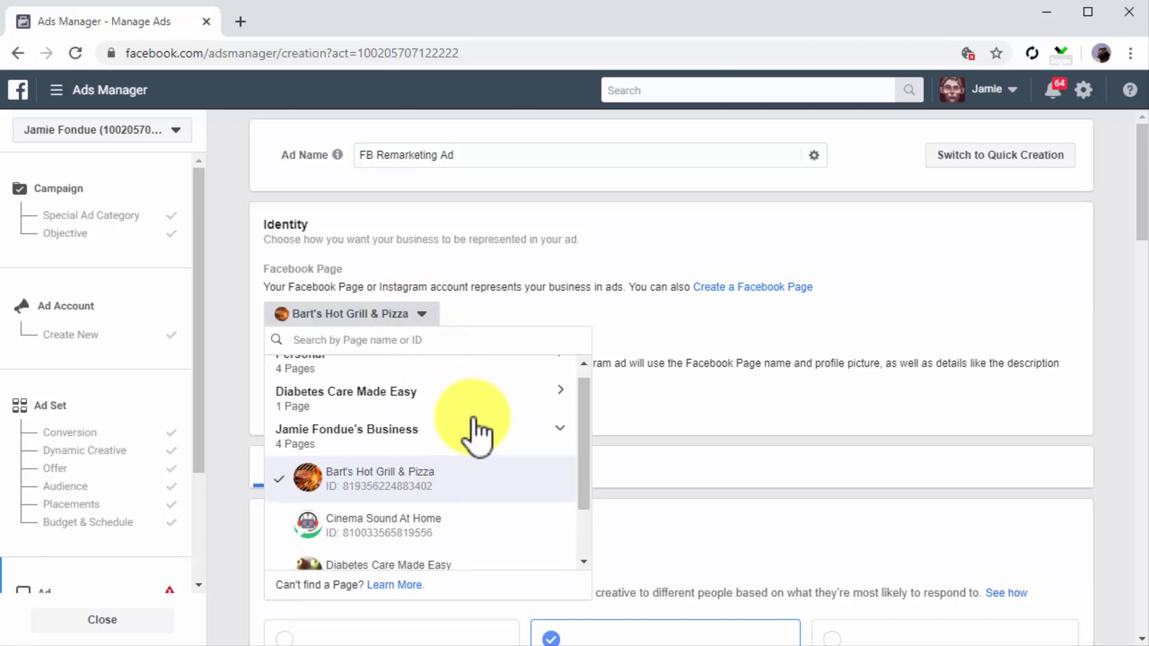
pyautogui.click(420, 380)
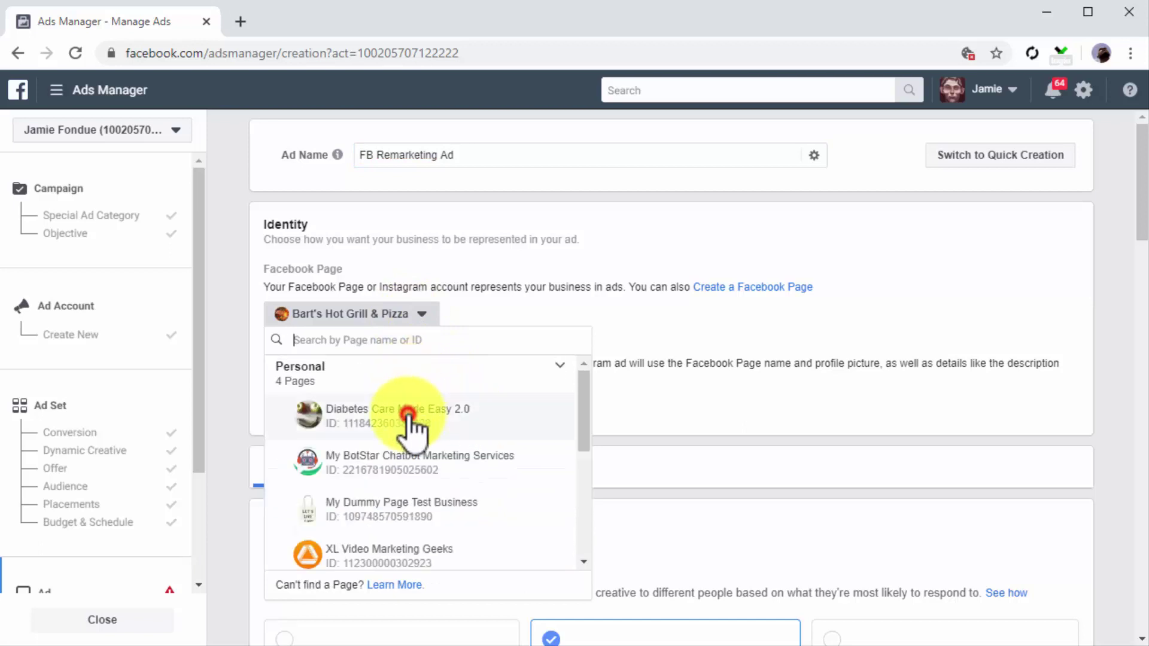
pyautogui.click(413, 419)
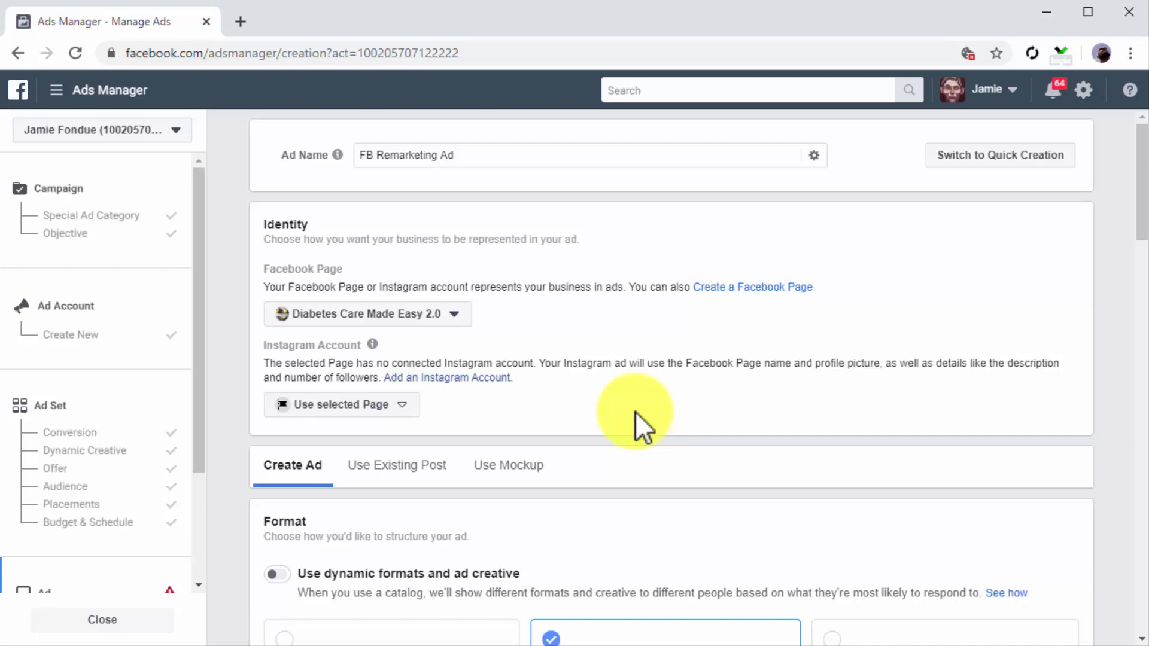
pyautogui.click(427, 471)
# Step: Choose the existing 'is Aloe Vera the next Super Juice?' post for the ad
pyautogui.click(303, 579)
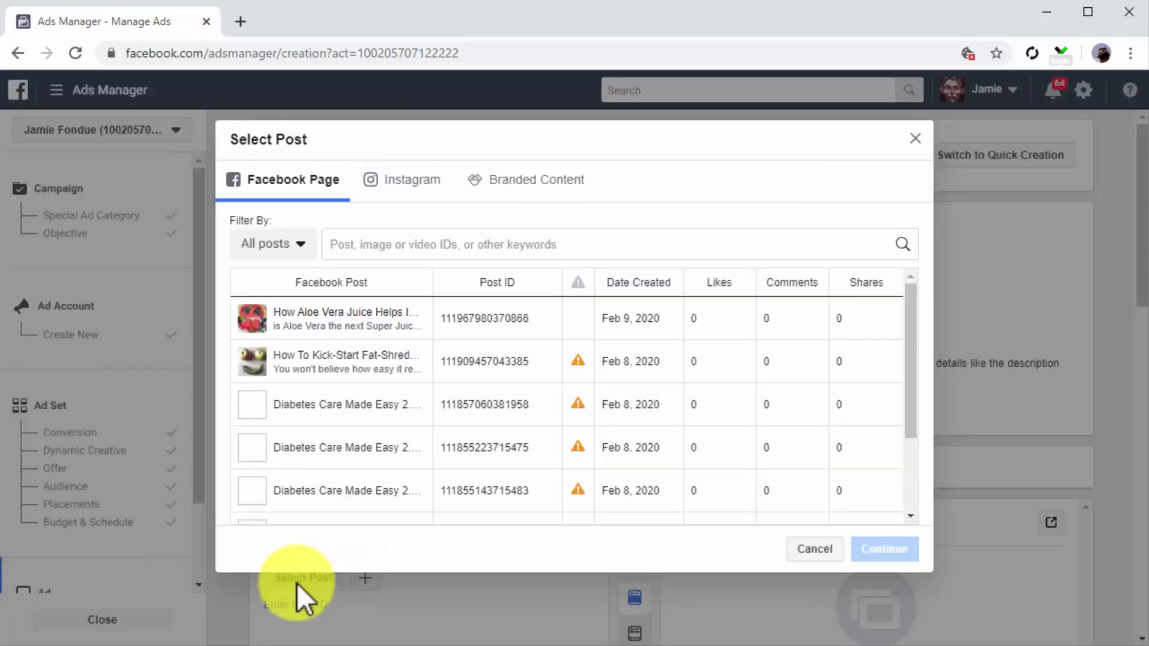
pyautogui.click(335, 318)
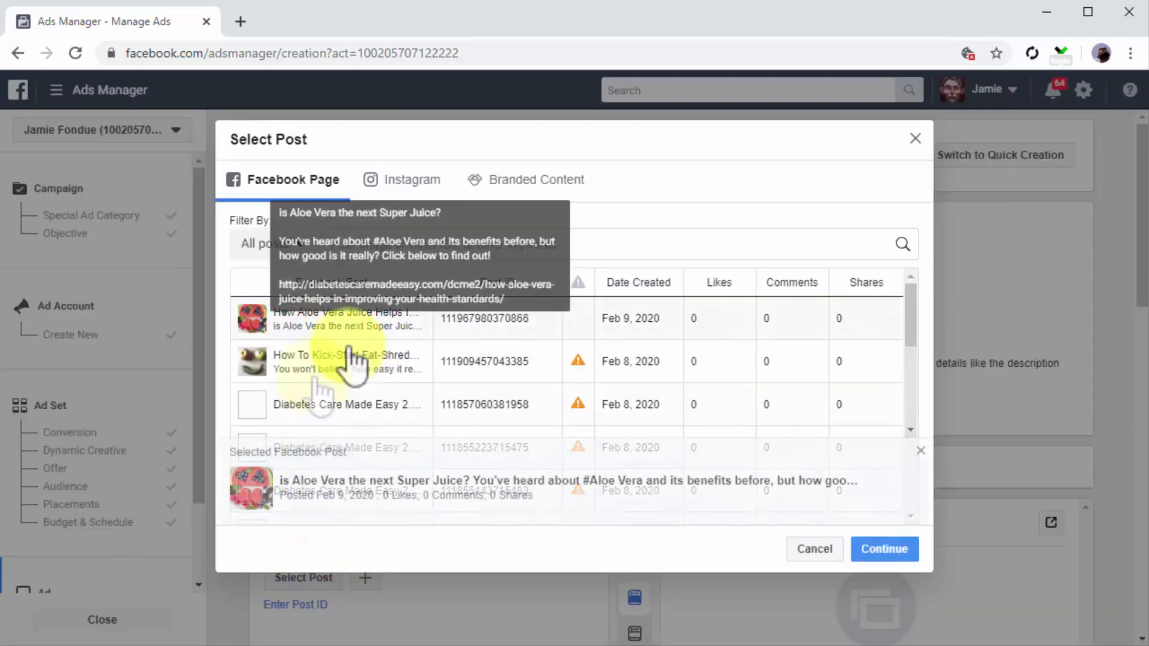
pyautogui.click(899, 554)
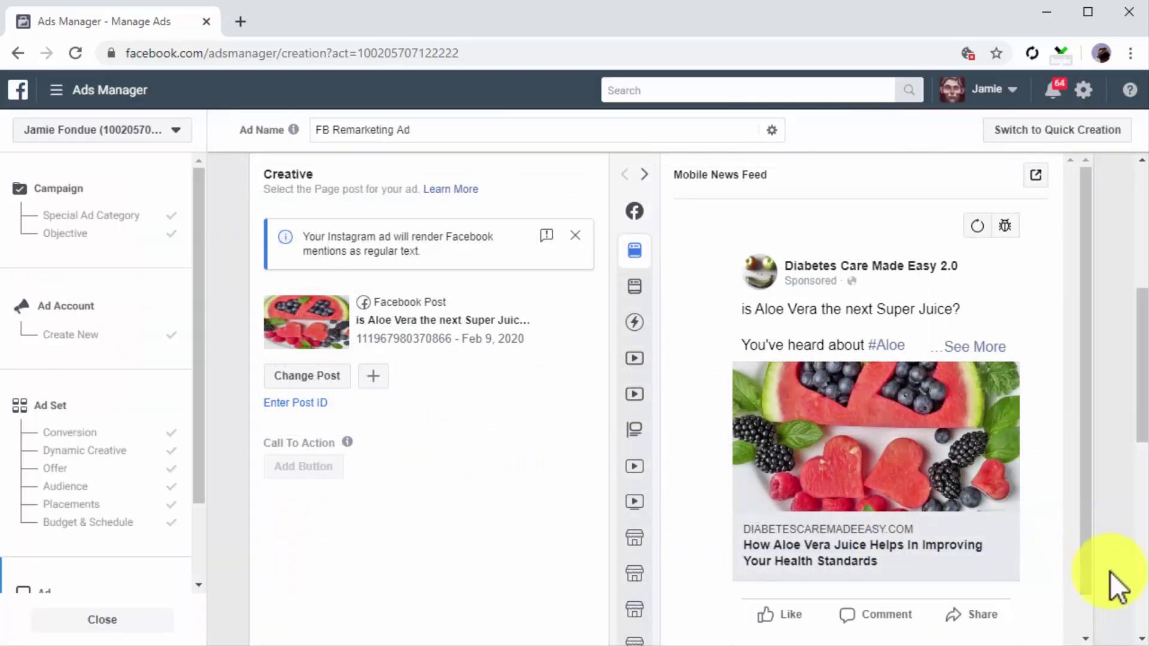
# Step: Open the Review Before Confirming summary for the campaign
pyautogui.scroll(-2, 1111, 572)
pyautogui.scroll(-7, 1110, 572)
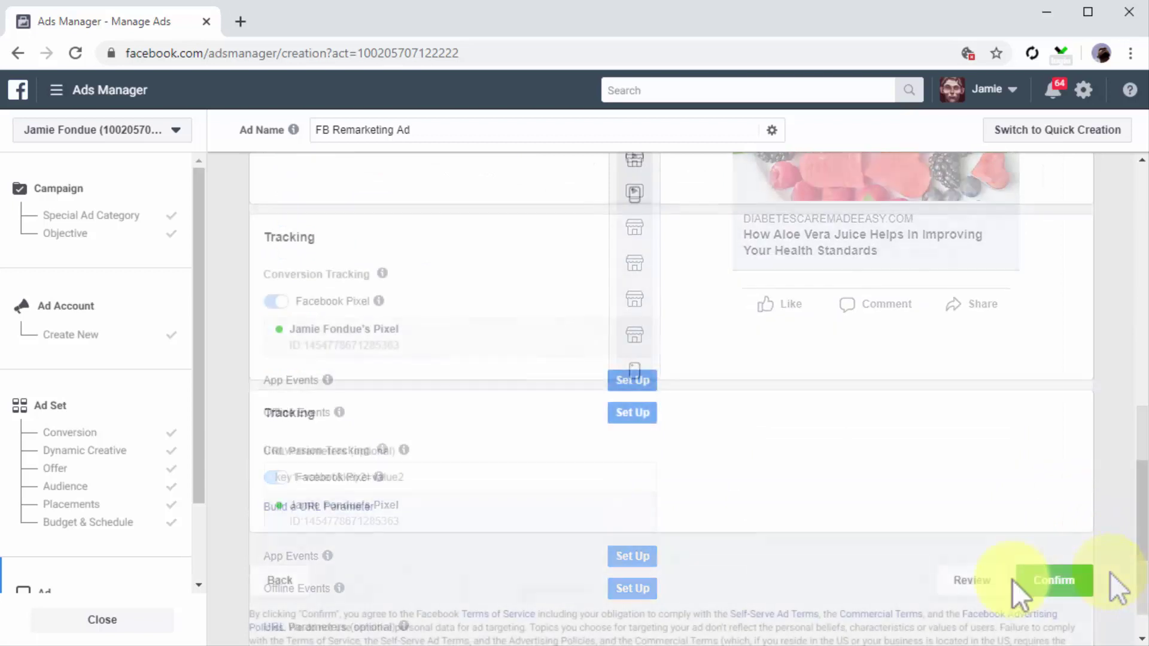
pyautogui.click(1000, 581)
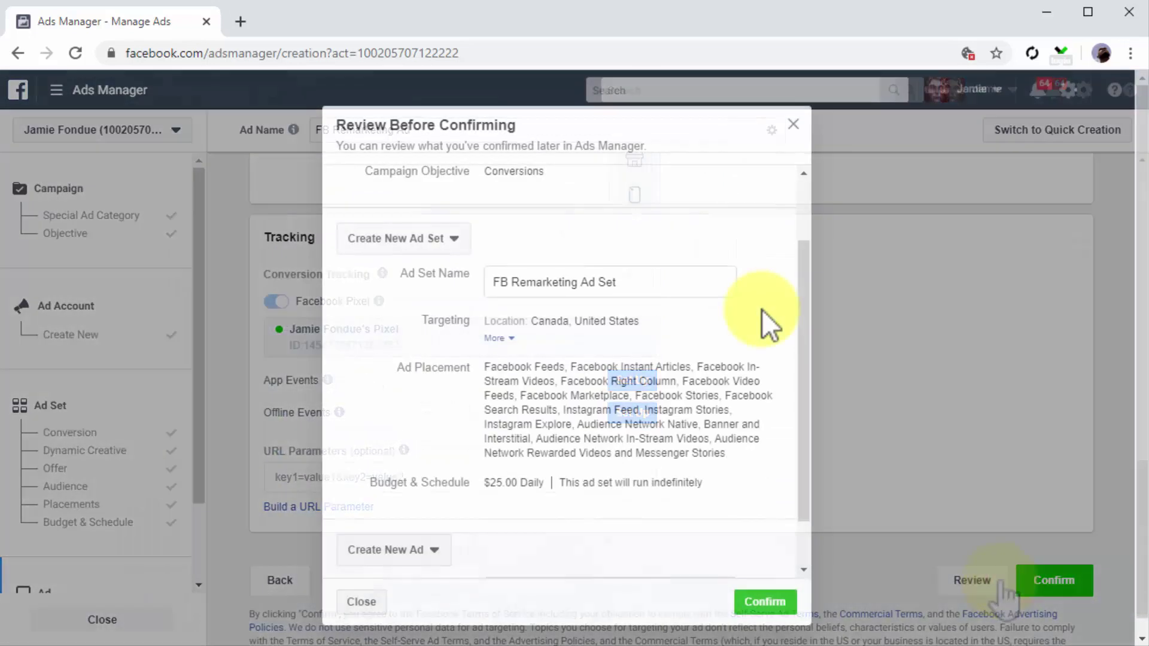
pyautogui.scroll(-1, 763, 310)
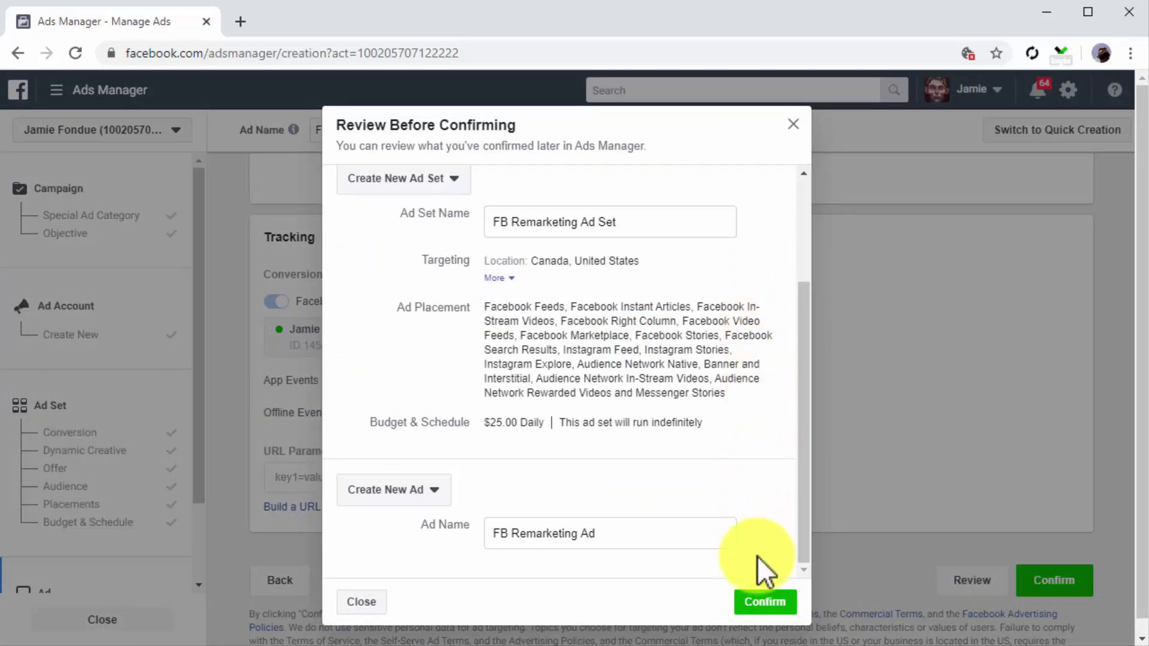